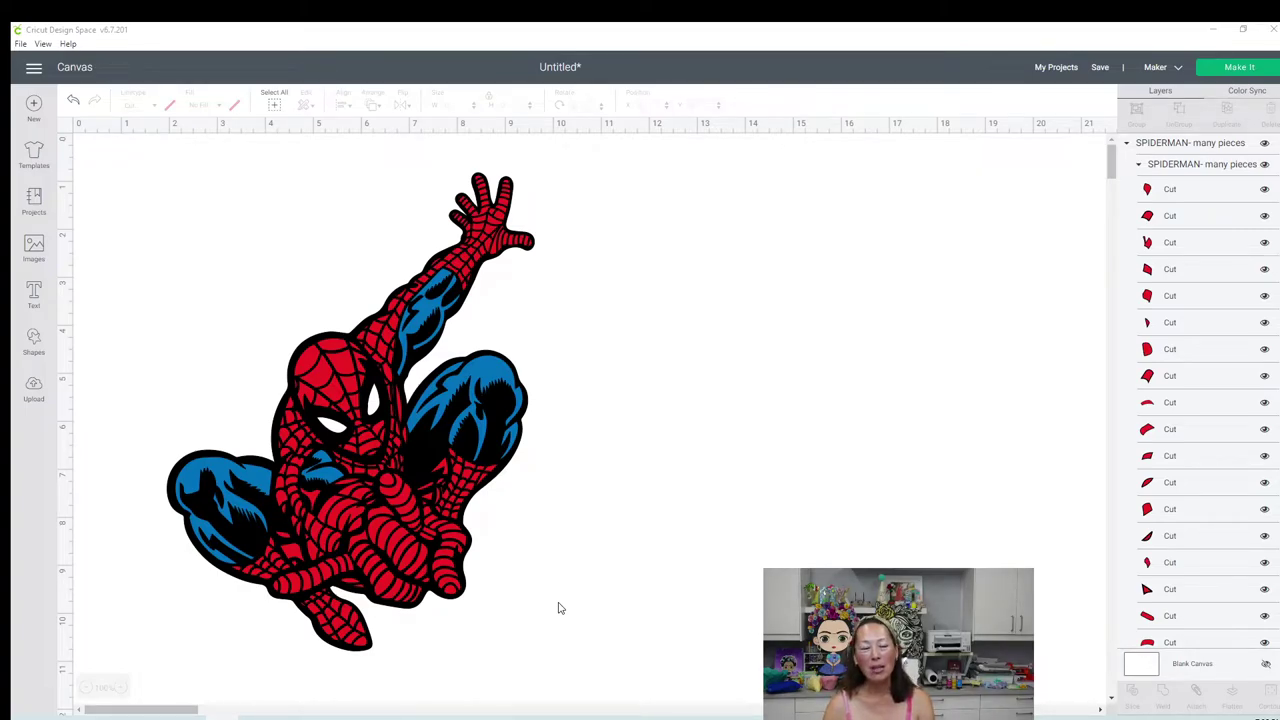
Step: Review the canvas style option in the program settings and close them
click(33, 68)
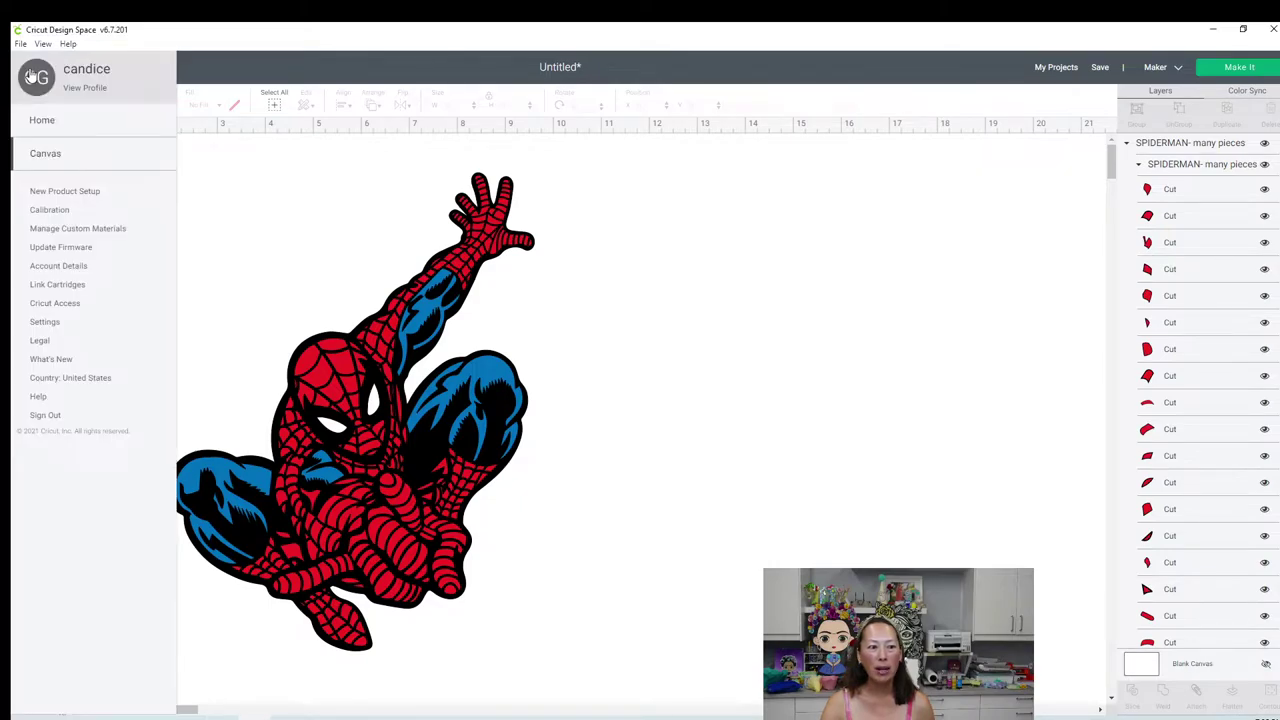
click(44, 322)
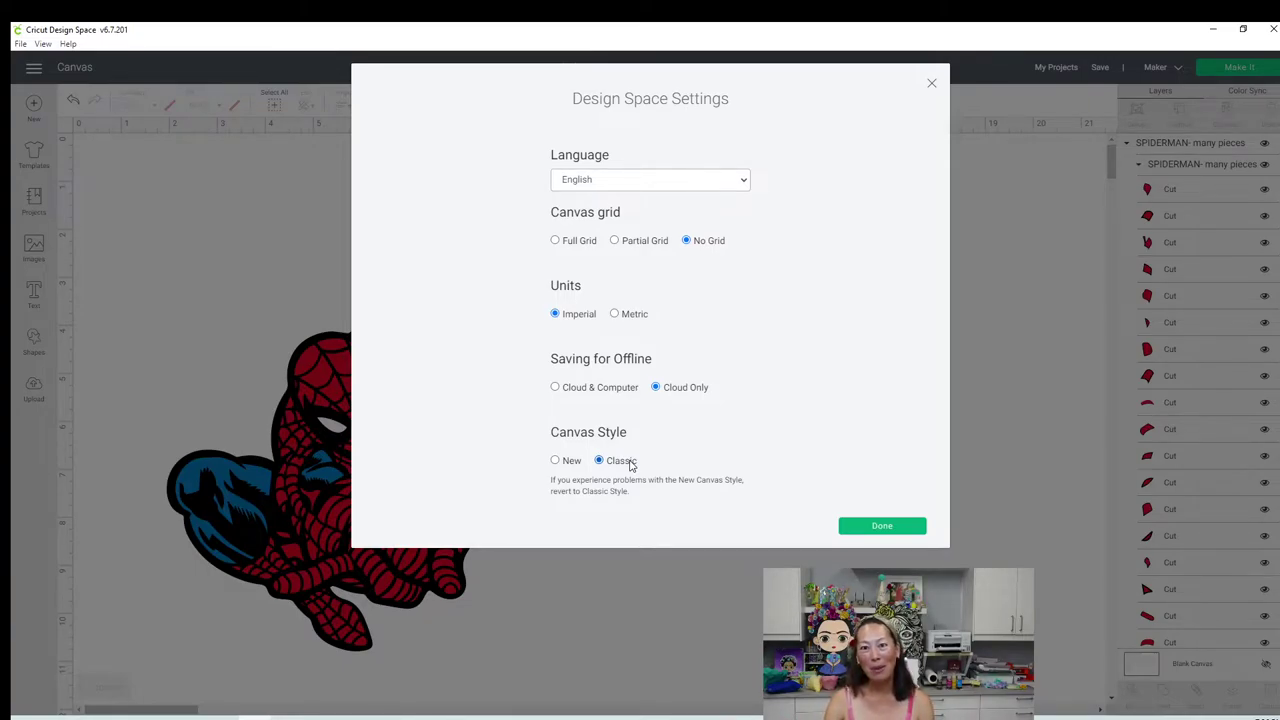
click(882, 526)
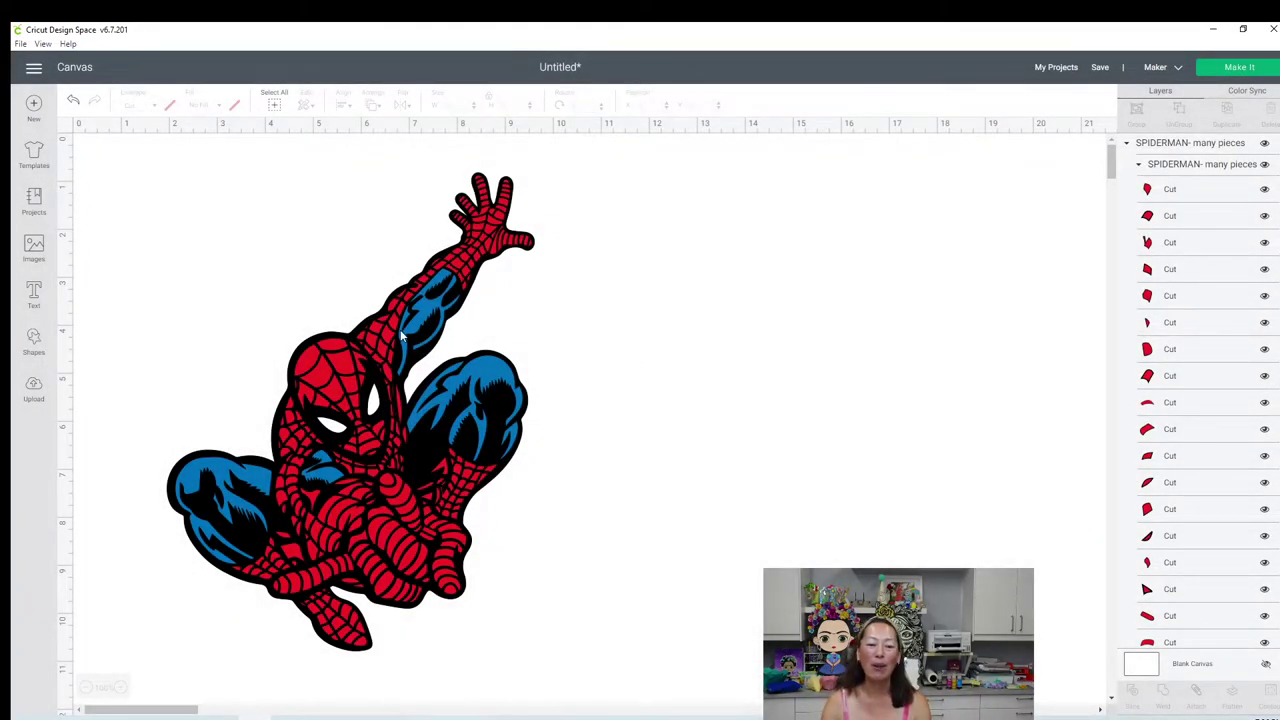
Step: Set the height of the whole Spiderman design to 30 inches with its proportions locked
click(401, 337)
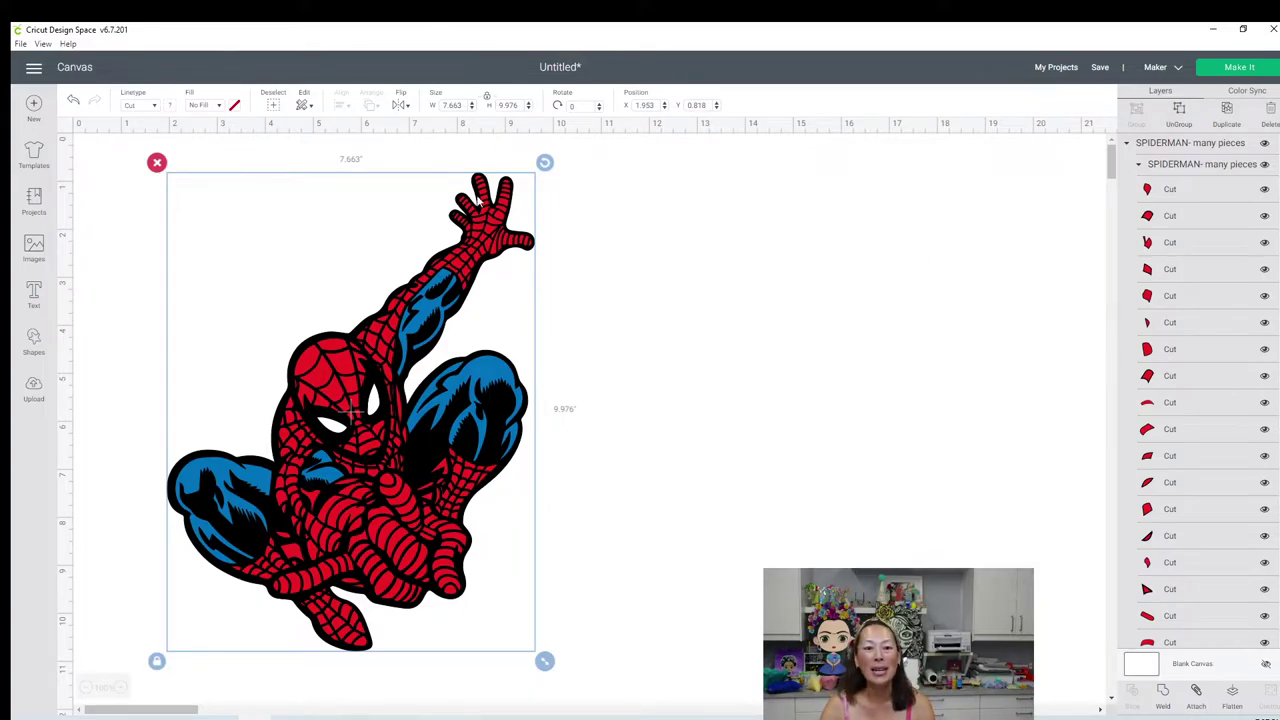
click(508, 105)
text(30)
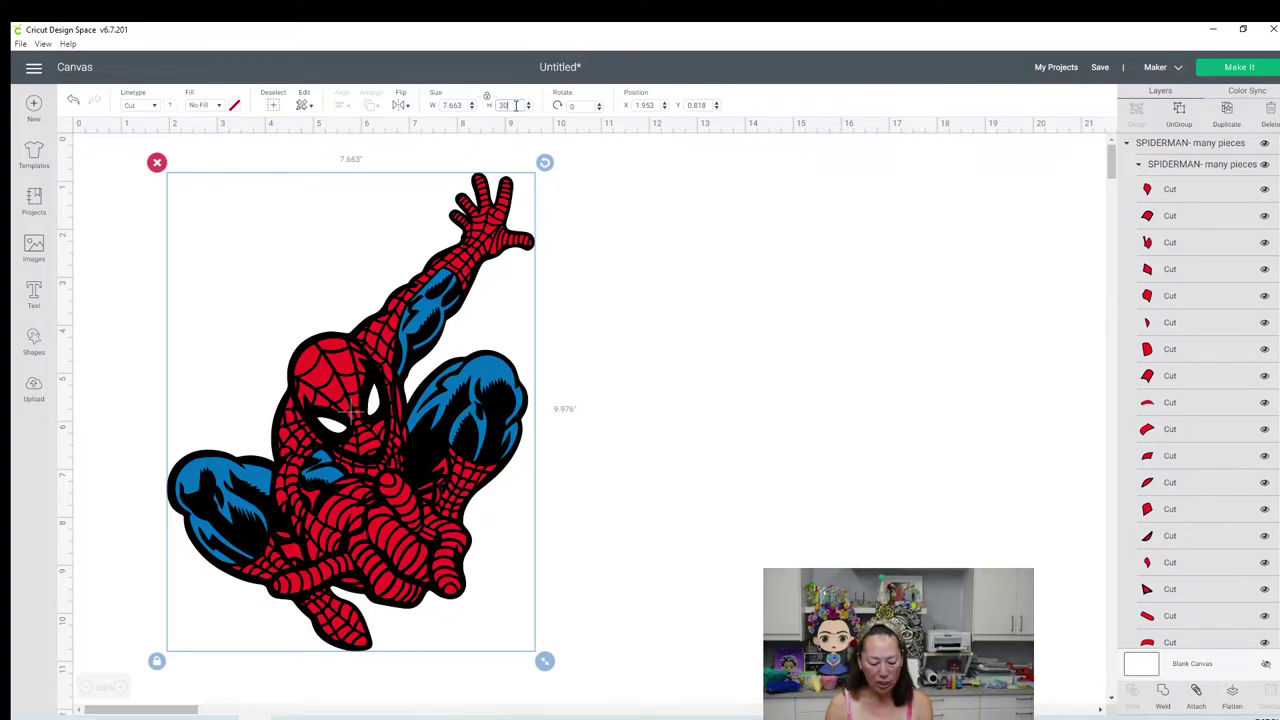
key(Tab)
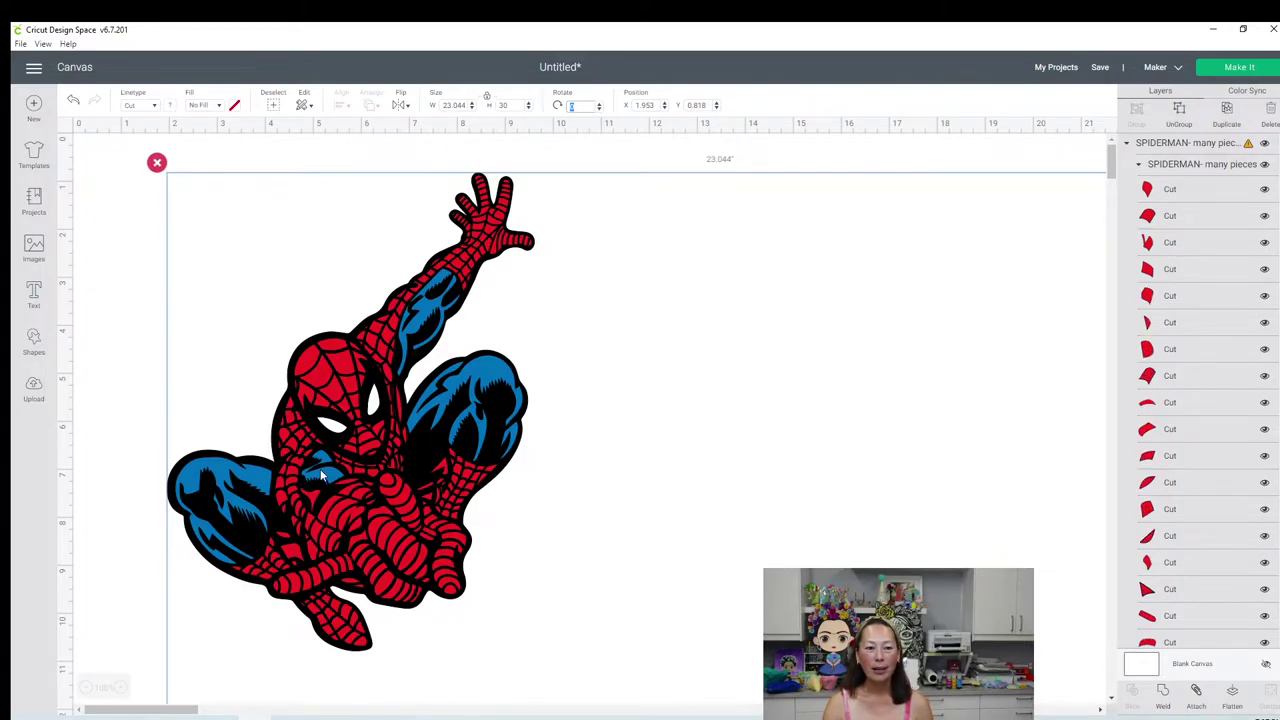
Step: Move the enlarged Spiderman design away from the canvas corner, ungroup it, and pull its red pieces out to the right of the figure
click(88, 690)
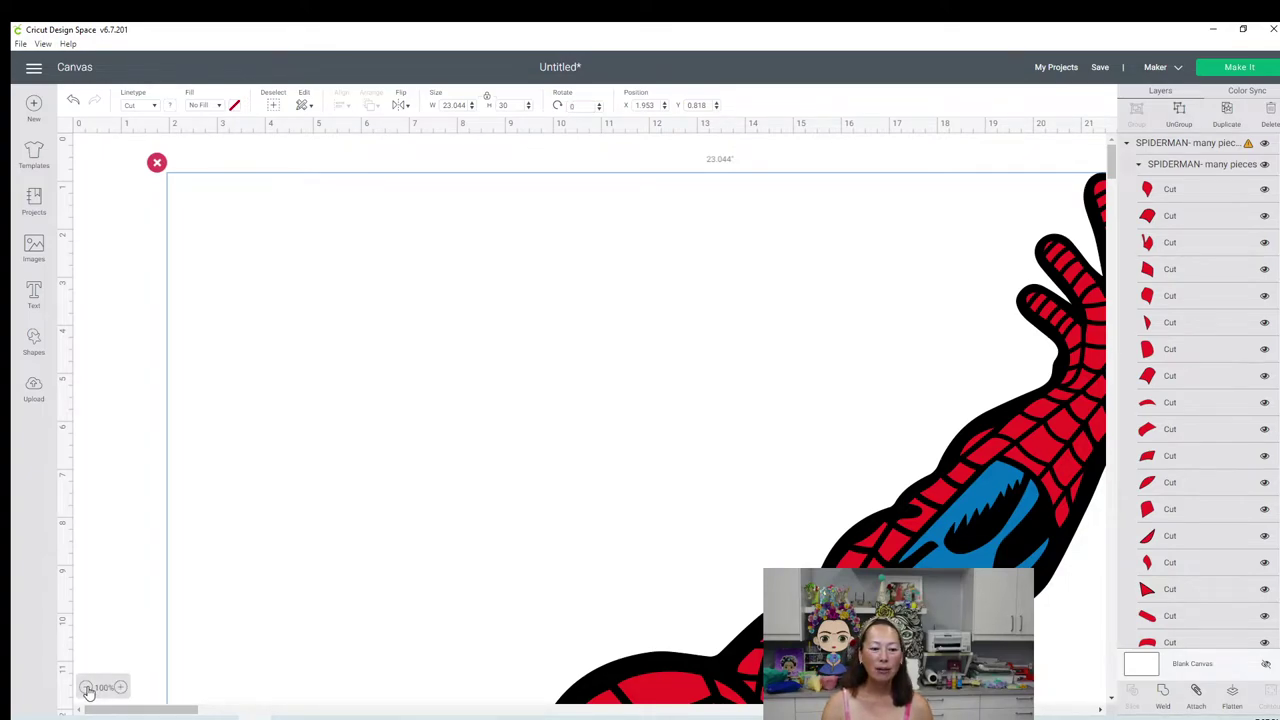
click(87, 690)
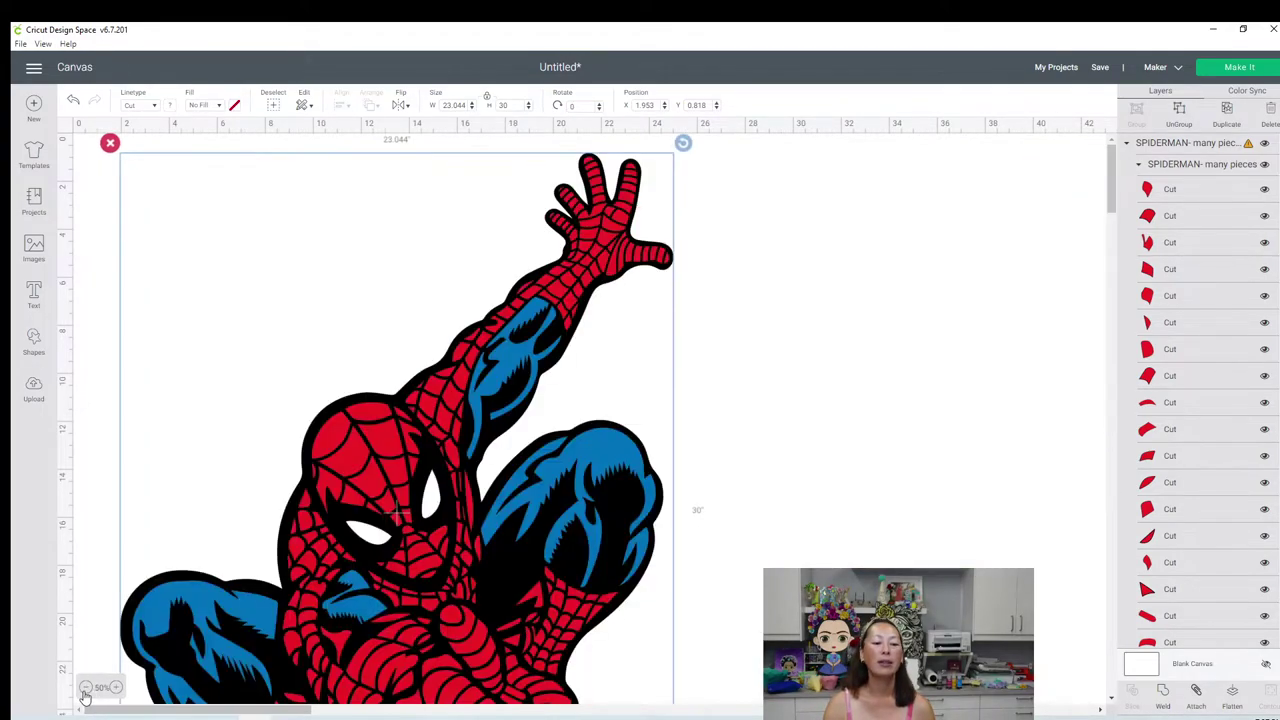
click(86, 690)
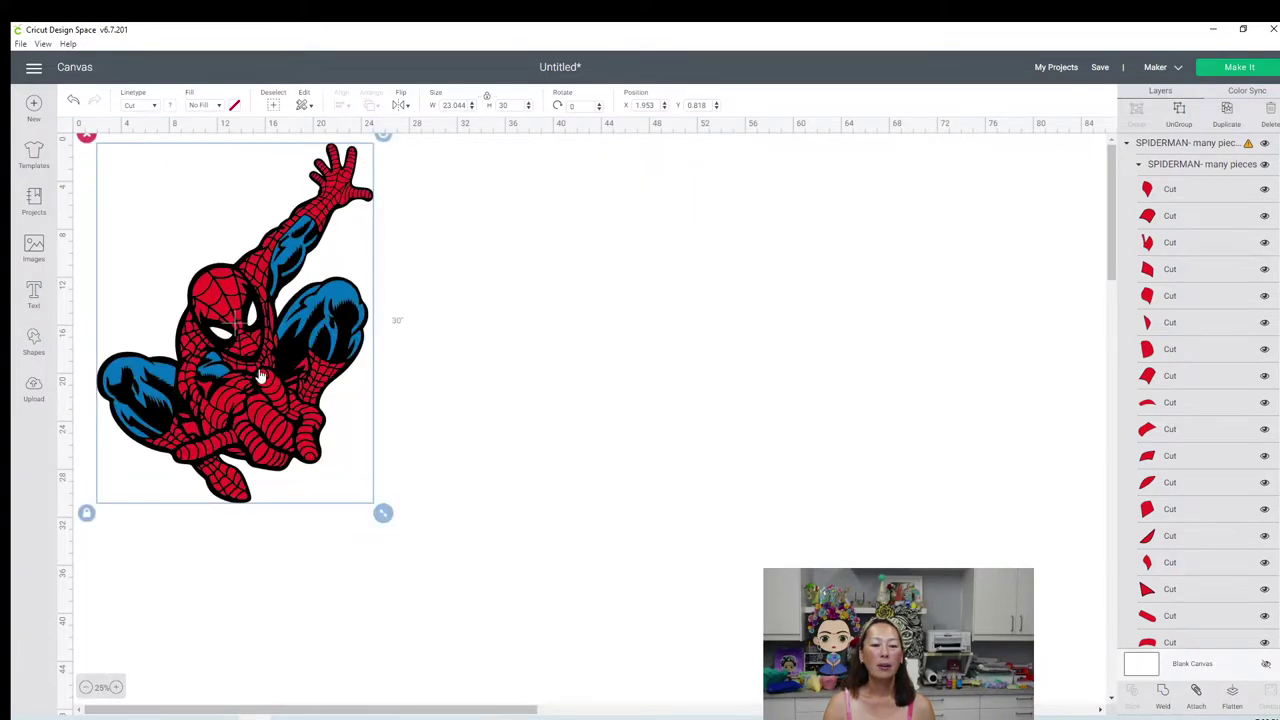
drag(348, 390, 474, 456)
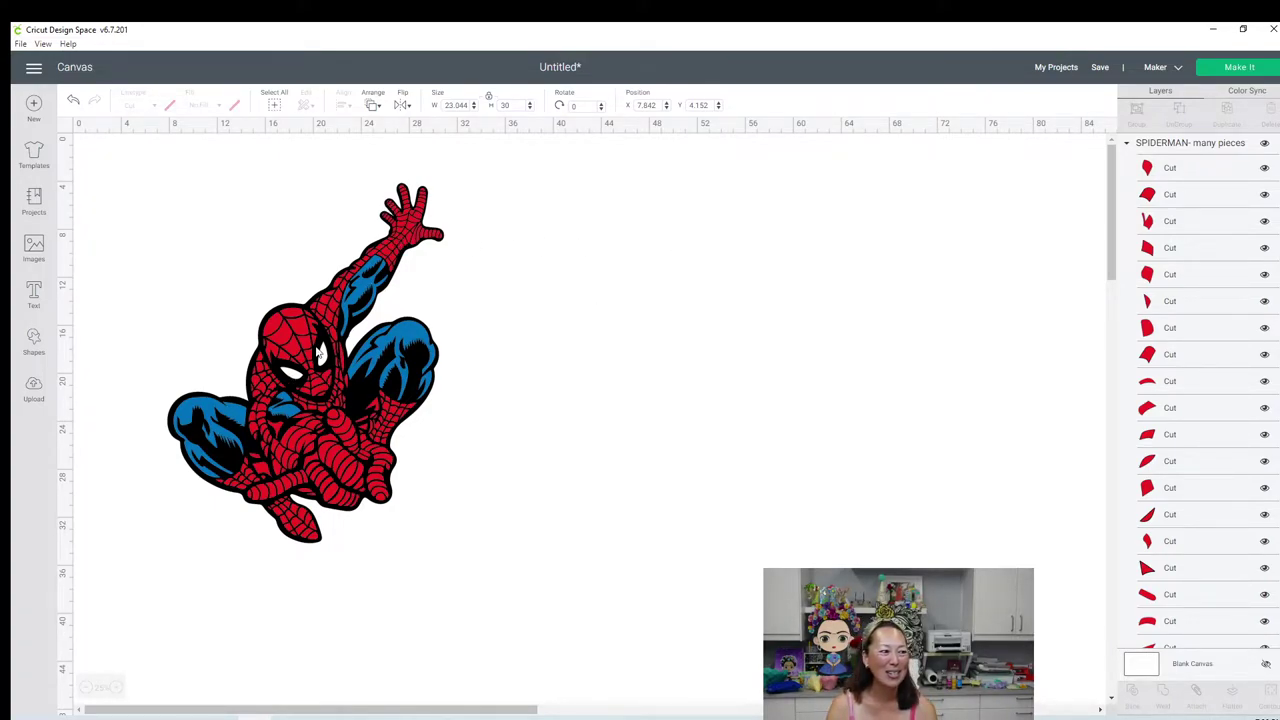
click(318, 352)
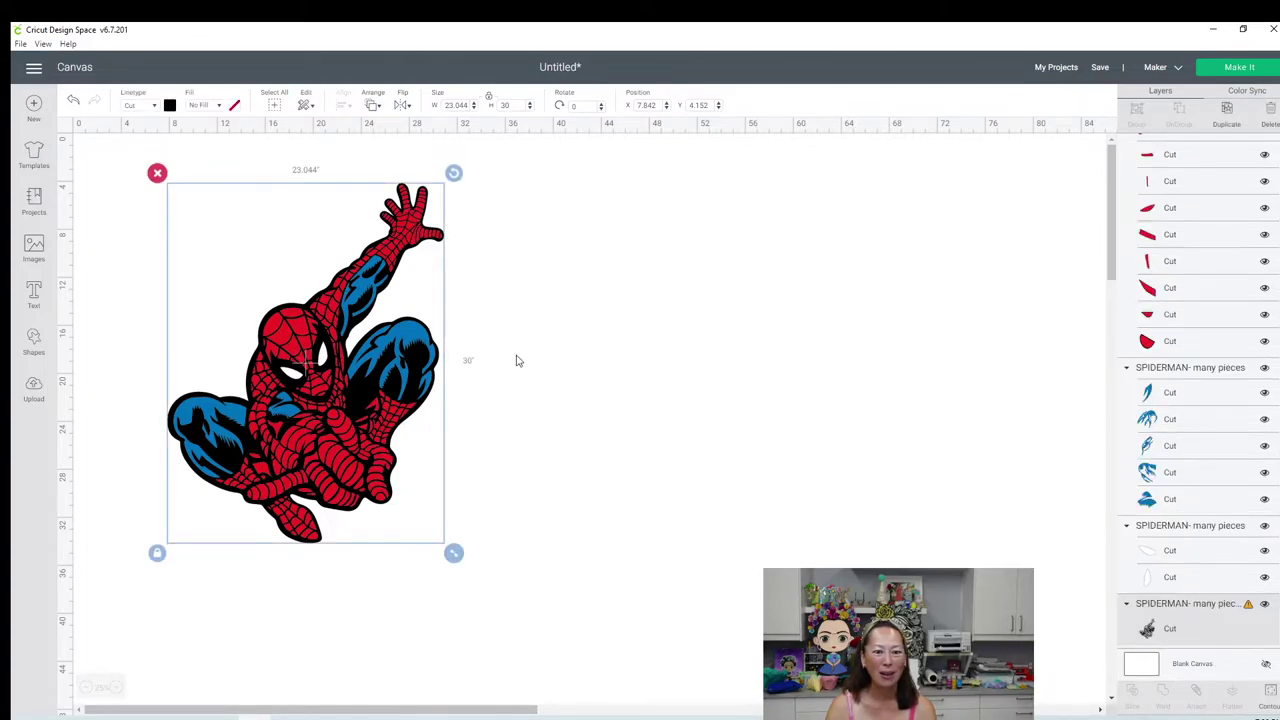
drag(629, 360, 951, 357)
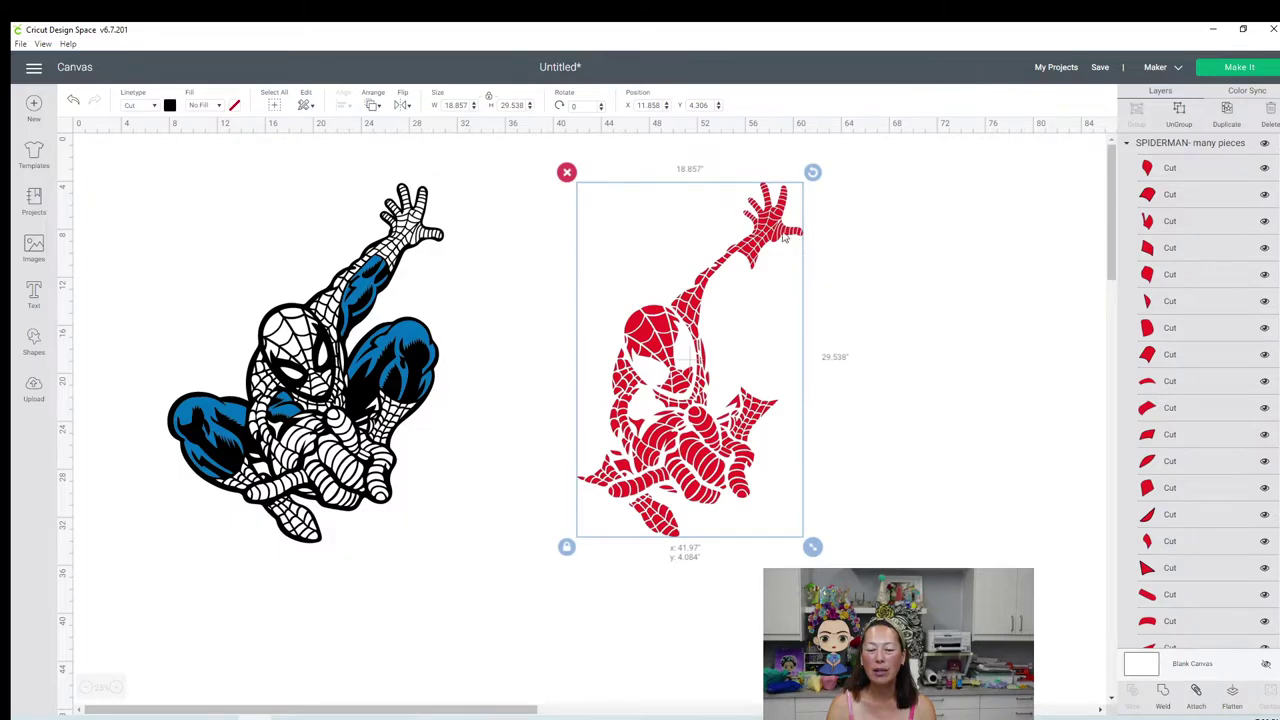
Step: Add a circle shape and place it beside the raised hand of the separated red pieces
click(117, 688)
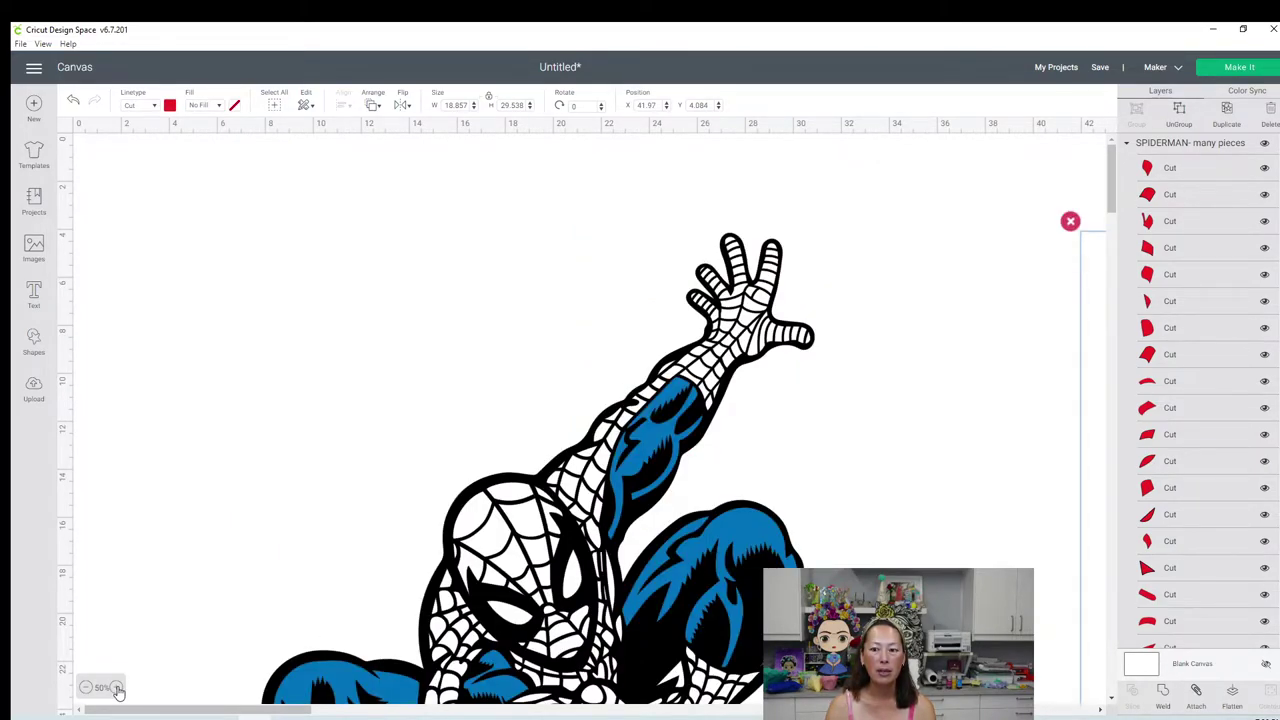
click(117, 688)
drag(265, 709, 413, 693)
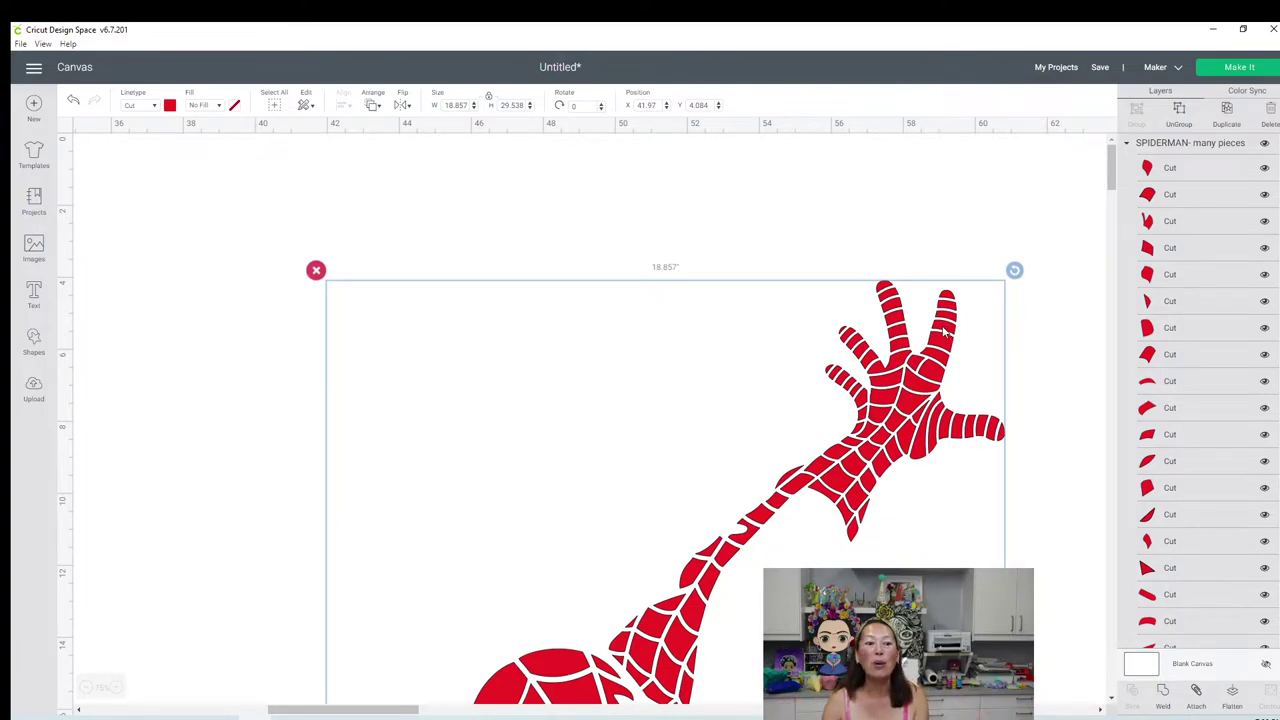
click(34, 338)
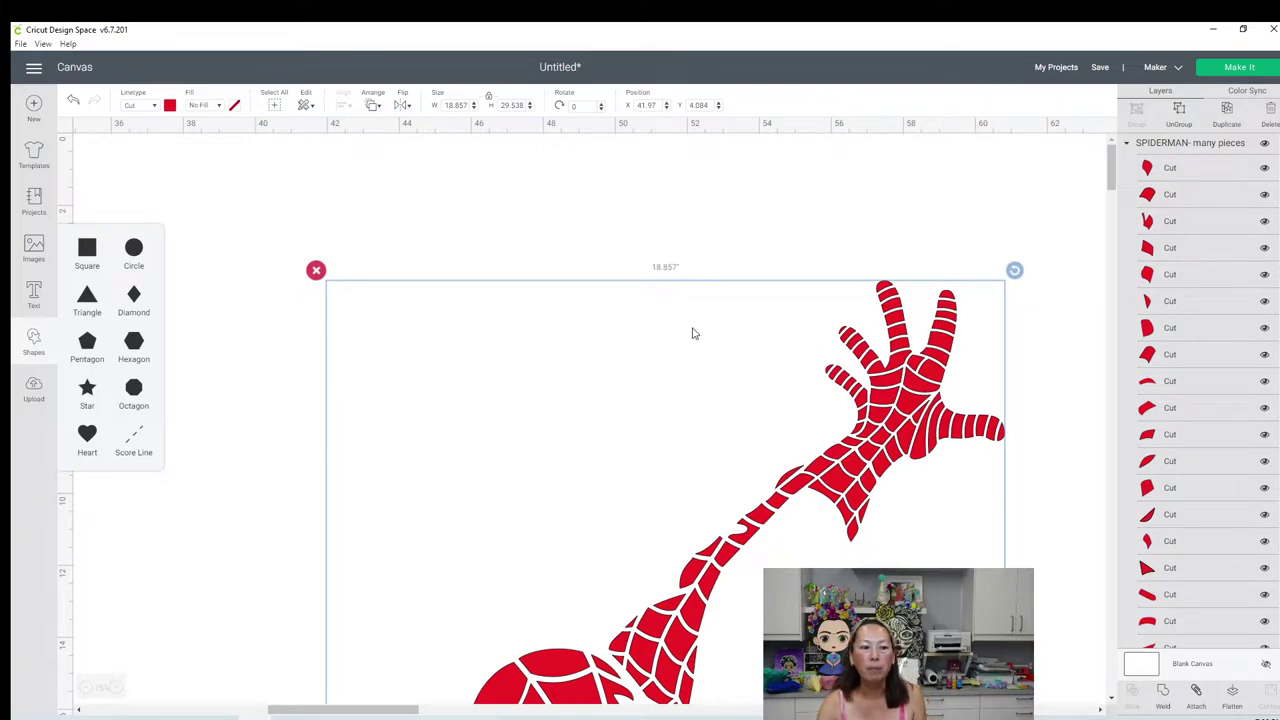
click(135, 253)
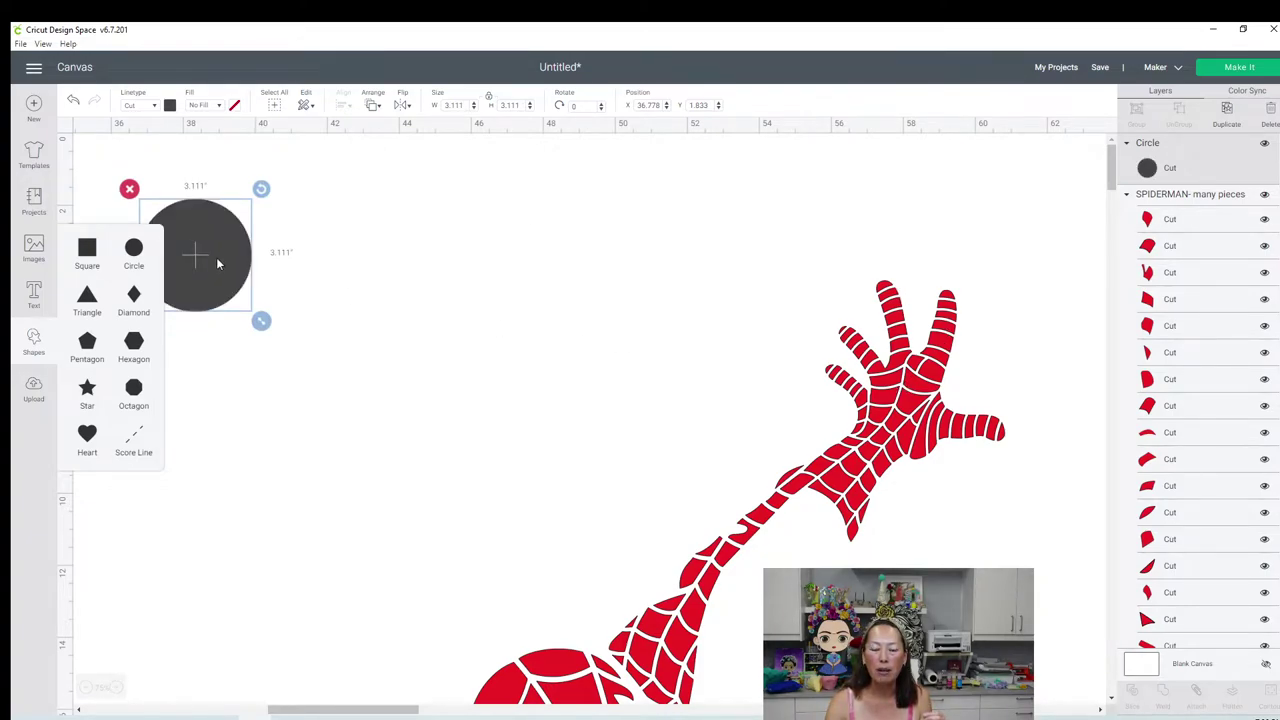
drag(417, 309, 772, 354)
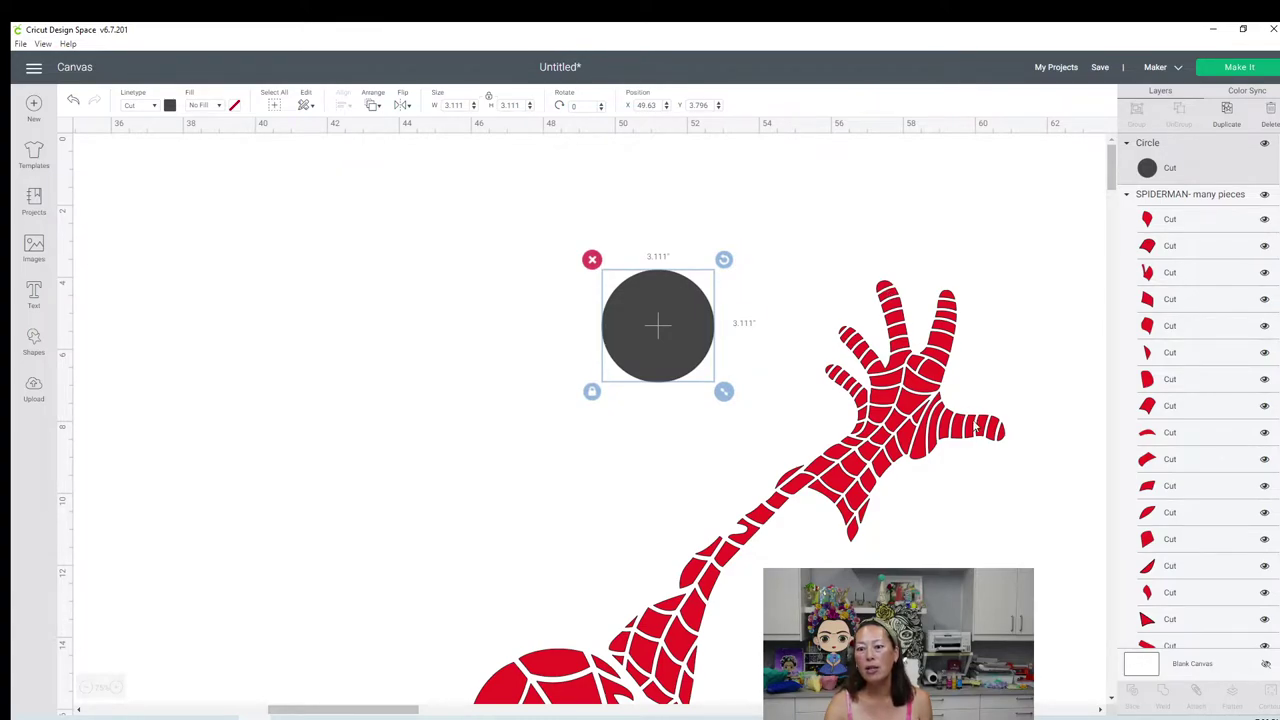
Step: Unlock the circle's proportions, flatten it into an ellipse about 2.98 by 0.41 inches, and lay it along the red hand's thumb
click(592, 392)
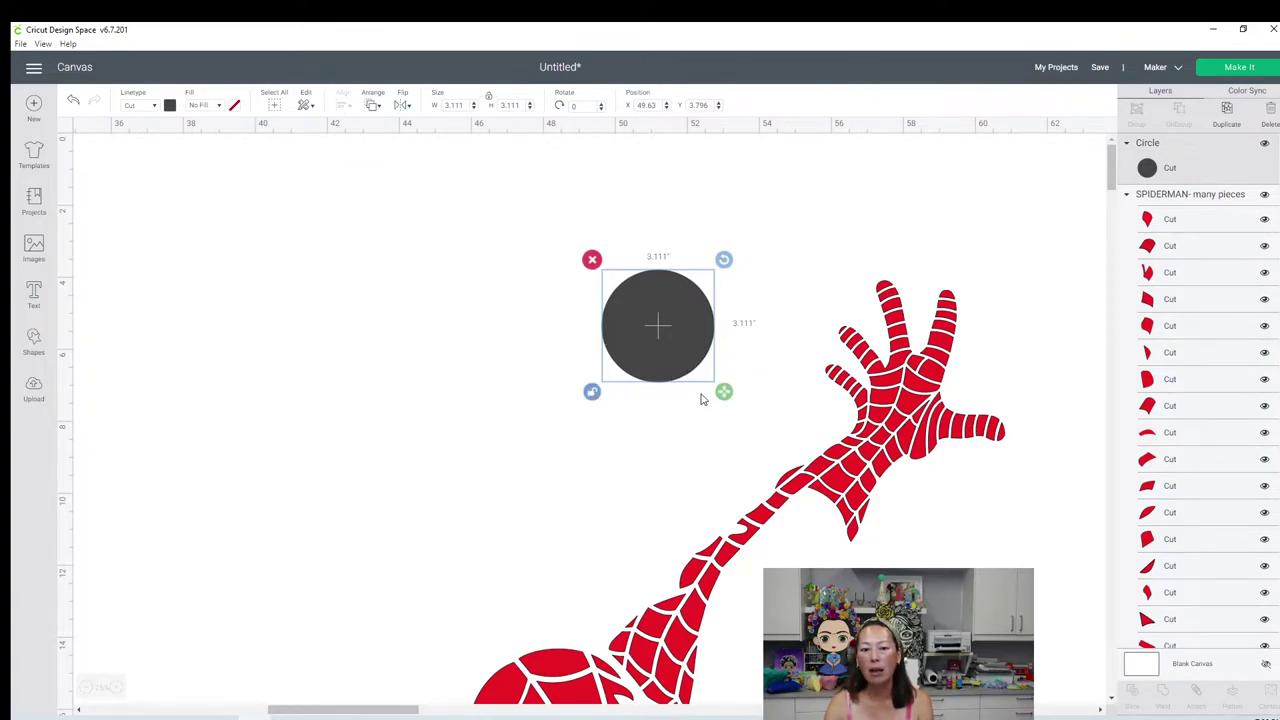
drag(724, 391, 715, 287)
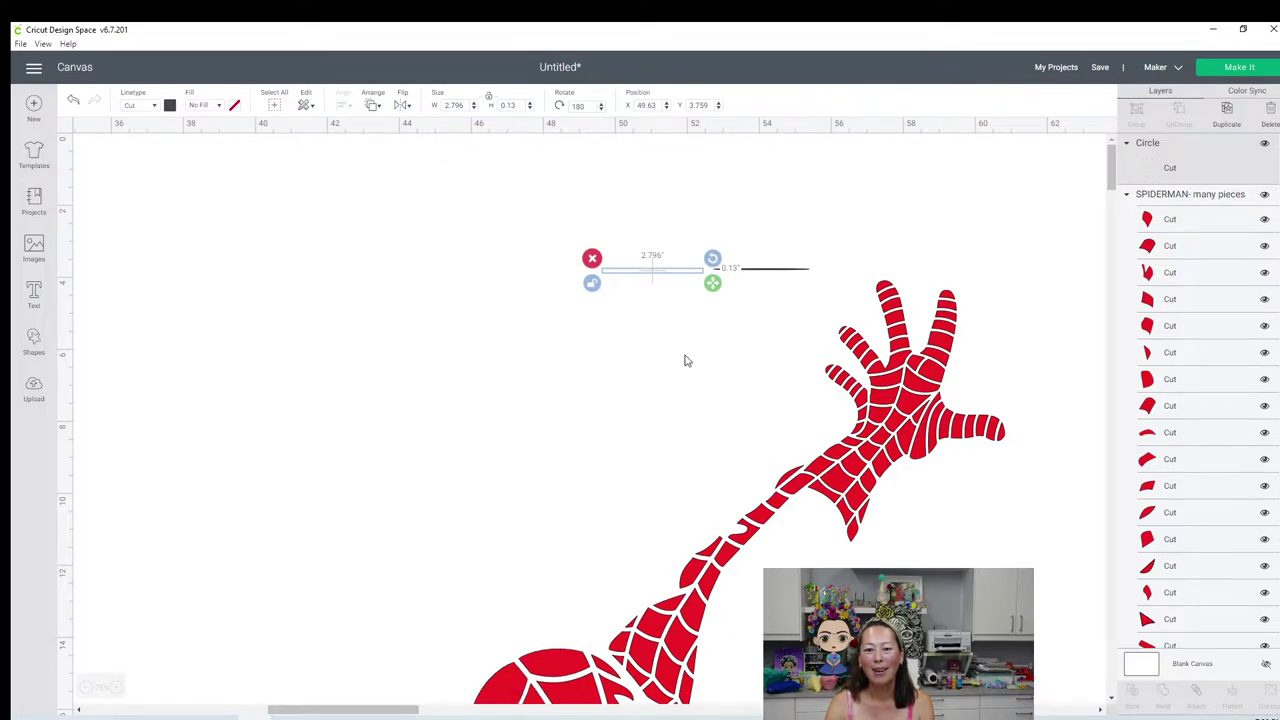
drag(713, 284, 1010, 436)
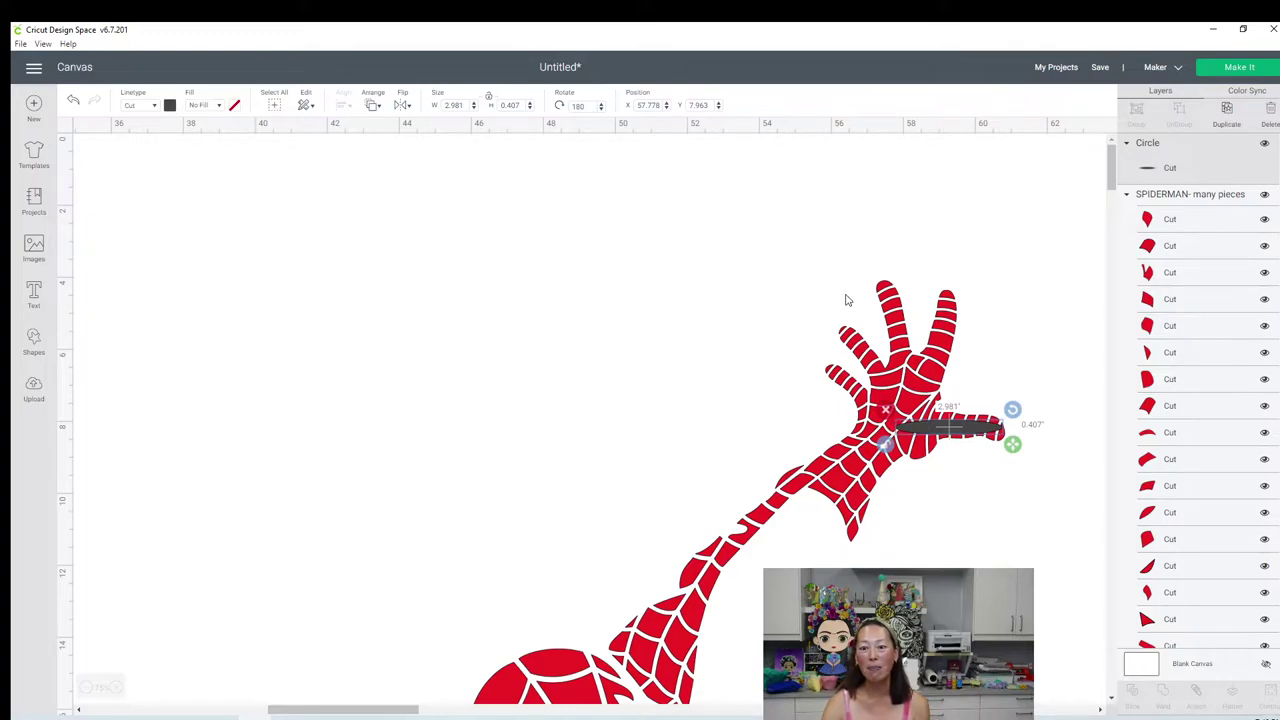
Step: Select the thumb ellipse together with the red pieces and weld them into one layer
click(821, 207)
drag(786, 203, 1048, 519)
drag(1117, 590, 1160, 685)
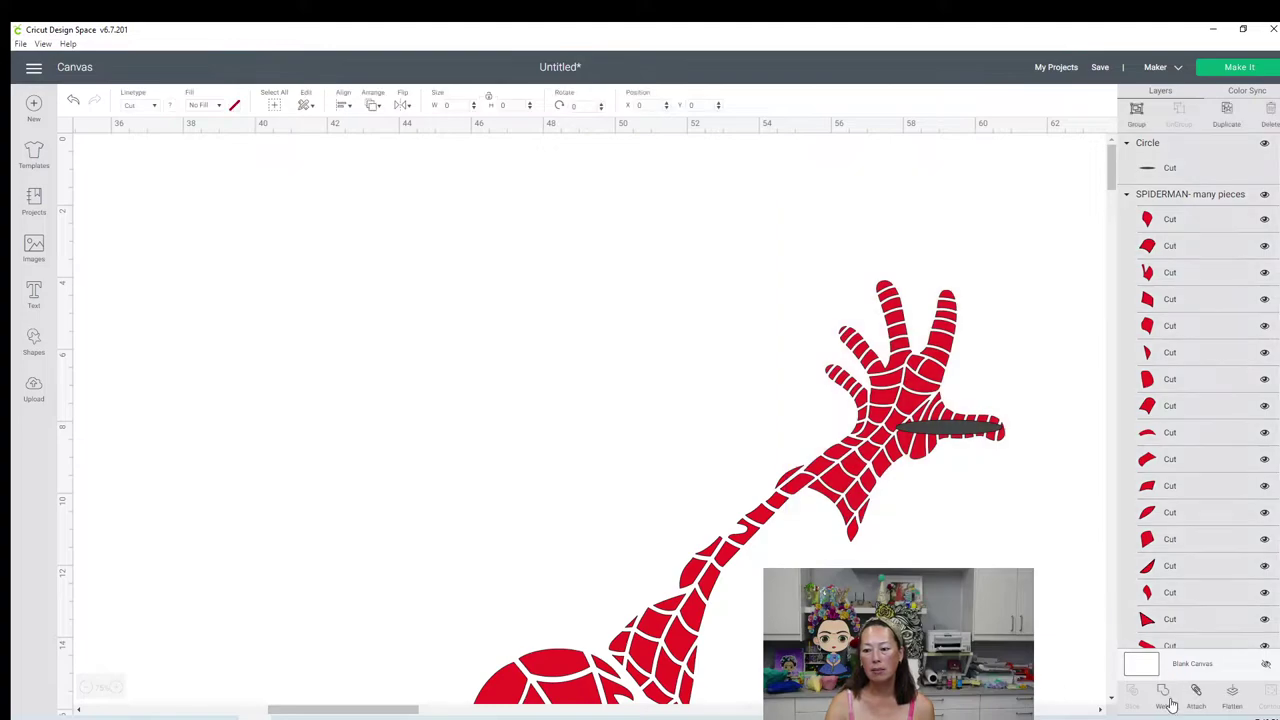
click(1164, 693)
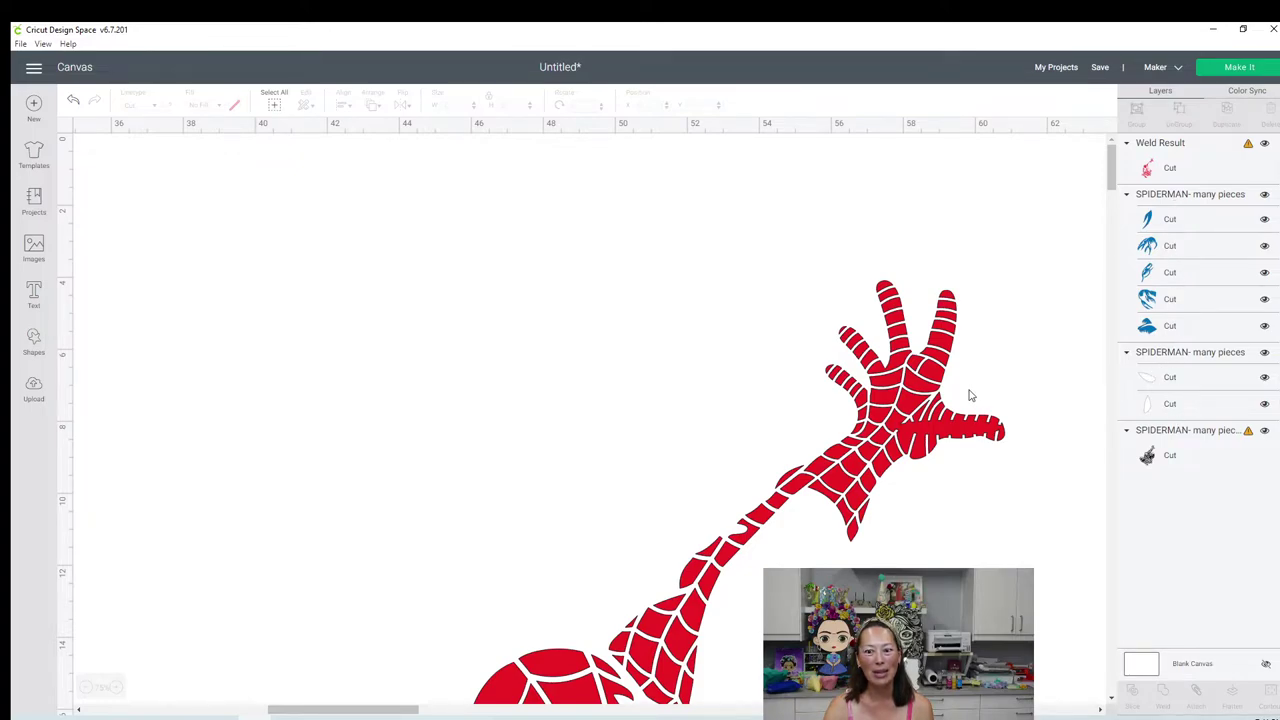
Step: Add another circle, reshape it into a narrow ellipse, rotate it about 45°, and place it over the red palm and wrist
click(34, 343)
click(130, 265)
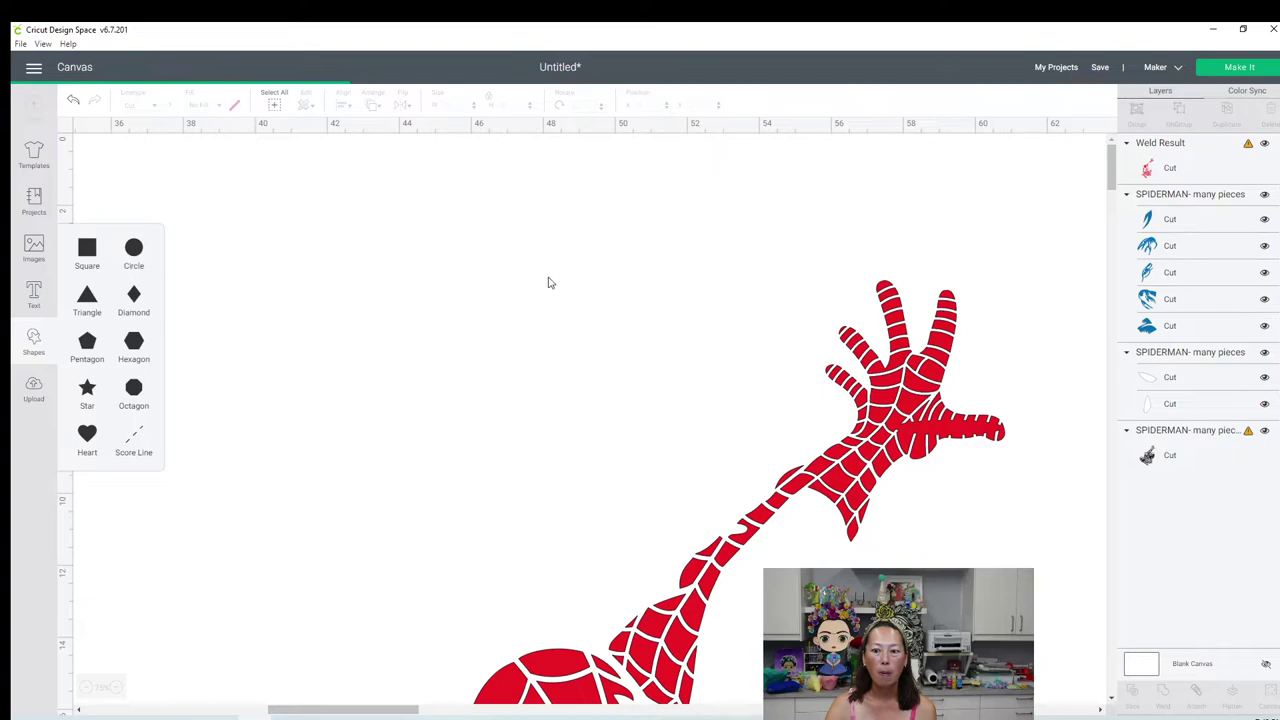
drag(214, 271, 906, 415)
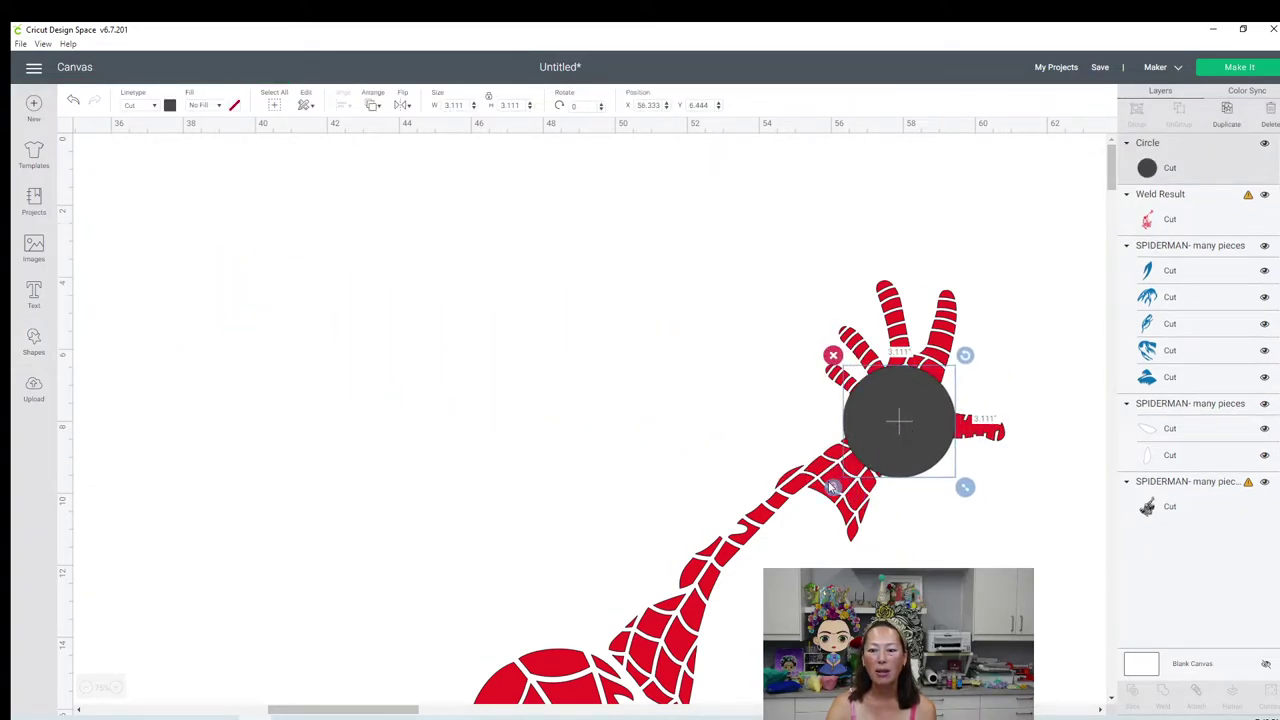
drag(965, 488, 891, 499)
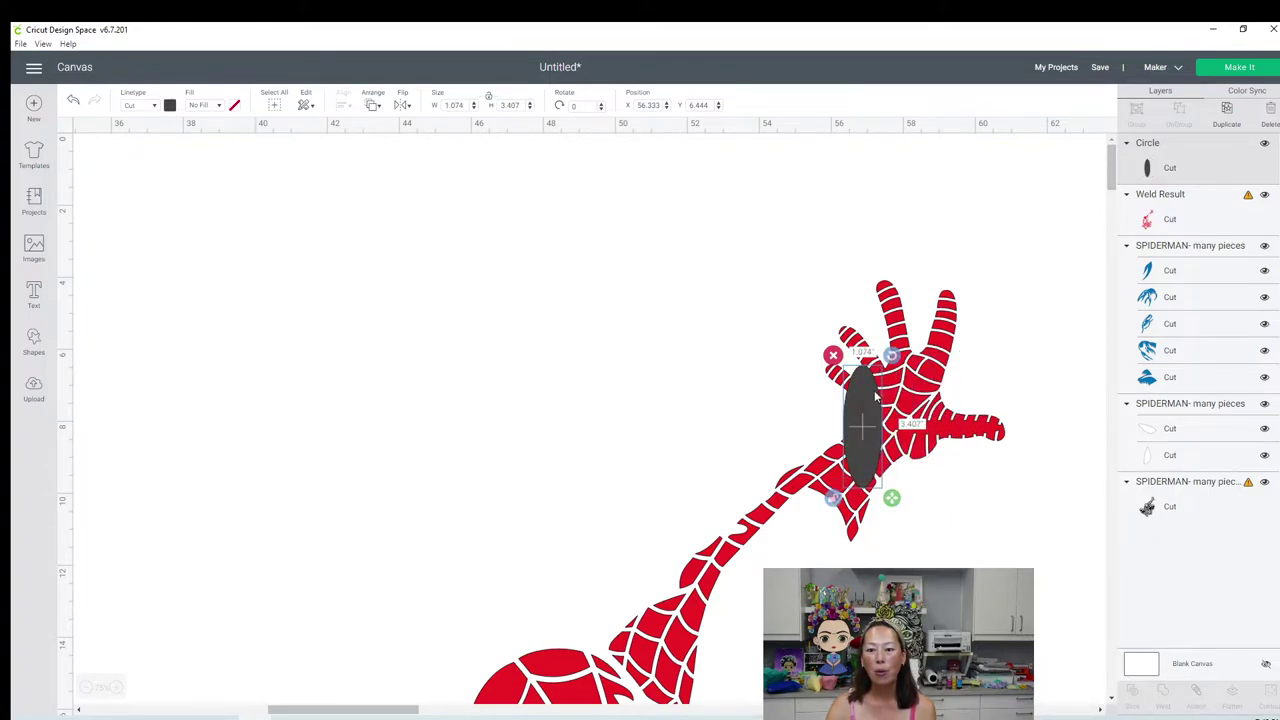
drag(891, 355, 938, 414)
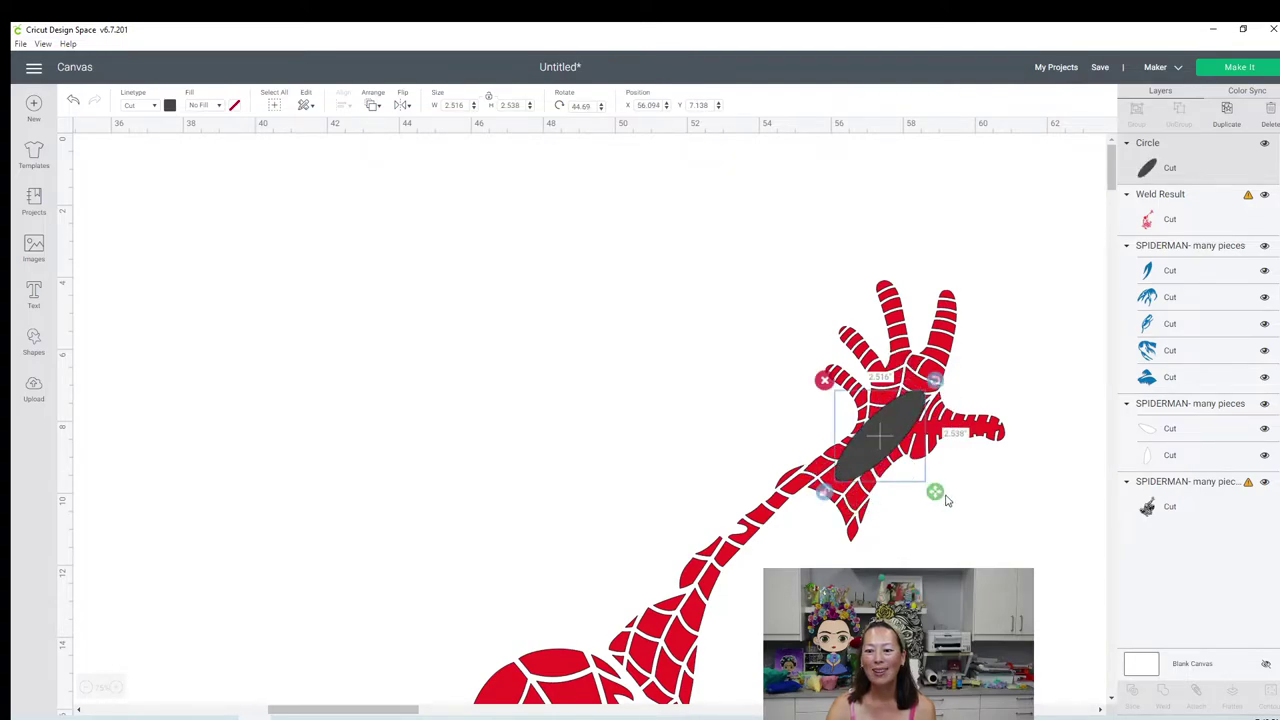
drag(941, 499, 954, 515)
mouse_move(896, 433)
mouse_down()
mouse_move(879, 433)
mouse_move(890, 436)
mouse_up()
Step: Select the palm ellipse together with the welded red layer and weld them
click(811, 207)
drag(757, 200, 982, 496)
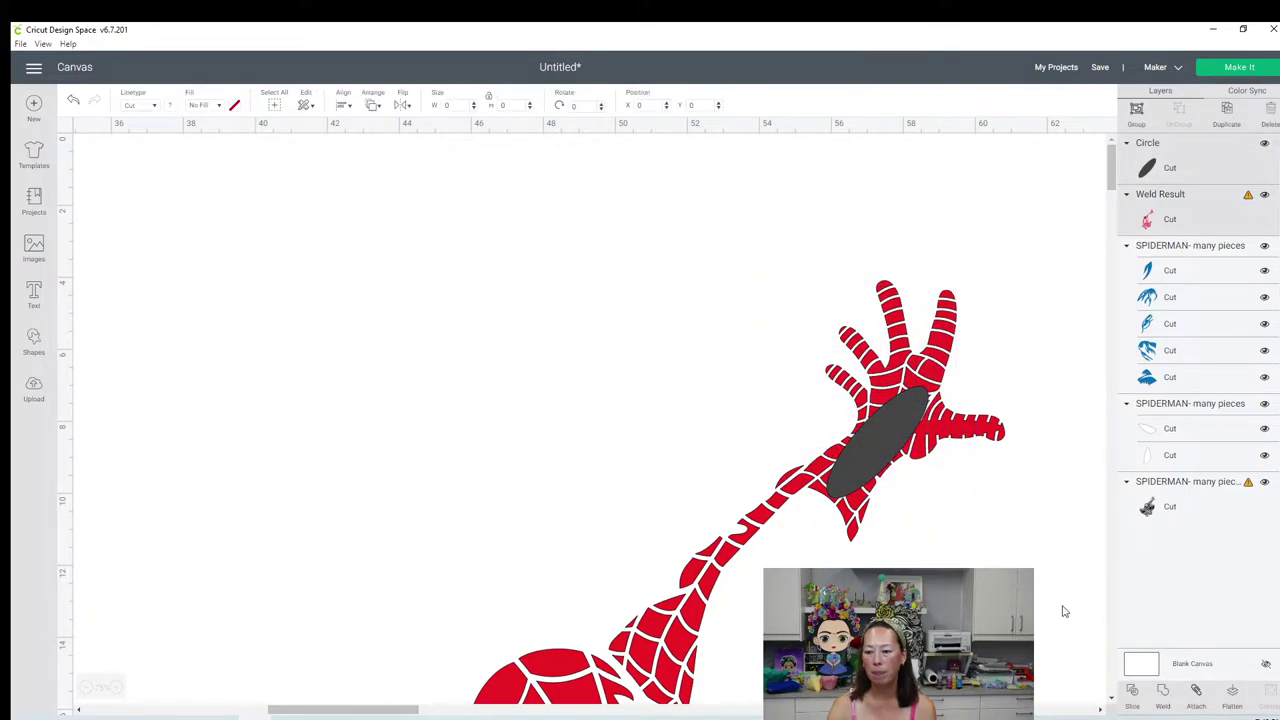
click(1162, 691)
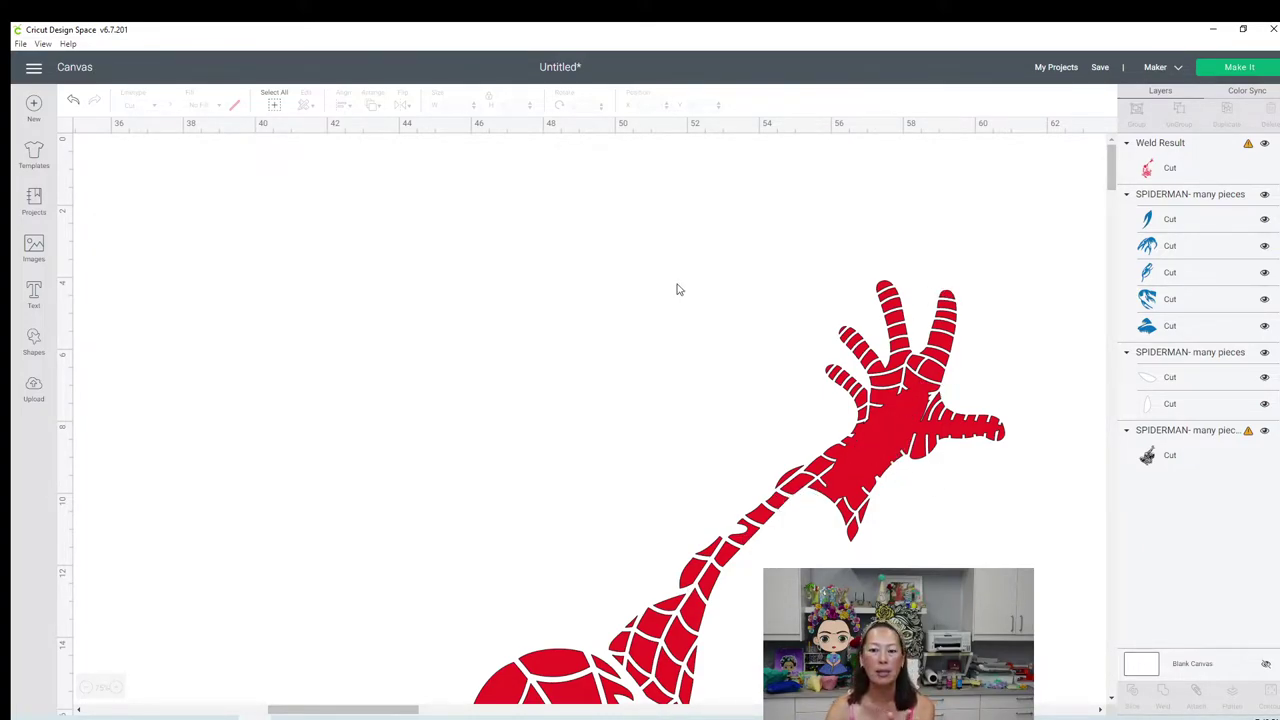
Step: Add a third circle, narrow it to about 0.41 by 3.13 inches, rotate it about 10°, and lay it along the finger nearest the thumb
click(36, 340)
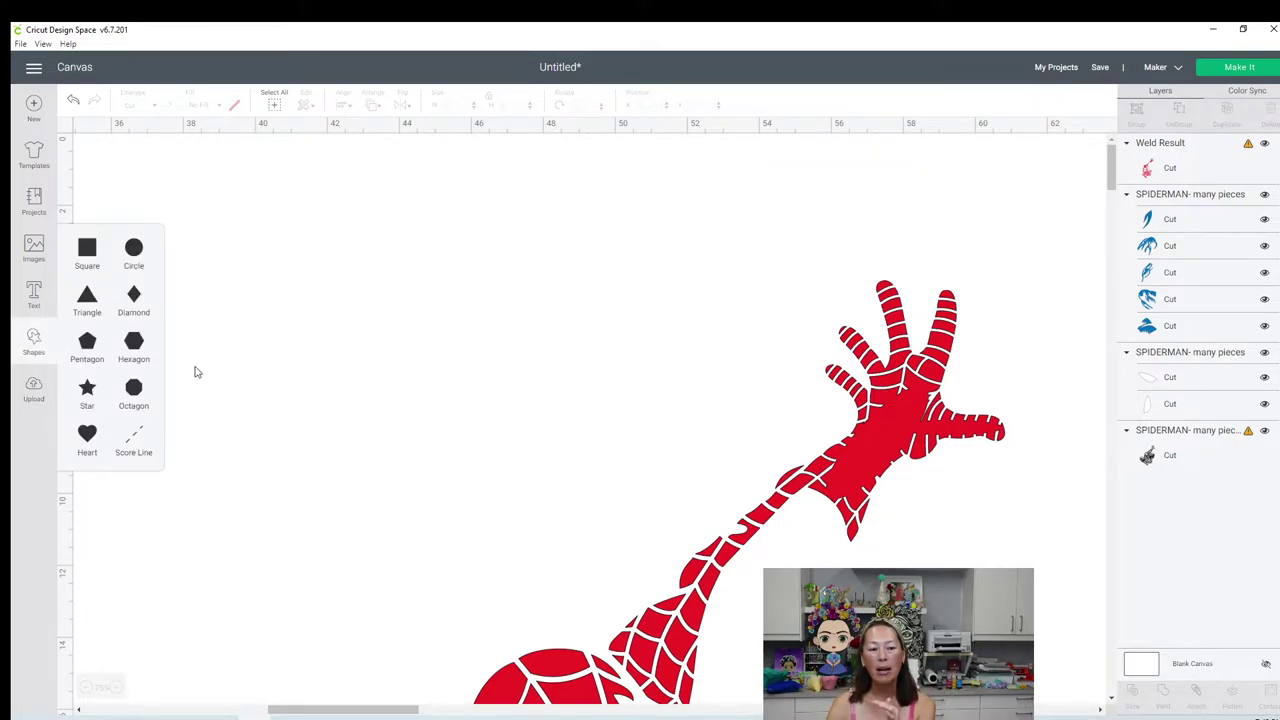
click(134, 250)
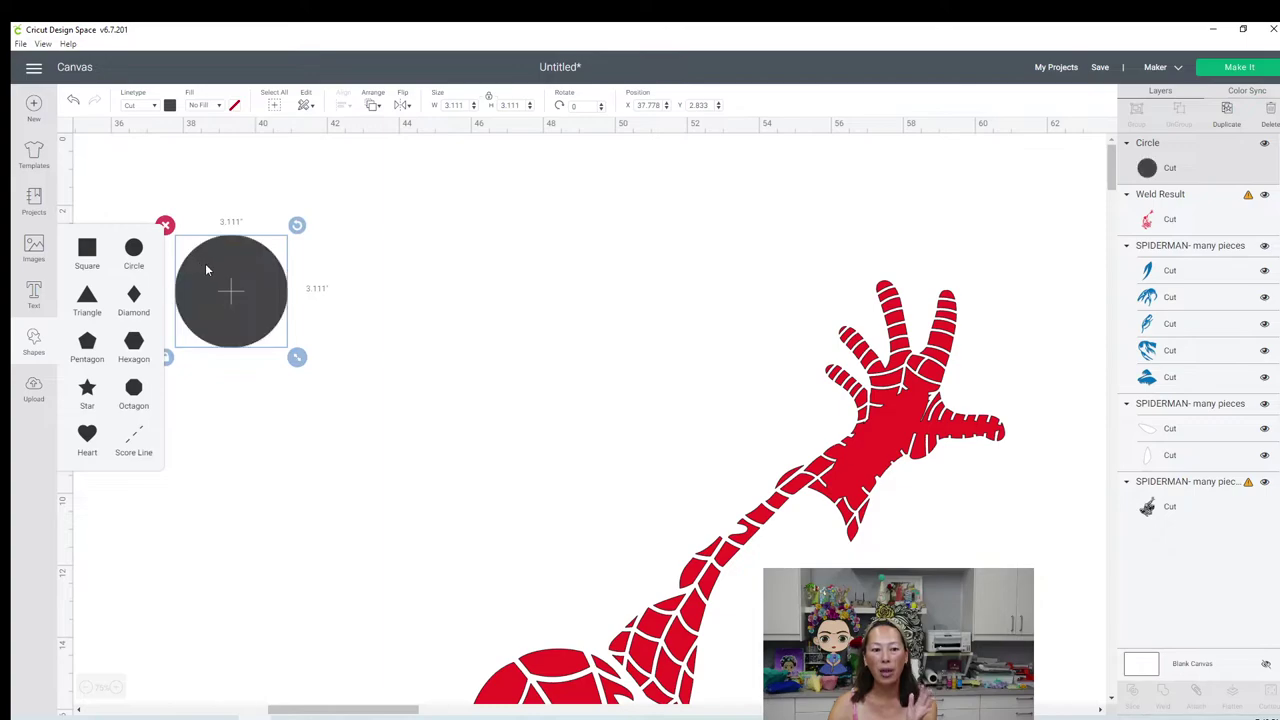
drag(284, 300, 891, 395)
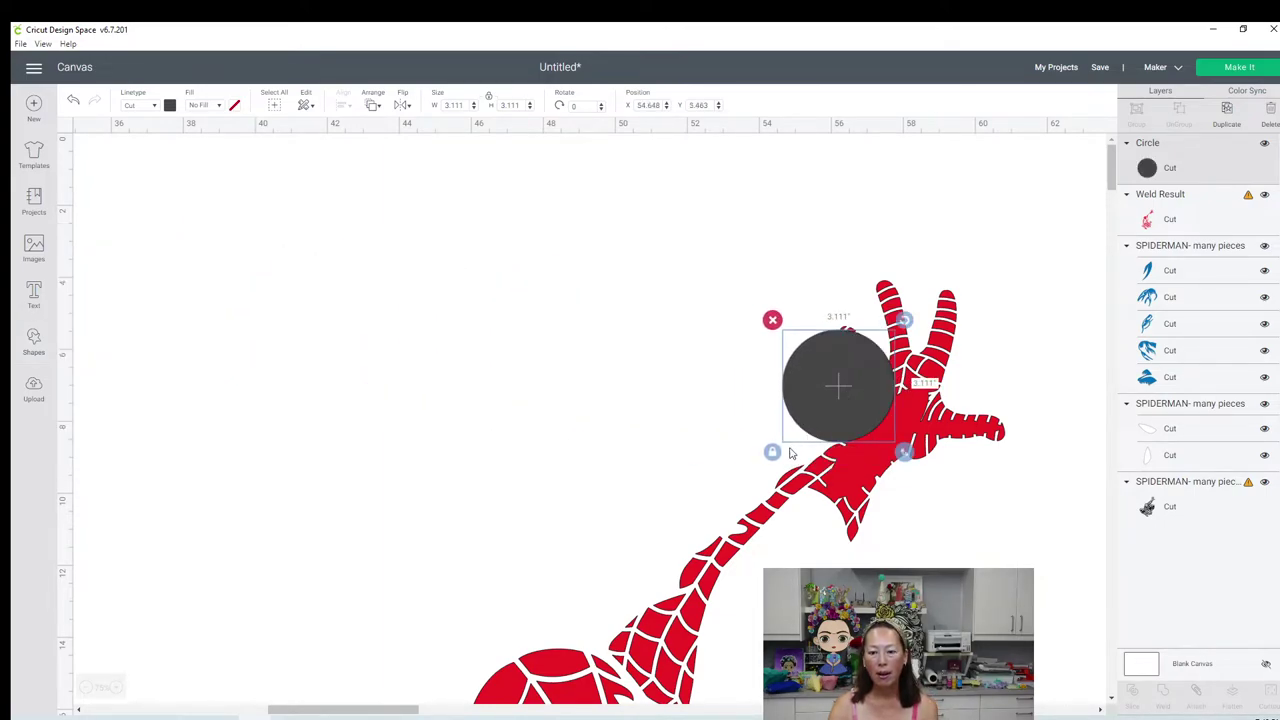
drag(904, 455, 806, 456)
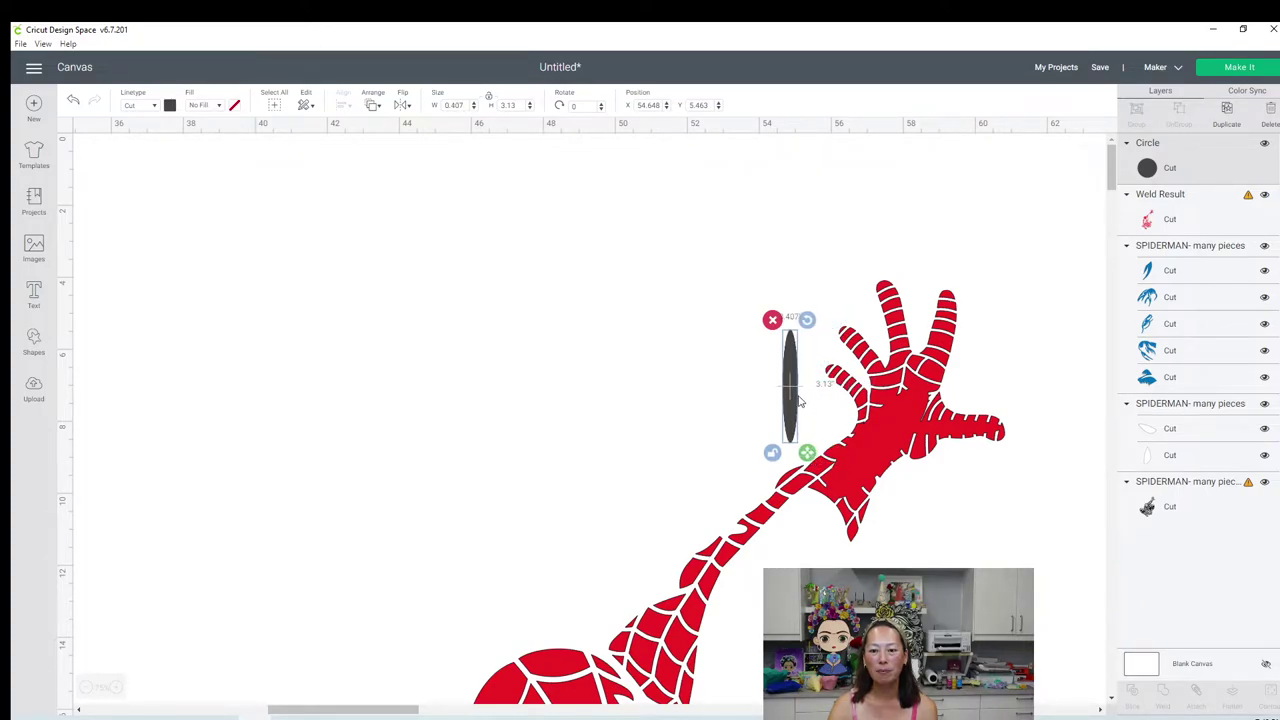
drag(797, 398, 947, 373)
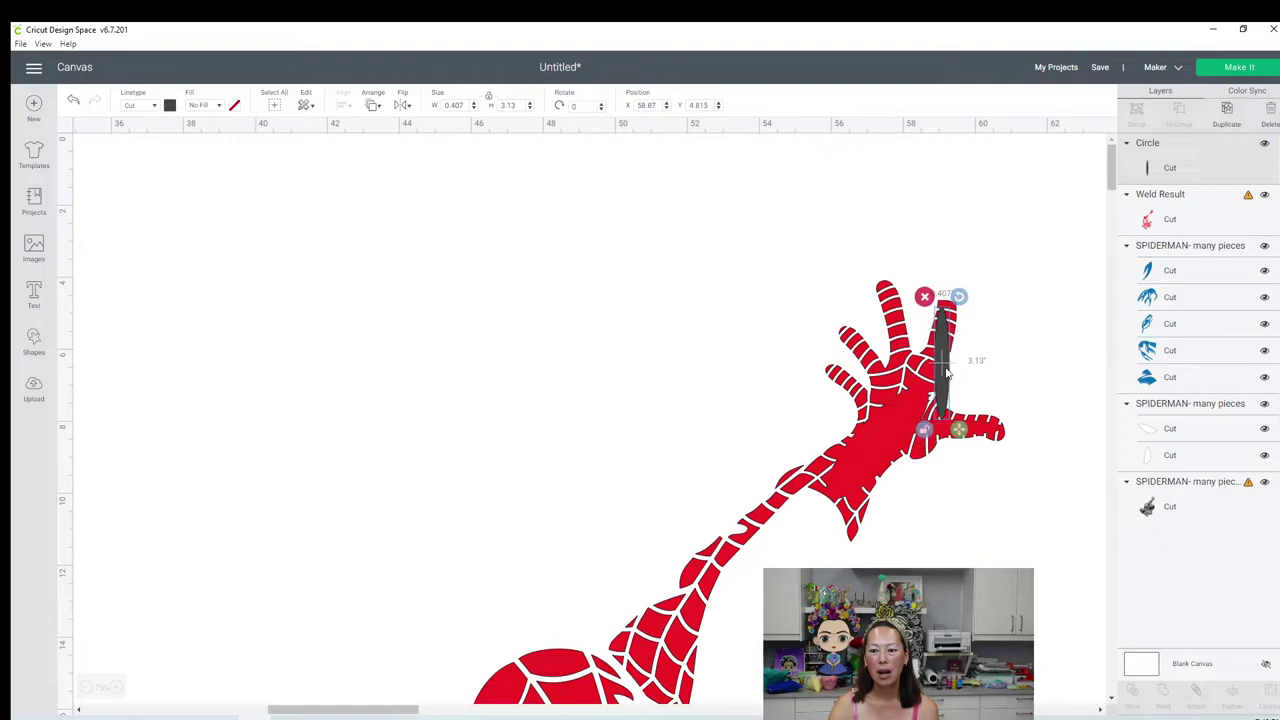
mouse_move(962, 305)
mouse_down()
mouse_move(974, 324)
mouse_move(985, 318)
mouse_move(961, 299)
mouse_move(945, 340)
mouse_up()
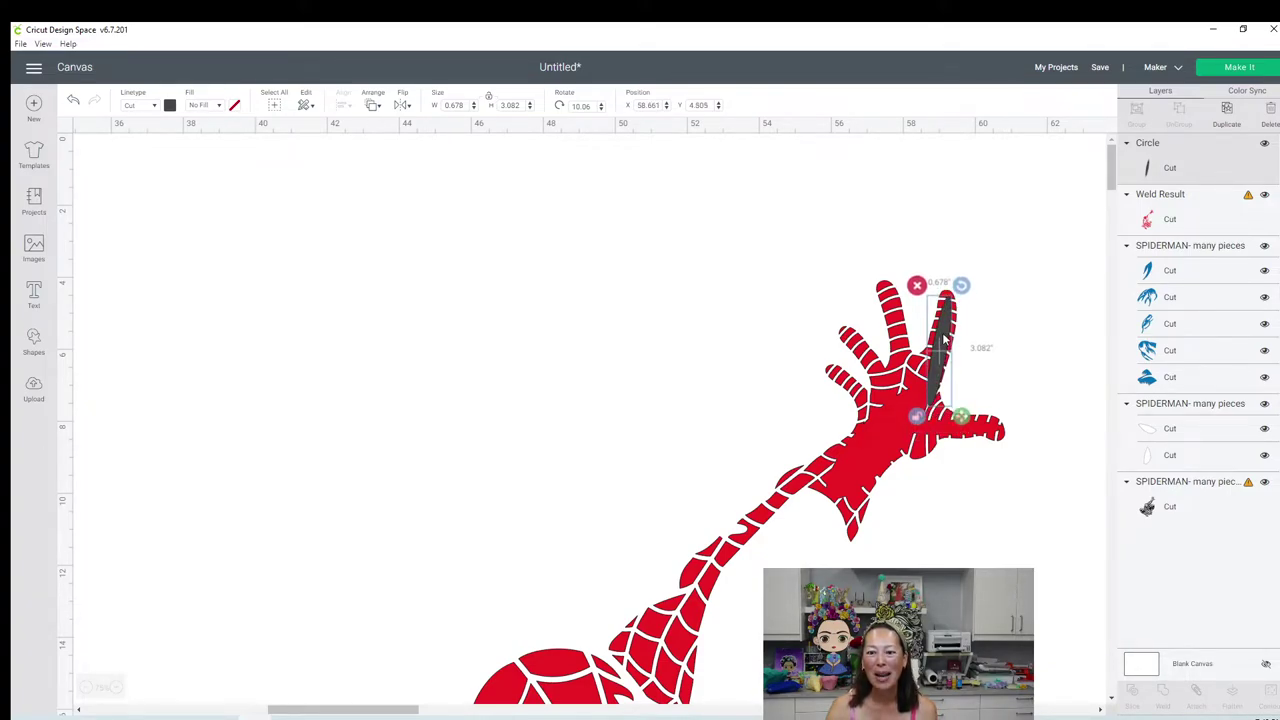
click(958, 513)
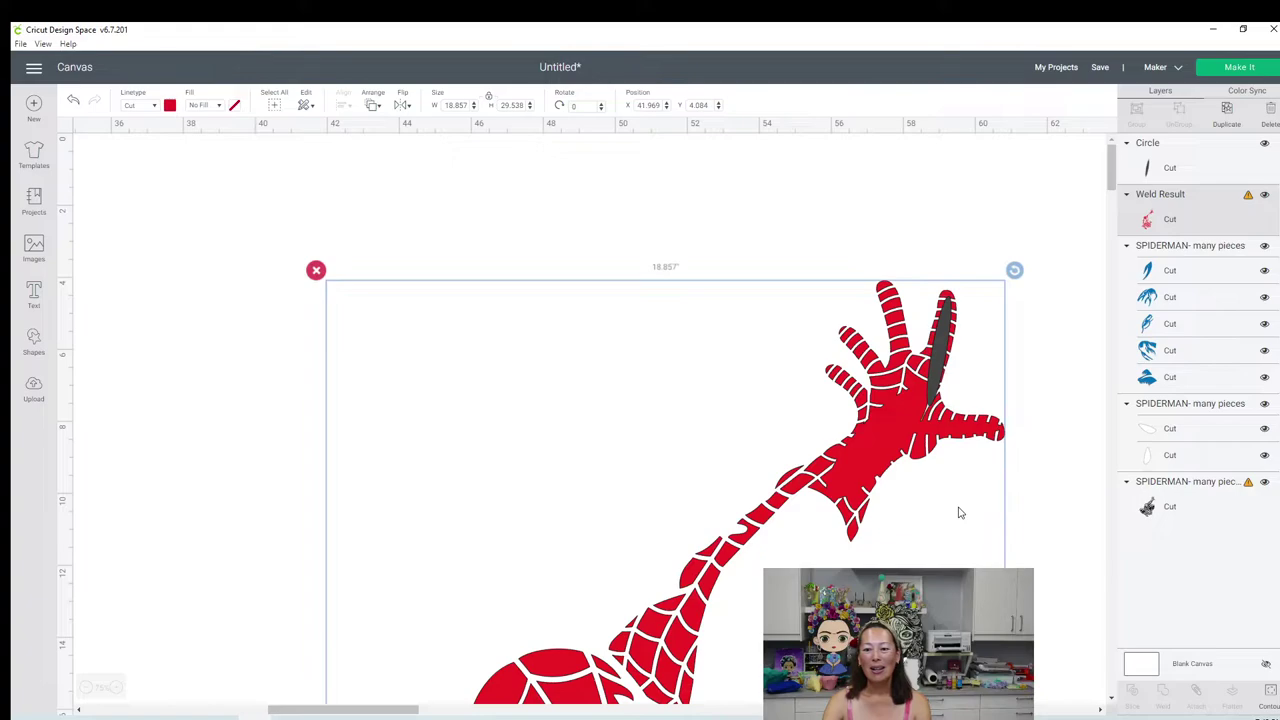
Step: Select the ellipse on the finger nearest the thumb together with the welded red layer and weld them
click(971, 168)
drag(886, 190, 1020, 438)
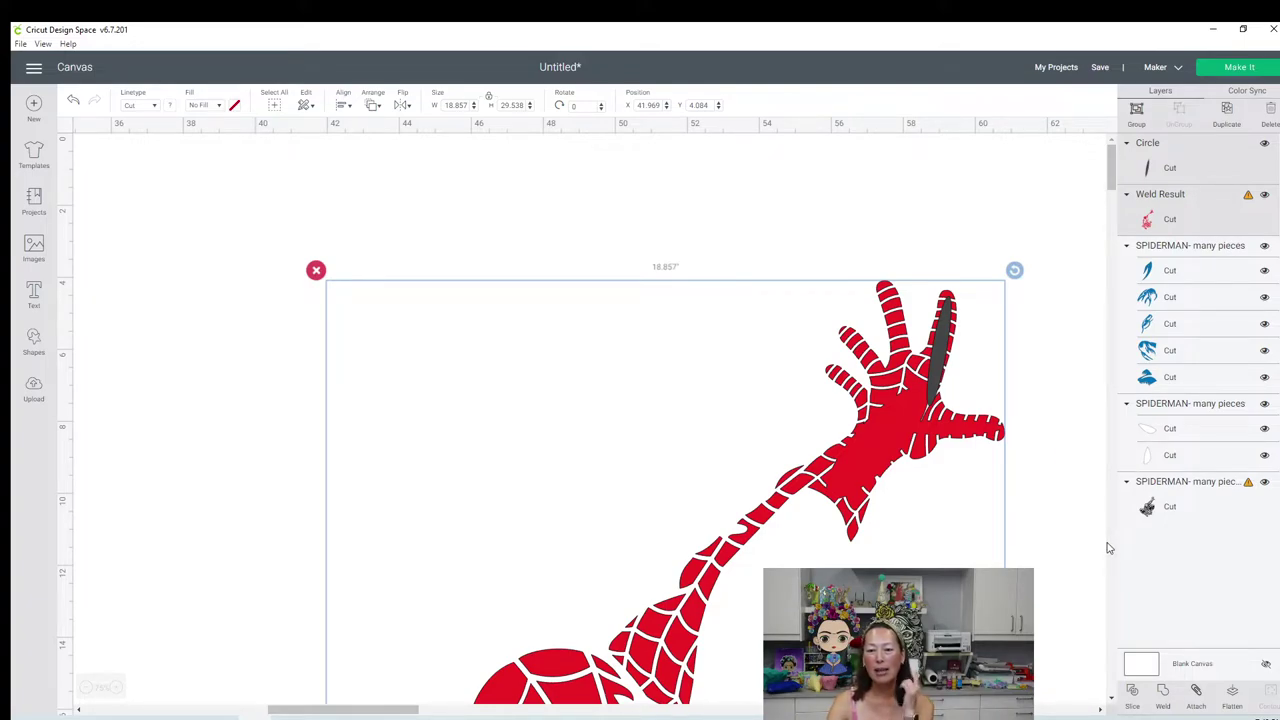
click(1164, 691)
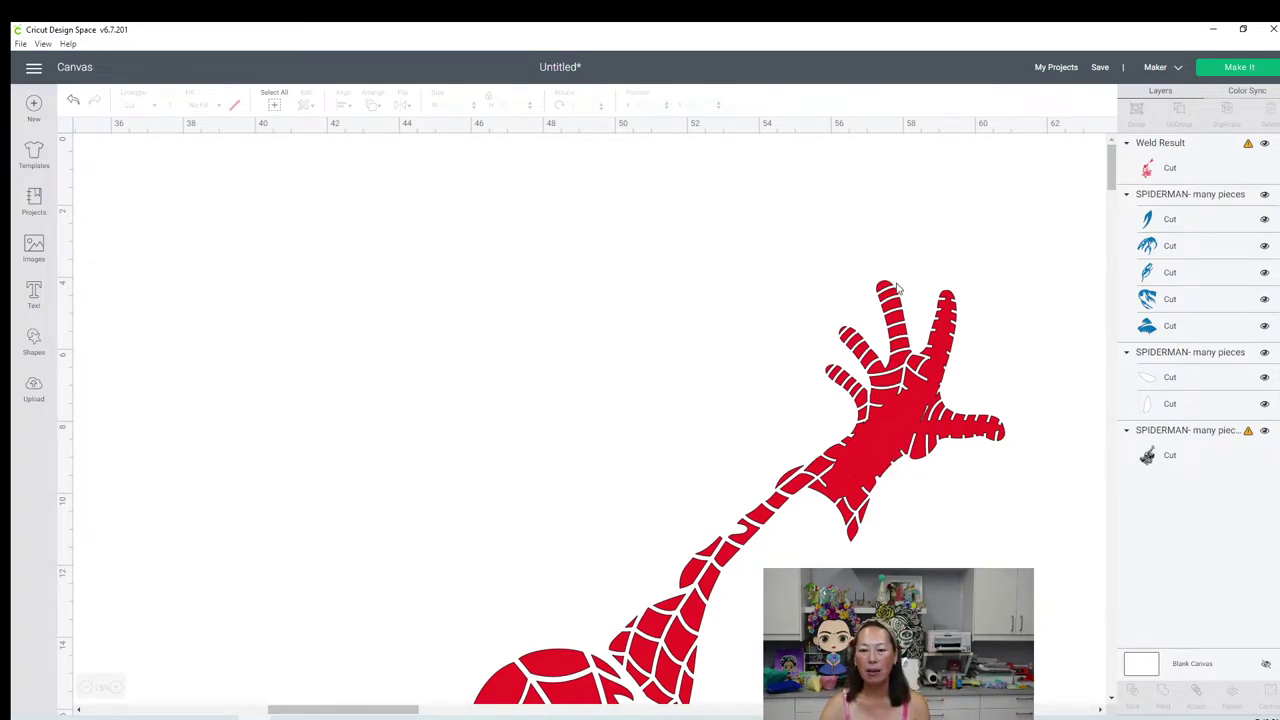
Step: Add a circle, narrow it to about 0.22 by 3.17 inches, rotate it to about 348°, and lay it along the second finger from the thumb
click(46, 340)
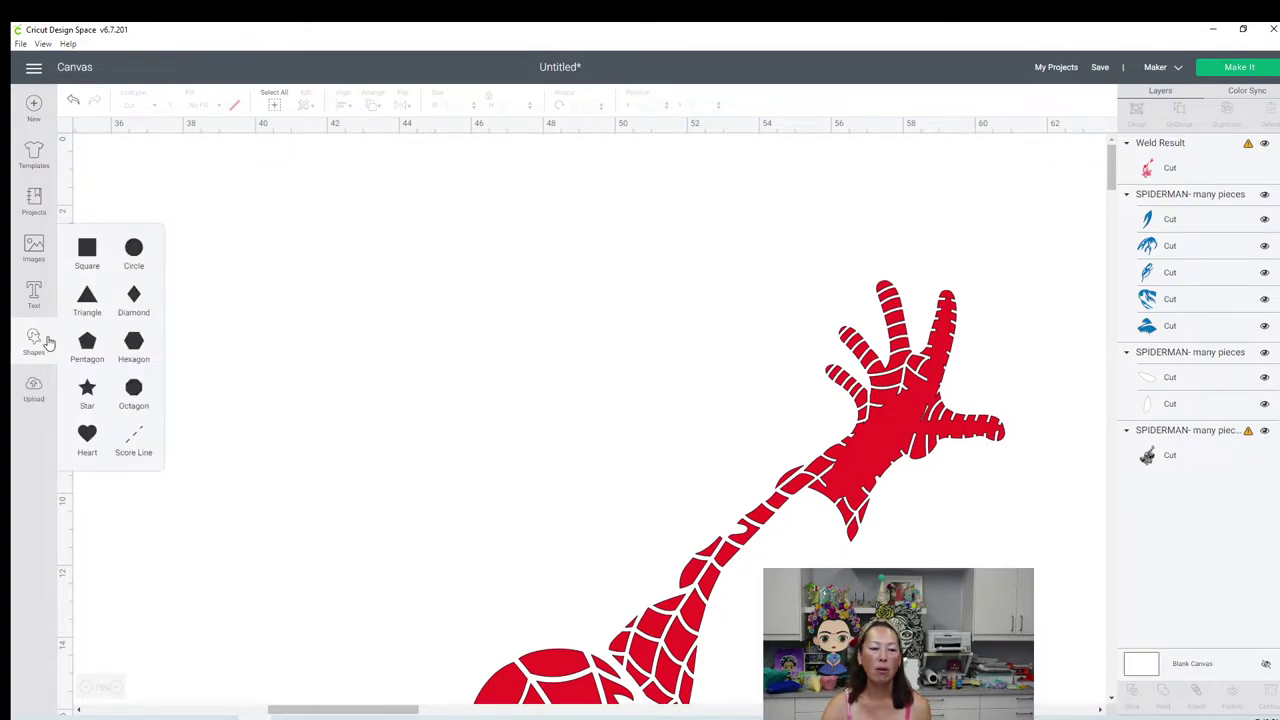
click(135, 249)
drag(241, 298, 907, 361)
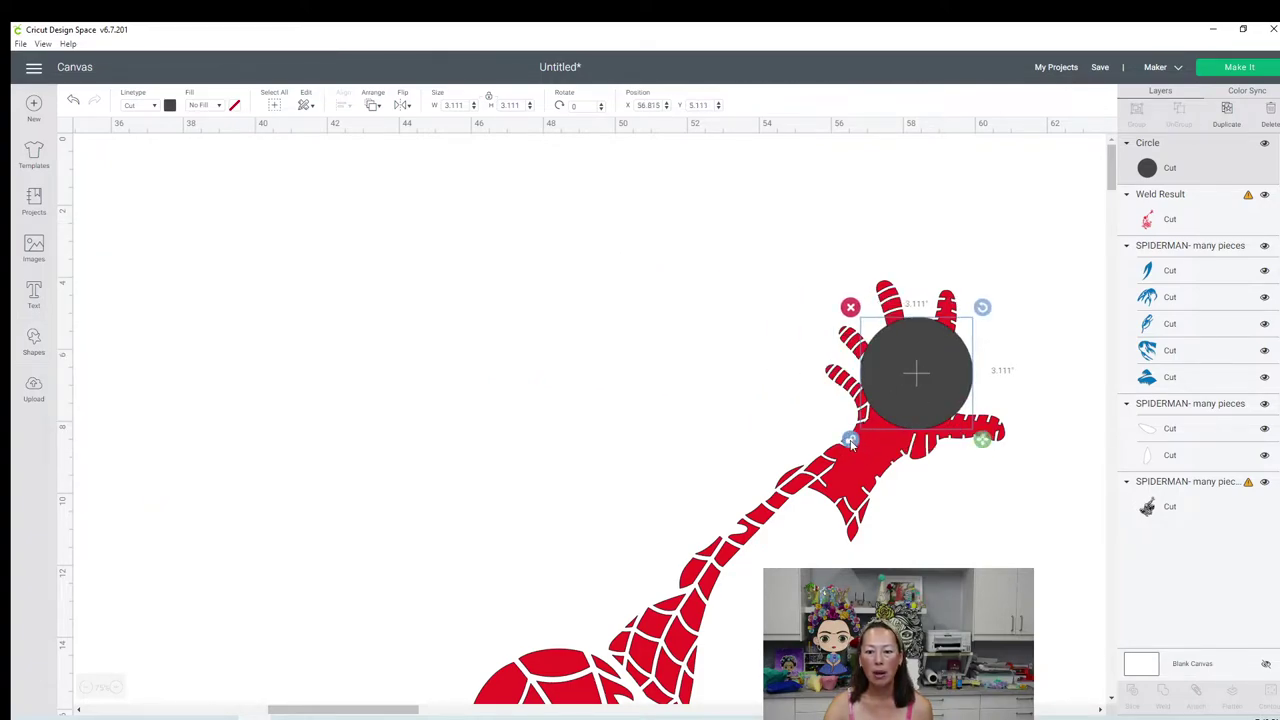
drag(983, 439, 881, 443)
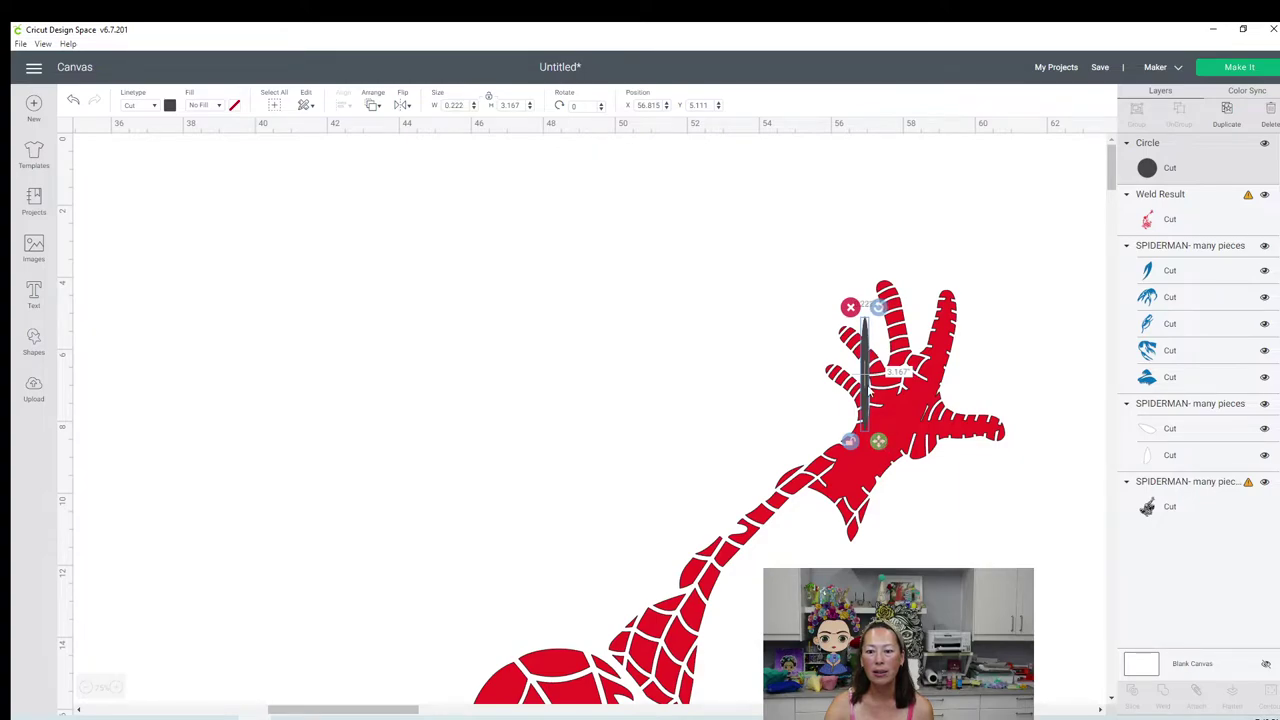
drag(869, 390, 904, 370)
mouse_move(913, 287)
mouse_down()
mouse_move(891, 286)
mouse_move(897, 306)
mouse_up()
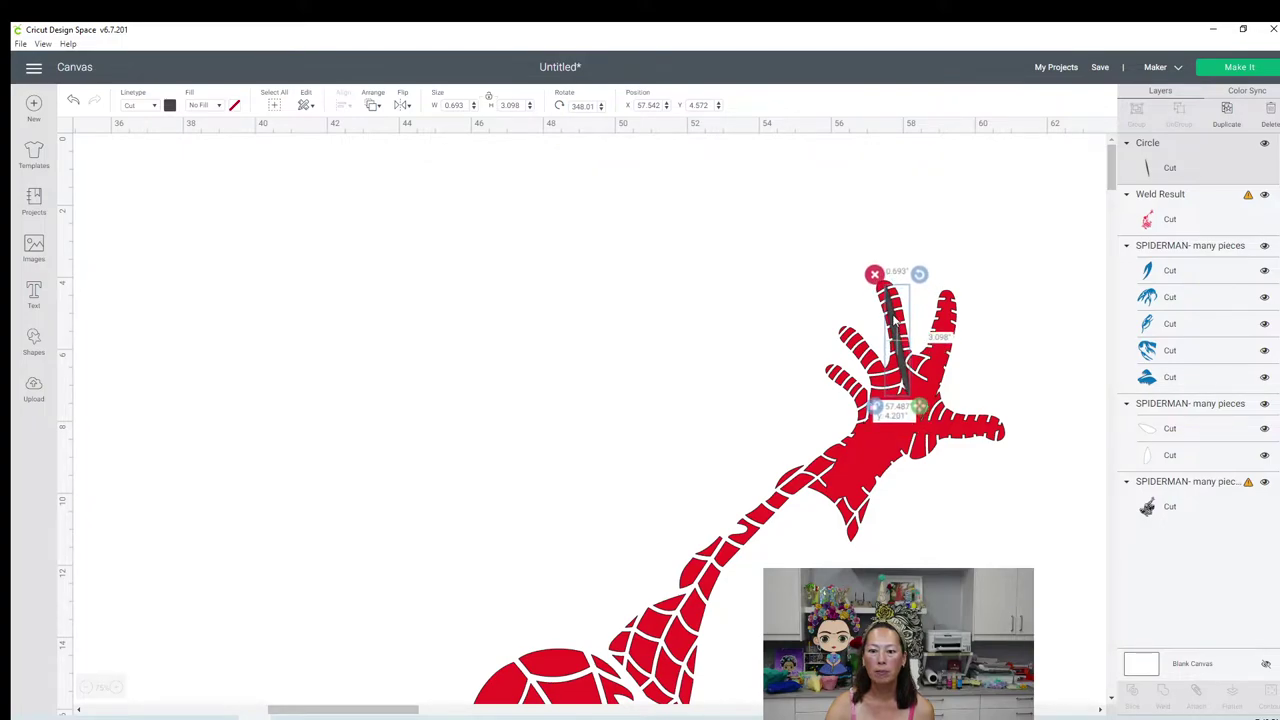
Step: Select the second finger's ellipse together with the red layer and weld them
click(974, 202)
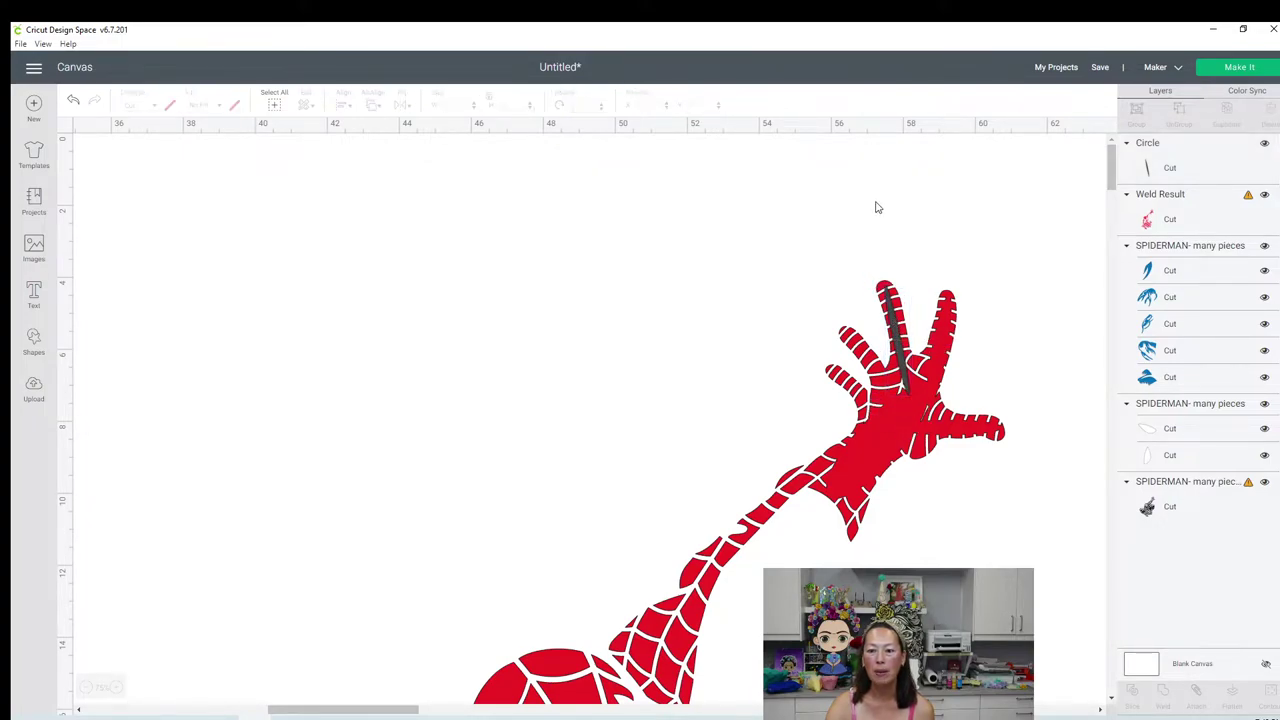
drag(862, 201, 962, 421)
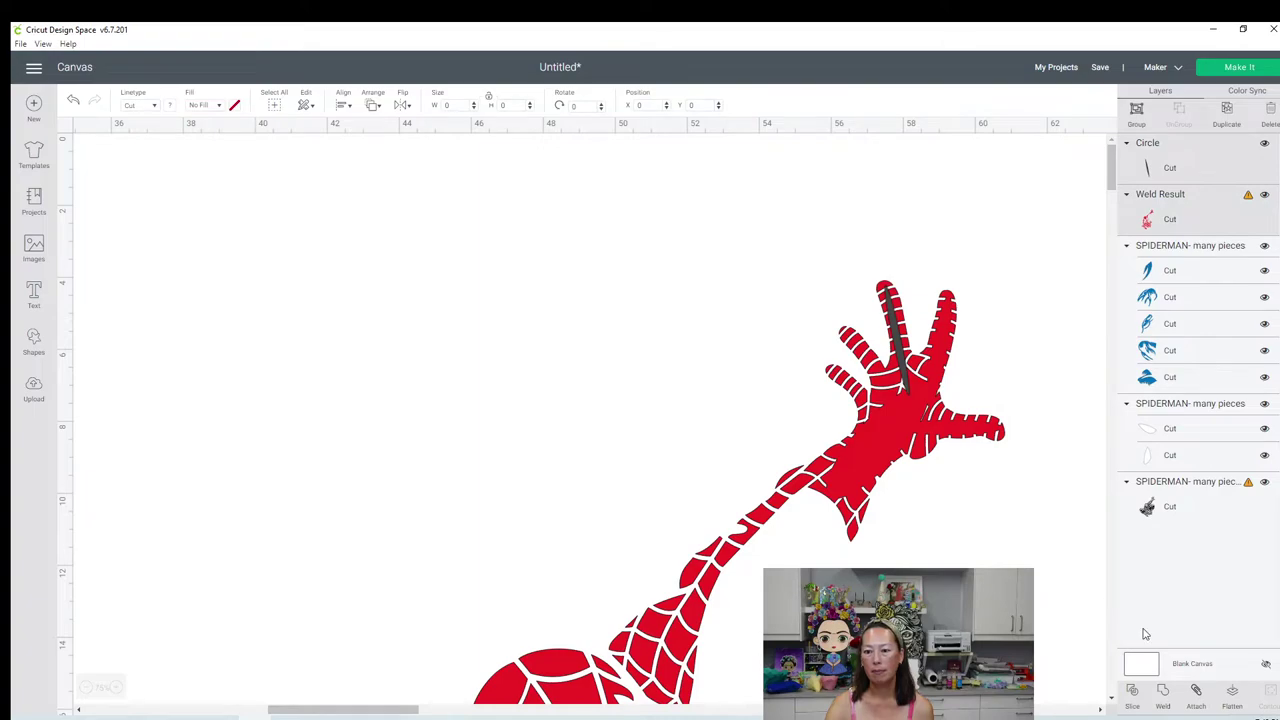
click(1160, 689)
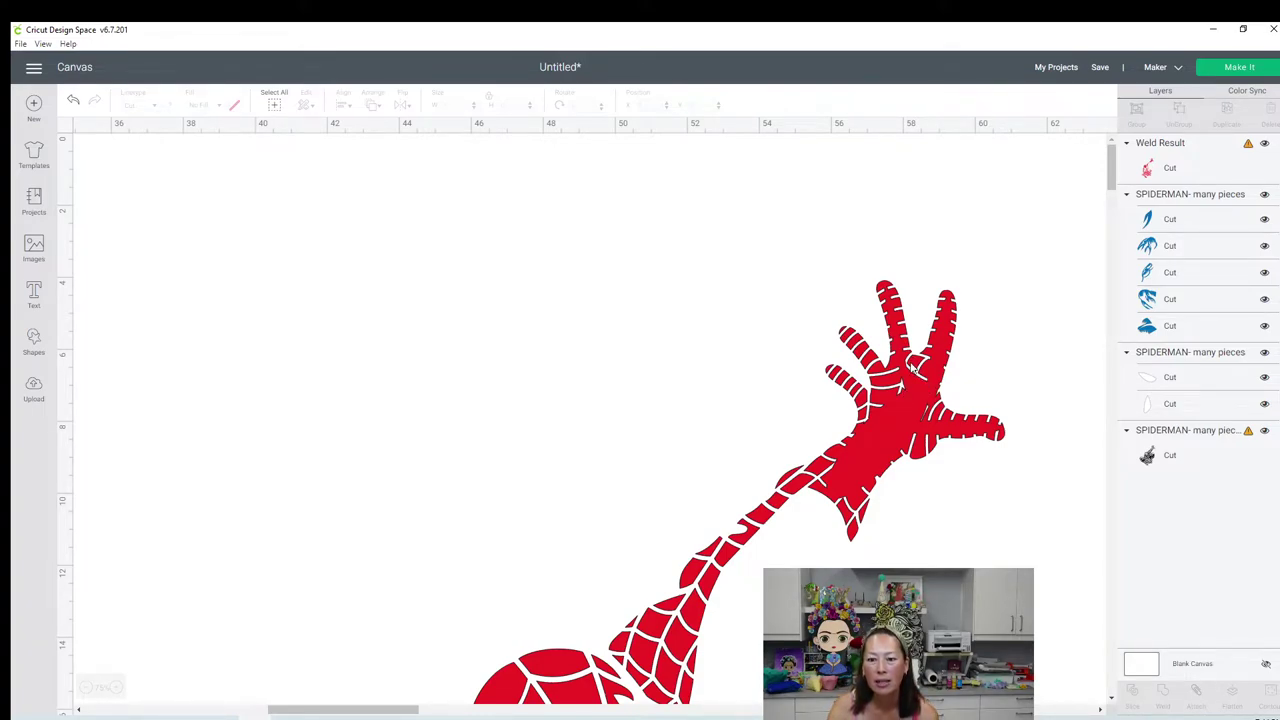
Step: Add another circle, narrow it into a thin vertical ellipse beside the hand, and move the red layer to about X 41.77, Y 6.73
click(36, 342)
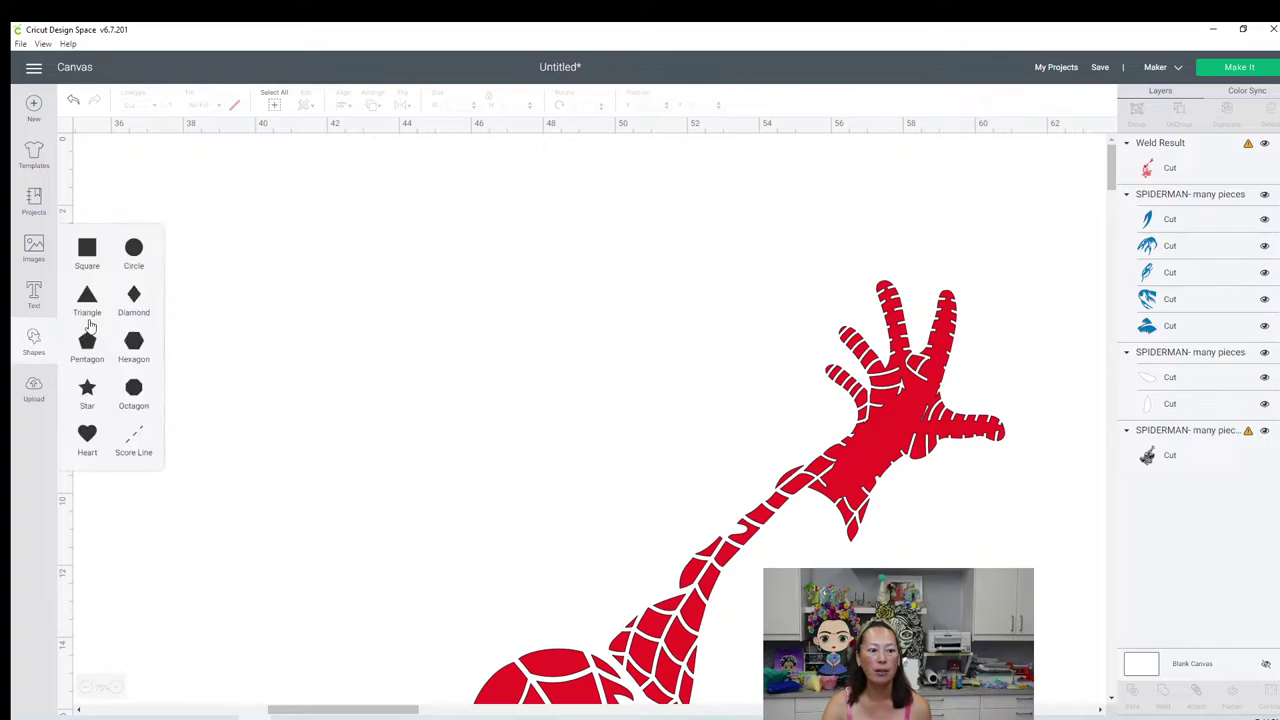
click(133, 252)
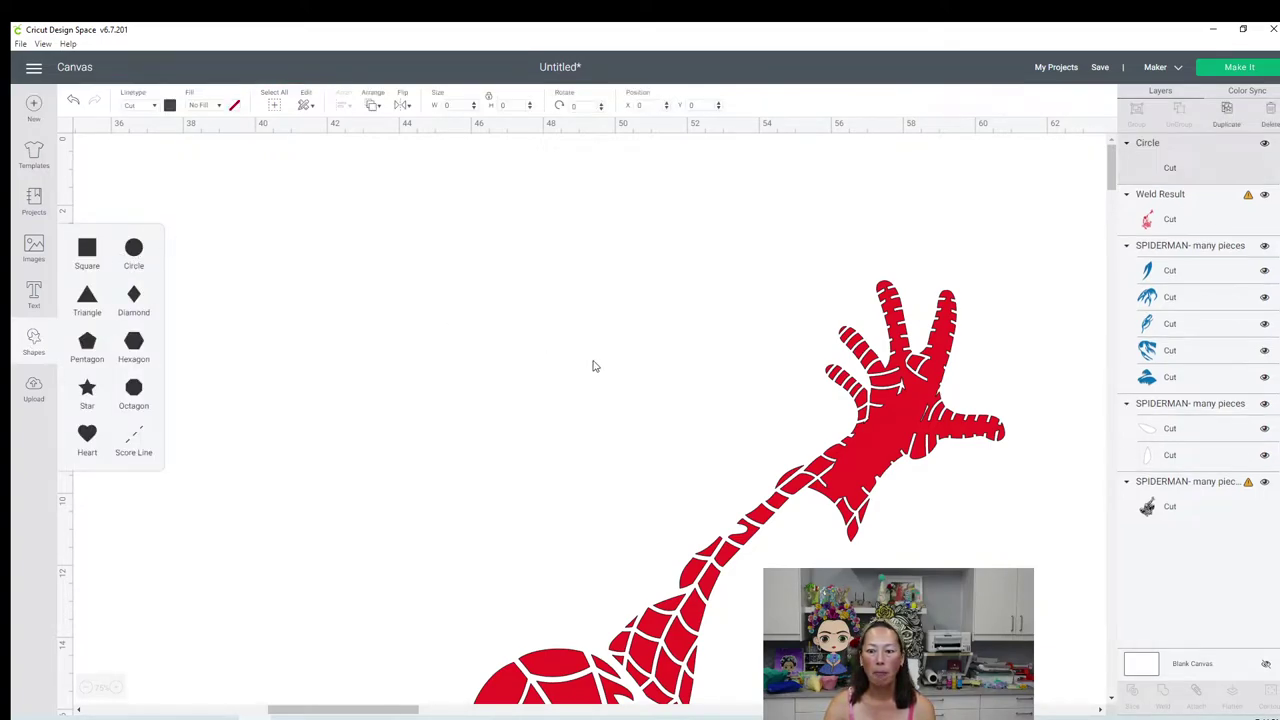
drag(247, 359, 816, 376)
click(770, 409)
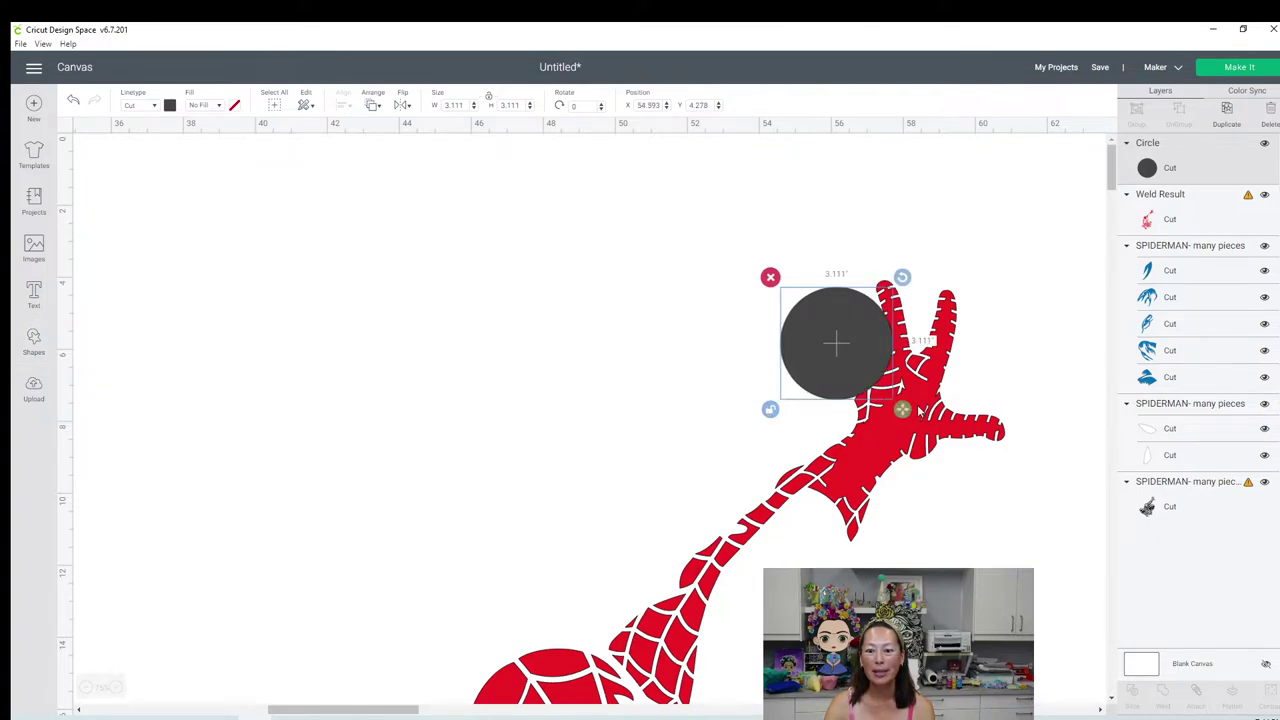
drag(902, 409, 795, 416)
drag(782, 365, 808, 369)
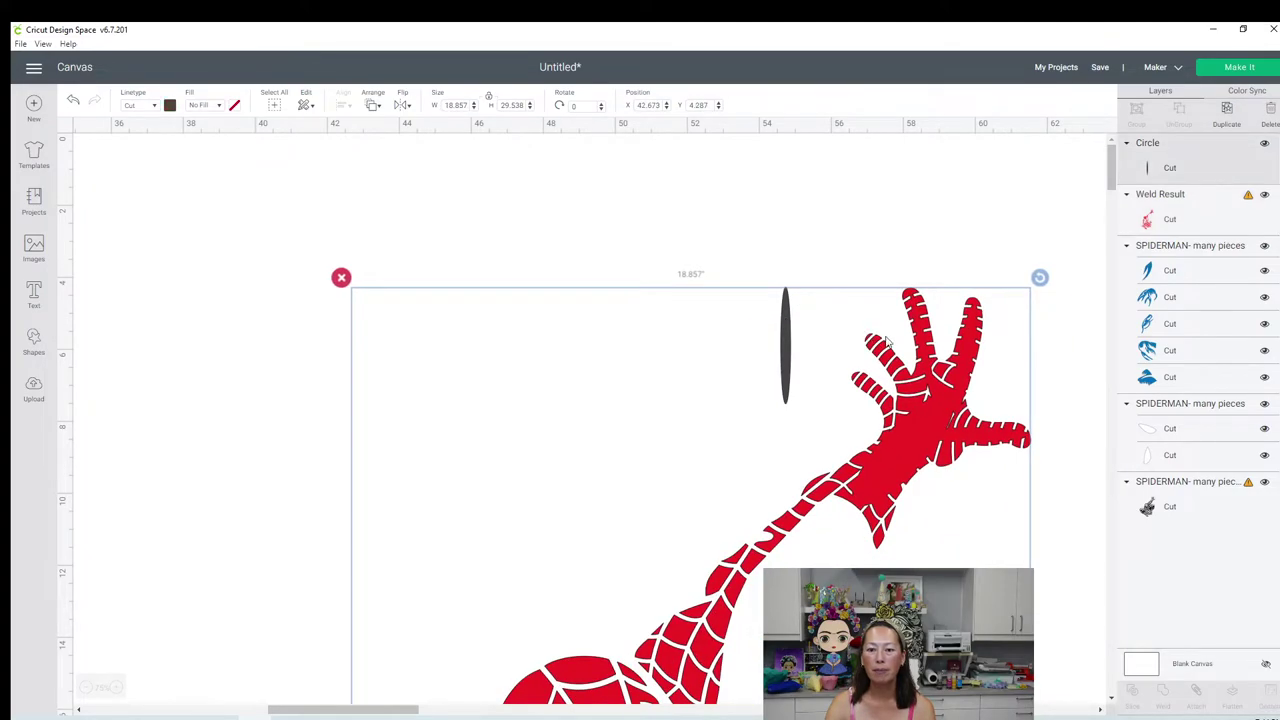
drag(885, 341, 852, 429)
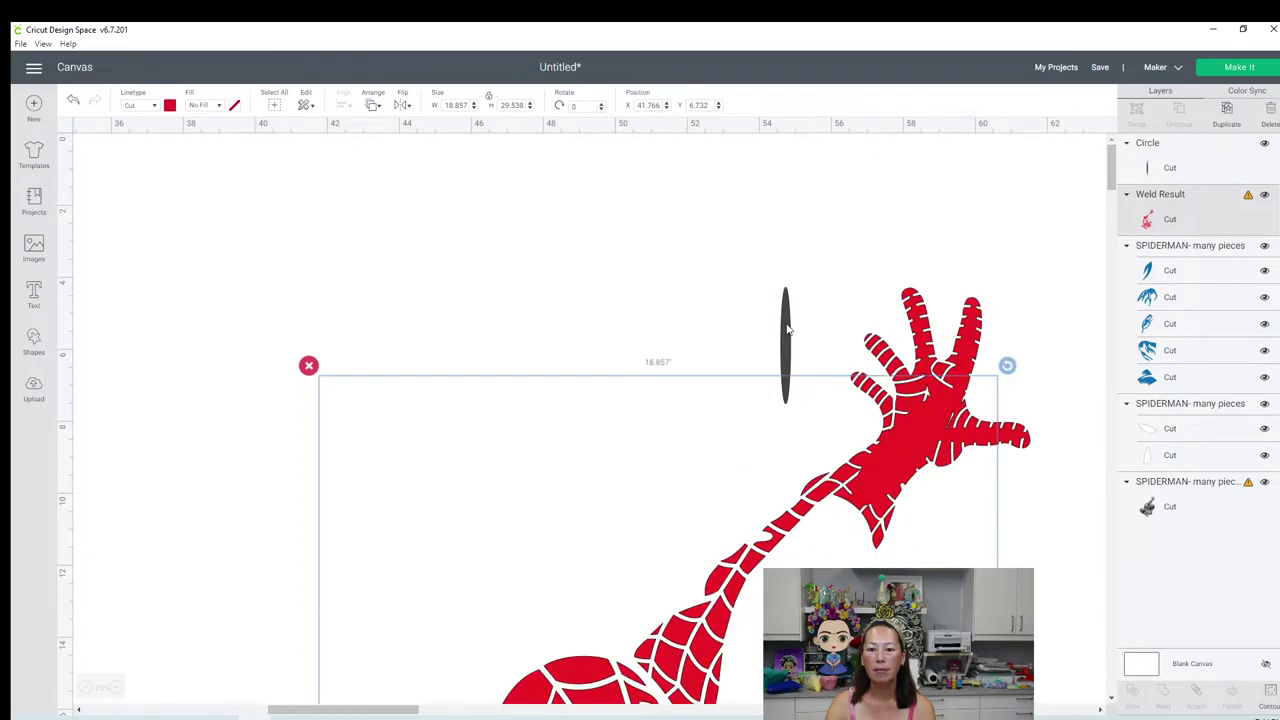
Step: Rotate the thin ellipse to about 318°, lay it along the third finger from the thumb, and weld it to the red layer
click(787, 330)
drag(787, 335, 830, 426)
drag(868, 480, 875, 464)
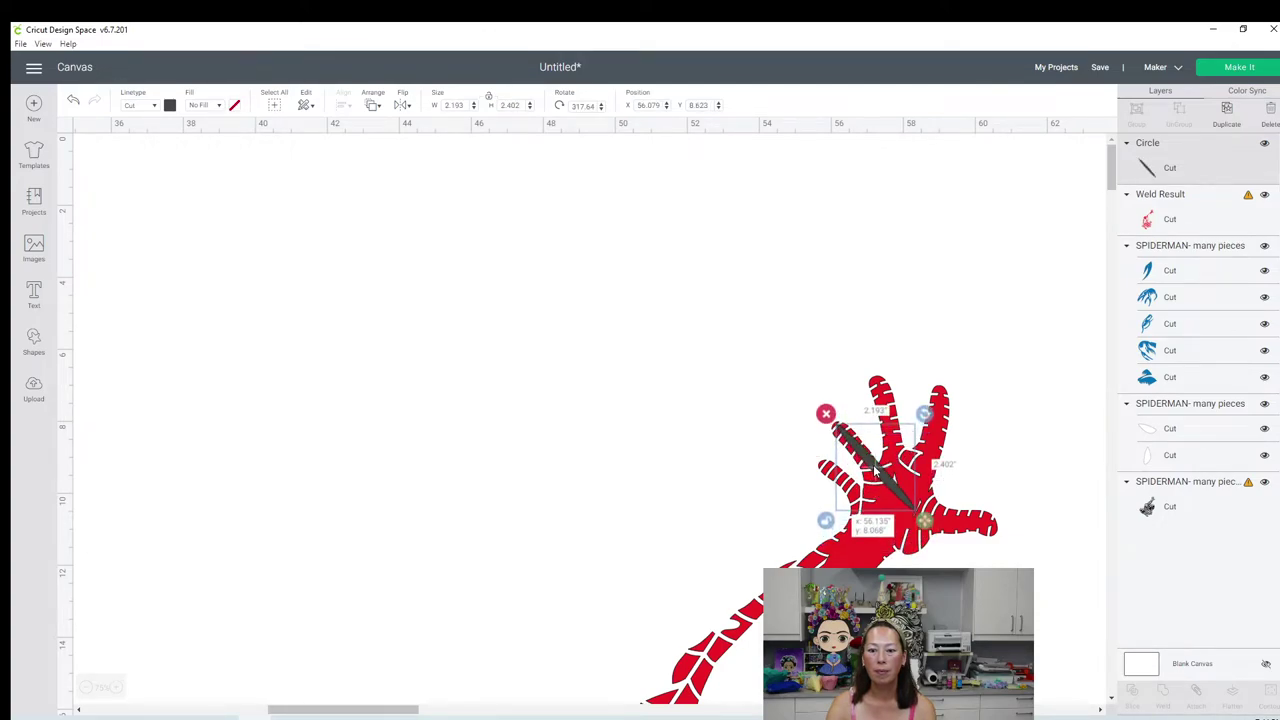
click(857, 201)
drag(798, 197, 1000, 567)
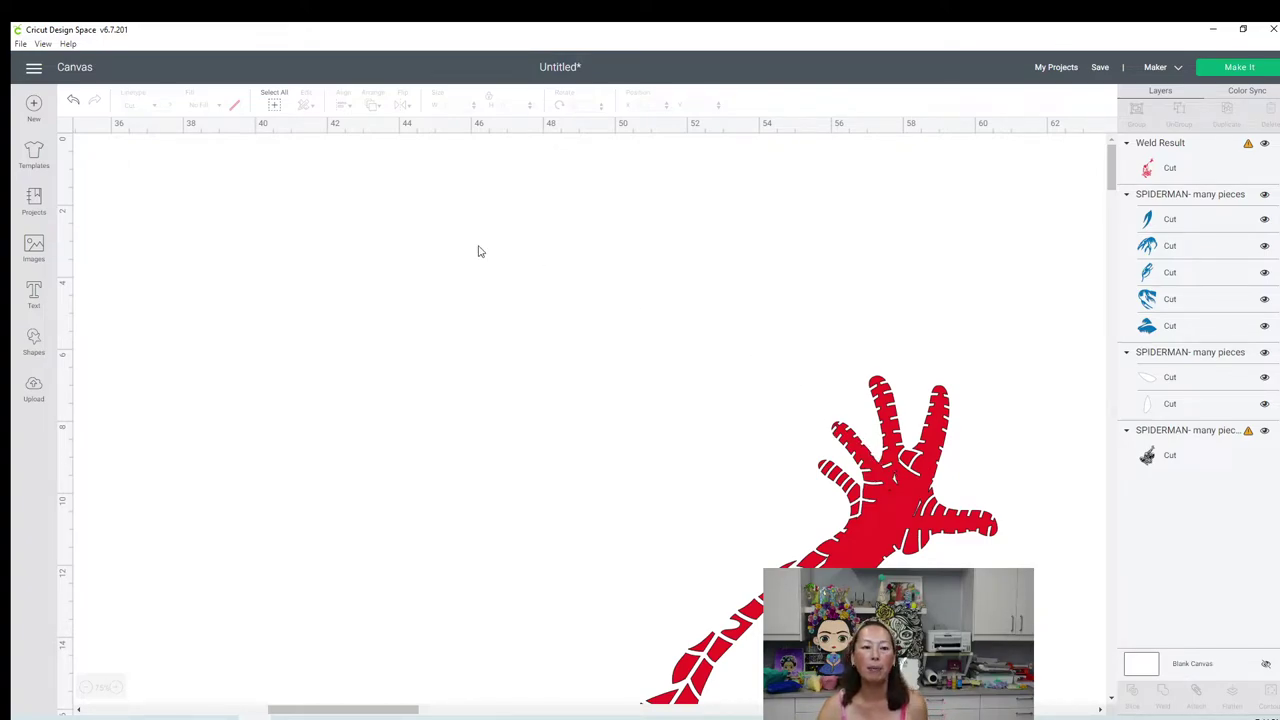
Step: Add a circle, reshape it into a short thin ellipse, rotate it to about 311°, and place it along the smallest finger
click(34, 340)
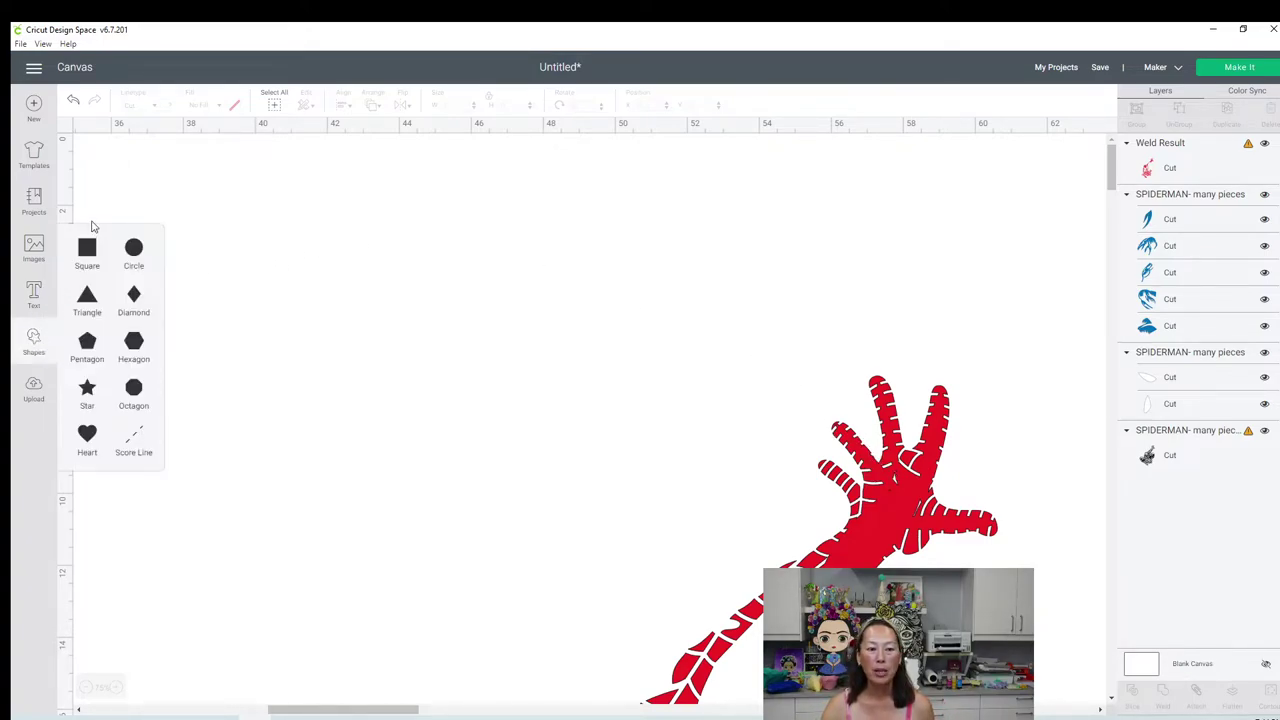
click(133, 250)
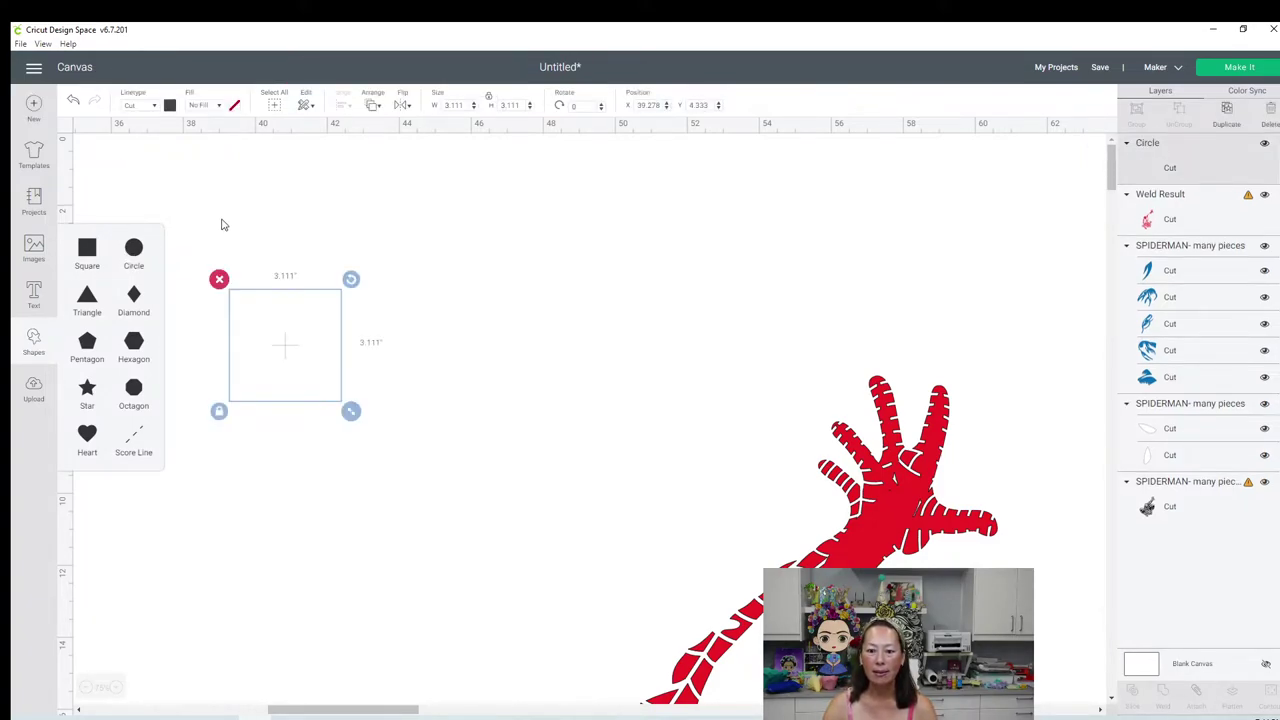
drag(288, 350, 825, 368)
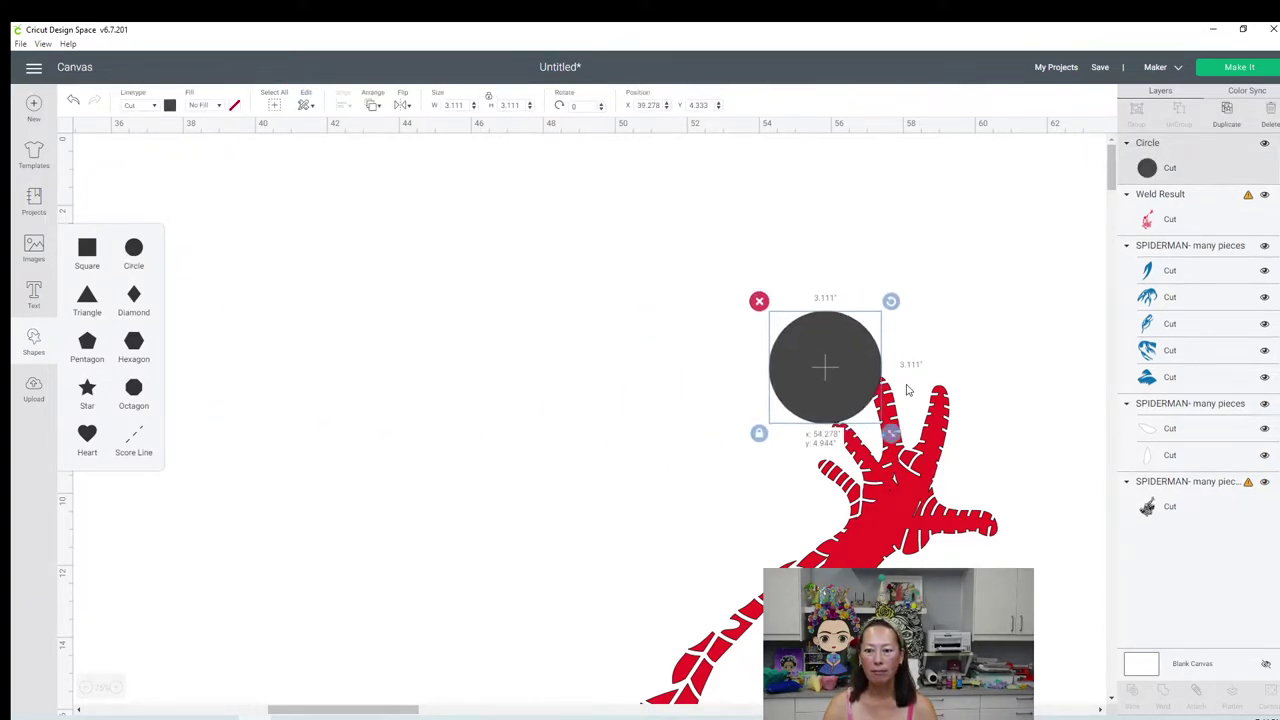
click(759, 432)
drag(893, 433, 793, 423)
drag(784, 317, 831, 429)
drag(890, 483, 882, 507)
drag(914, 455, 860, 497)
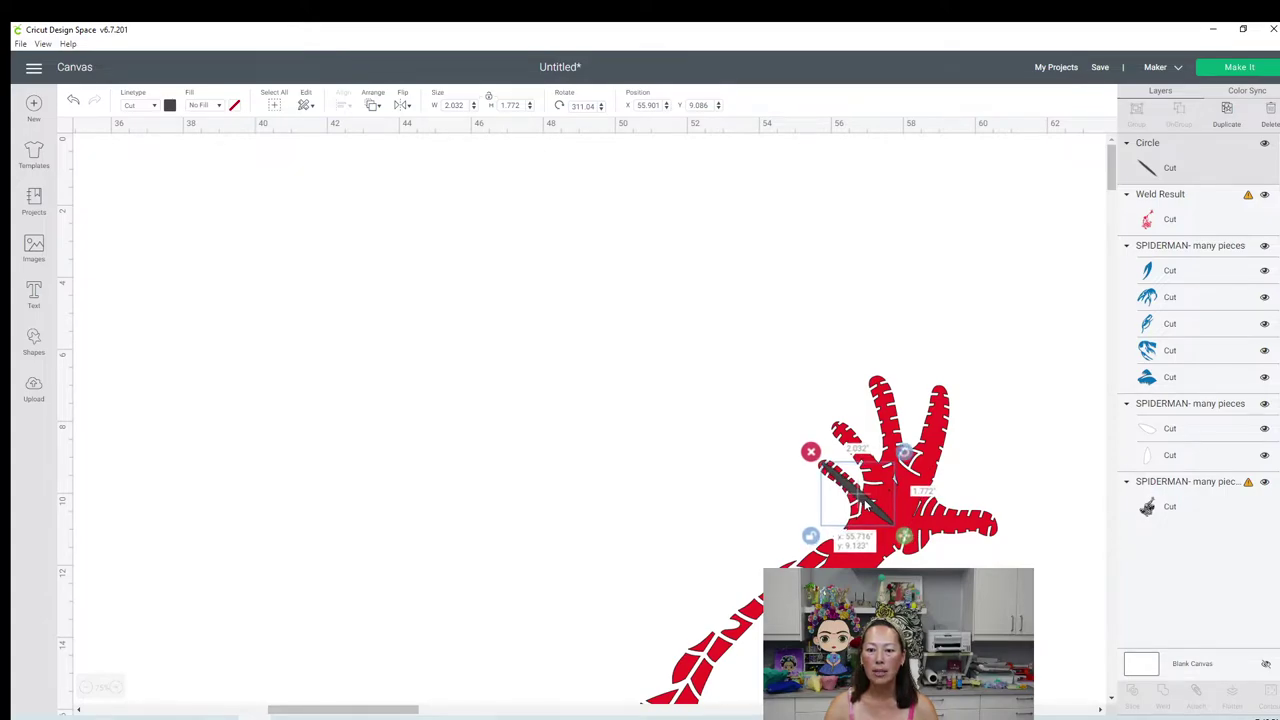
Step: Nudge the smallest finger's ellipse to about X 55.68, Y 9.16 and weld it to the red layer
click(795, 283)
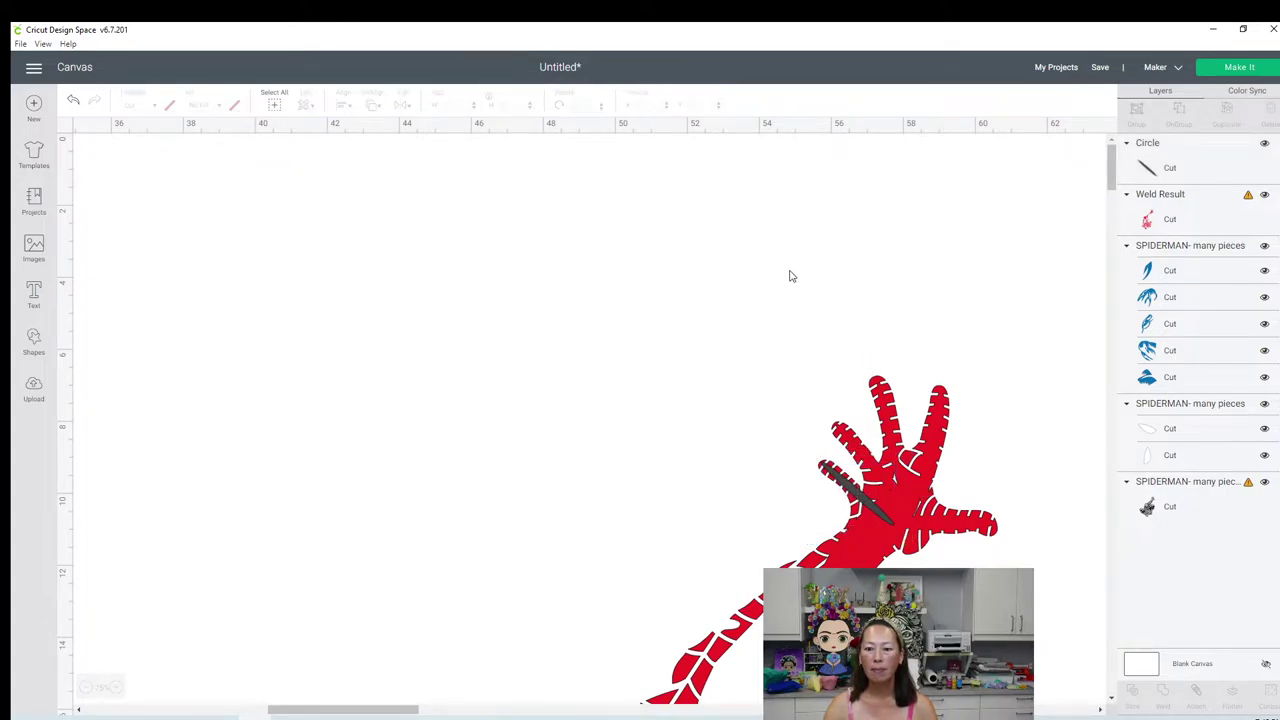
drag(871, 505, 868, 510)
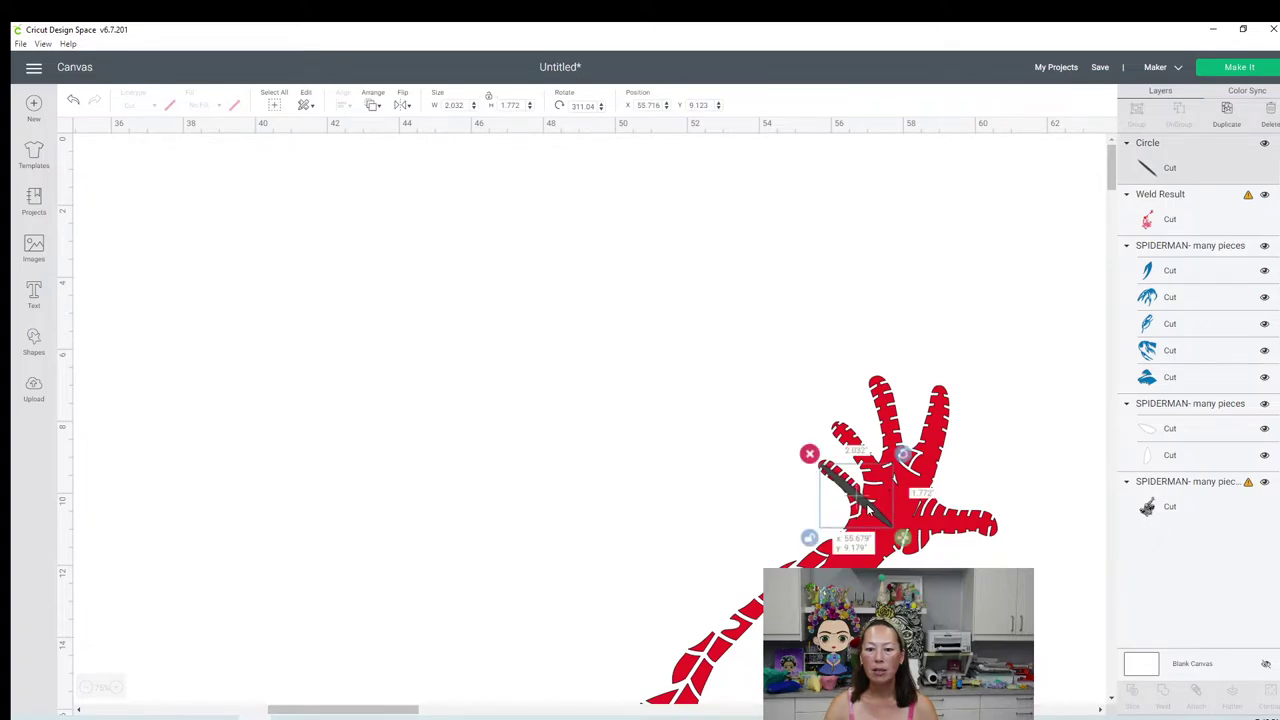
drag(868, 508, 868, 507)
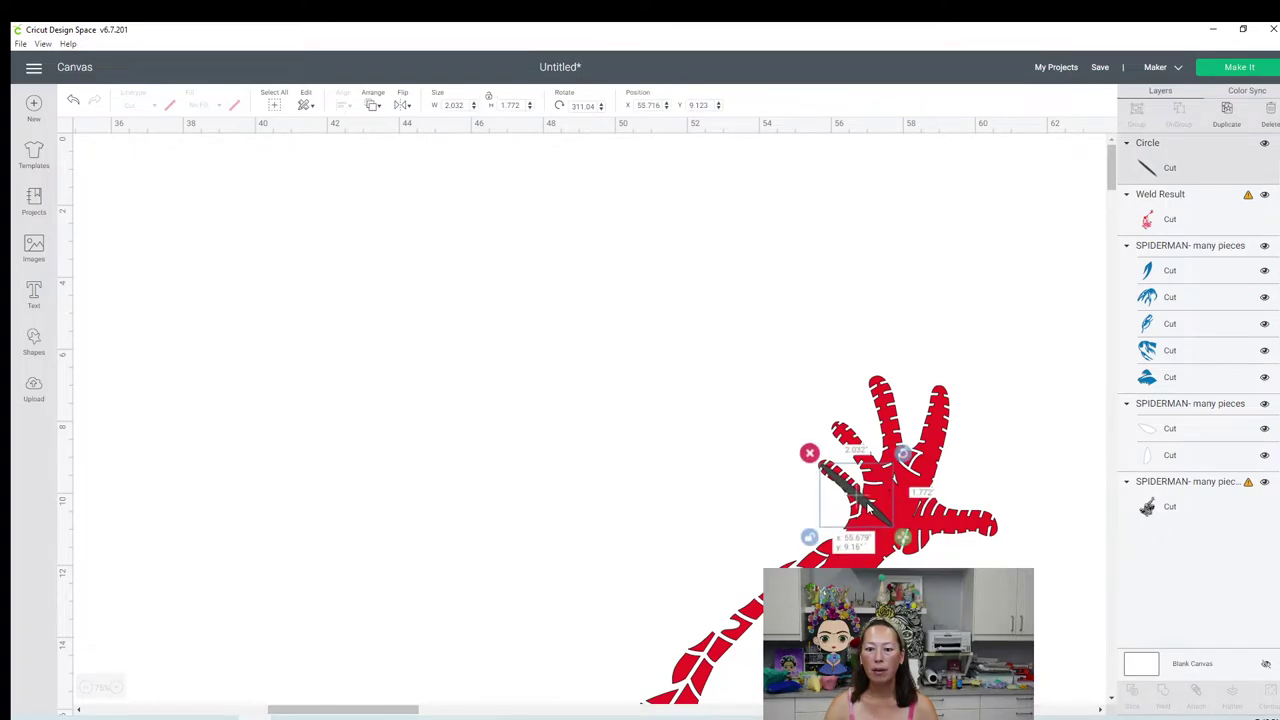
drag(751, 311, 894, 671)
click(1000, 562)
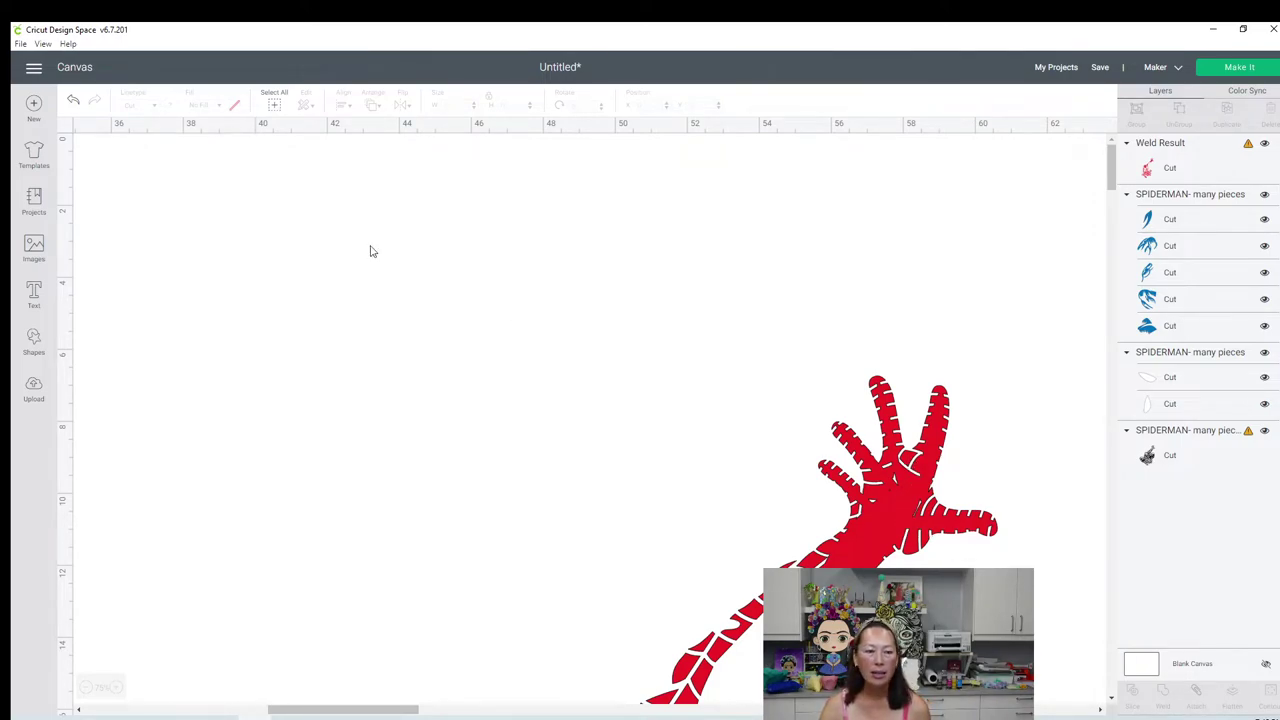
Step: Add a circle, shrink it to about 0.82 inch, and place it over the web gaps at the base of the two longest fingers
click(34, 340)
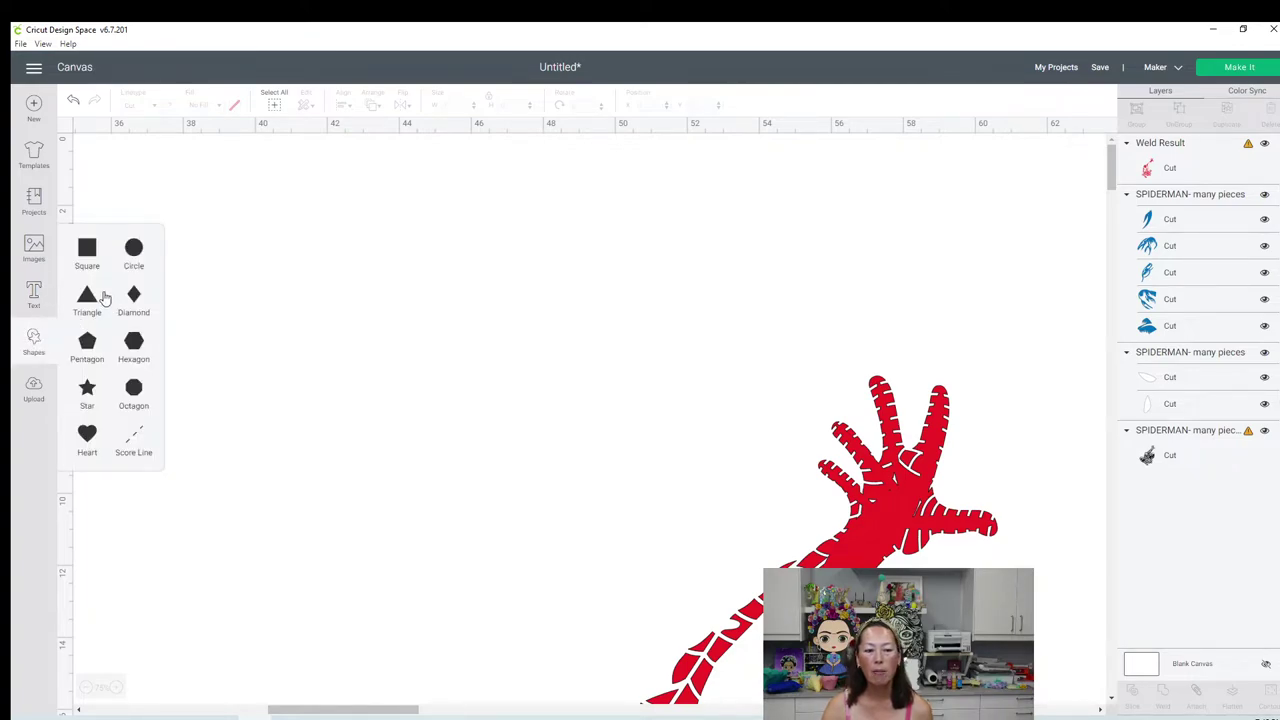
click(134, 250)
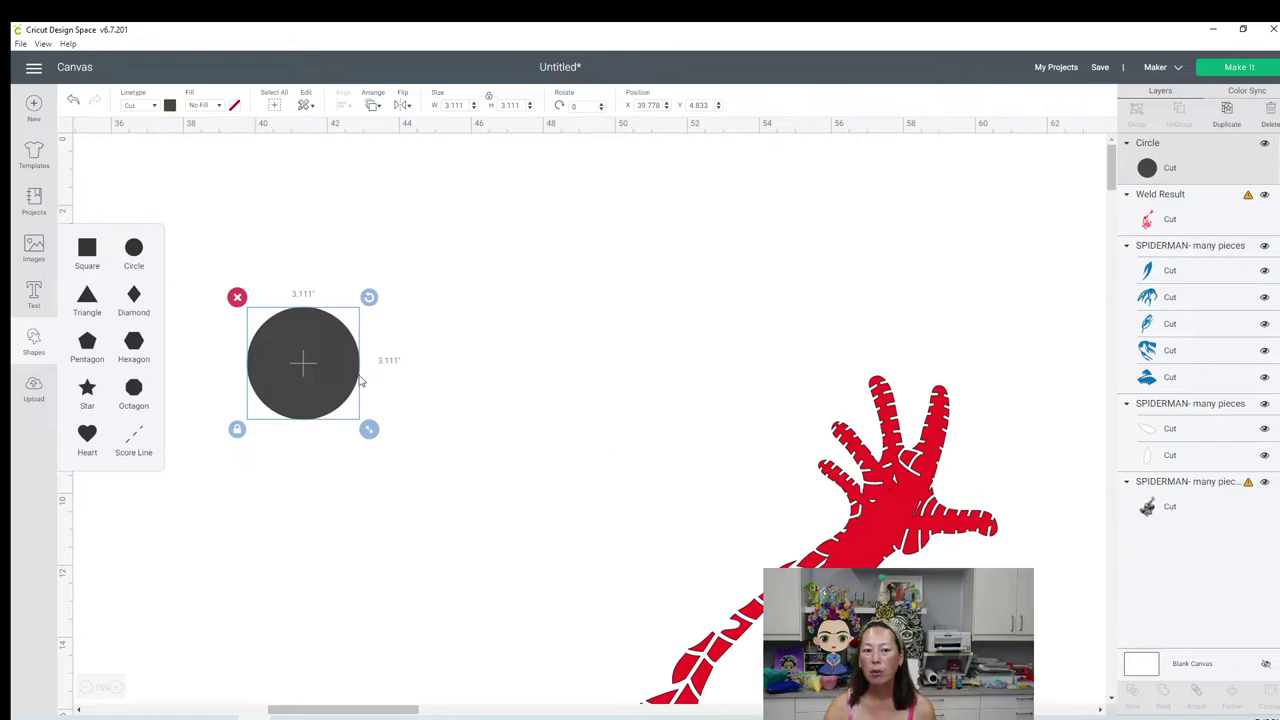
drag(329, 372, 660, 429)
drag(699, 486, 912, 474)
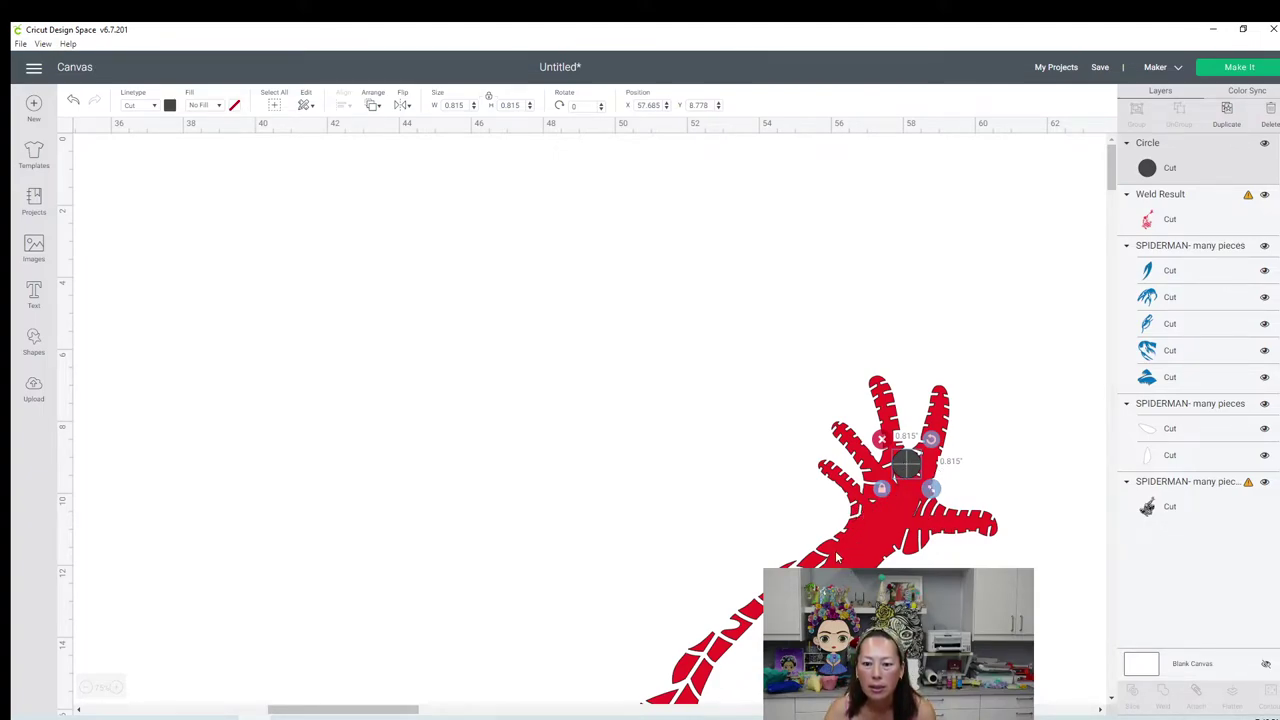
Step: Add a spare circle away from the hand and nudge the small palm circle to about X 57.76, Y 8.82
click(34, 340)
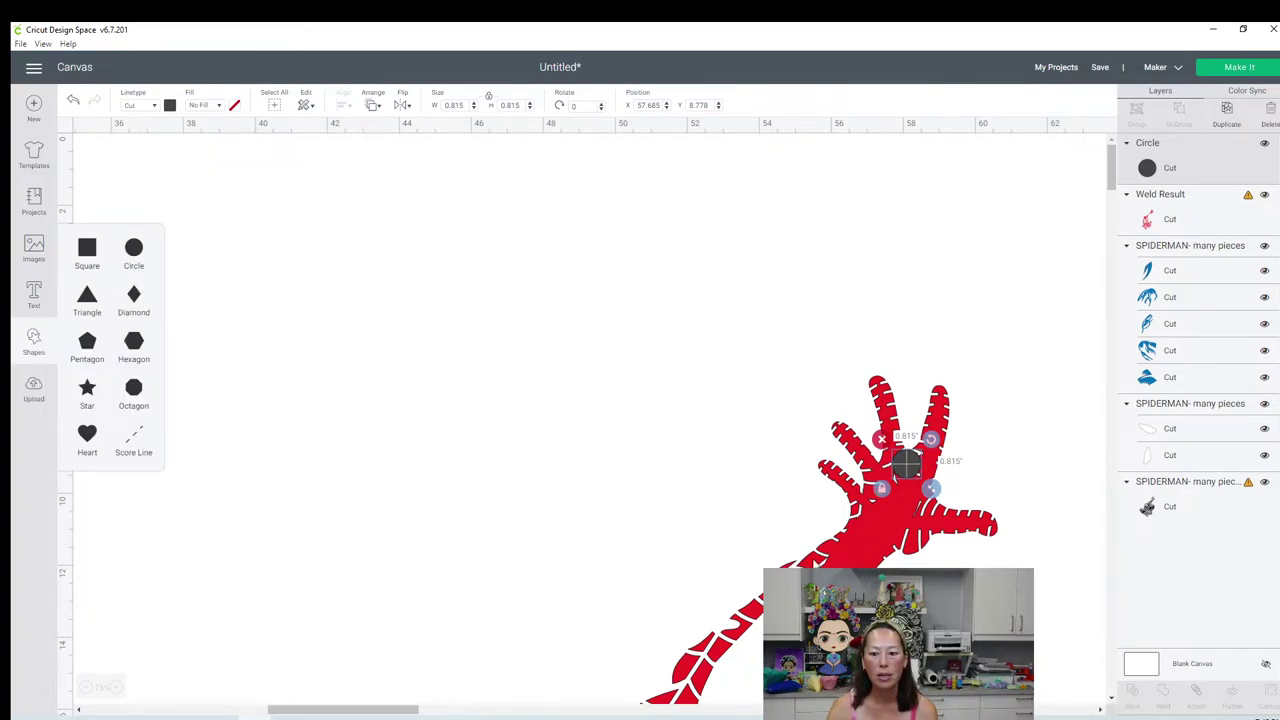
click(133, 249)
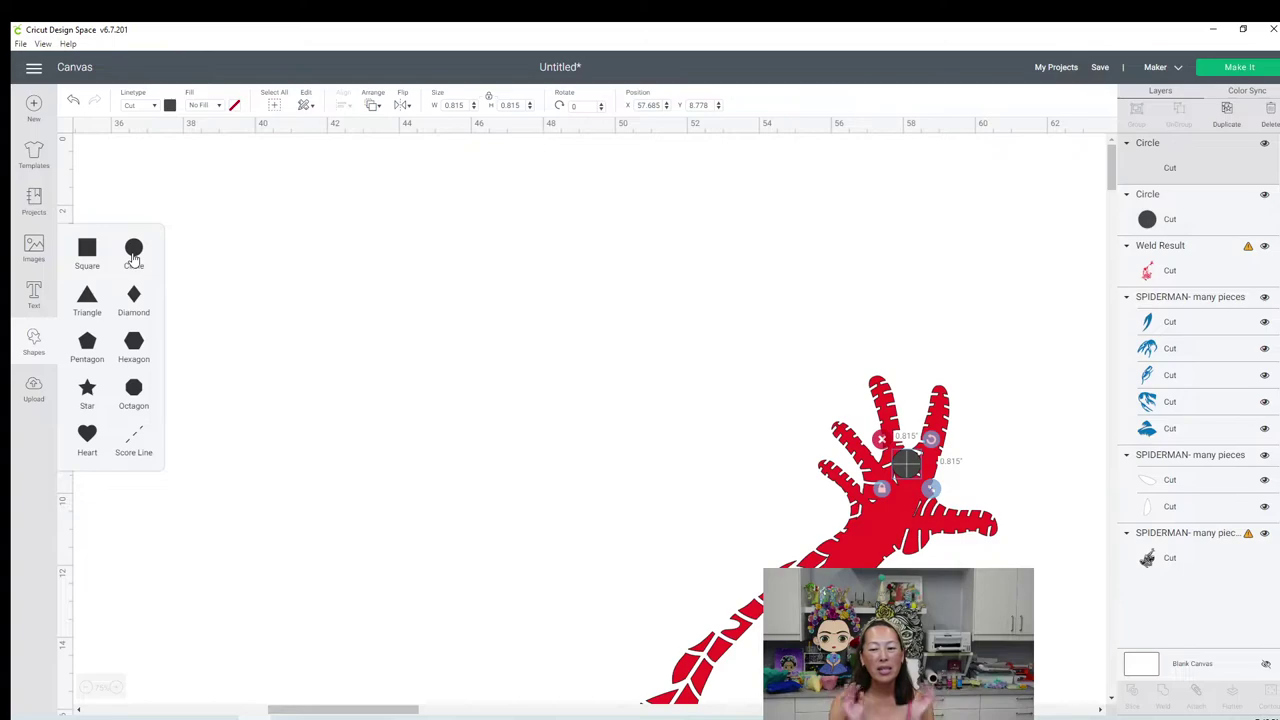
click(661, 423)
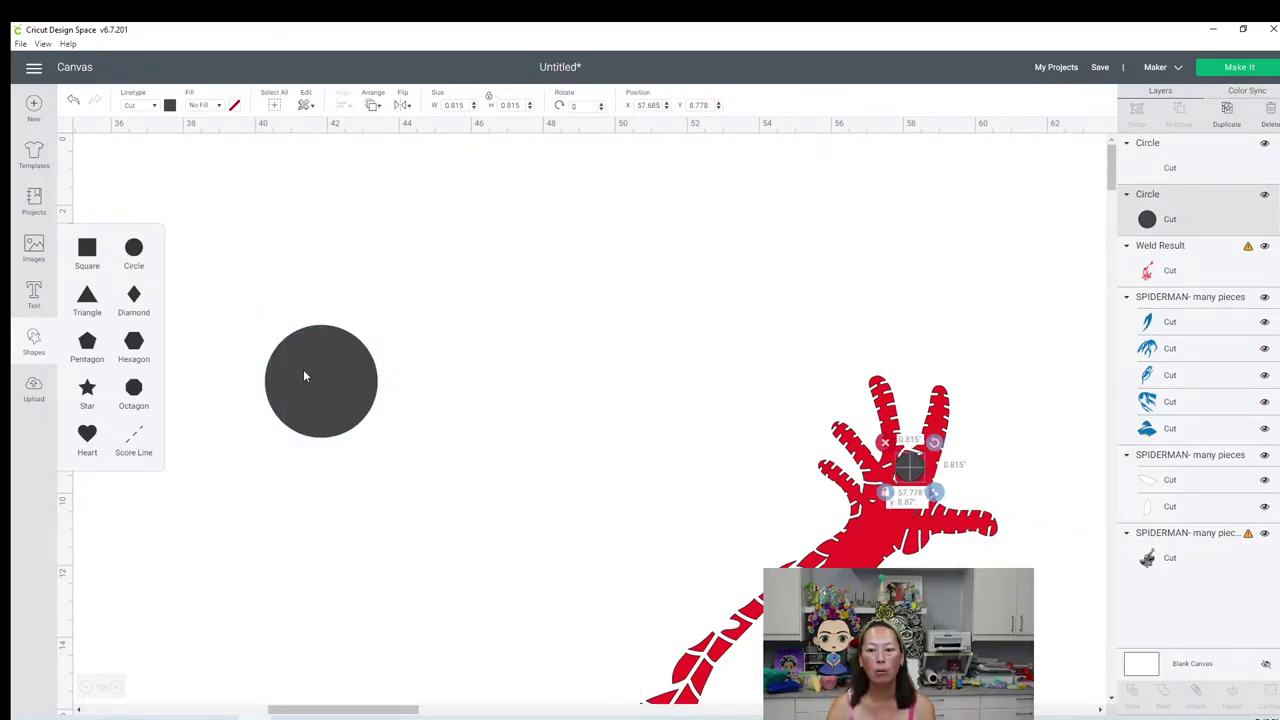
click(252, 372)
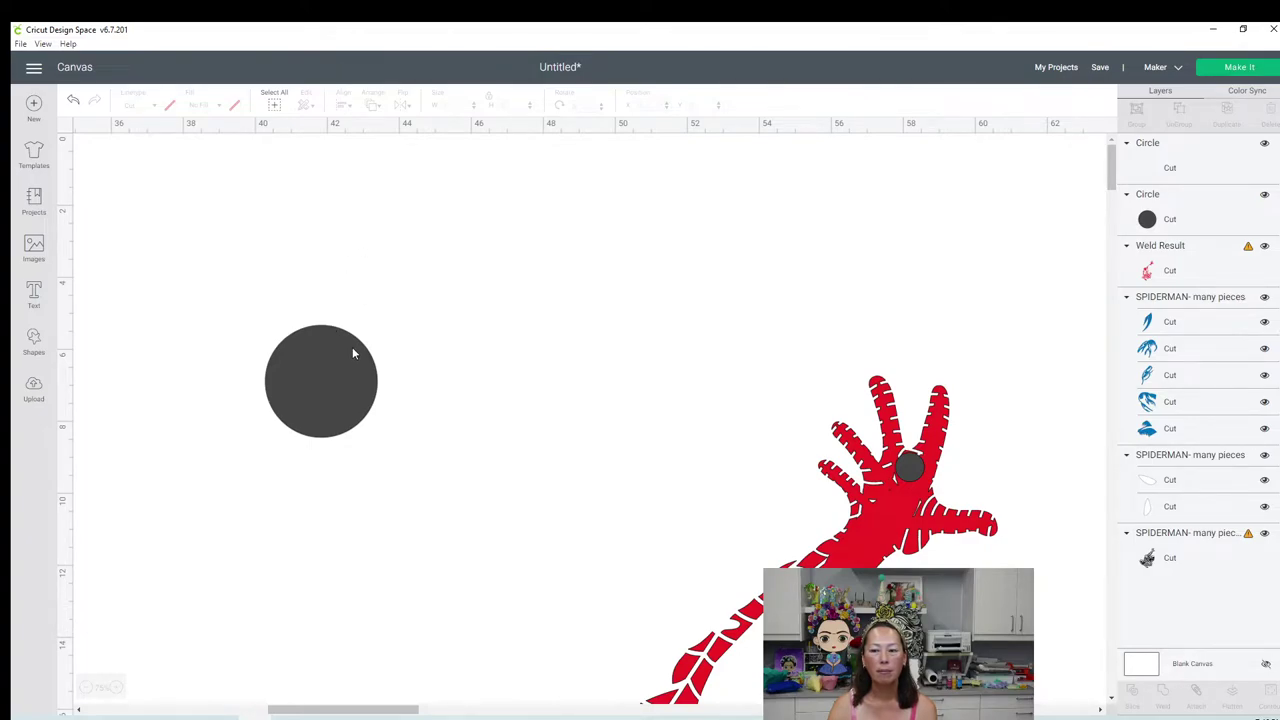
click(1153, 210)
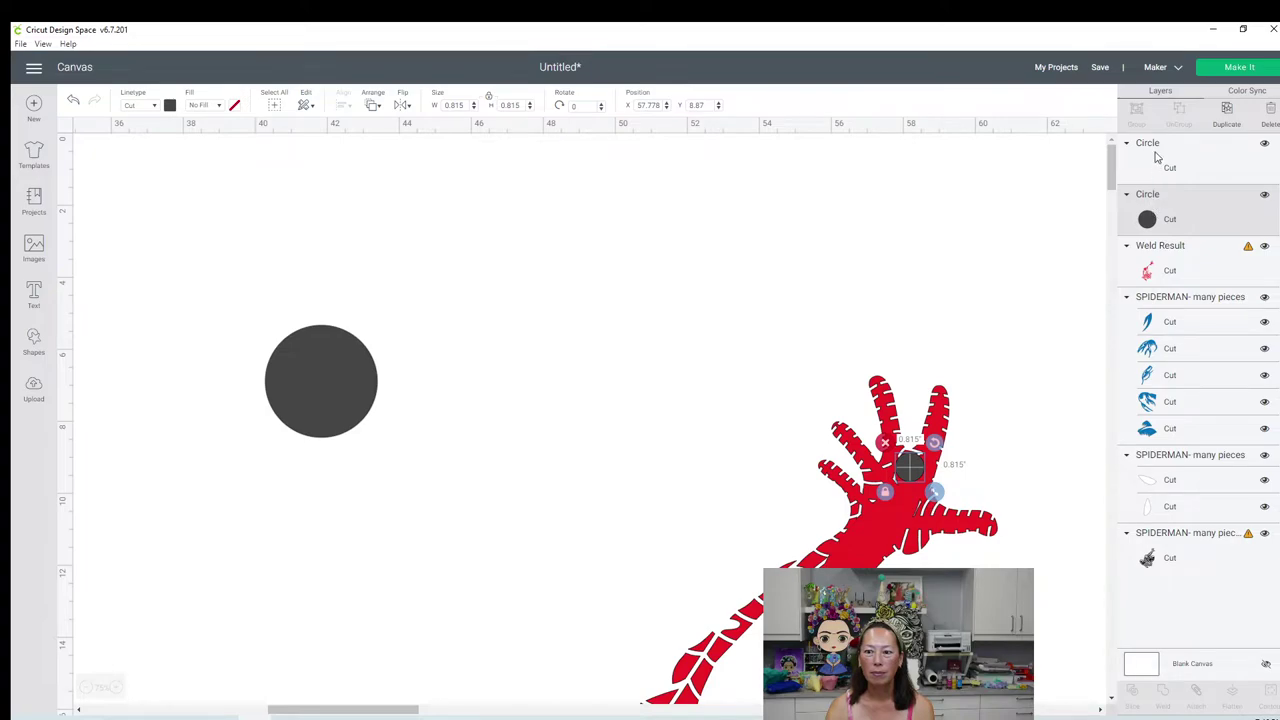
click(1156, 157)
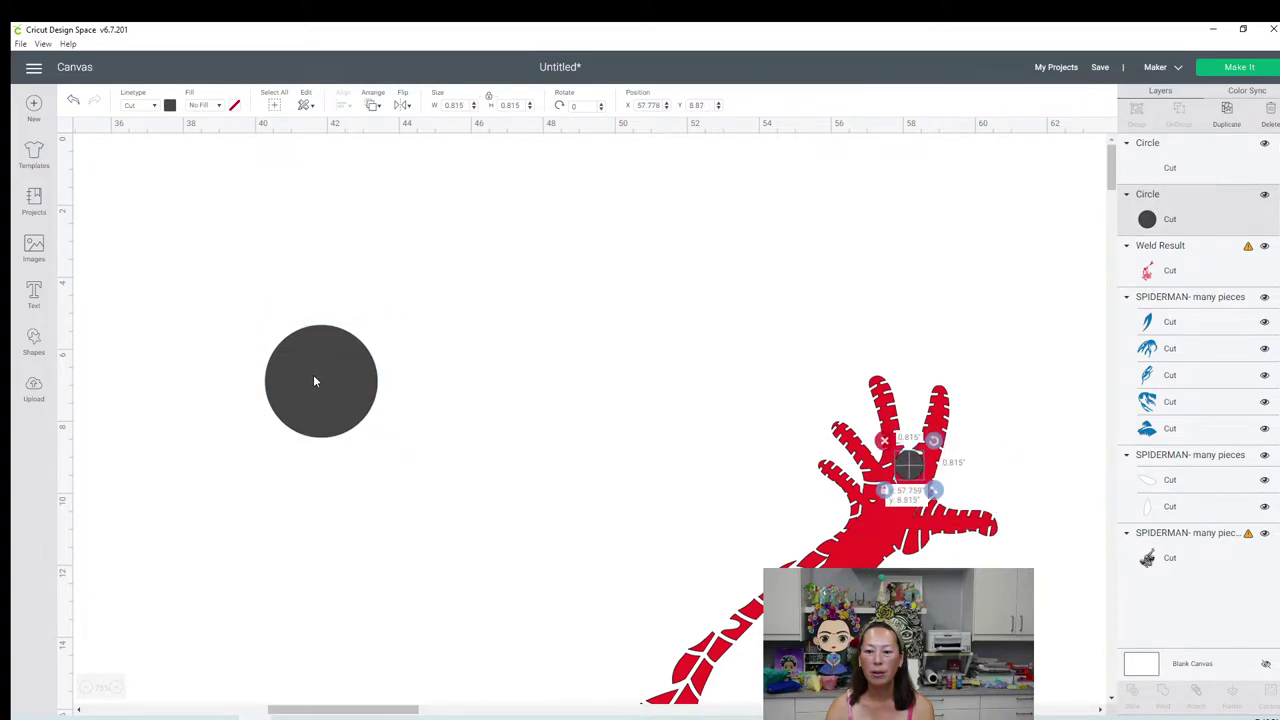
Step: Select the small palm circle together with the red layer, leaving out the spare circle, and weld them
click(844, 316)
drag(851, 294, 958, 526)
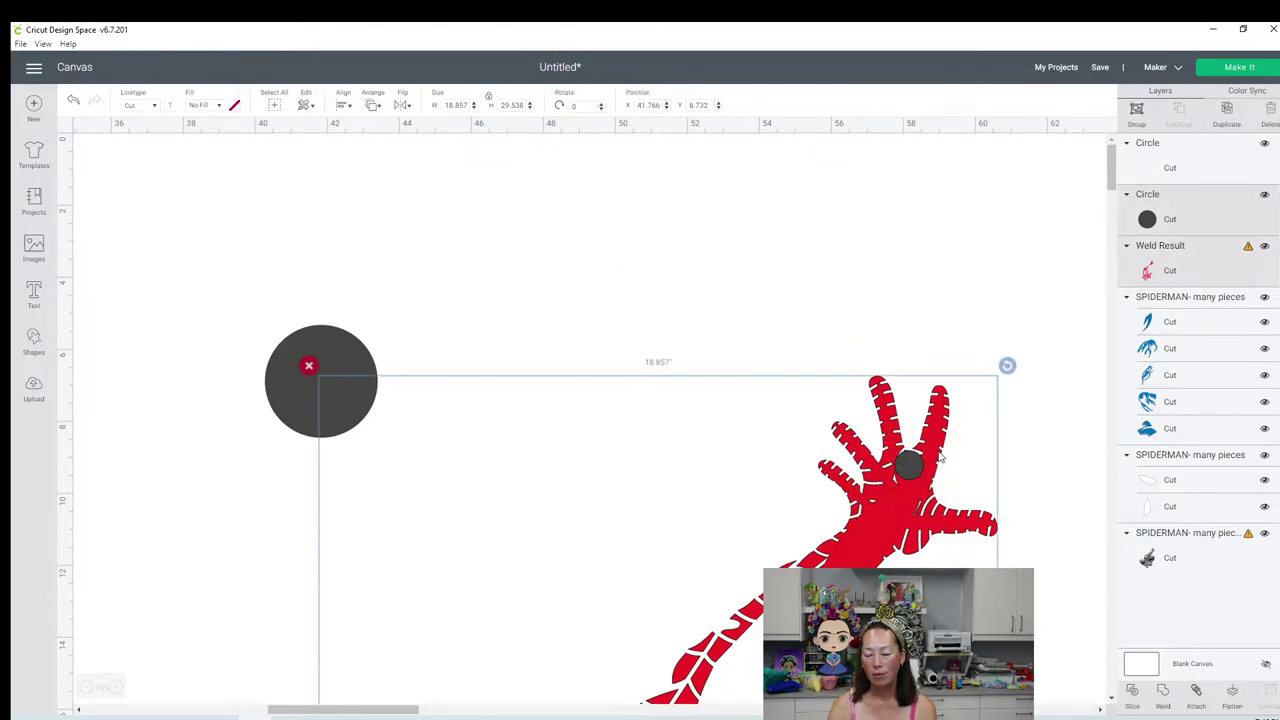
click(1163, 693)
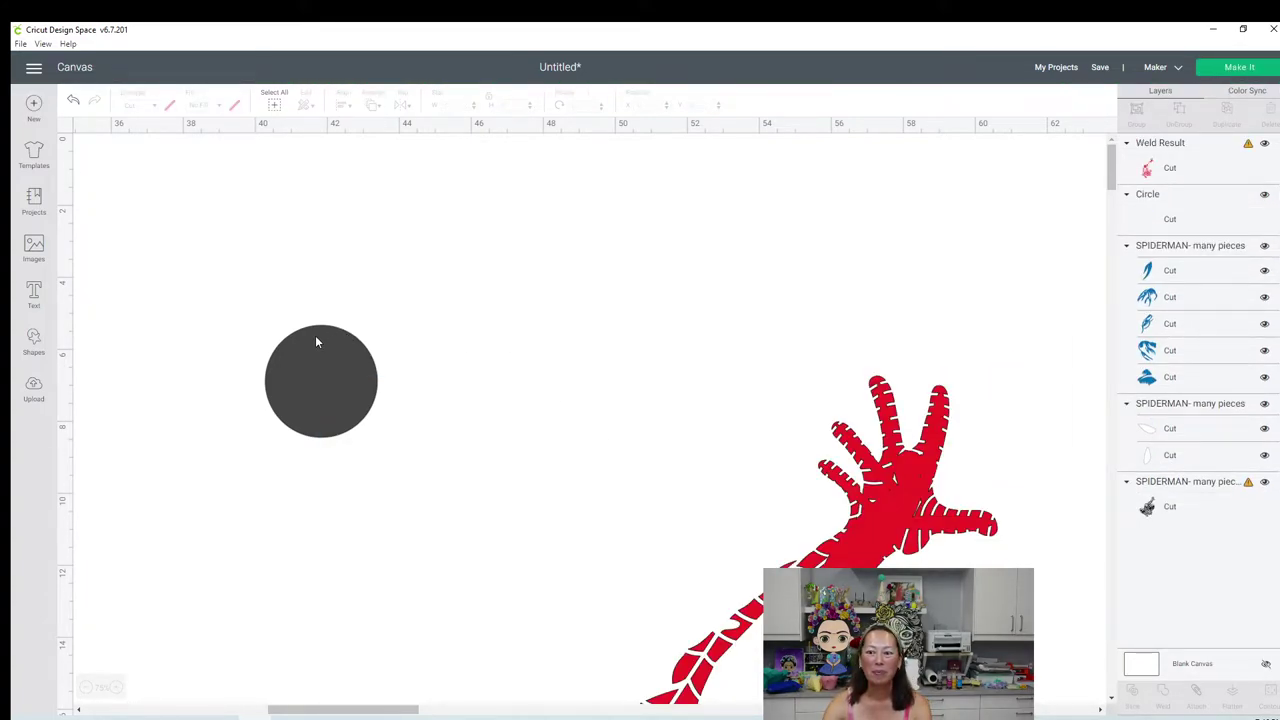
Step: Move the red layer to about X 41.04, Y 8.34 and delete the spare circle beside it
drag(314, 348, 339, 358)
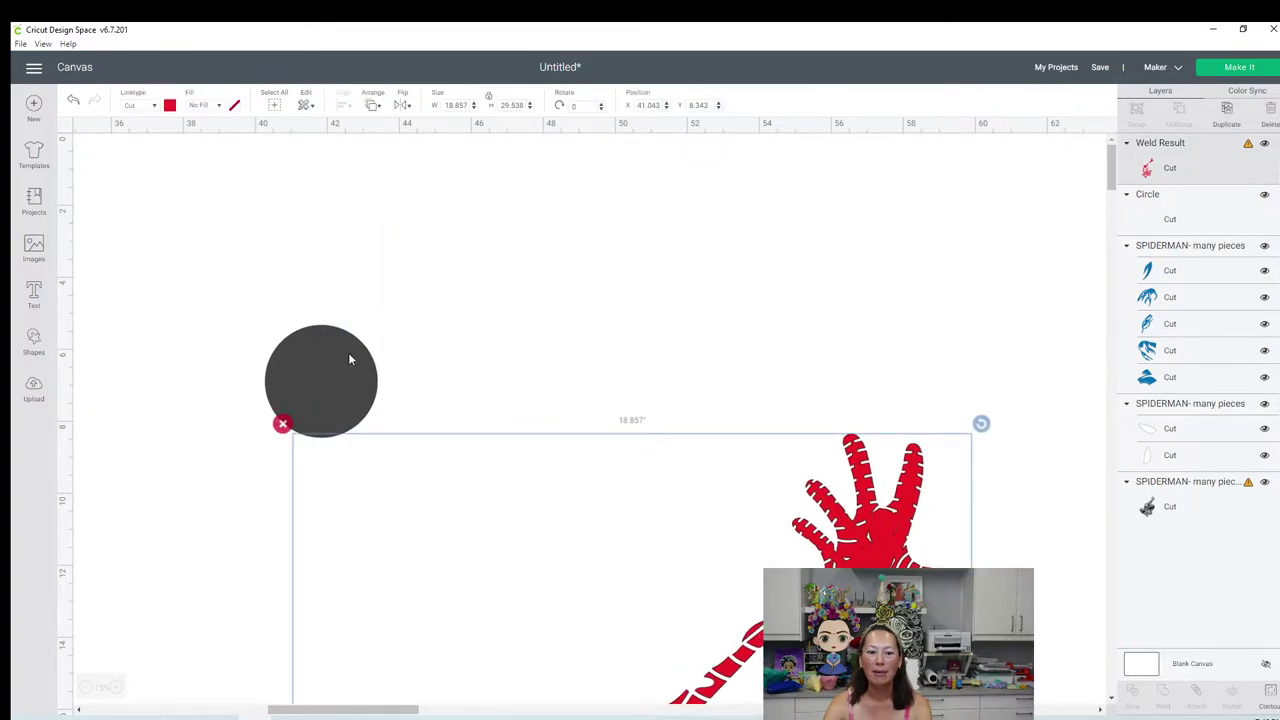
click(1169, 194)
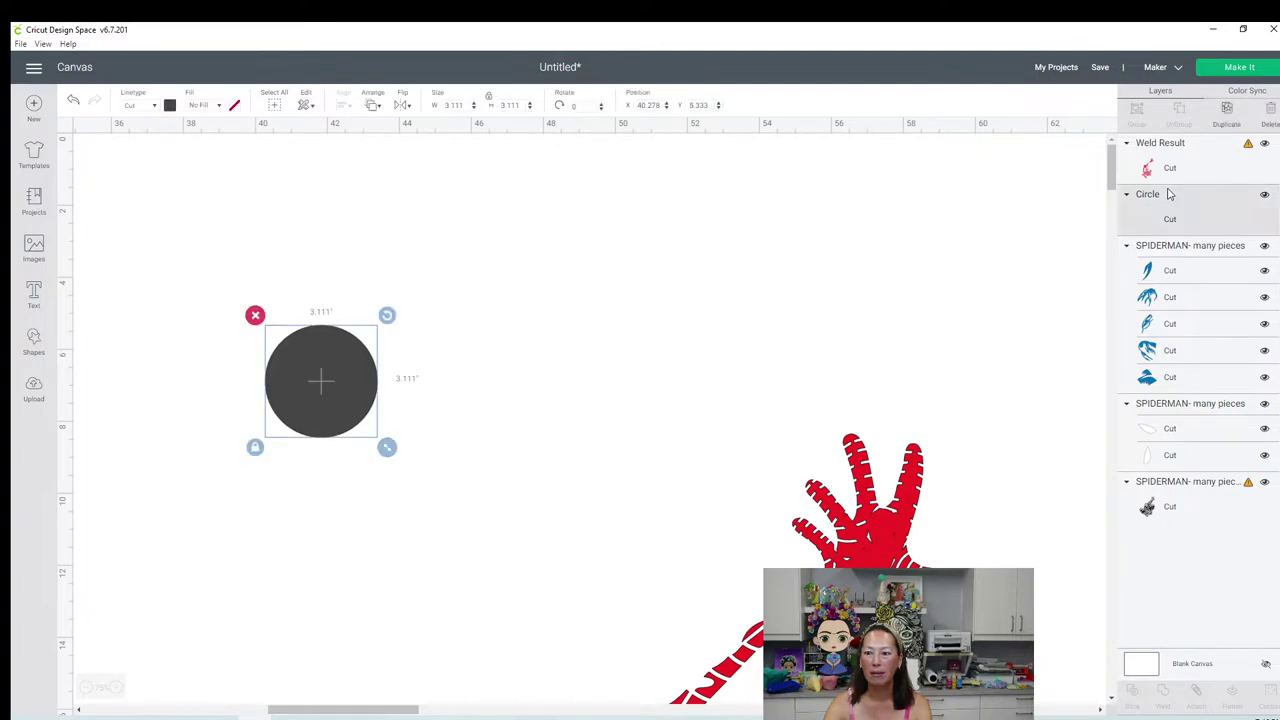
key(Delete)
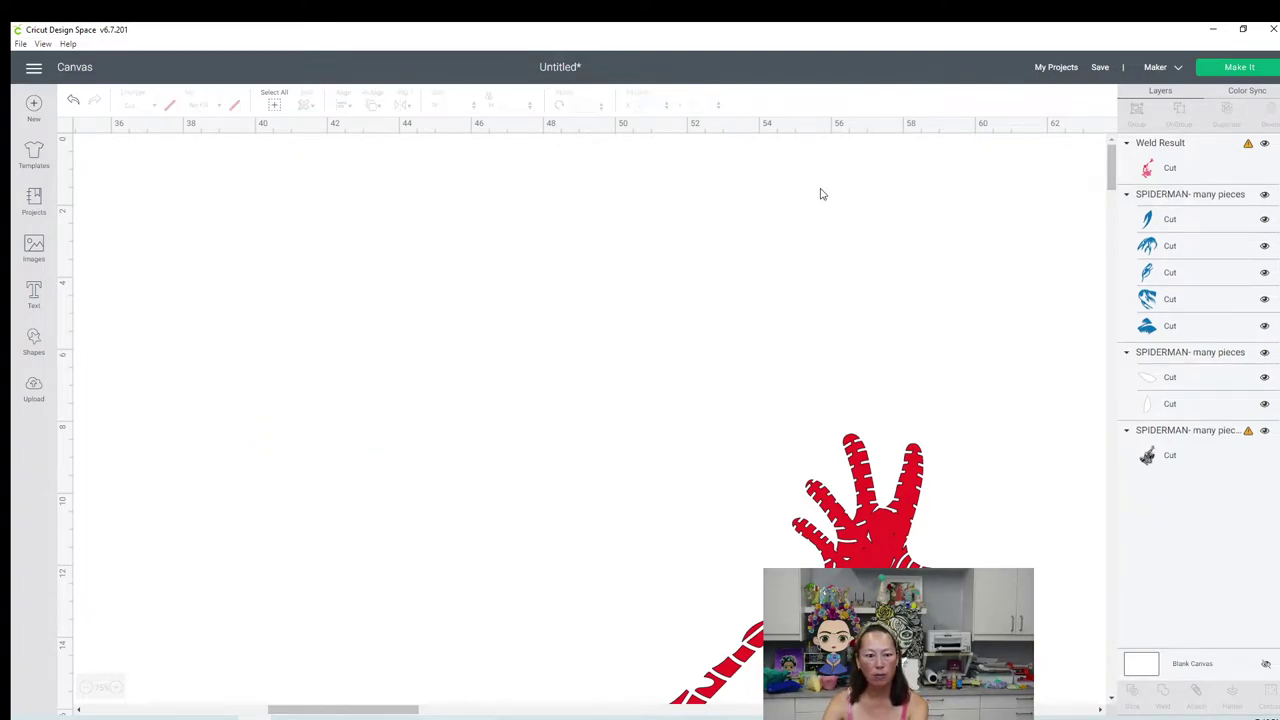
Step: Add a circle beside the hand at about X 53.72, Y 8.22 and unlock its proportions
click(27, 340)
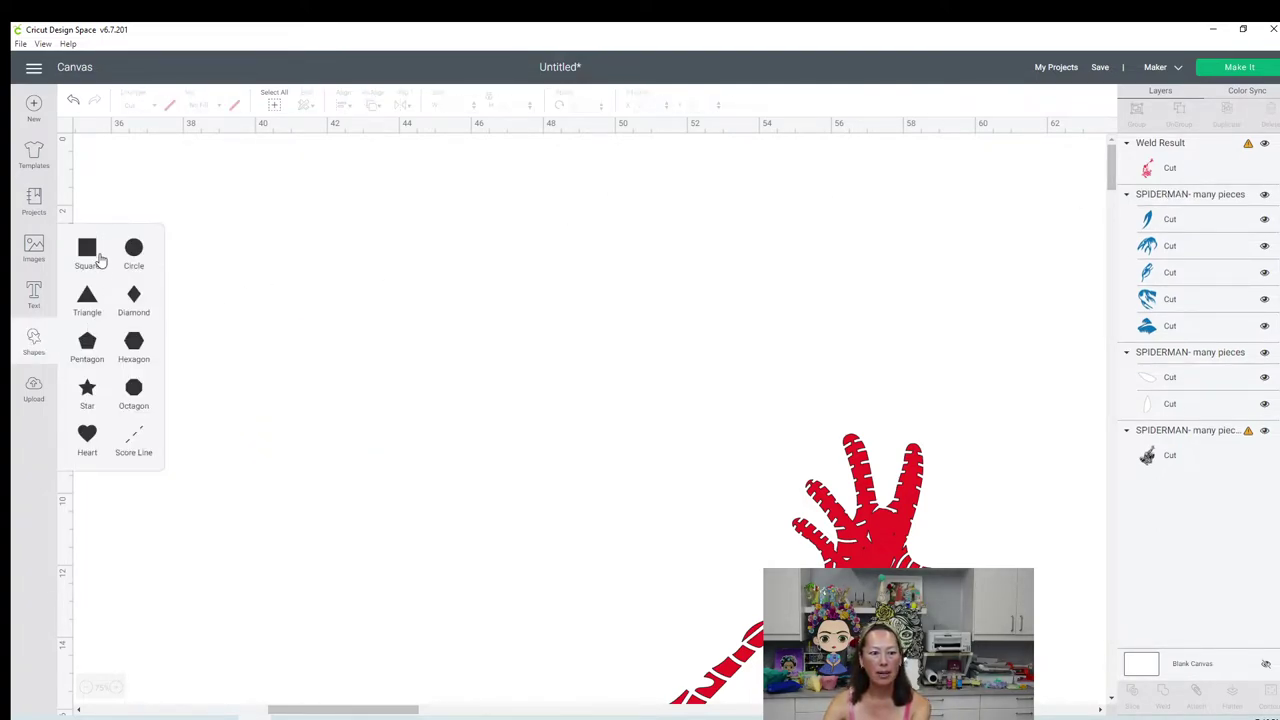
click(133, 250)
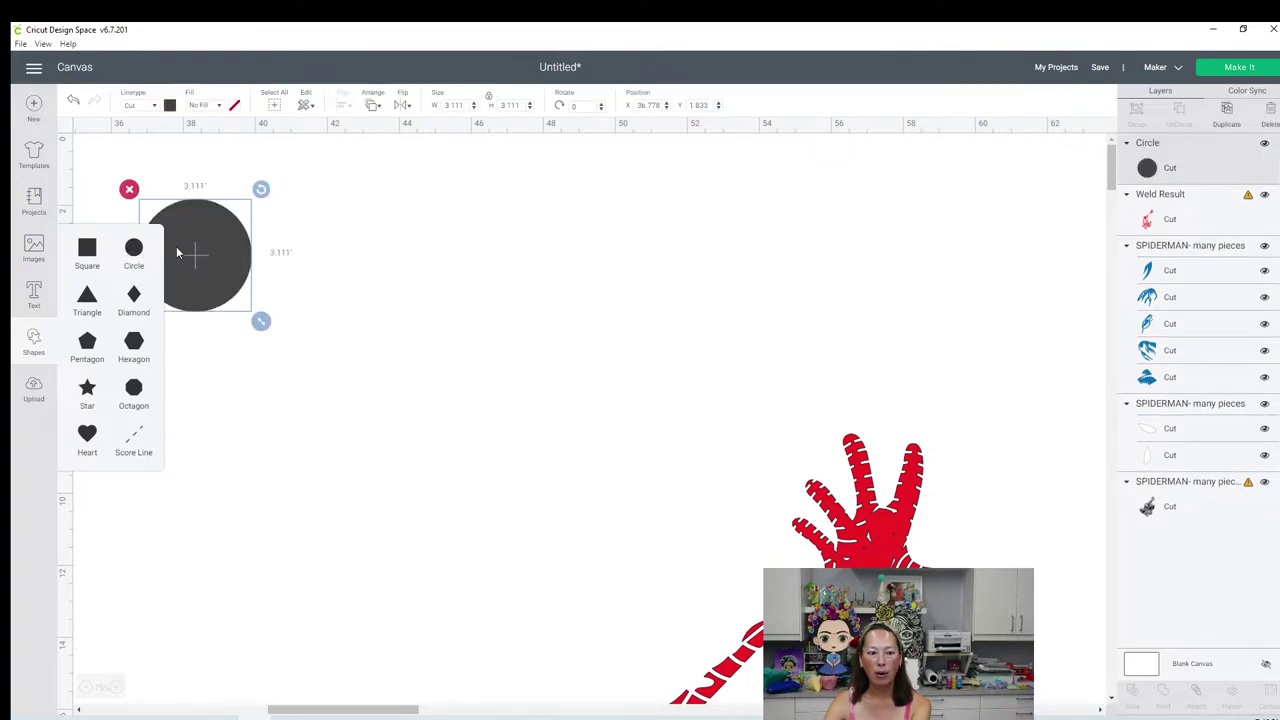
drag(194, 257, 747, 433)
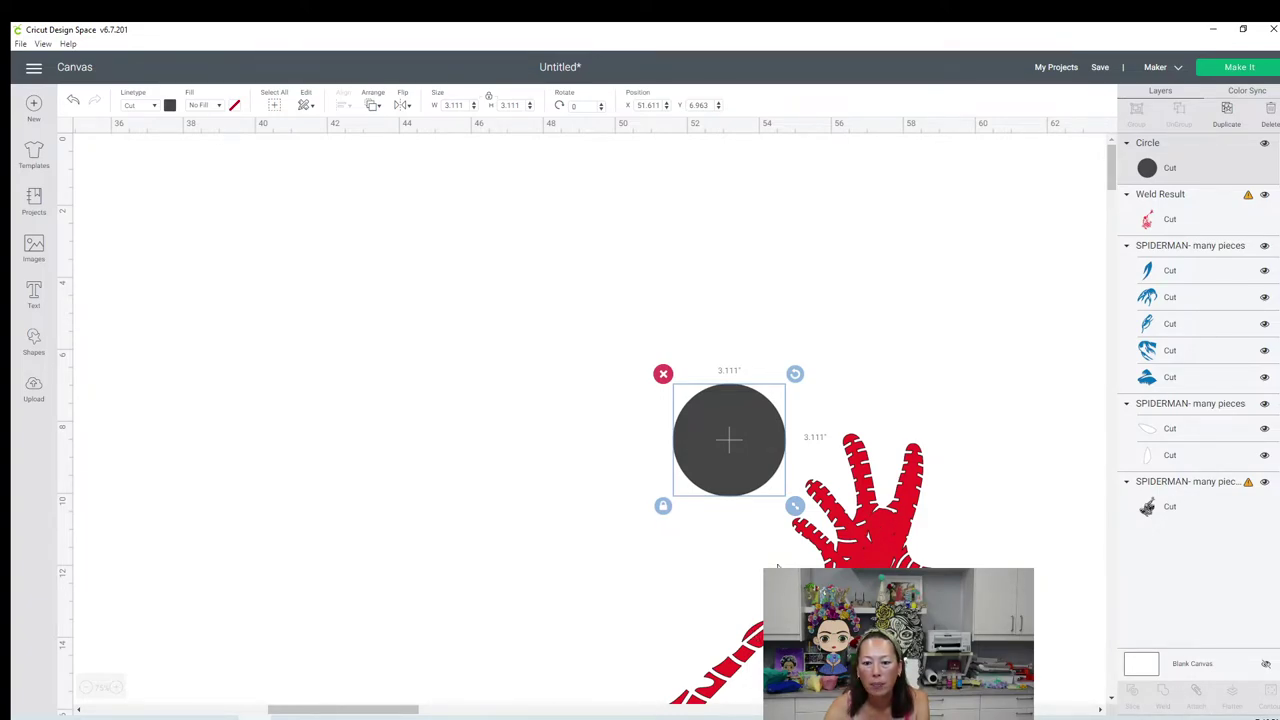
drag(742, 424, 819, 470)
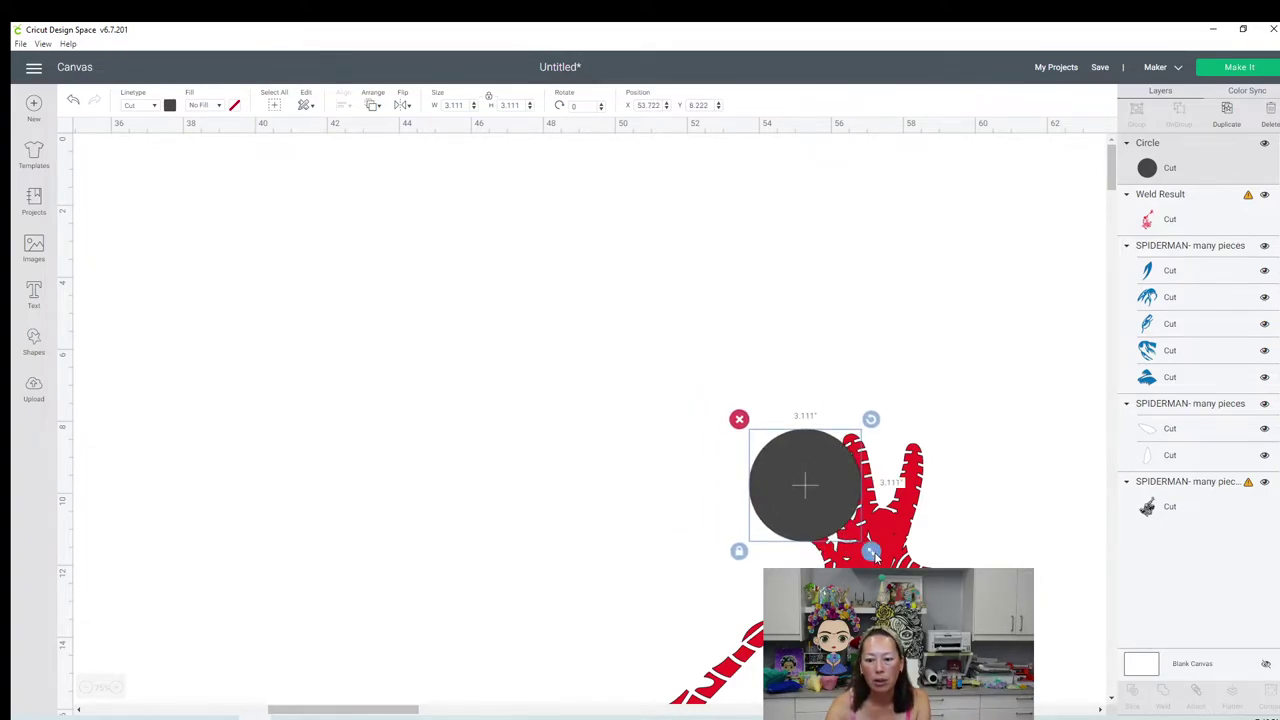
click(740, 551)
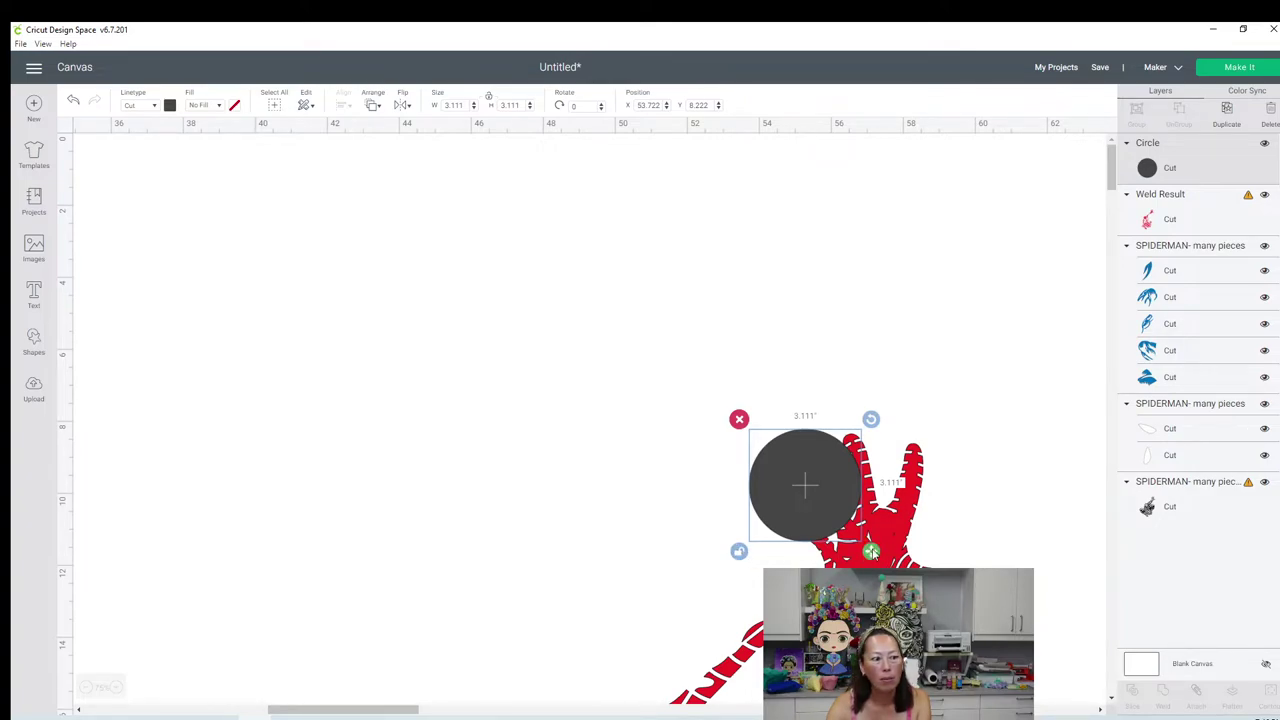
scroll(930, 418, down, 4)
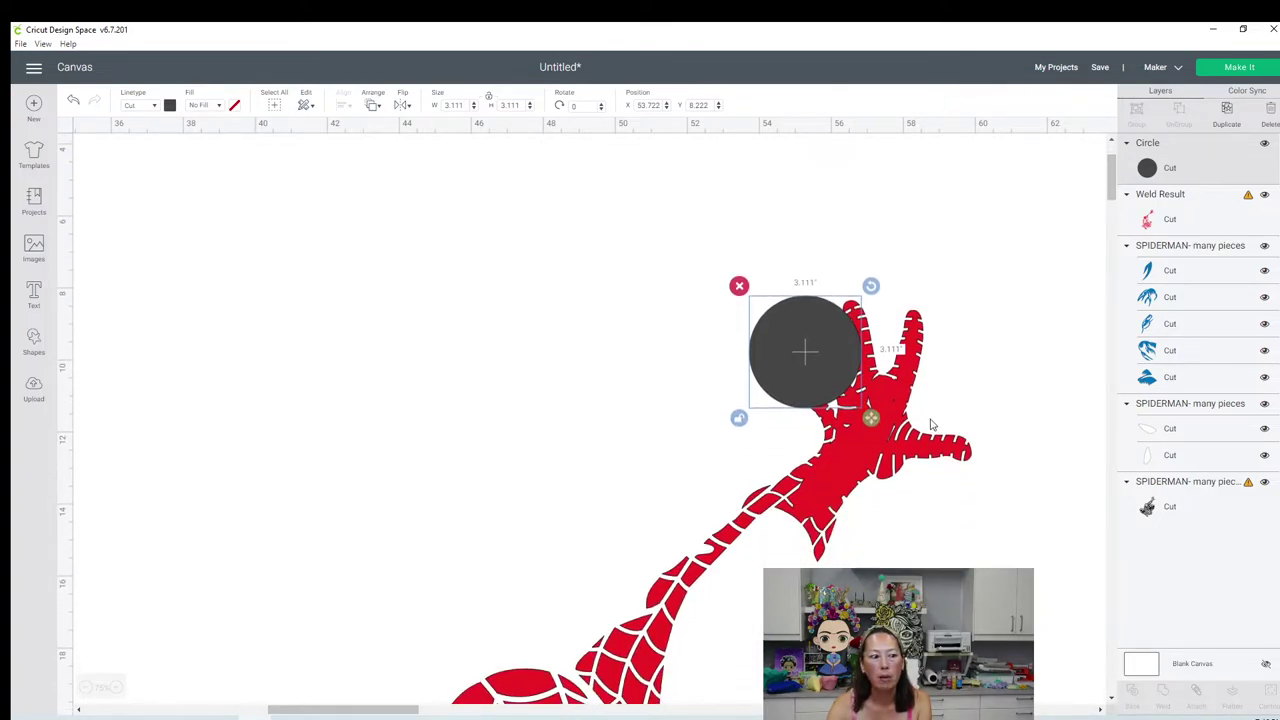
scroll(884, 366, down, 4)
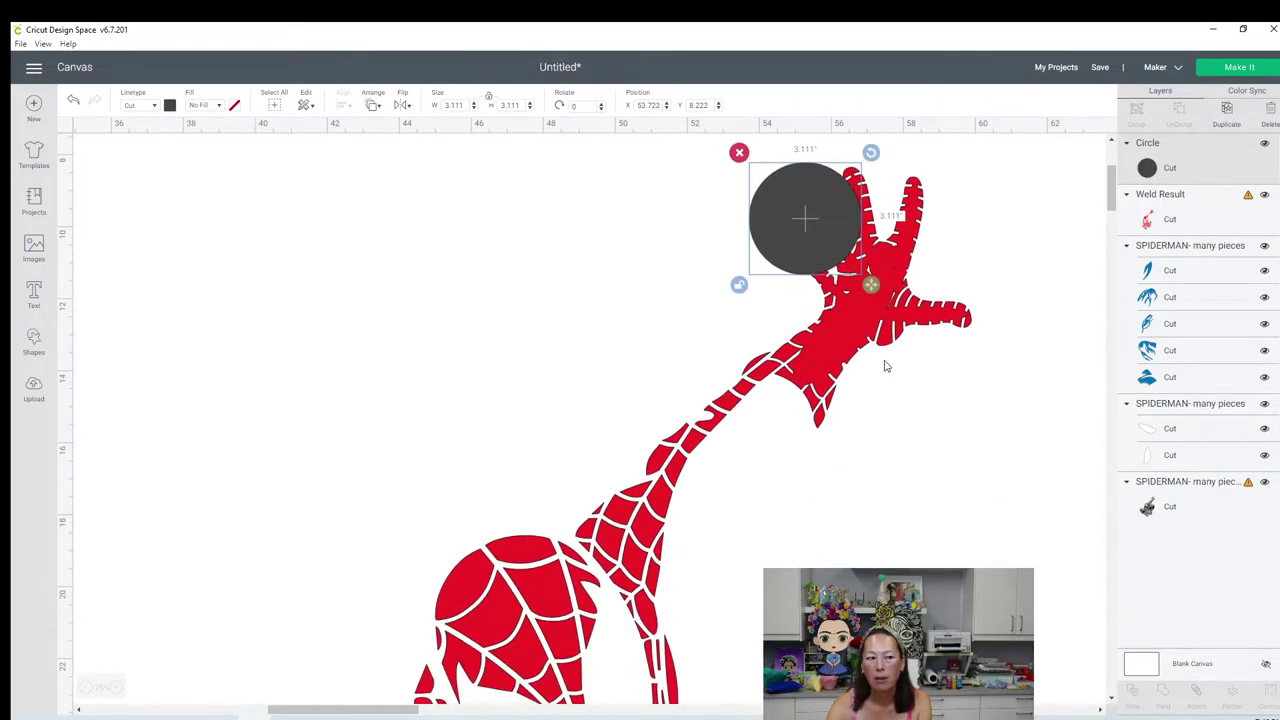
scroll(870, 352, up, 2)
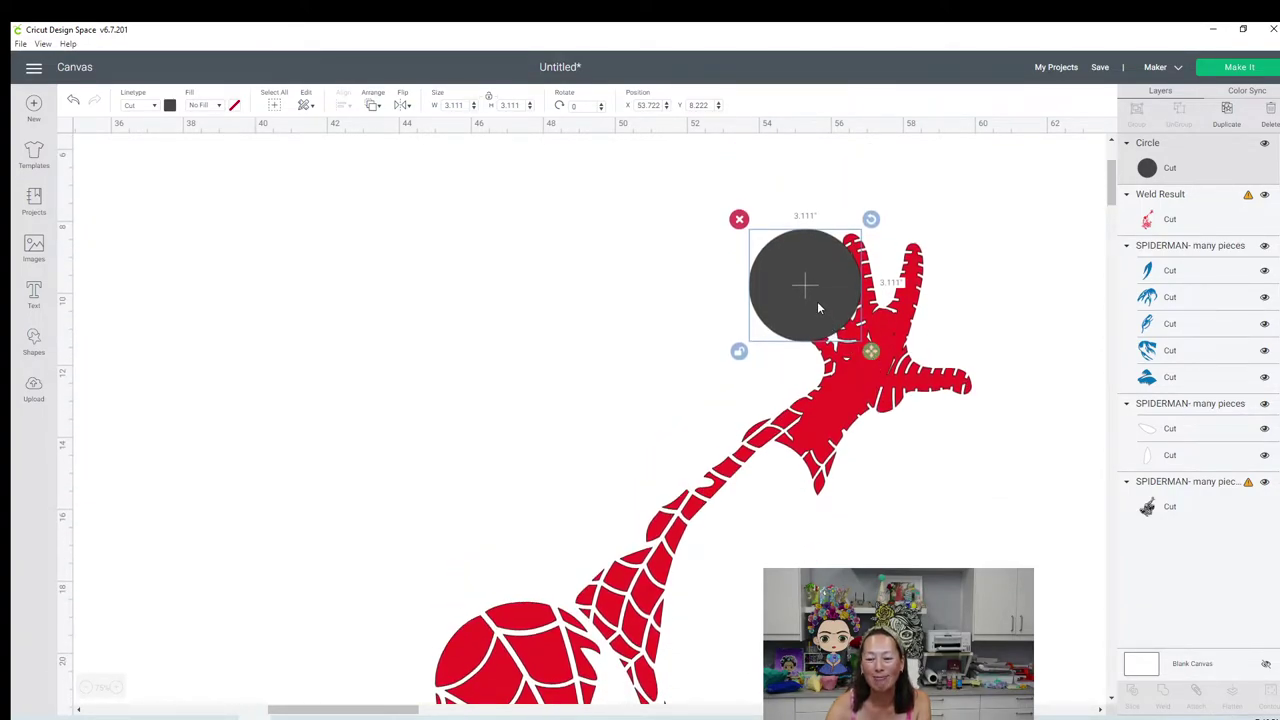
Step: Reshape the circle into a narrow ellipse, rotate it to about 66°, and place it across the wrist gaps at about X 53.75, Y 12.79
drag(871, 351, 780, 346)
drag(772, 228, 812, 262)
drag(795, 343, 820, 435)
drag(860, 372, 860, 377)
drag(816, 417, 812, 421)
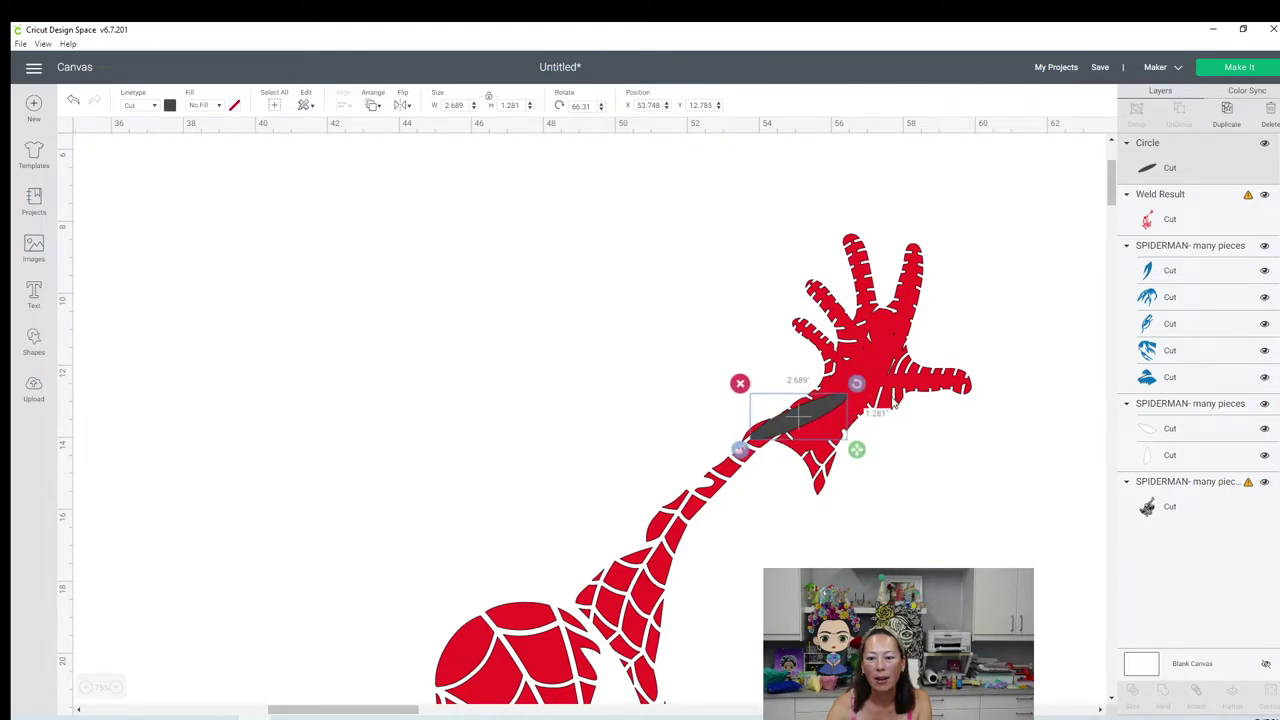
Step: Select the wrist ellipse together with the red layer and weld them
click(762, 180)
drag(726, 184, 938, 428)
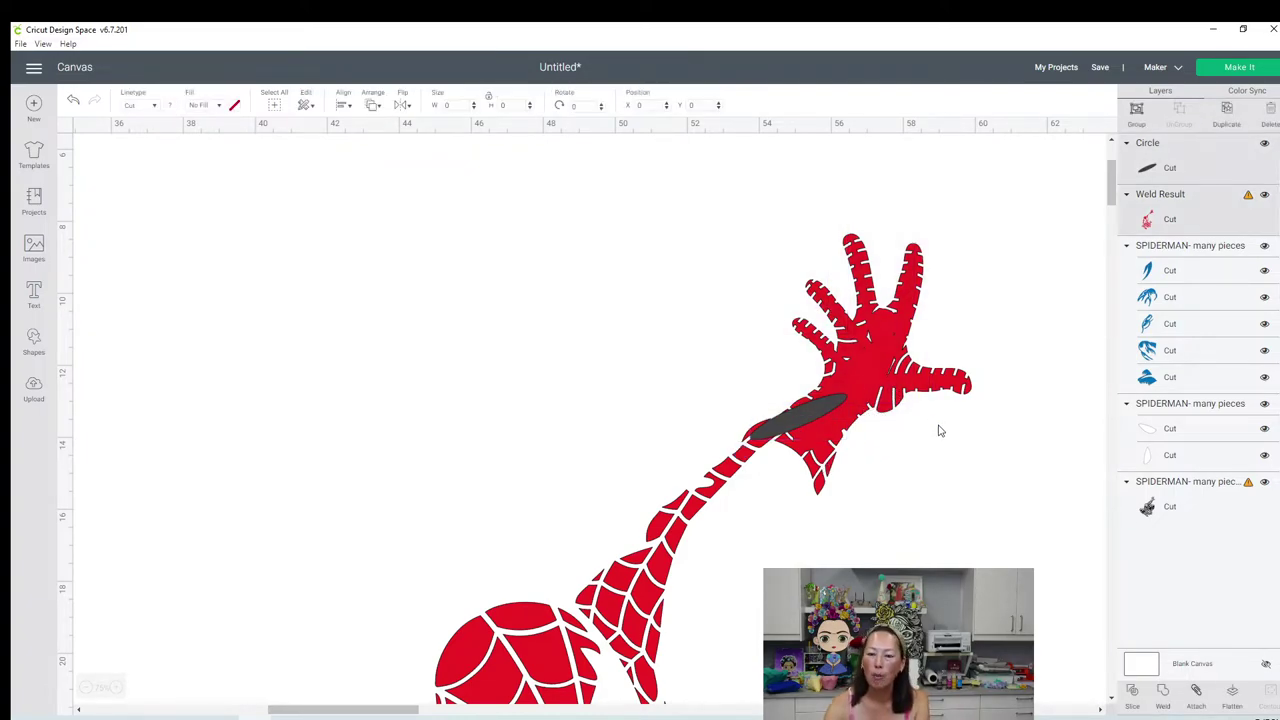
click(1163, 694)
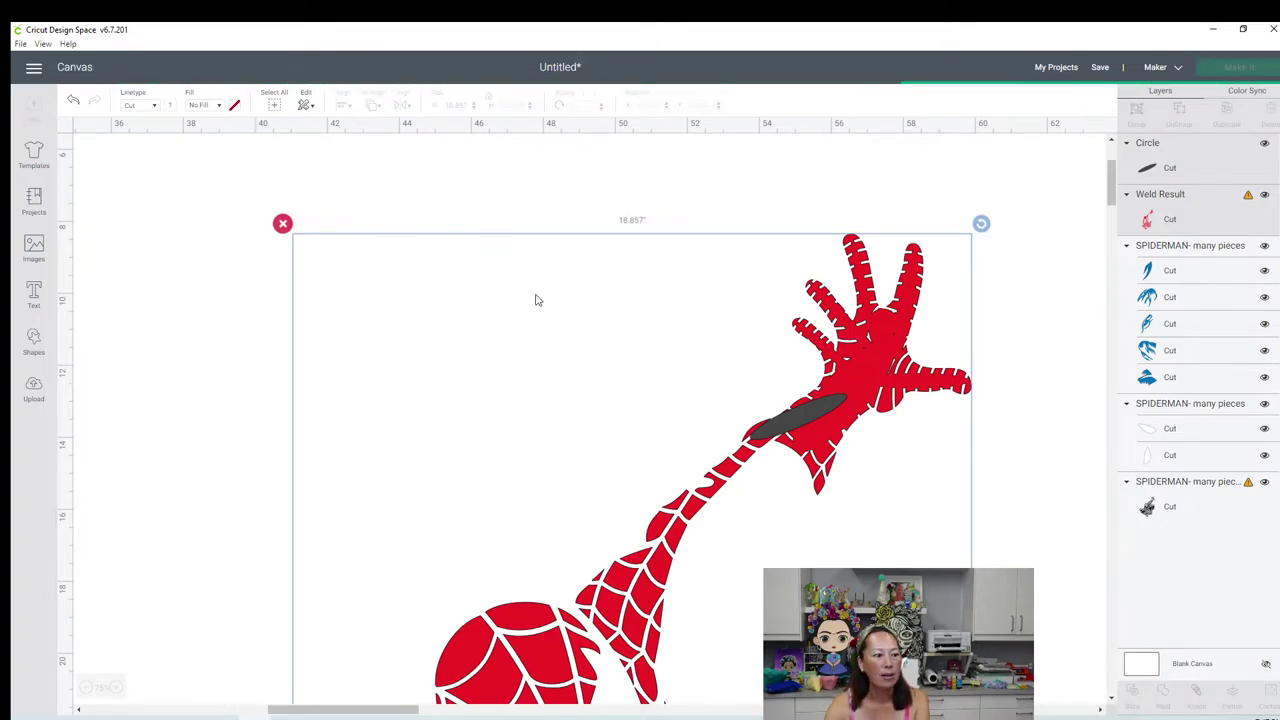
Step: Add a circle, shrink it to about 0.54 inch, and place it over the gaps in the pointed tip below the wrist
click(34, 342)
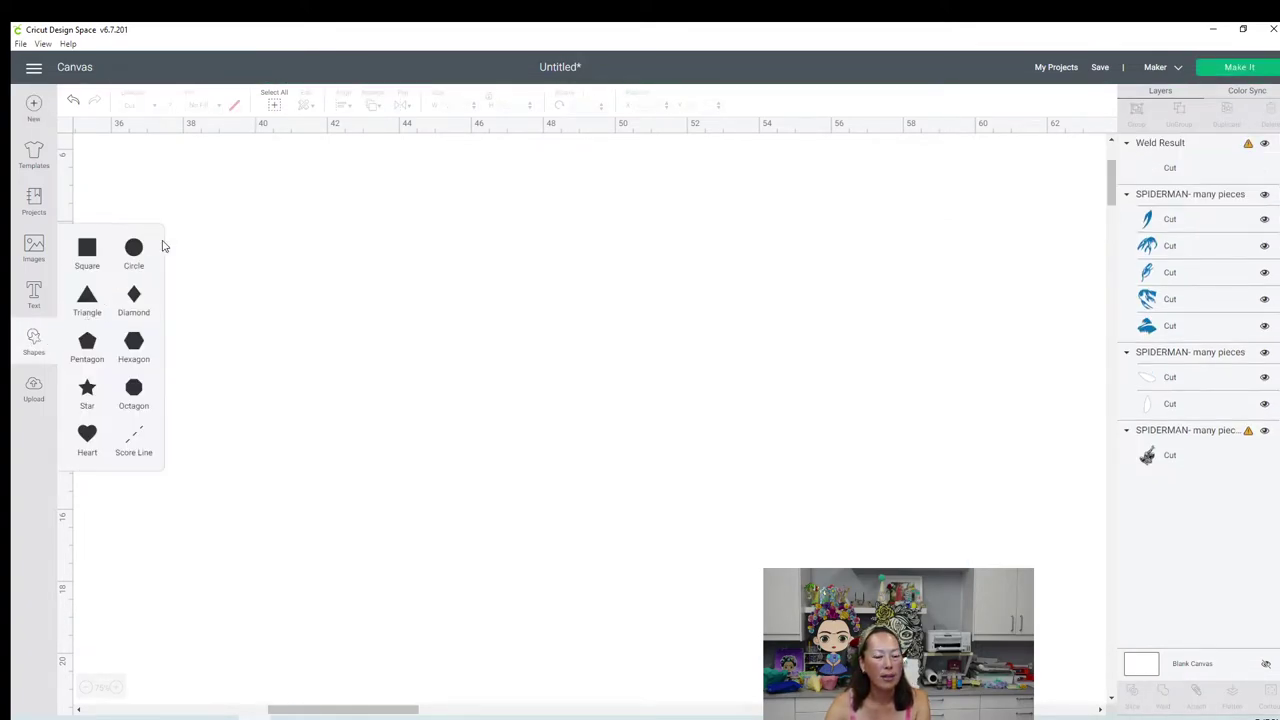
click(134, 249)
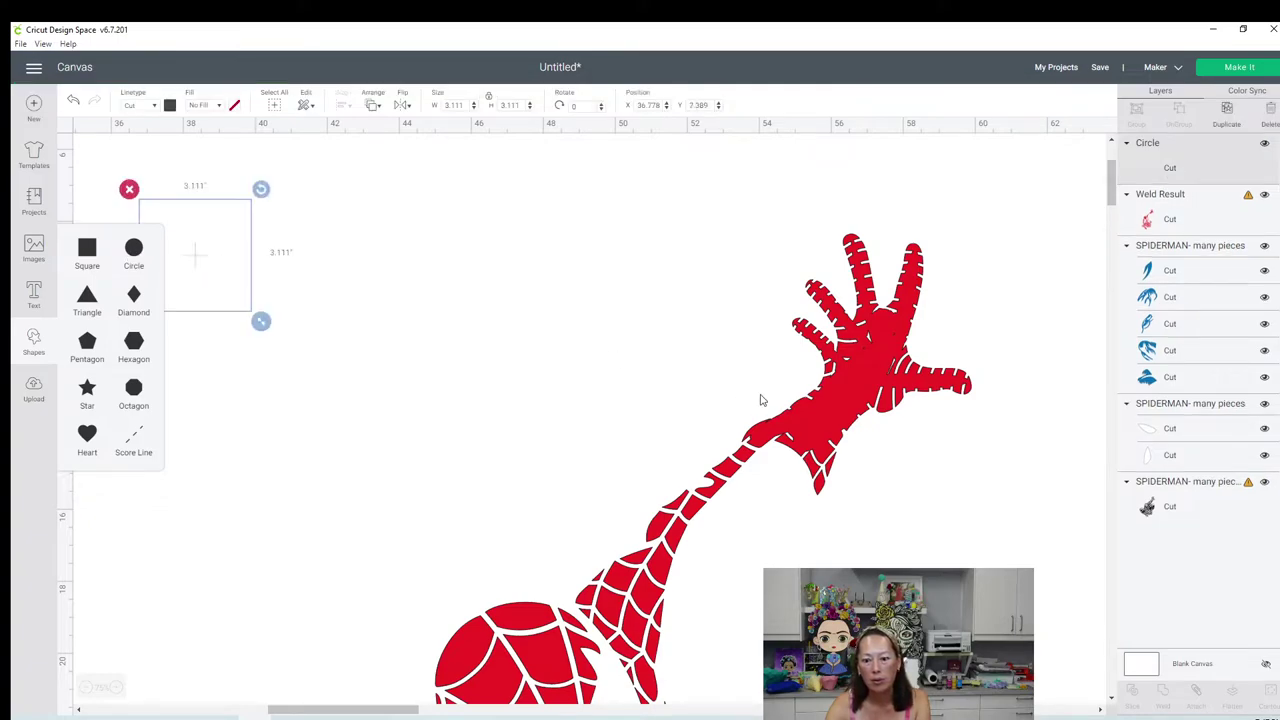
drag(214, 238, 792, 381)
drag(833, 429, 765, 358)
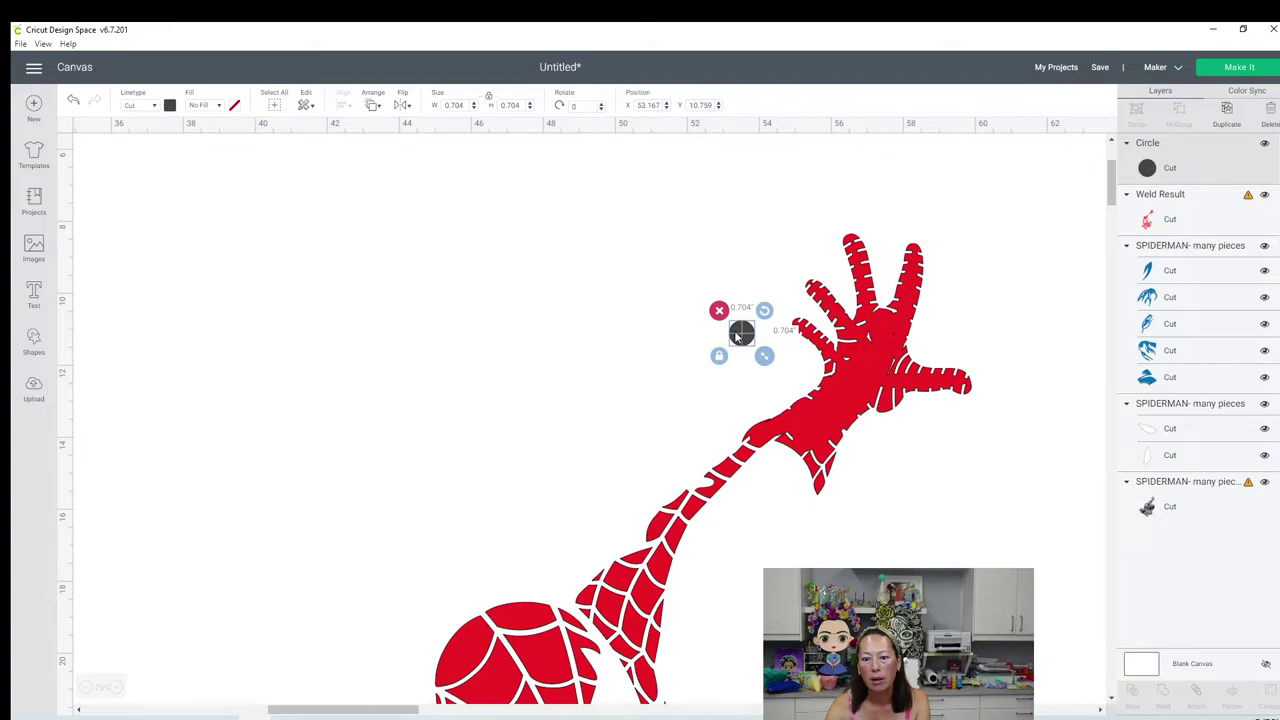
drag(738, 337, 817, 468)
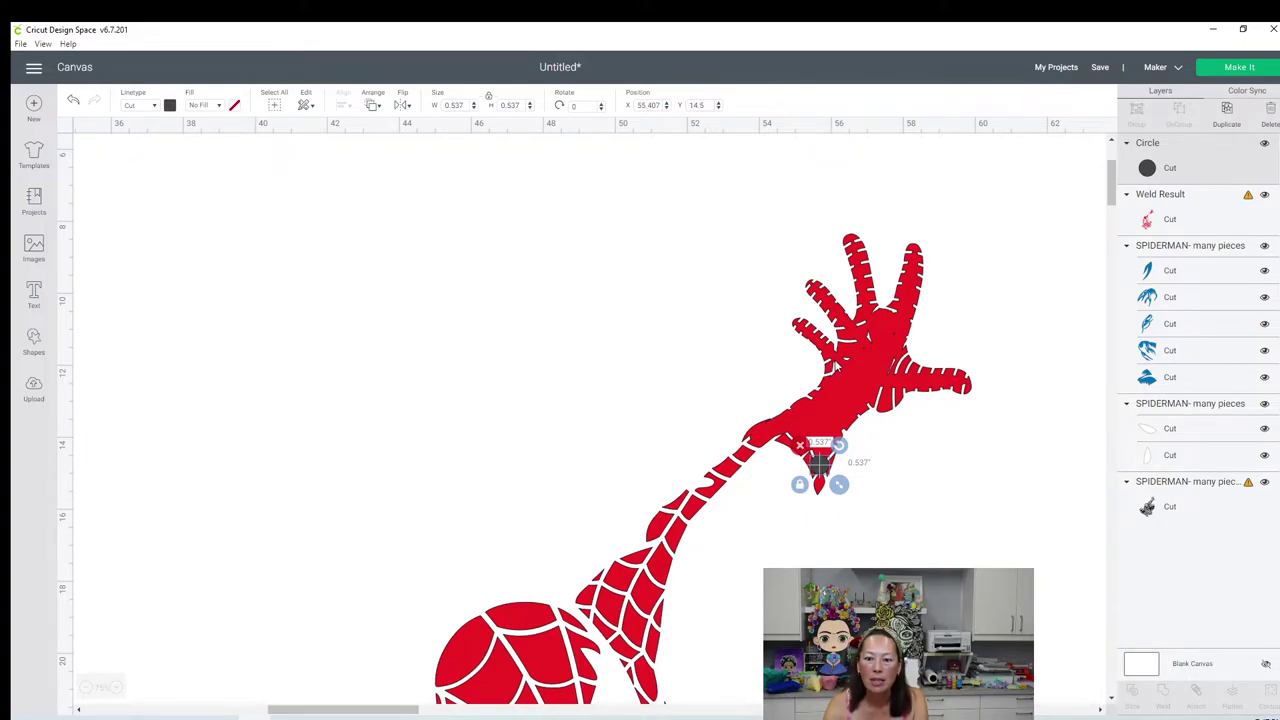
Step: Duplicate the small circle onto the gap below the smallest finger, and weld both circles to the red layer
click(1227, 110)
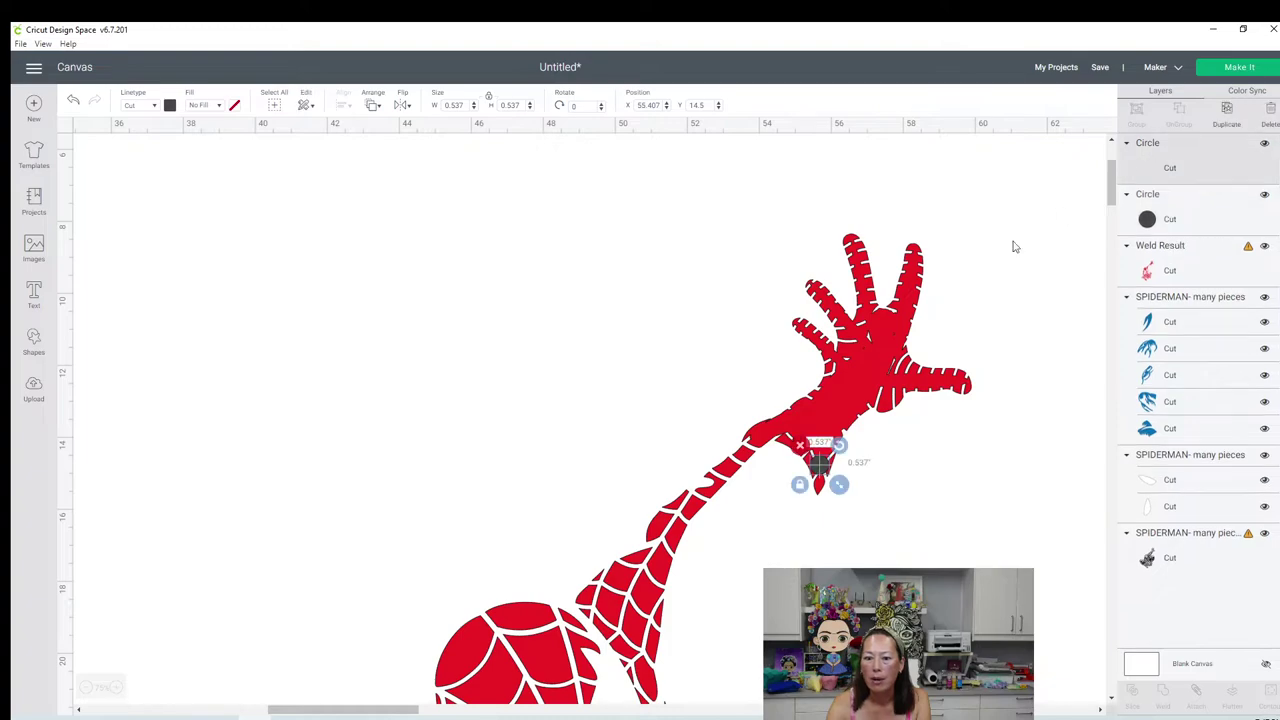
drag(838, 484, 841, 375)
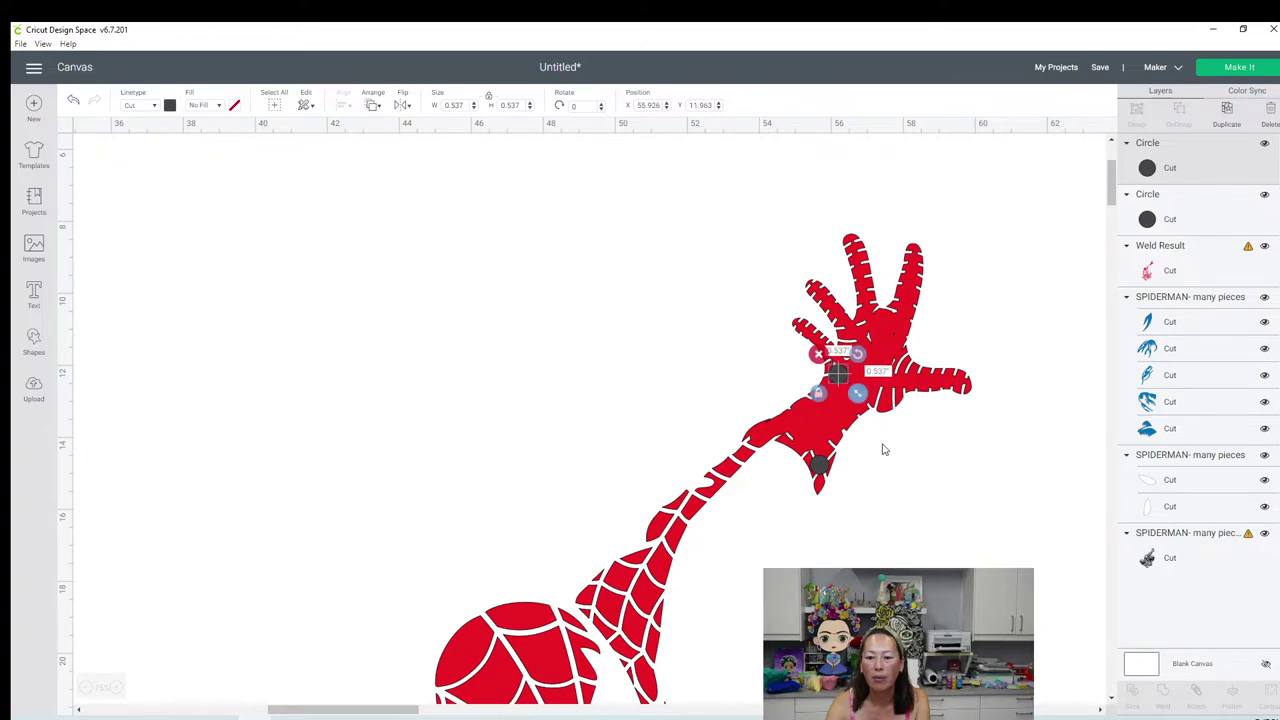
click(743, 180)
drag(730, 173, 914, 512)
click(1164, 694)
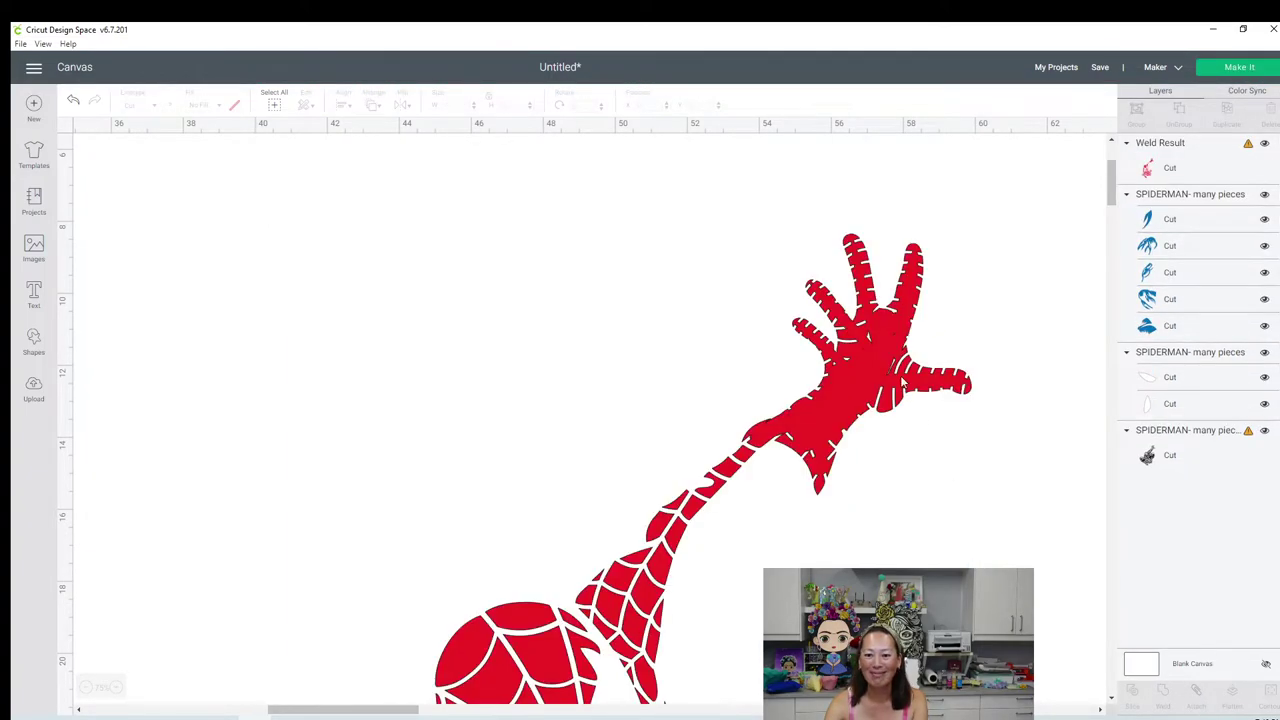
Step: Move the red layer to about X 68.19, Y 6.64, and place a duplicate of it alongside to the right
drag(835, 421, 815, 359)
click(86, 688)
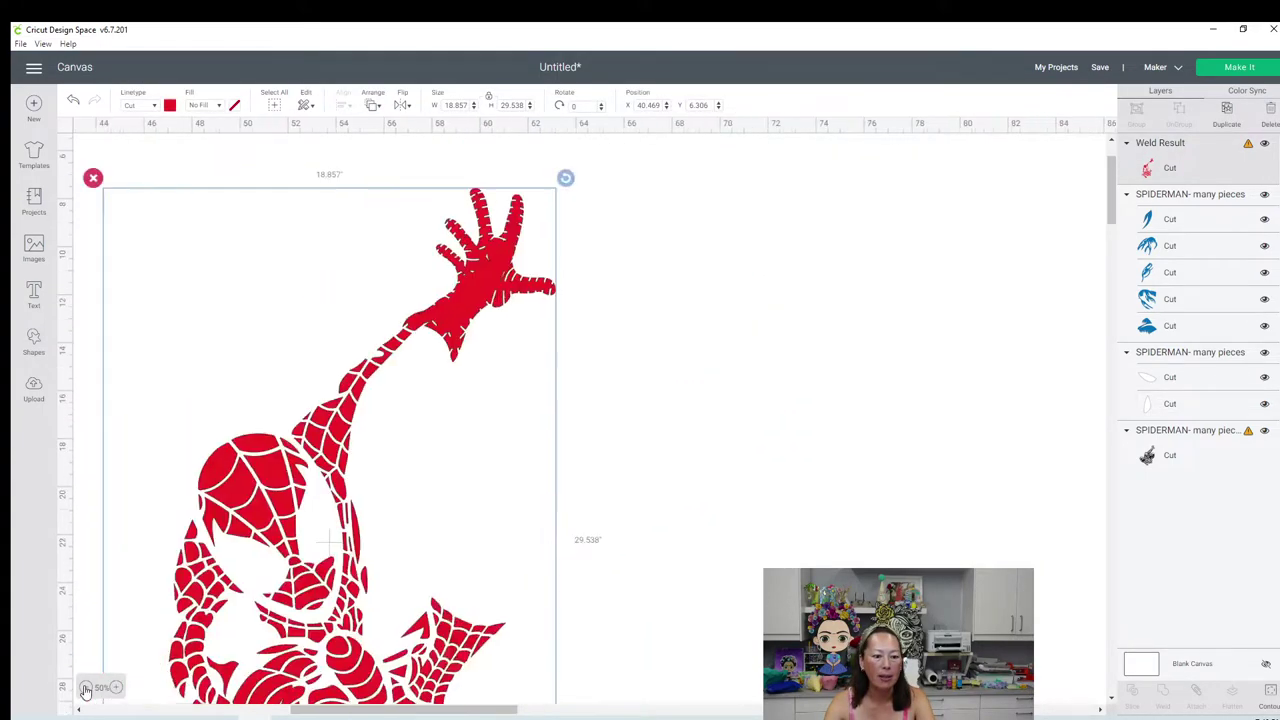
click(86, 688)
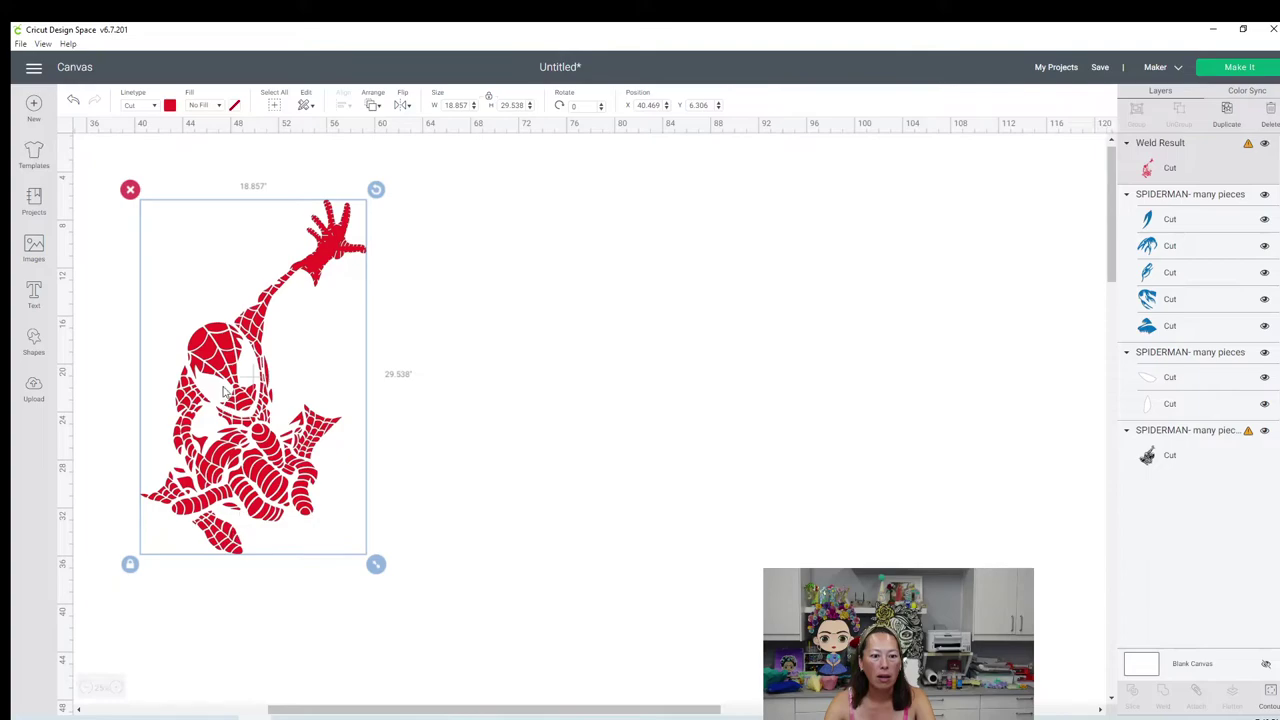
drag(307, 372, 640, 376)
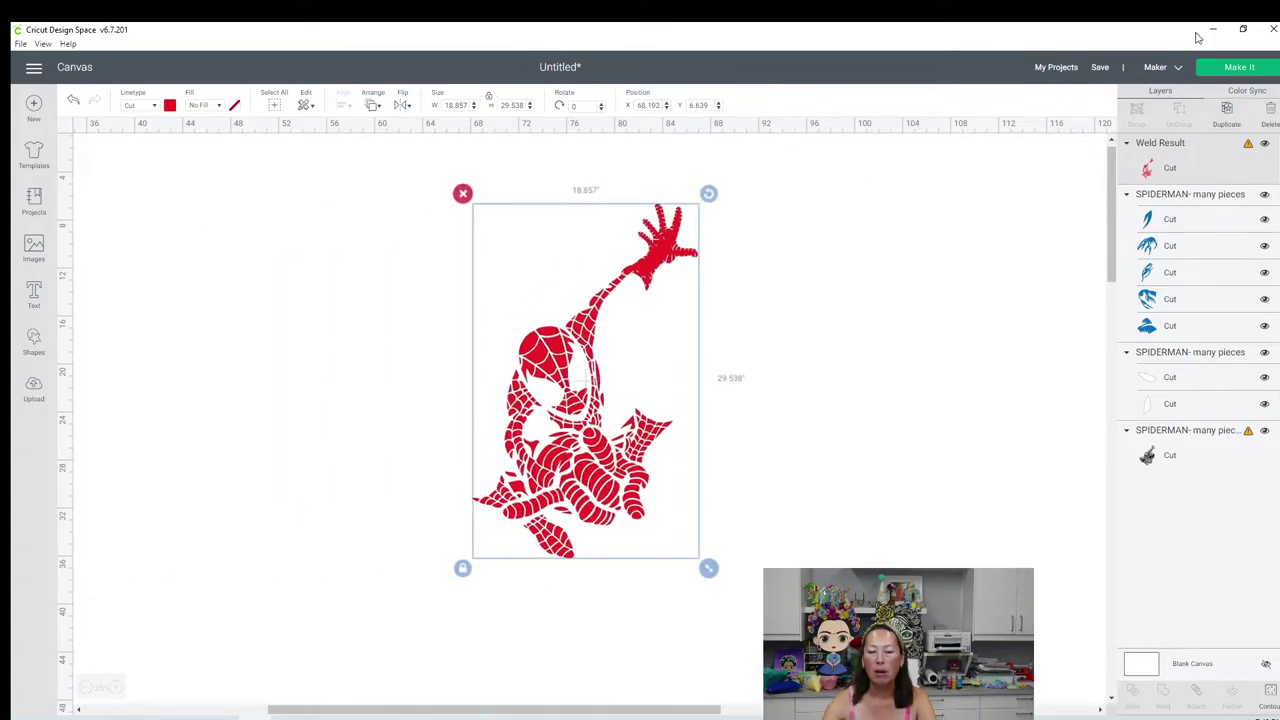
click(1225, 112)
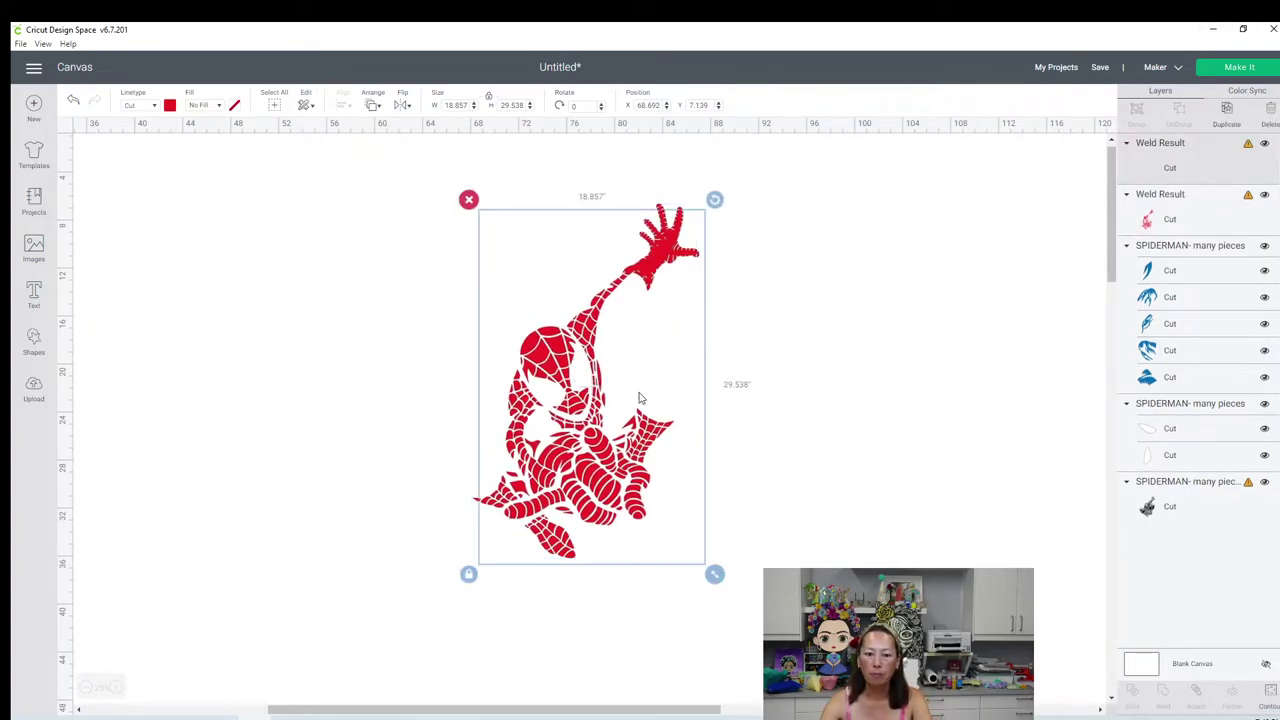
drag(644, 398, 910, 412)
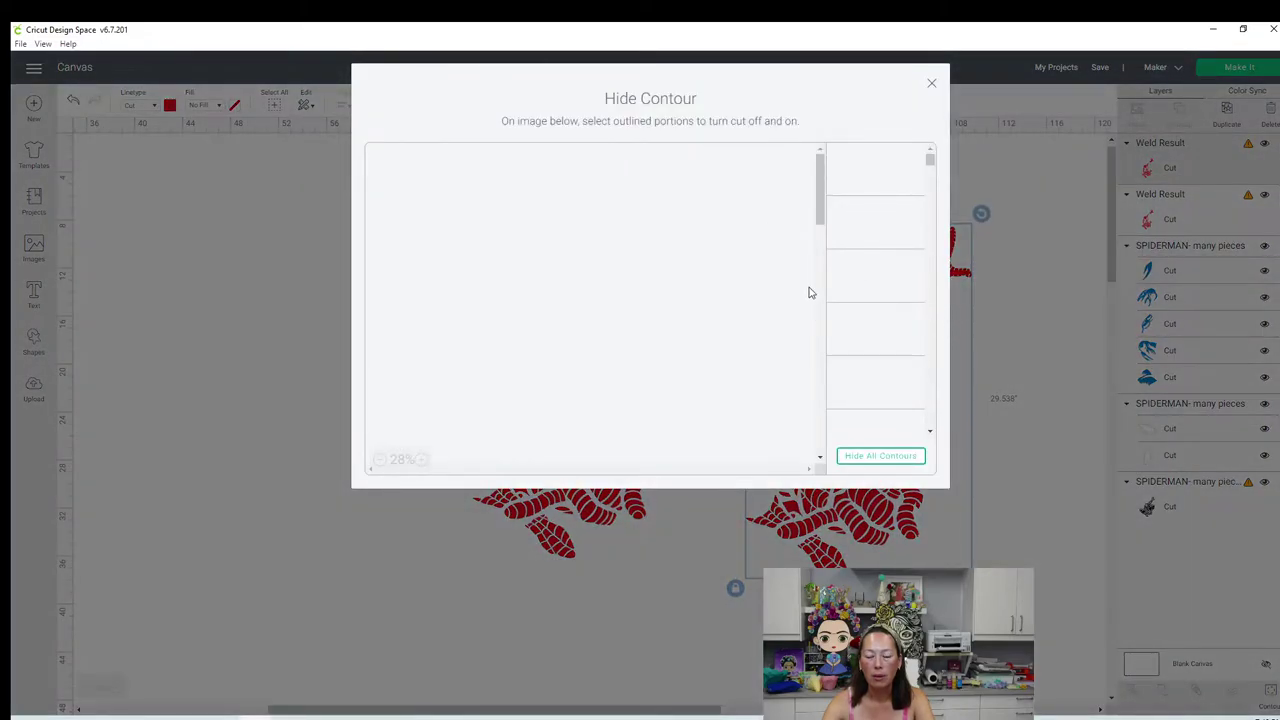
Step: Hide all contours of the duplicated red layer except the joined hand
click(893, 460)
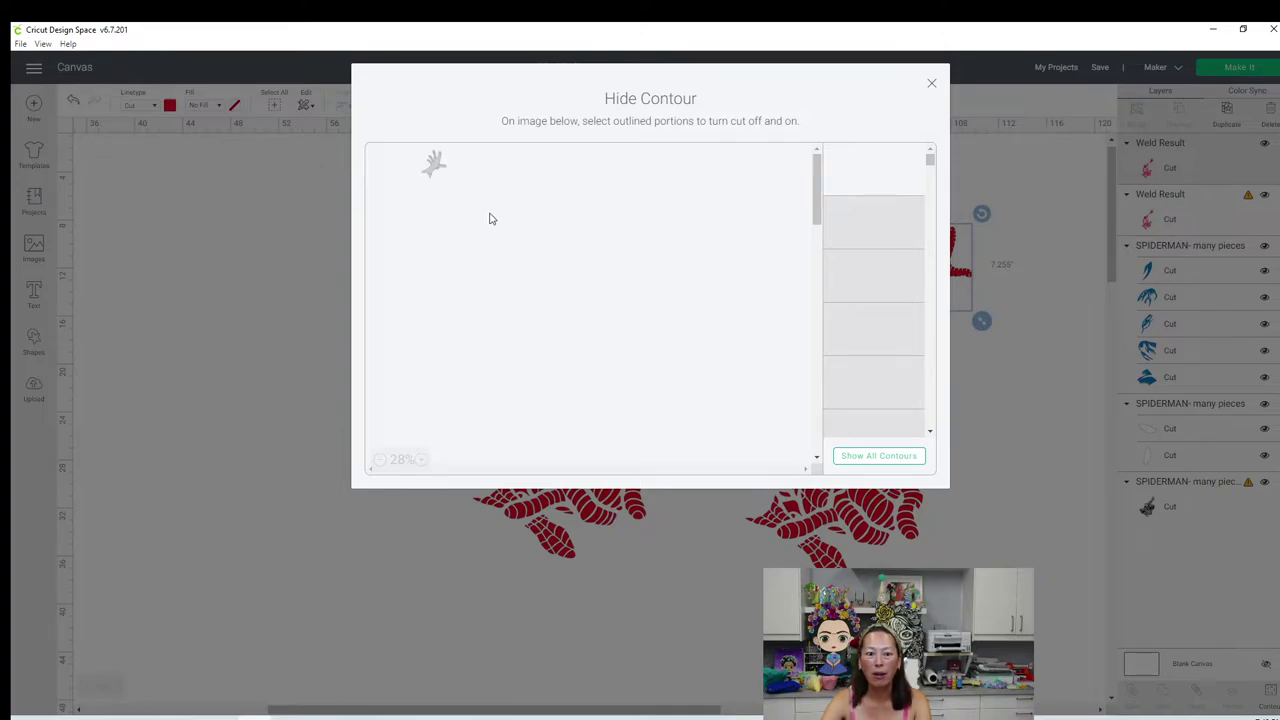
click(397, 460)
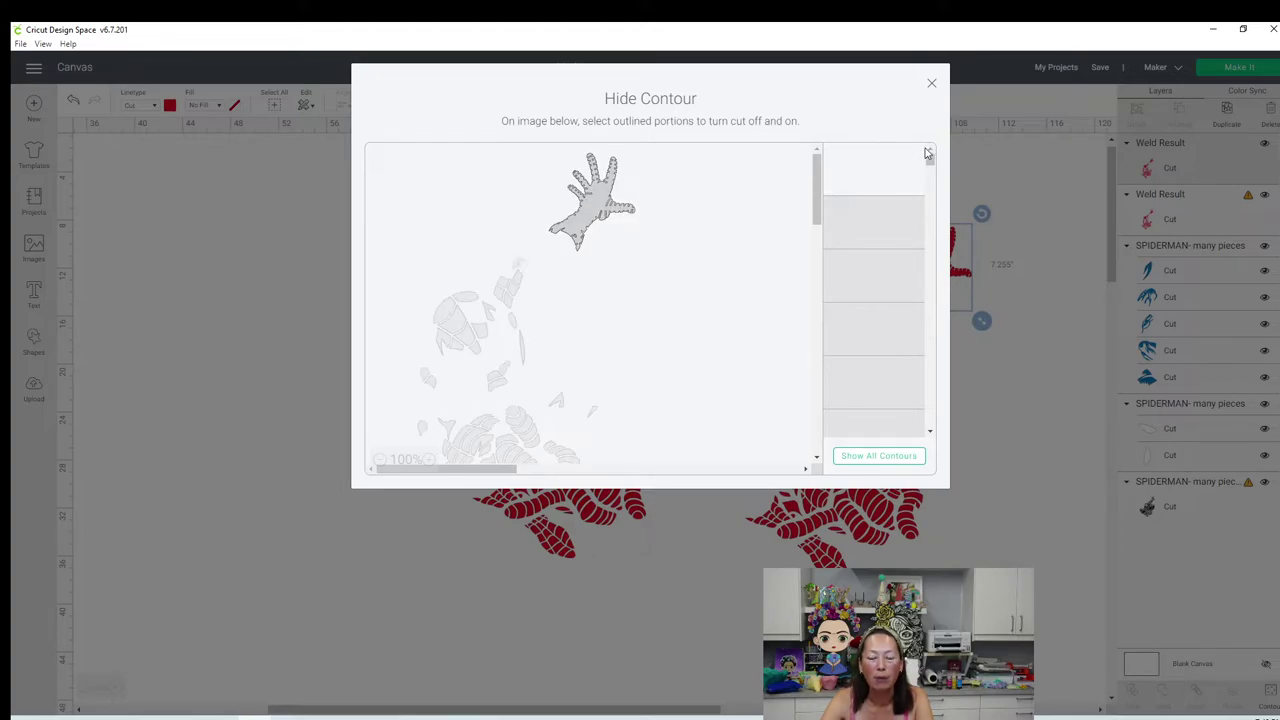
click(933, 86)
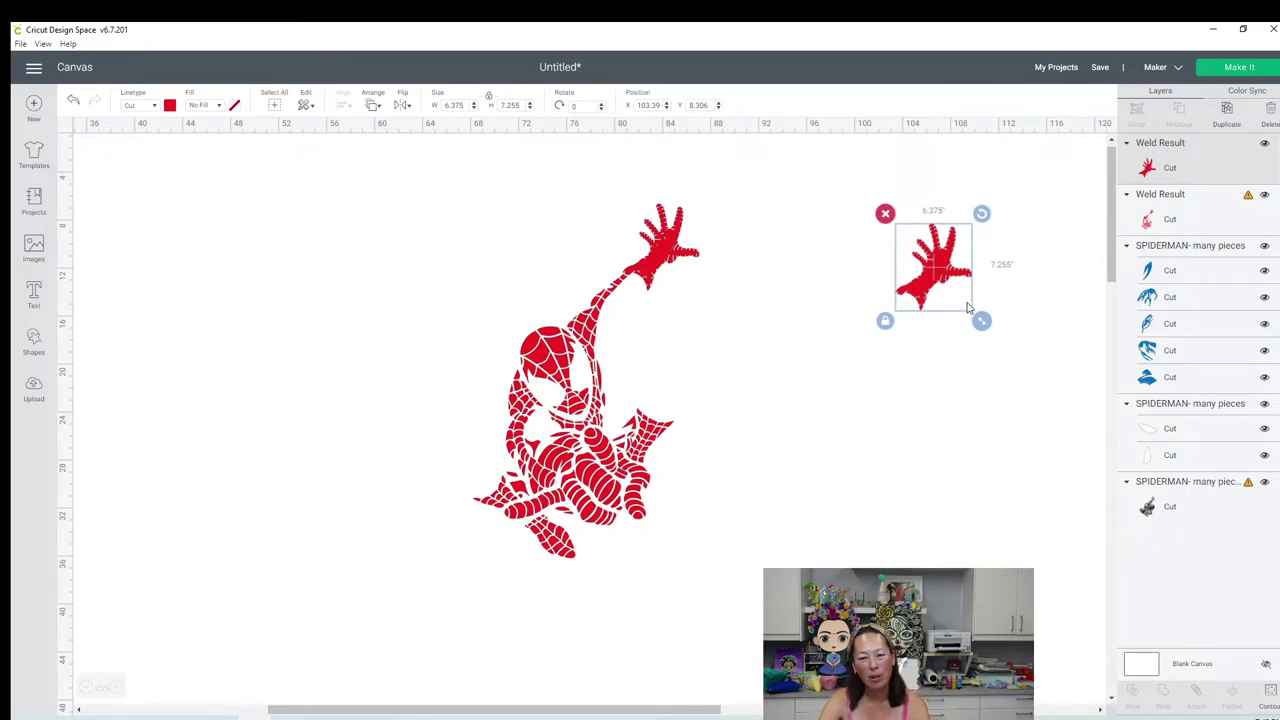
Step: Hide the joined hand's contour in the original red layer
click(658, 242)
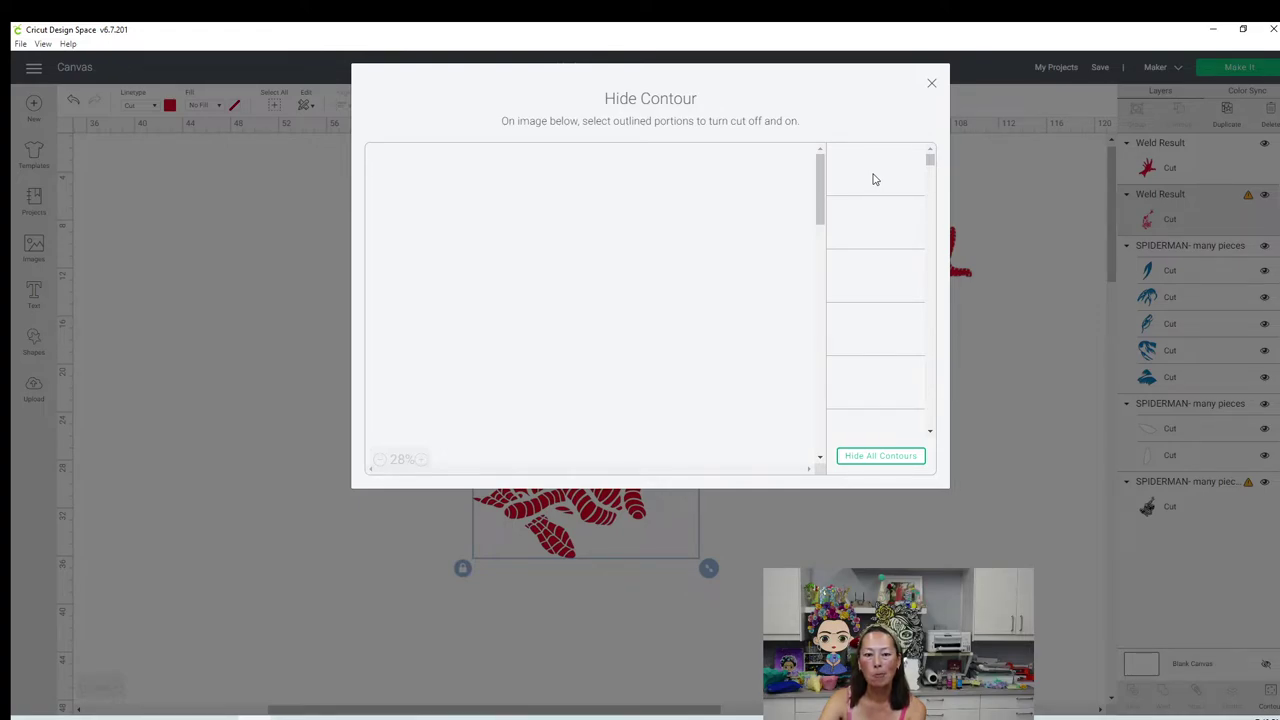
click(400, 460)
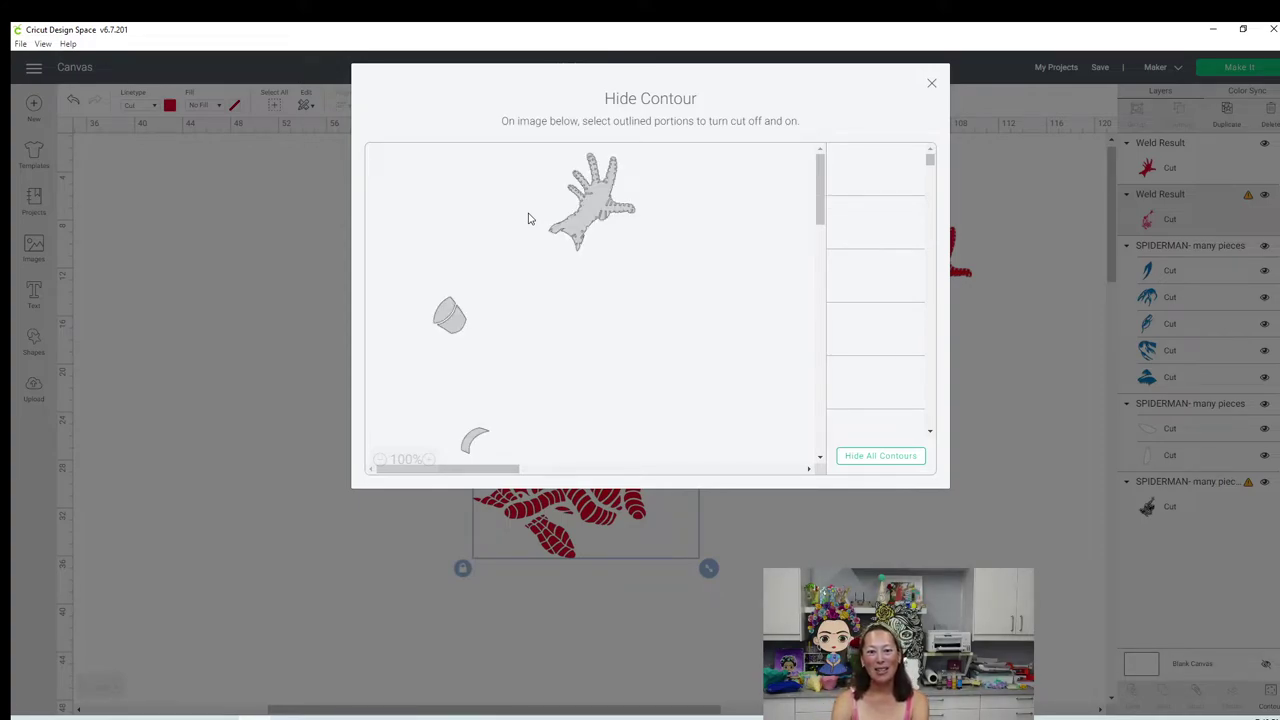
click(594, 206)
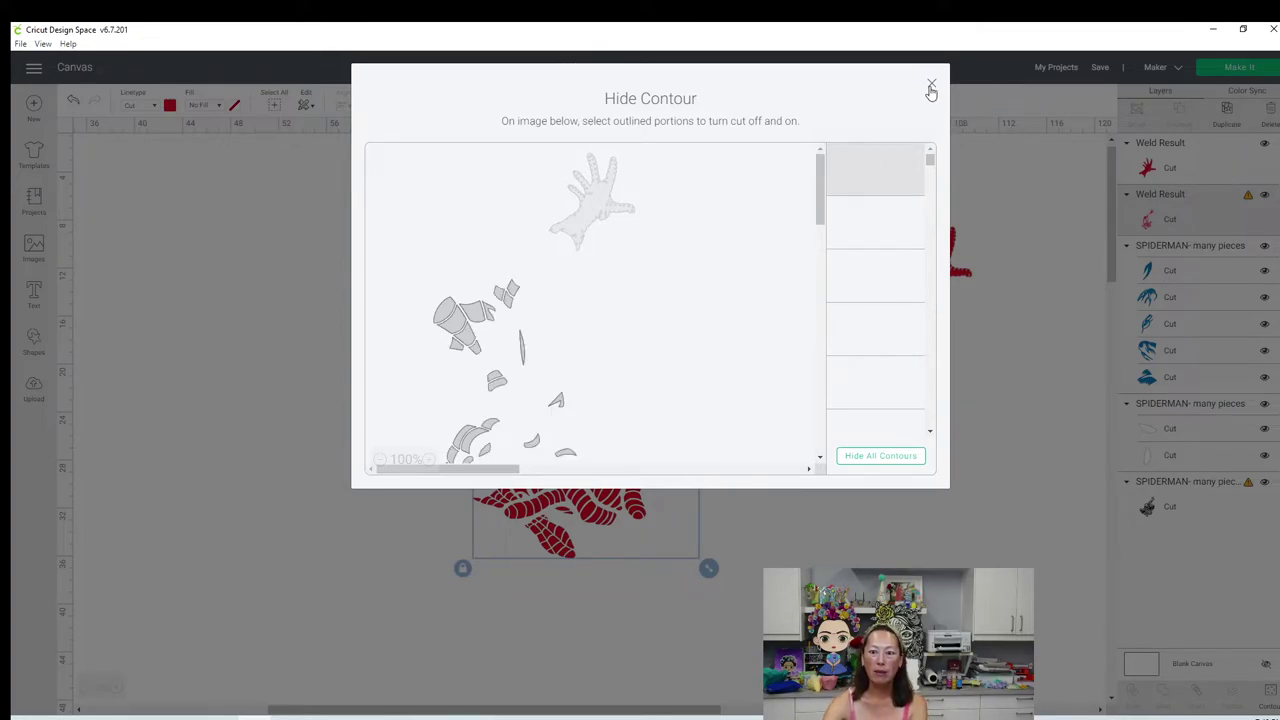
key(Escape)
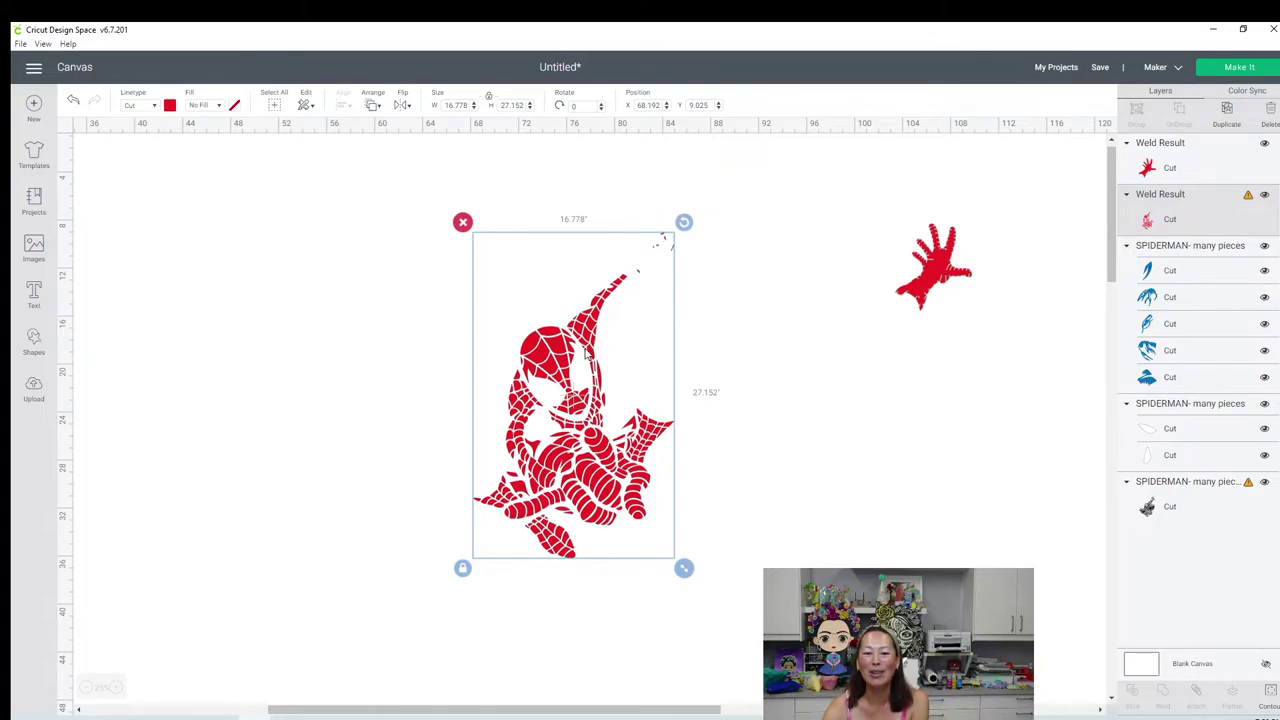
Step: Move the red body layer to about X 64.58, Y 8.53, then slice it with a 9.778-inch square covering the stray hand fragments
drag(587, 352, 544, 346)
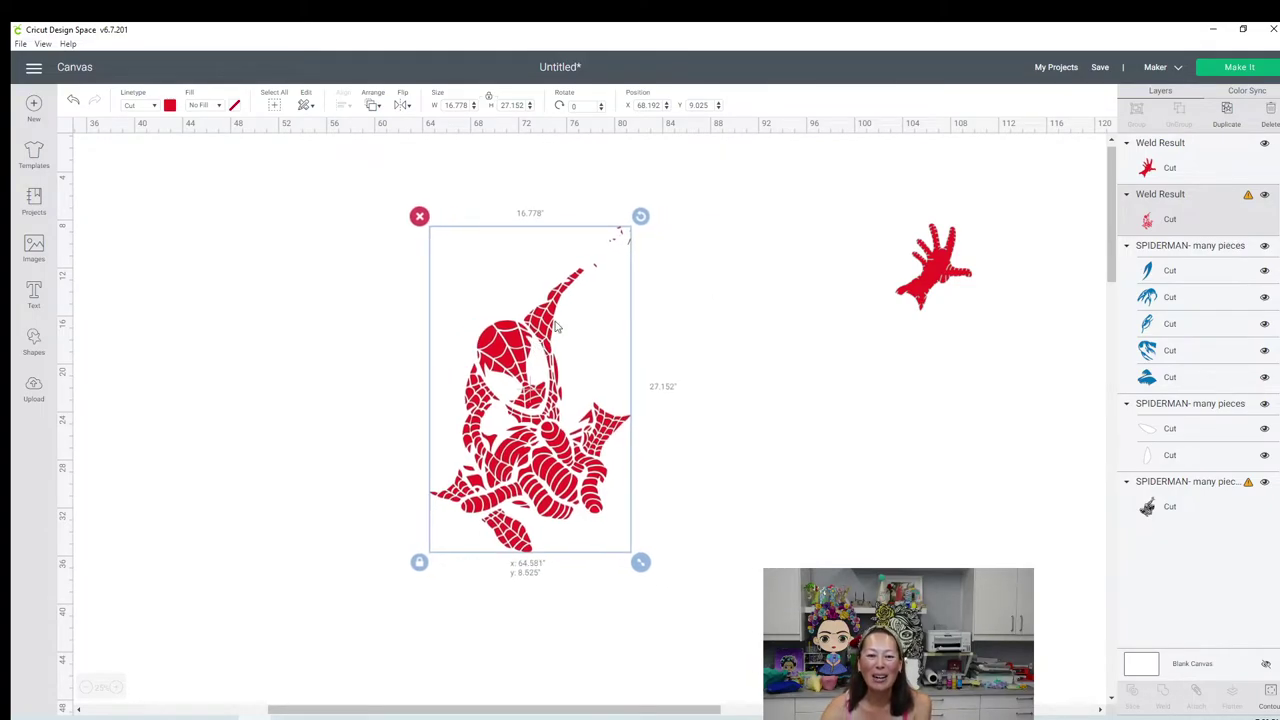
click(35, 338)
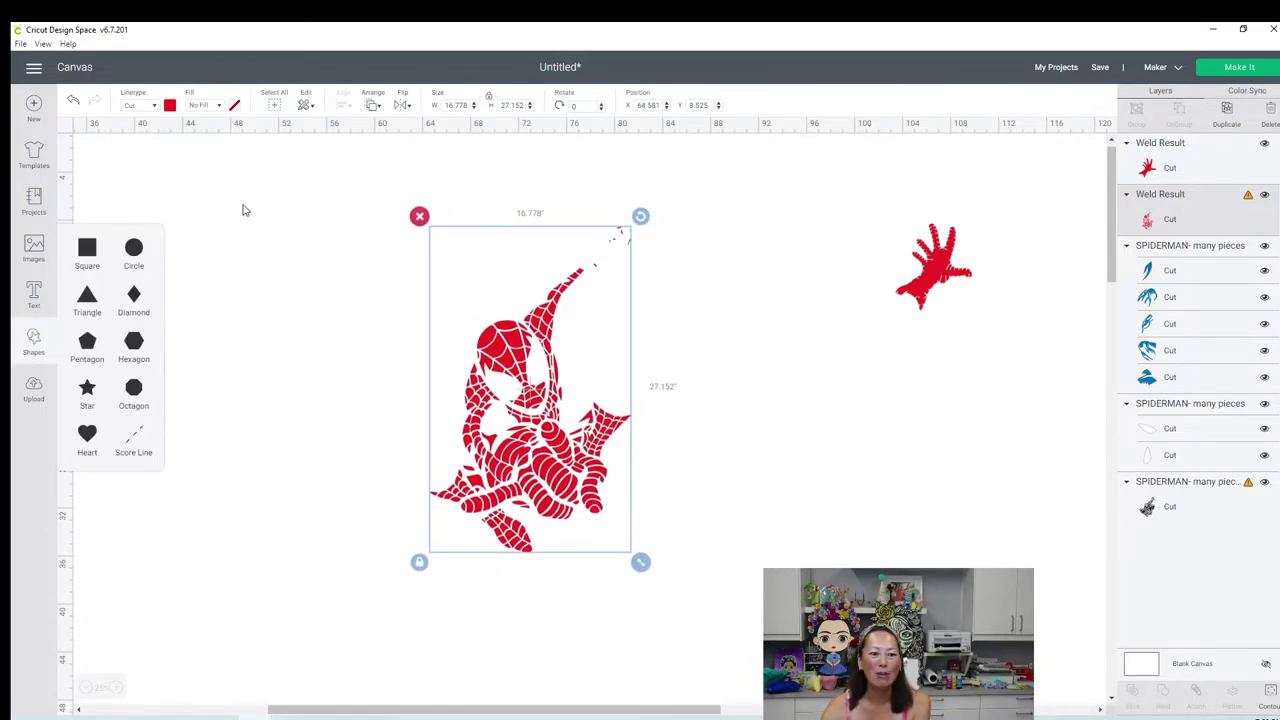
click(84, 253)
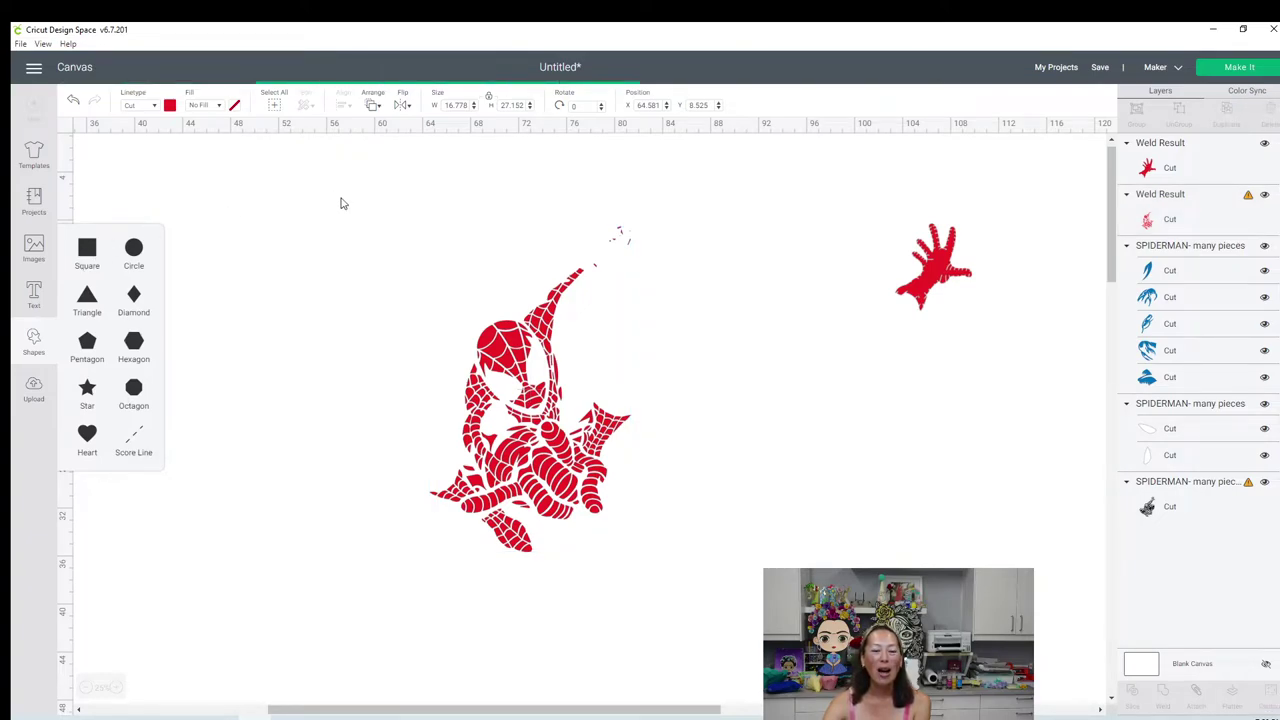
drag(155, 205, 734, 319)
drag(692, 268, 677, 276)
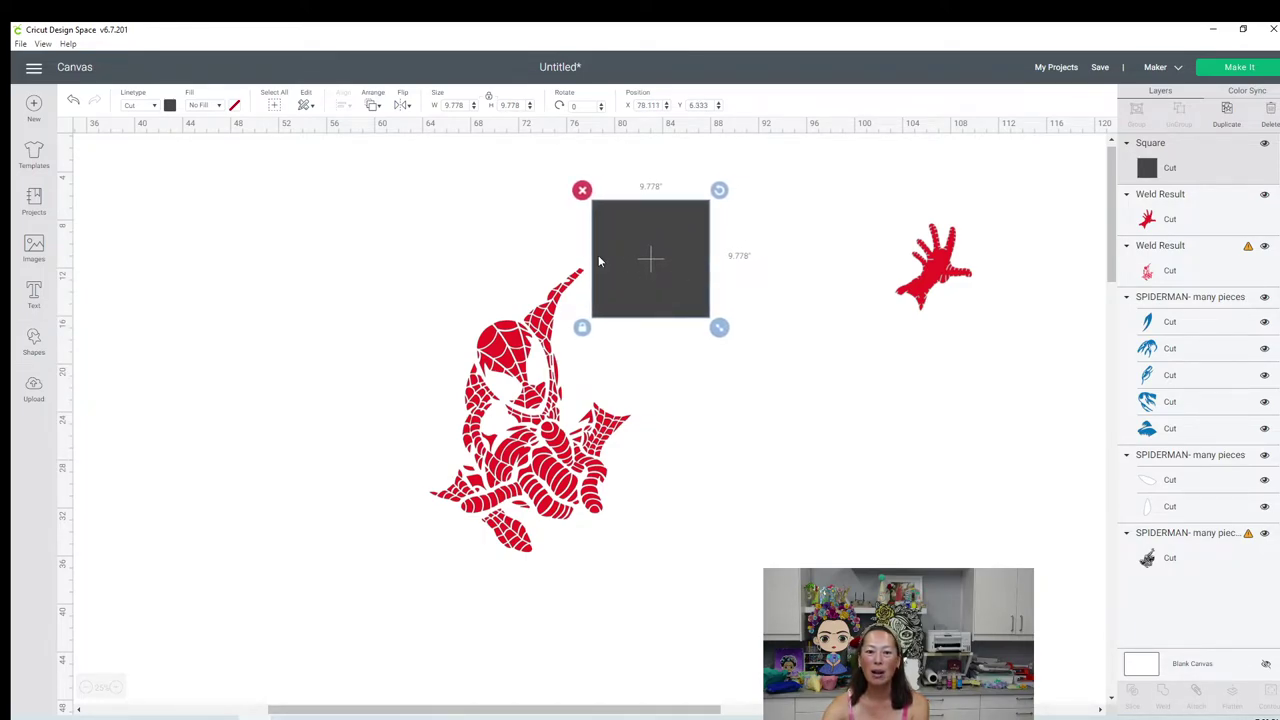
drag(332, 160, 703, 323)
click(1134, 697)
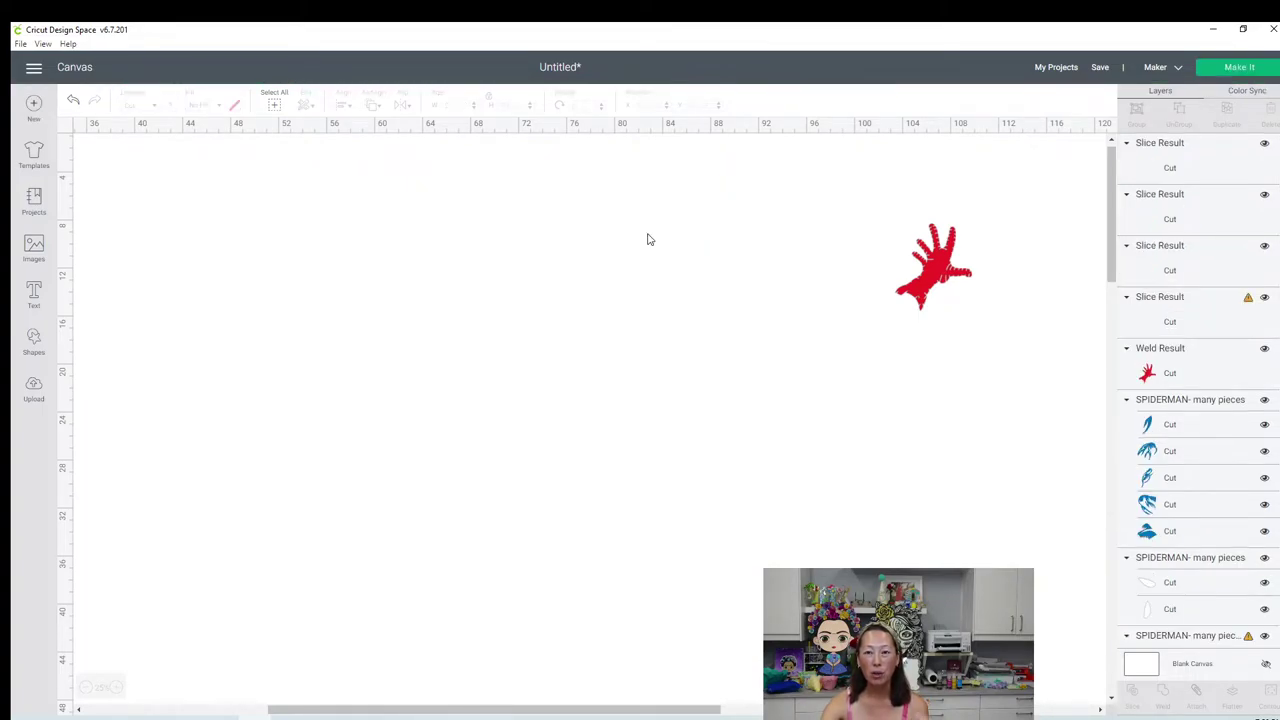
Step: Delete the sliced square and the leftover stray fragments, moving the red body clear of them
drag(642, 228, 736, 237)
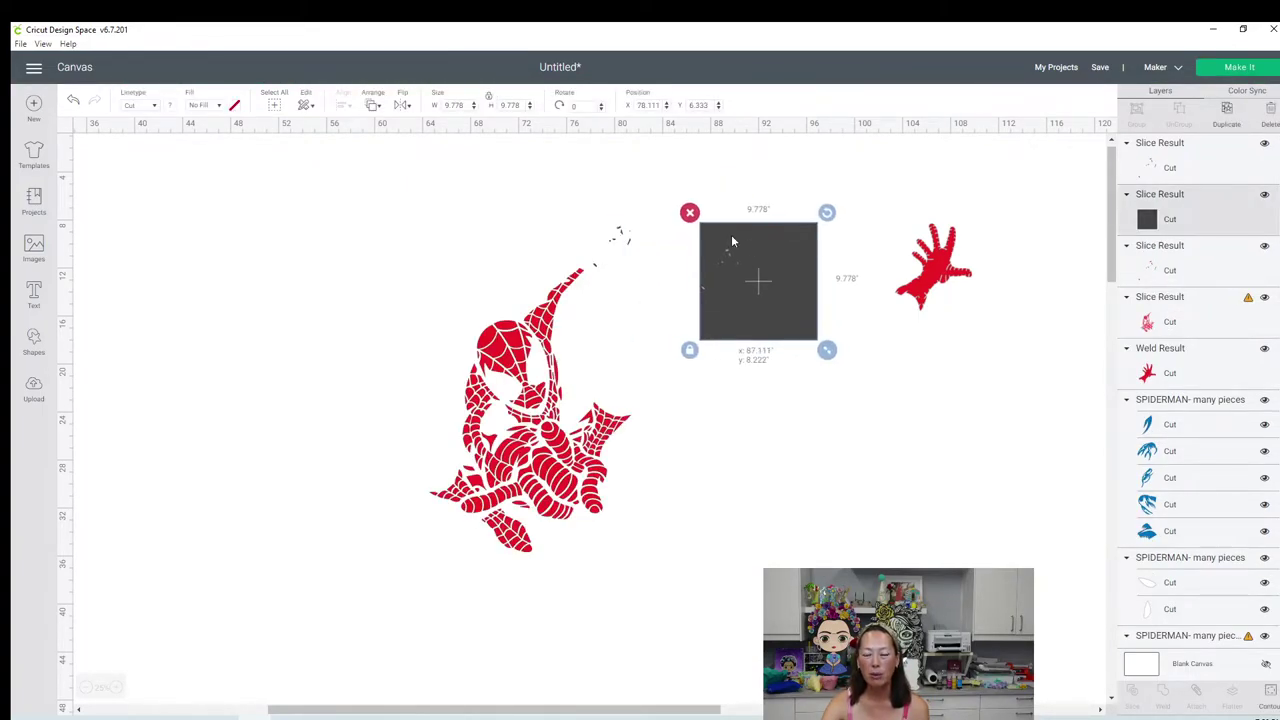
key(Delete)
drag(530, 342, 376, 372)
click(594, 224)
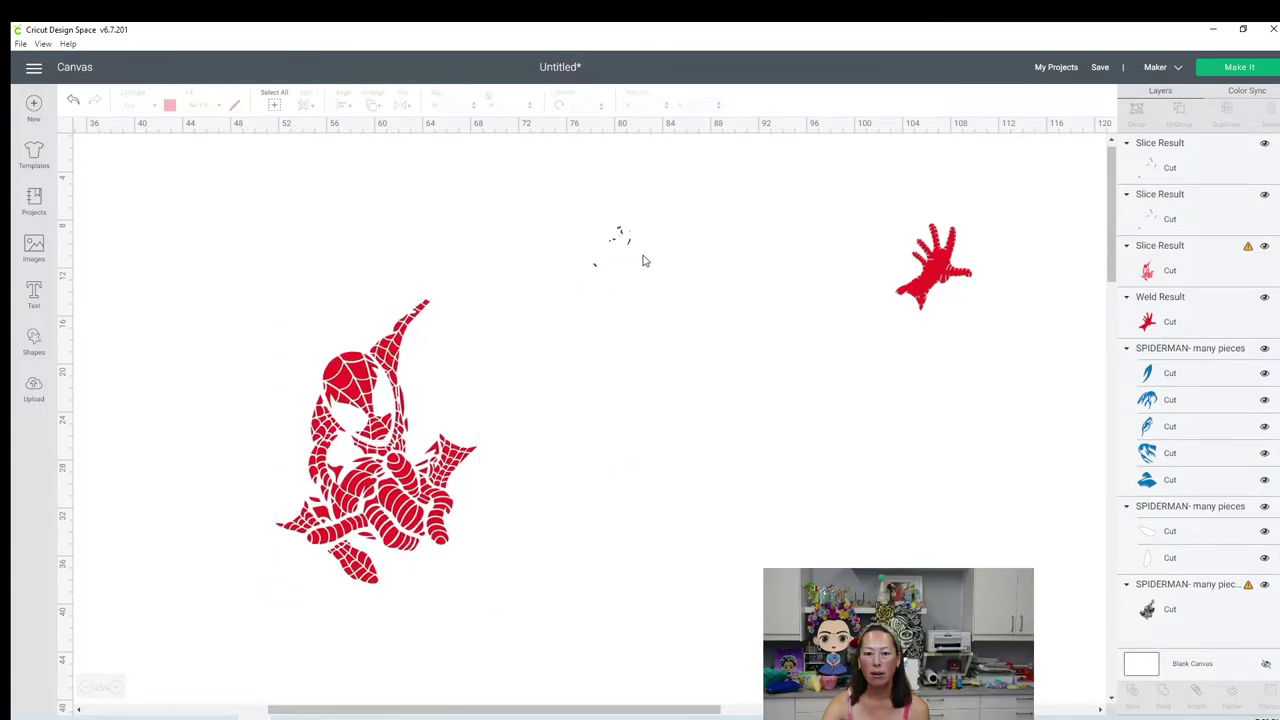
drag(583, 167, 655, 301)
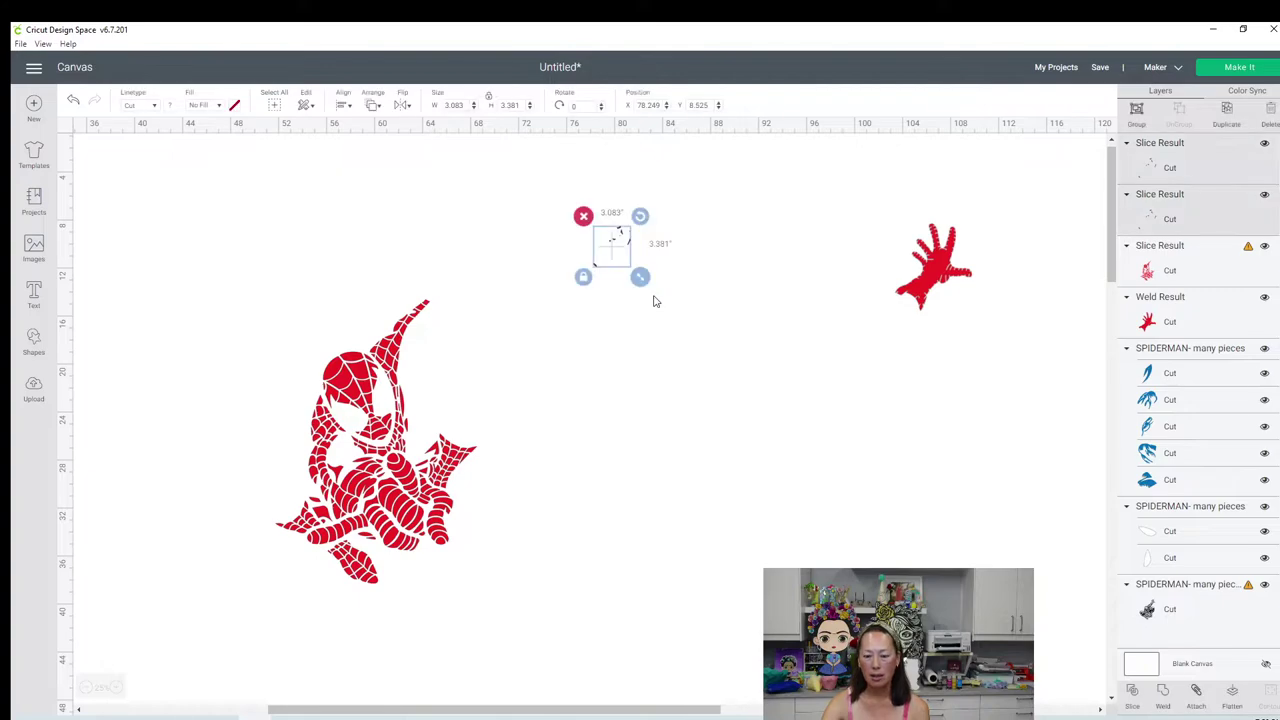
key(Delete)
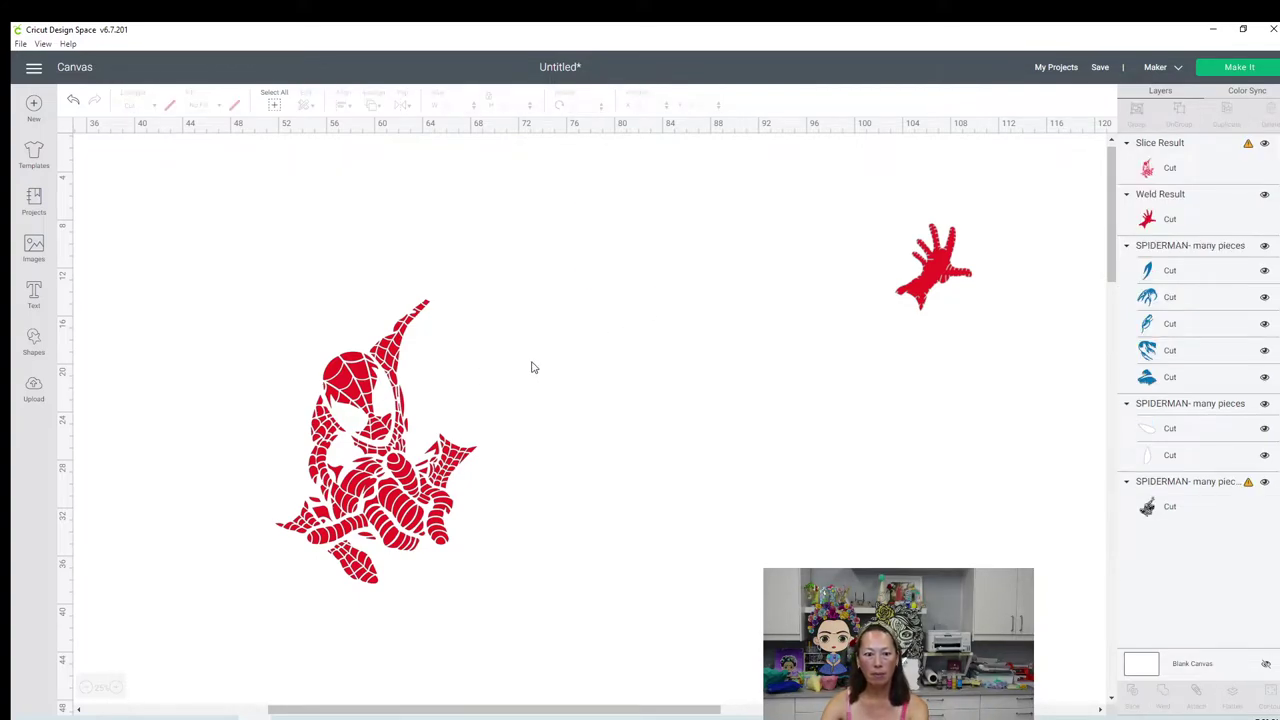
Step: Move the red body layer to about X 69.19, Y 4.23 and the joined hand to about X 102.74, Y 4.81
click(373, 385)
drag(373, 385, 582, 260)
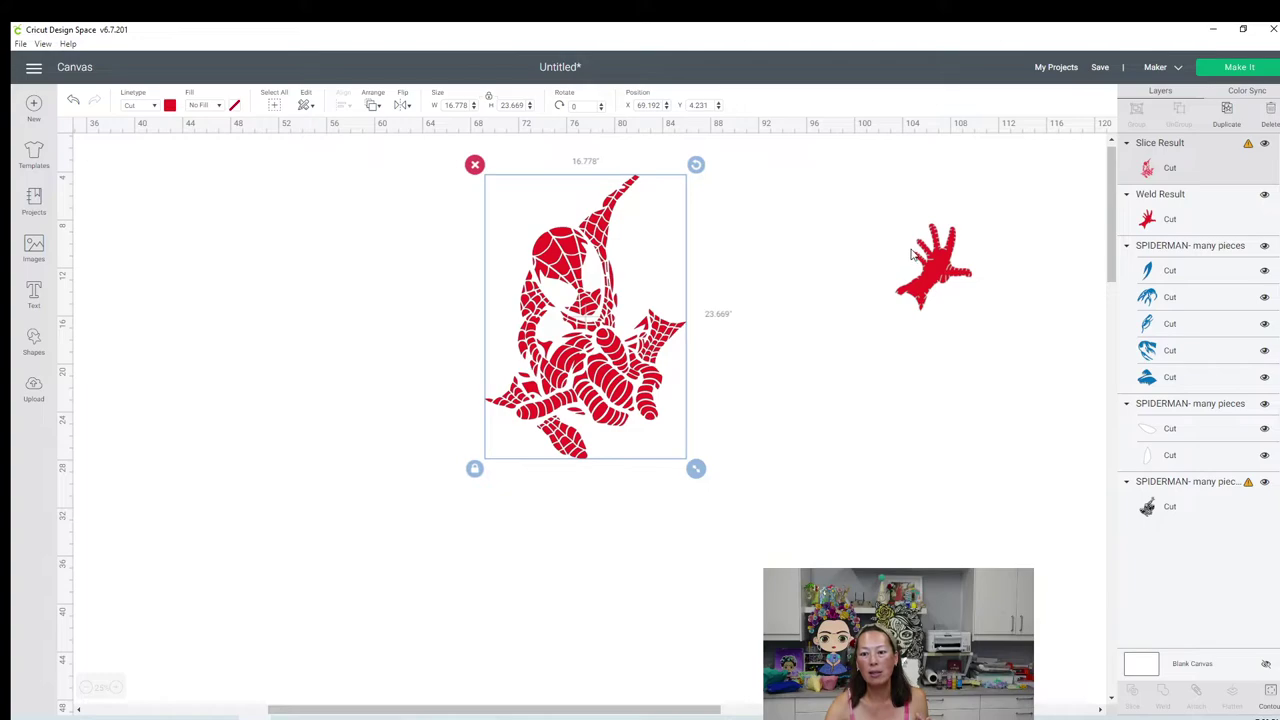
click(968, 264)
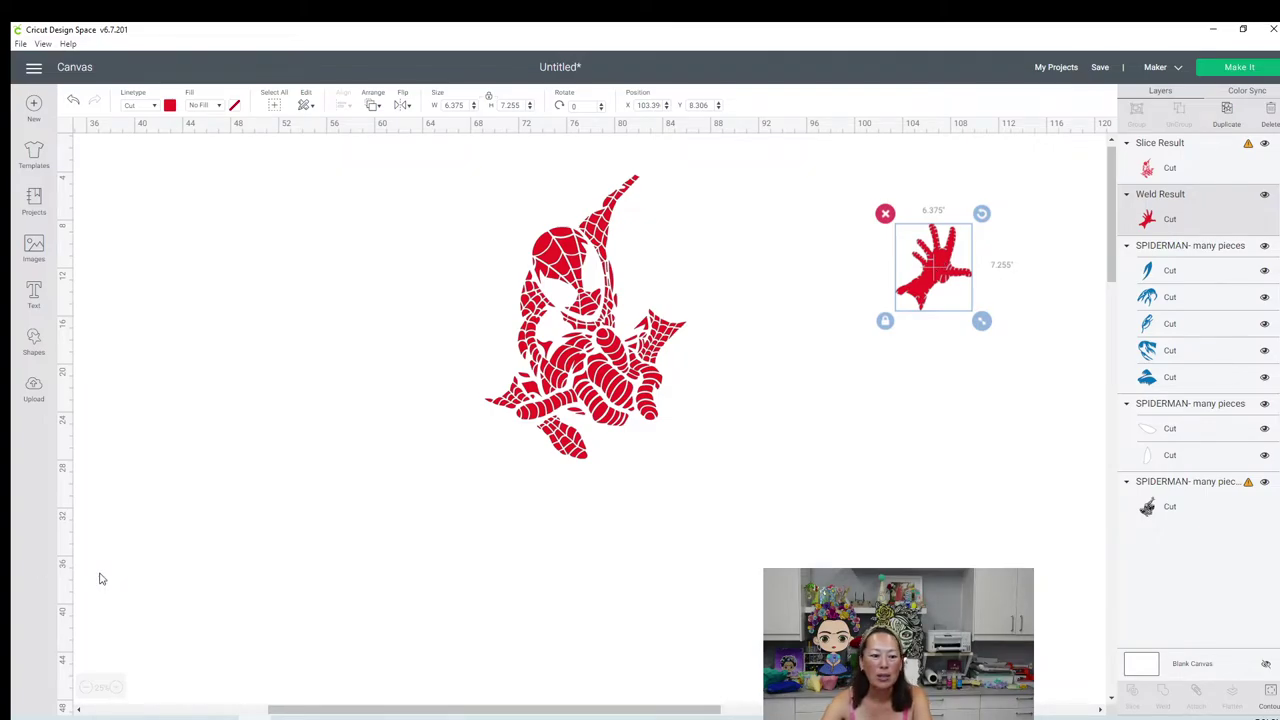
click(117, 688)
click(117, 688)
drag(711, 583, 686, 456)
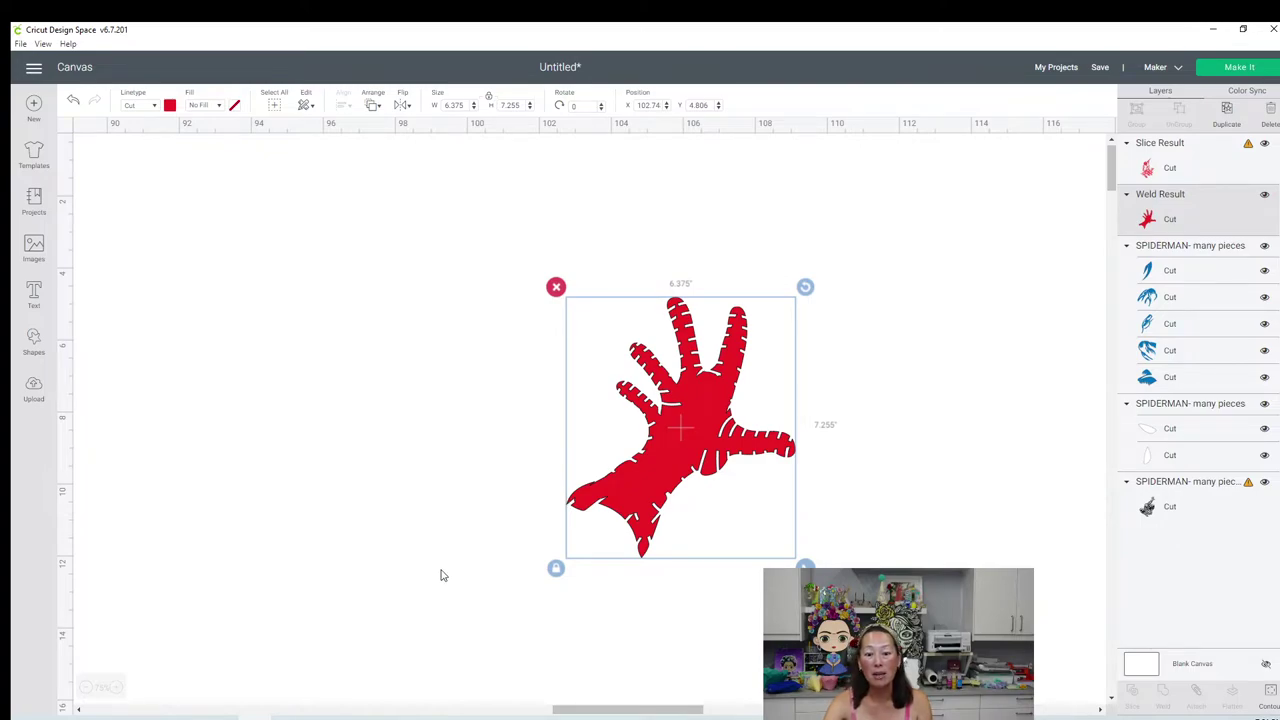
Step: Move the blue group off the black design to about X 43.29, Y 4.86, and ungroup it
click(86, 688)
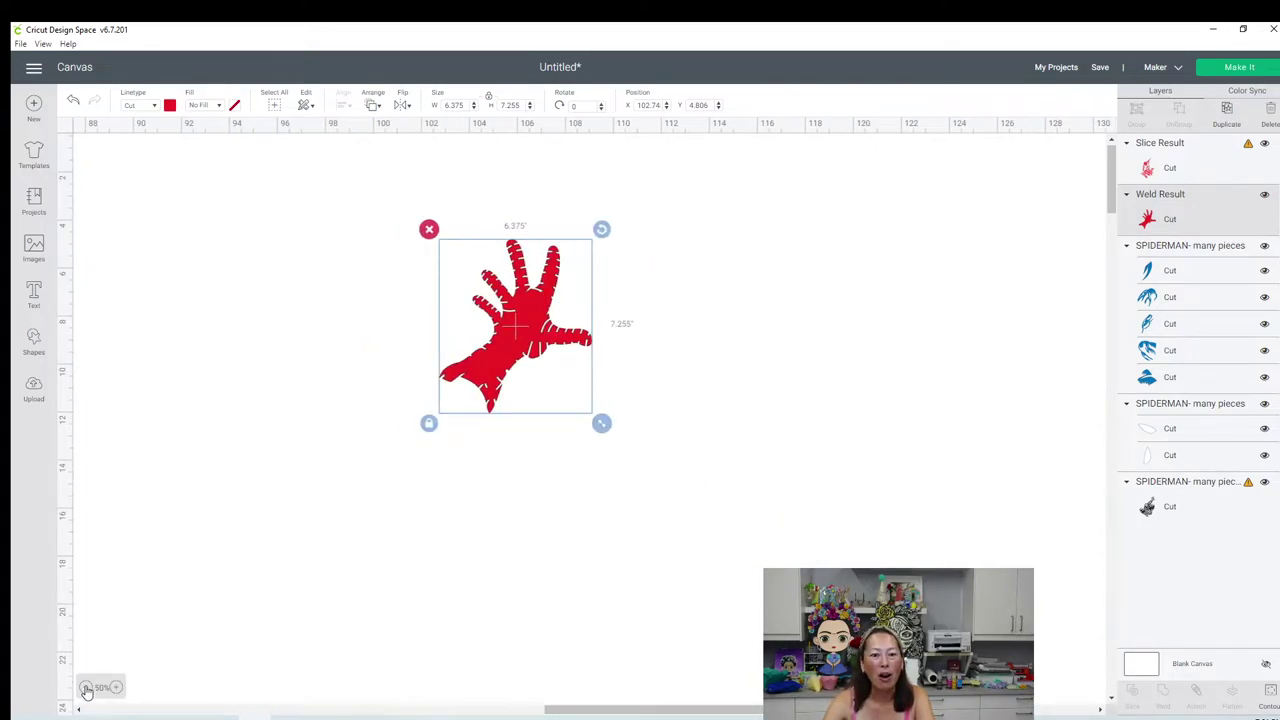
click(86, 688)
drag(536, 712, 145, 712)
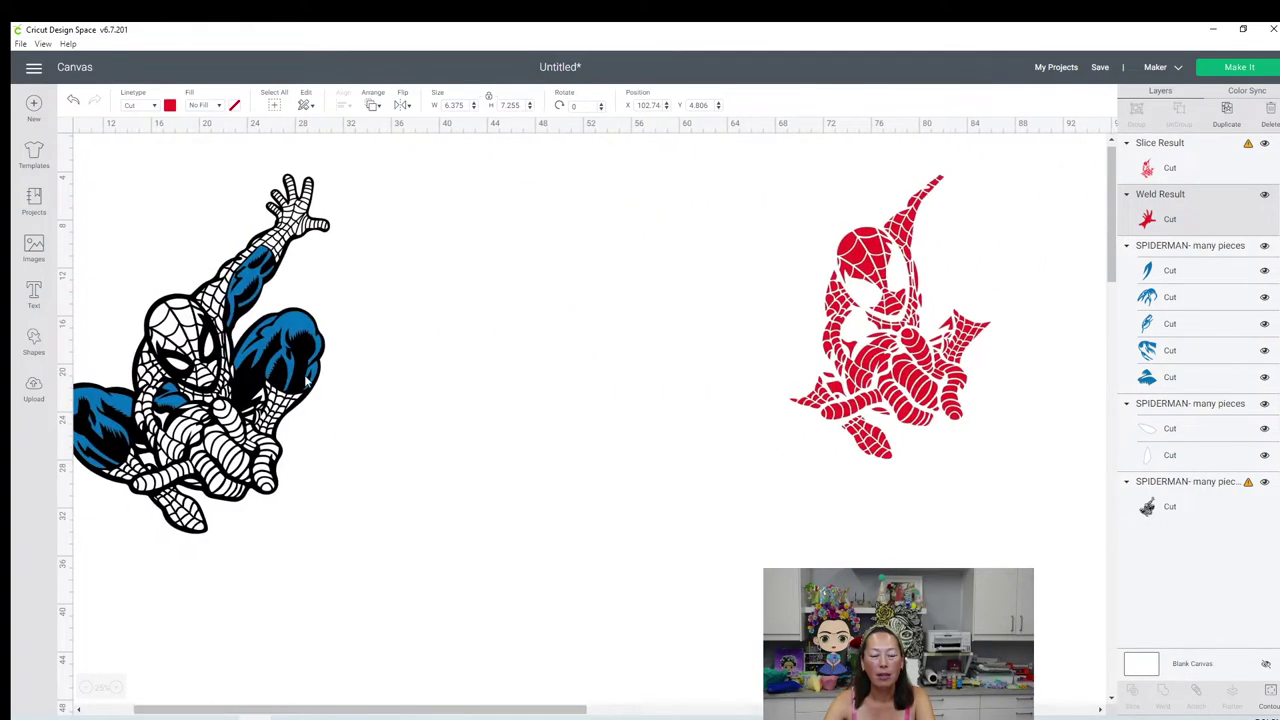
drag(297, 326, 720, 269)
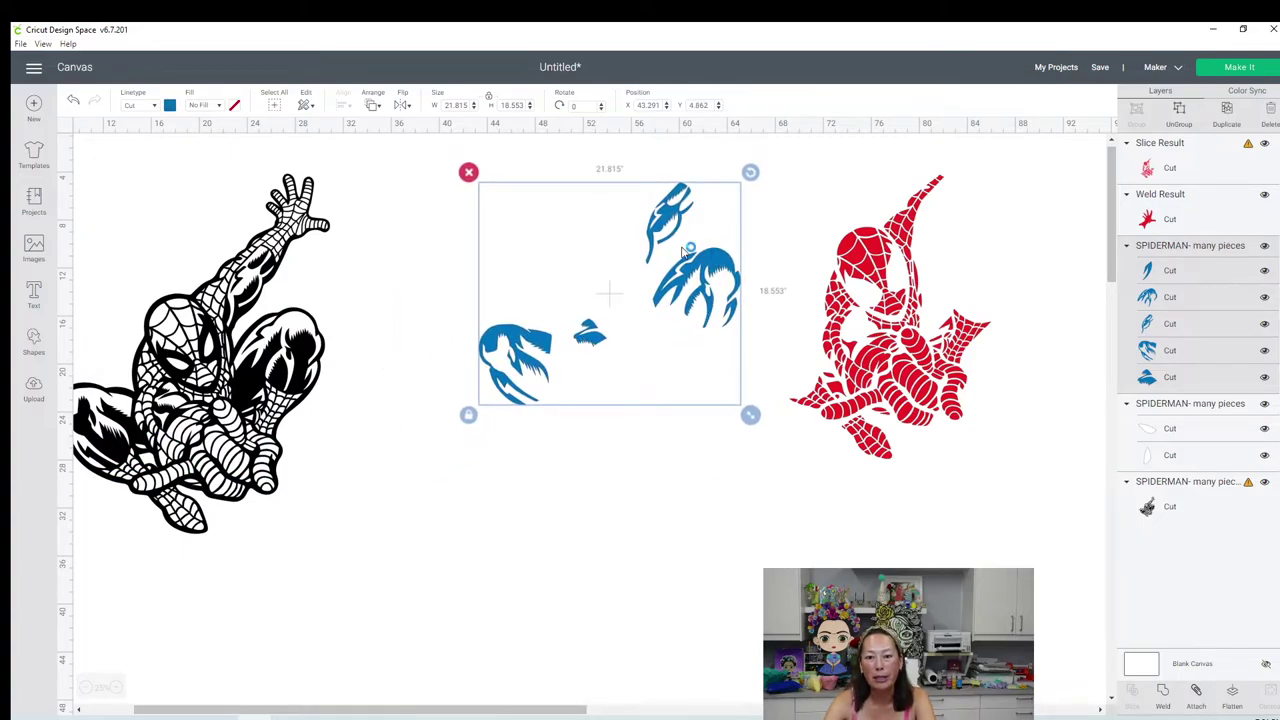
click(1180, 108)
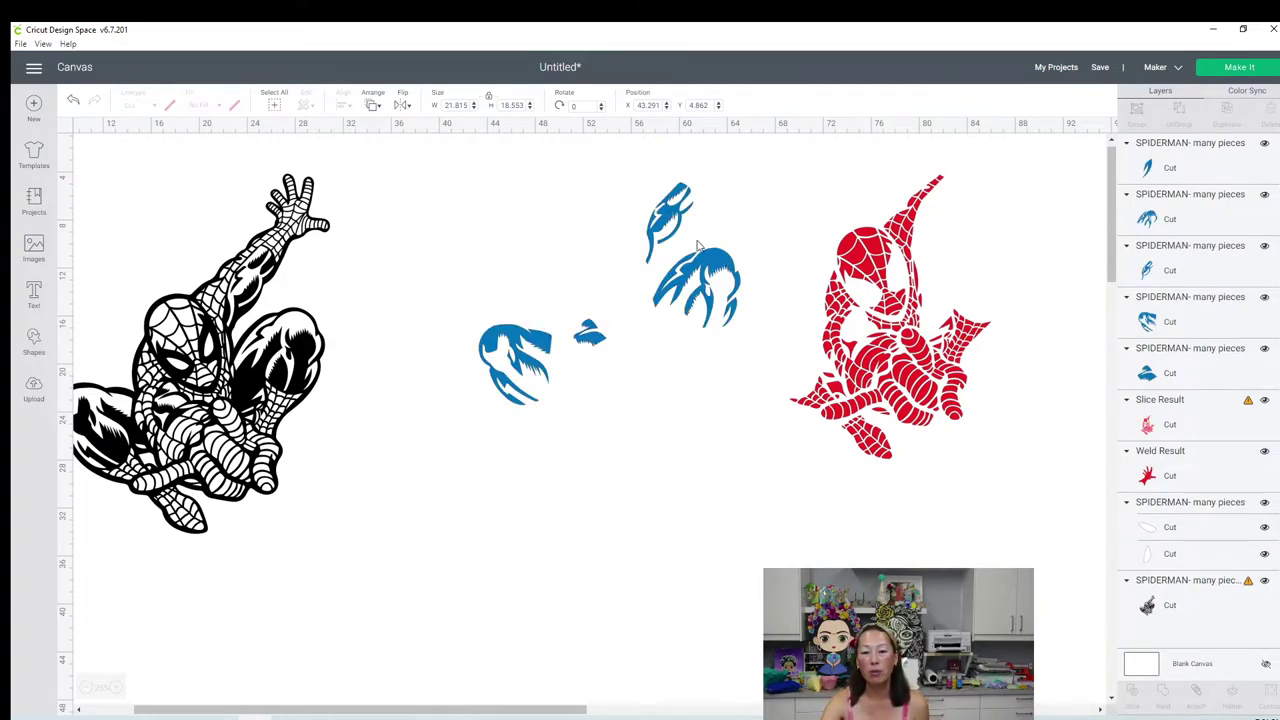
Step: Move the lower-left leg's blue piece onto the other blue pieces at about X 57.35, Y 6.24
click(682, 208)
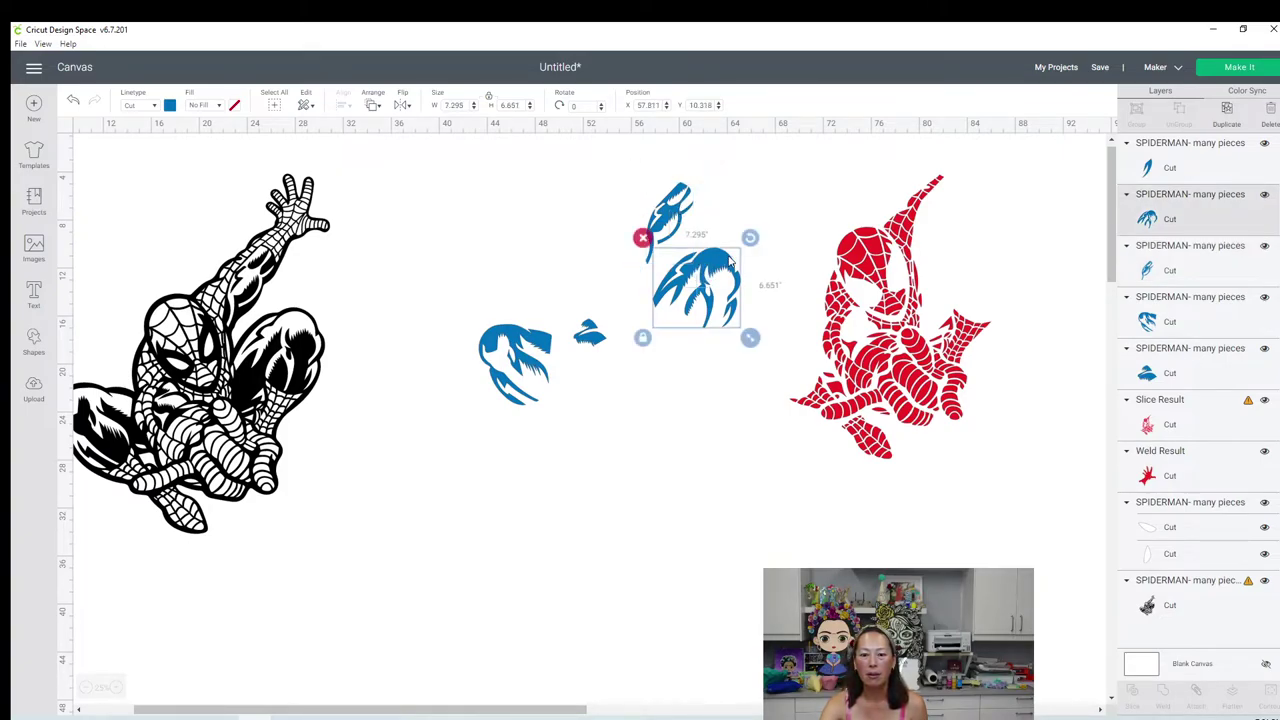
click(594, 338)
click(490, 362)
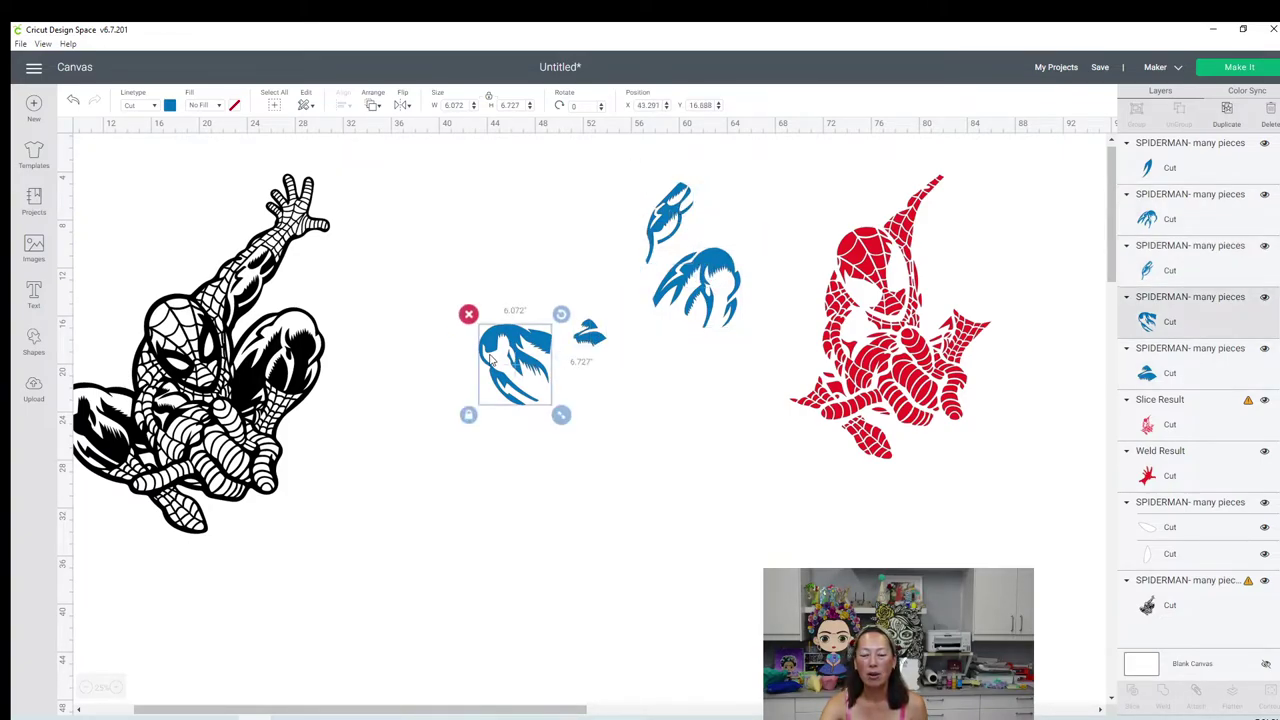
drag(490, 362, 659, 237)
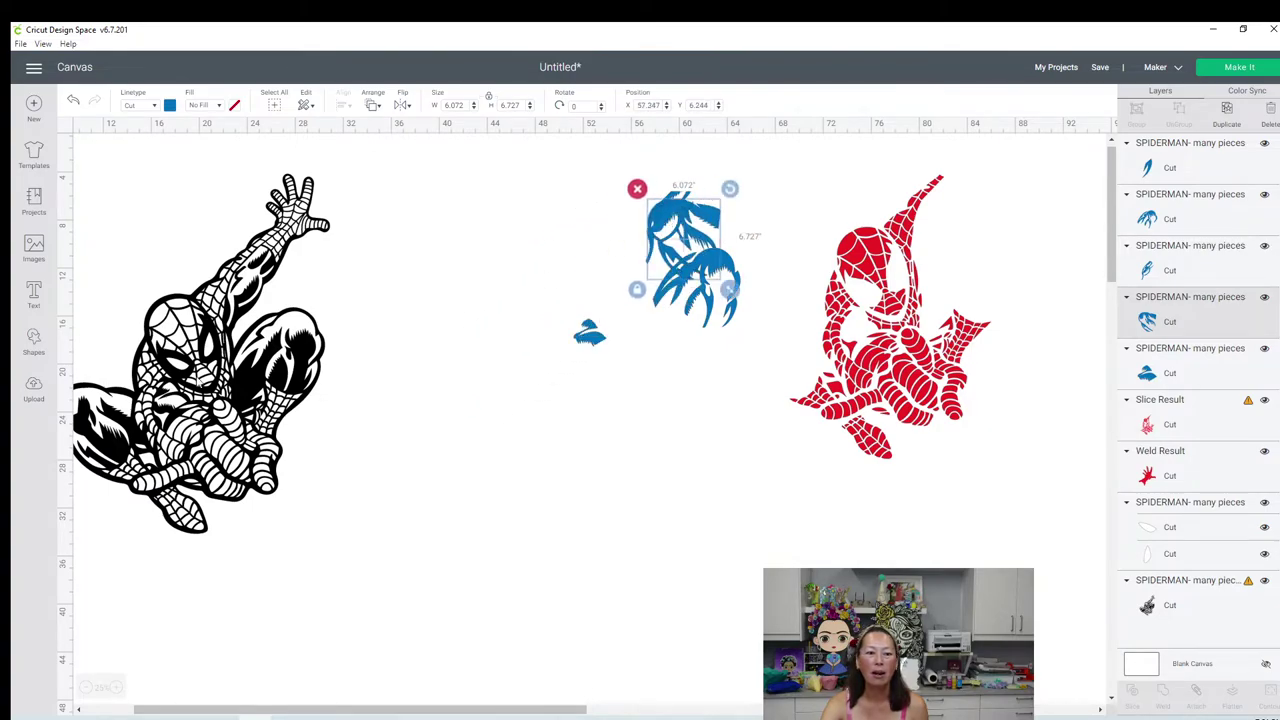
Step: Move the black design to about X 18.18, Y 5.49 and the raised knee's blue piece to about X 54.37, Y 13.49
click(199, 372)
drag(199, 372, 325, 389)
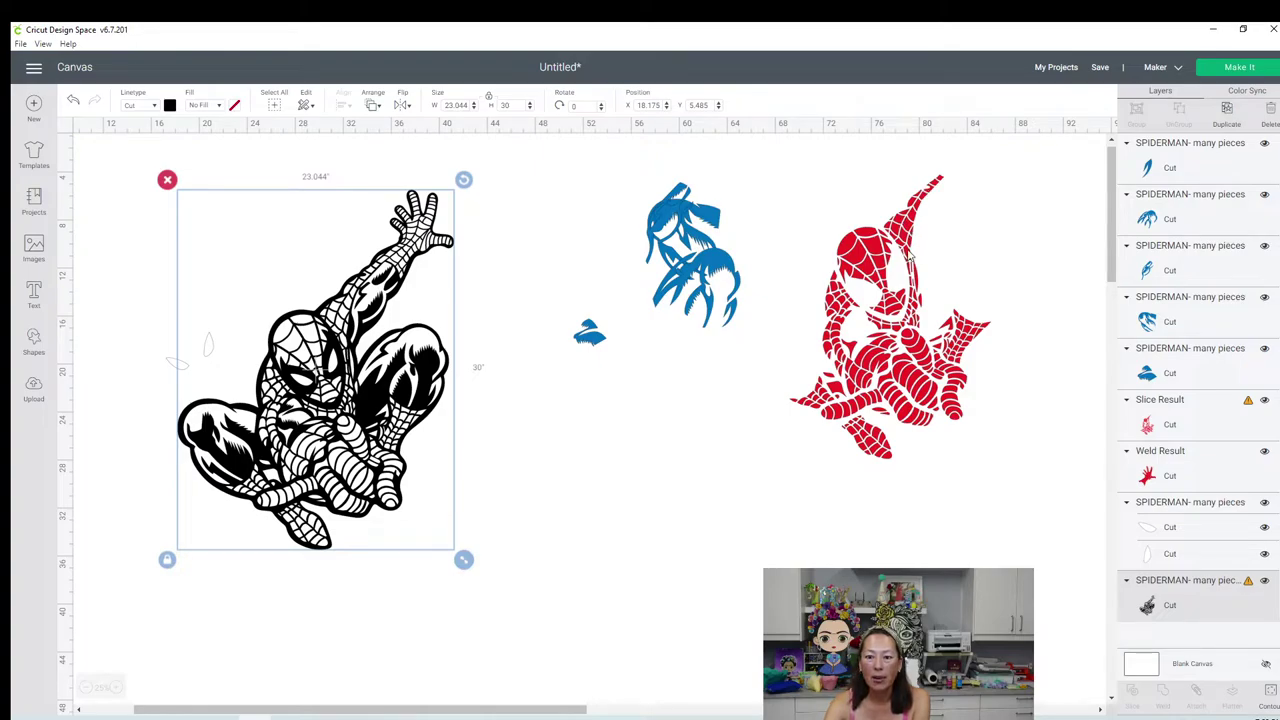
drag(724, 274, 677, 302)
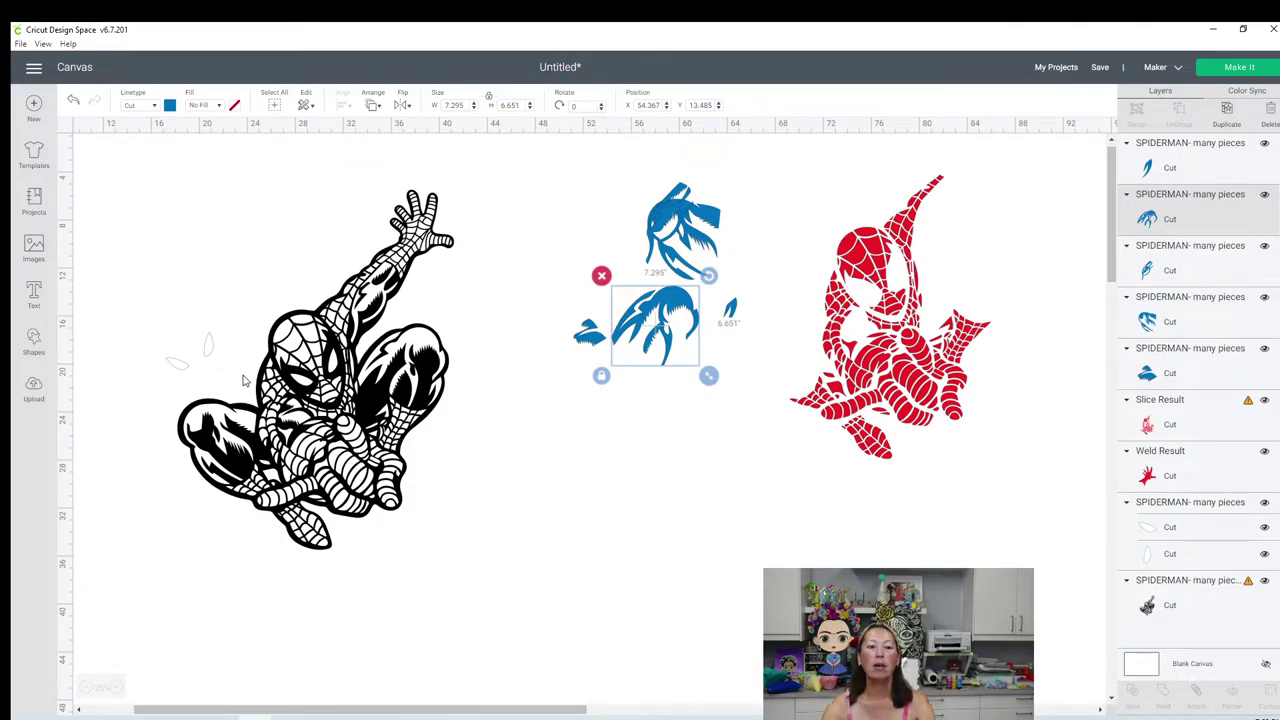
Step: Duplicate the black design layer and place the copy to its right at about X 44.29, Y 12.43
click(380, 392)
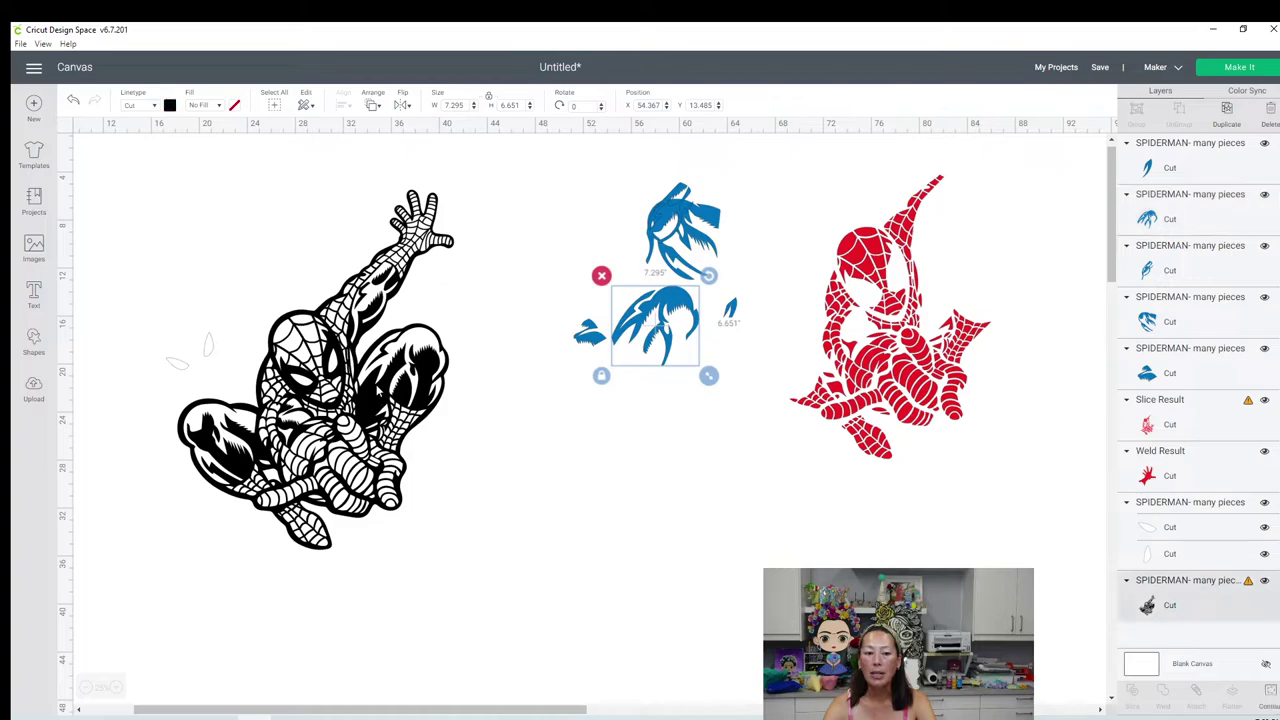
click(1227, 122)
drag(317, 367, 630, 450)
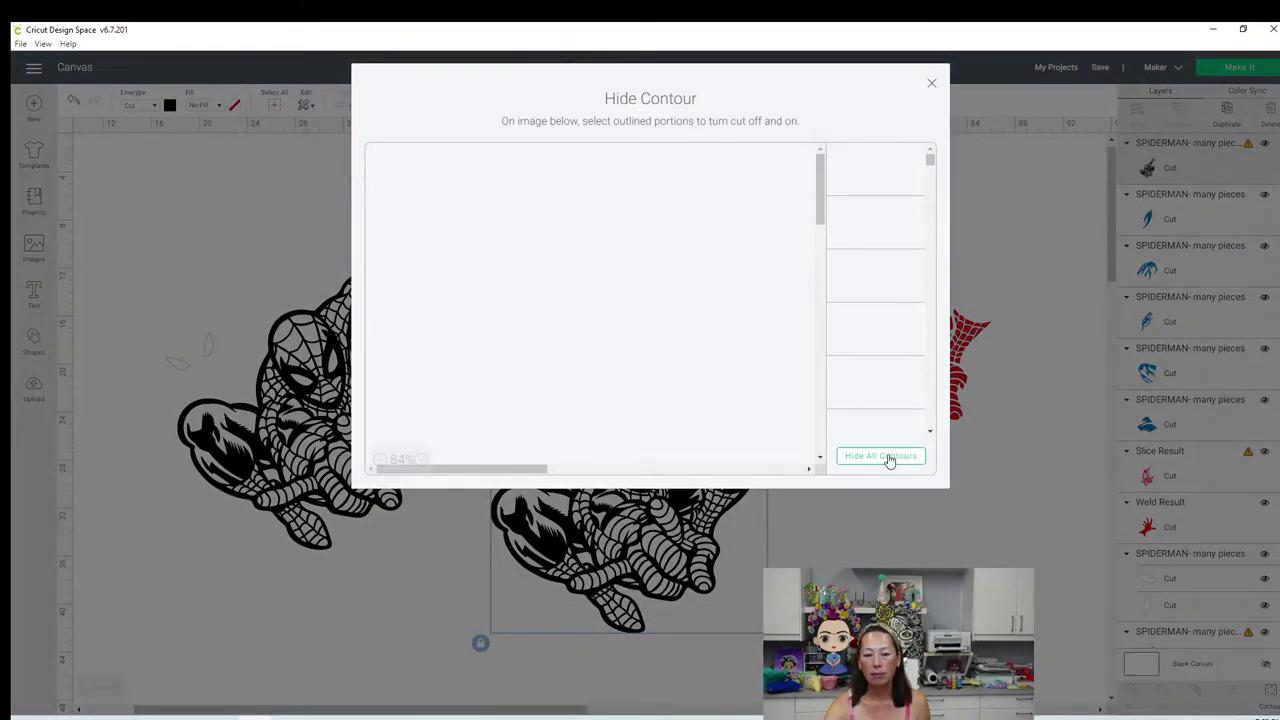
Step: Hide all contours of the duplicated black layer, and move the solid silhouette to about X 37.23, Y 14.65
click(880, 456)
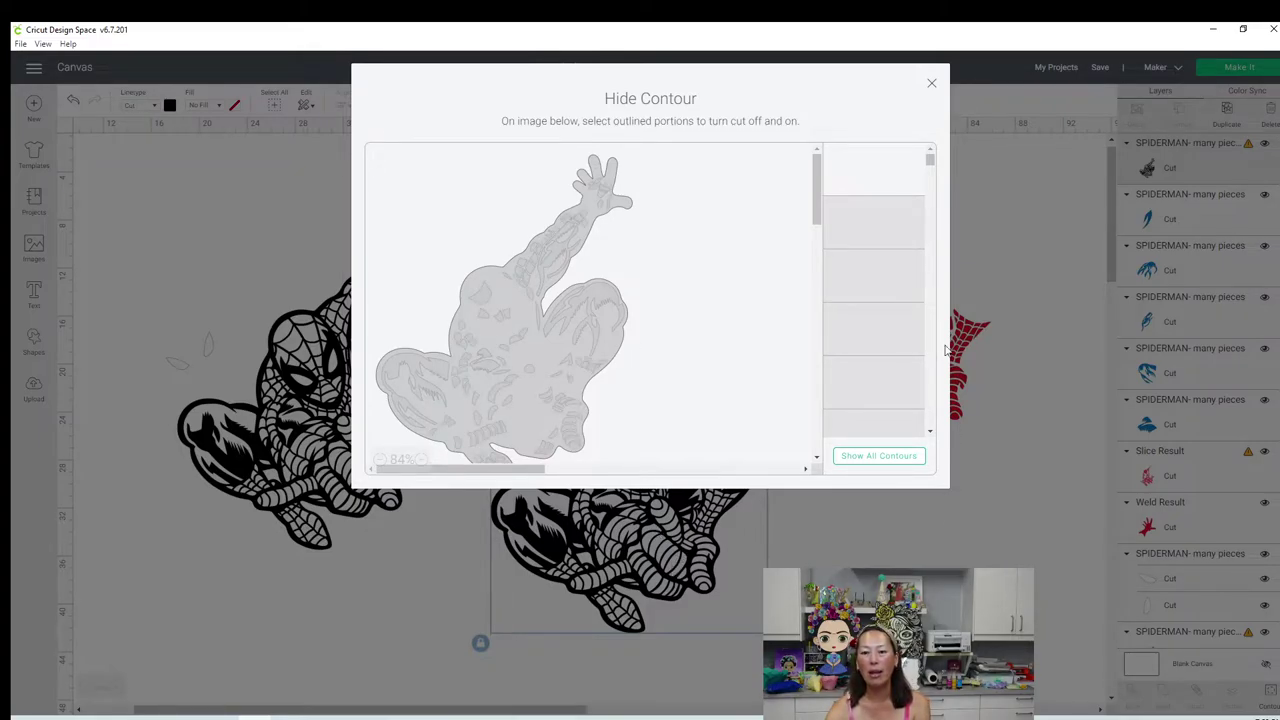
click(933, 85)
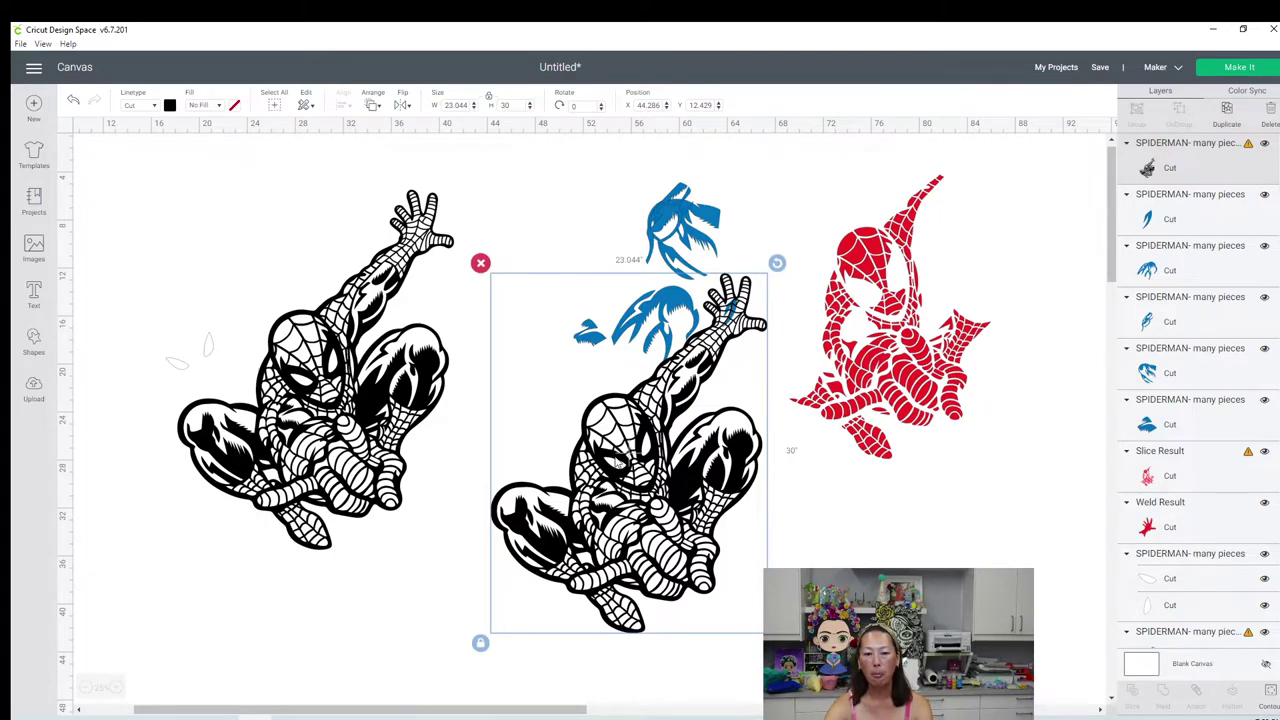
drag(622, 526, 524, 536)
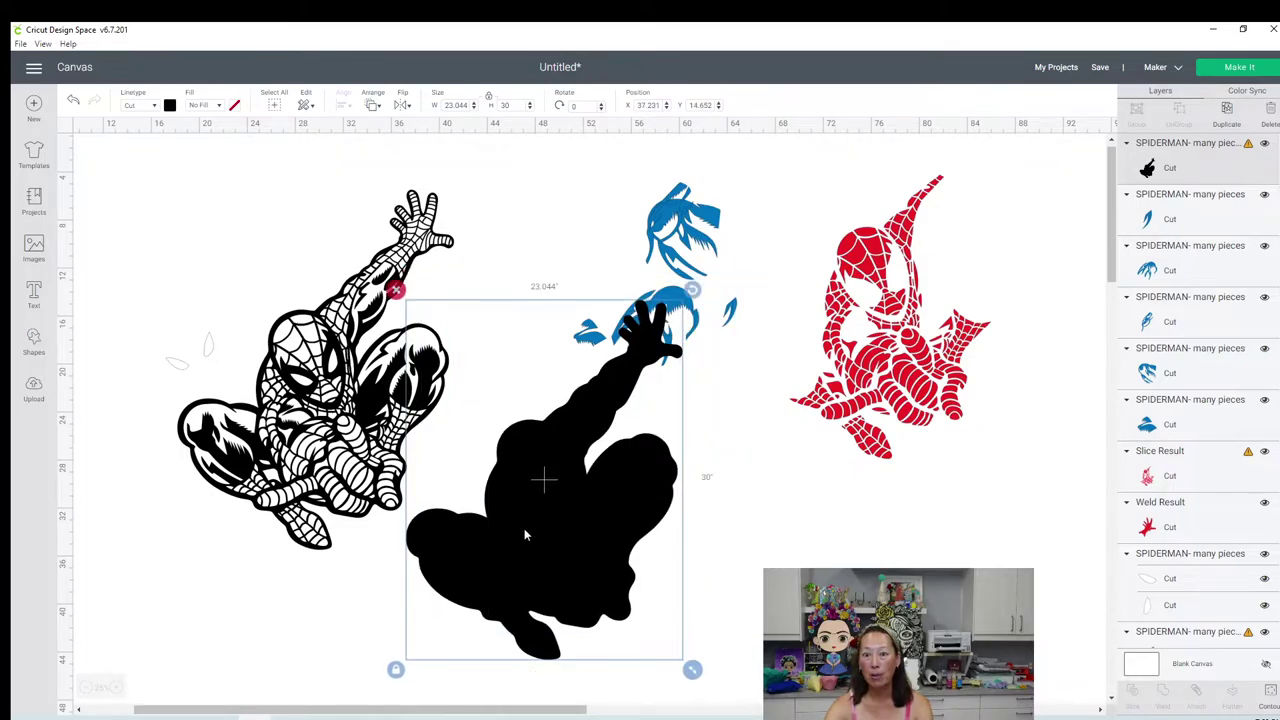
Step: Move the lower-left leg's blue piece to about X 62.13, Y 23.52, and send the black silhouette to the back
click(703, 222)
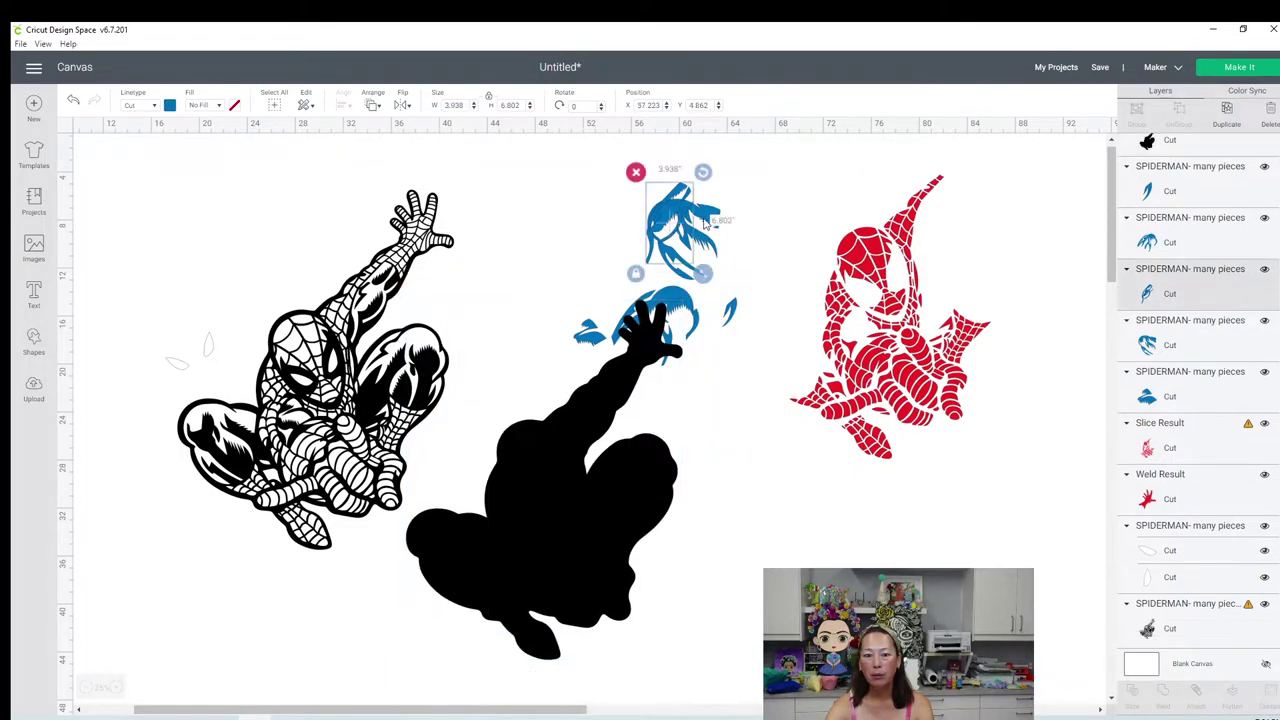
drag(705, 222, 764, 446)
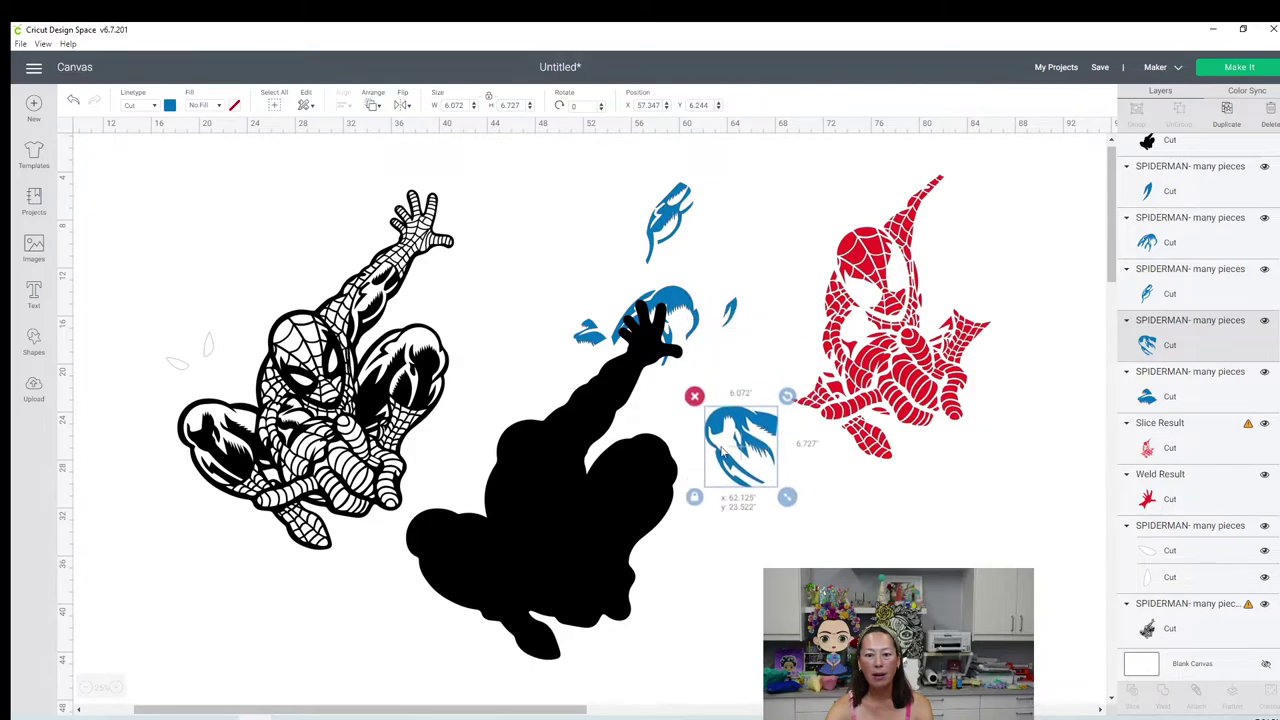
click(552, 526)
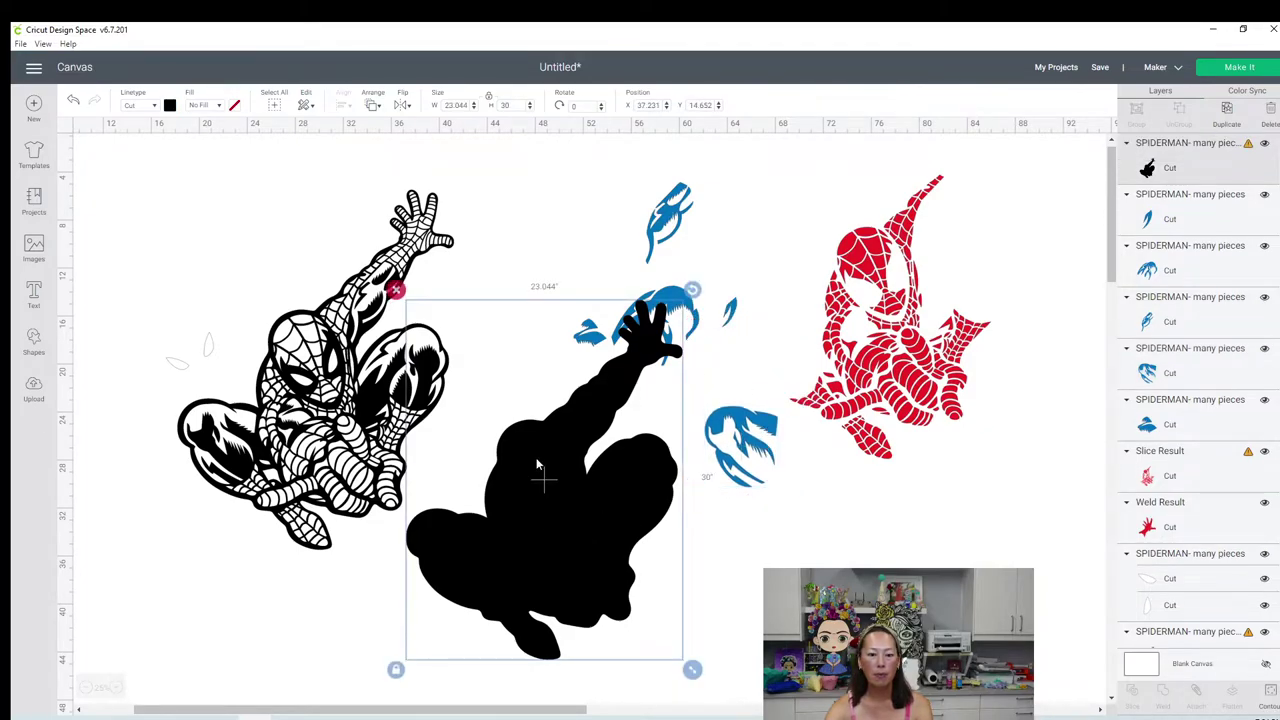
click(373, 106)
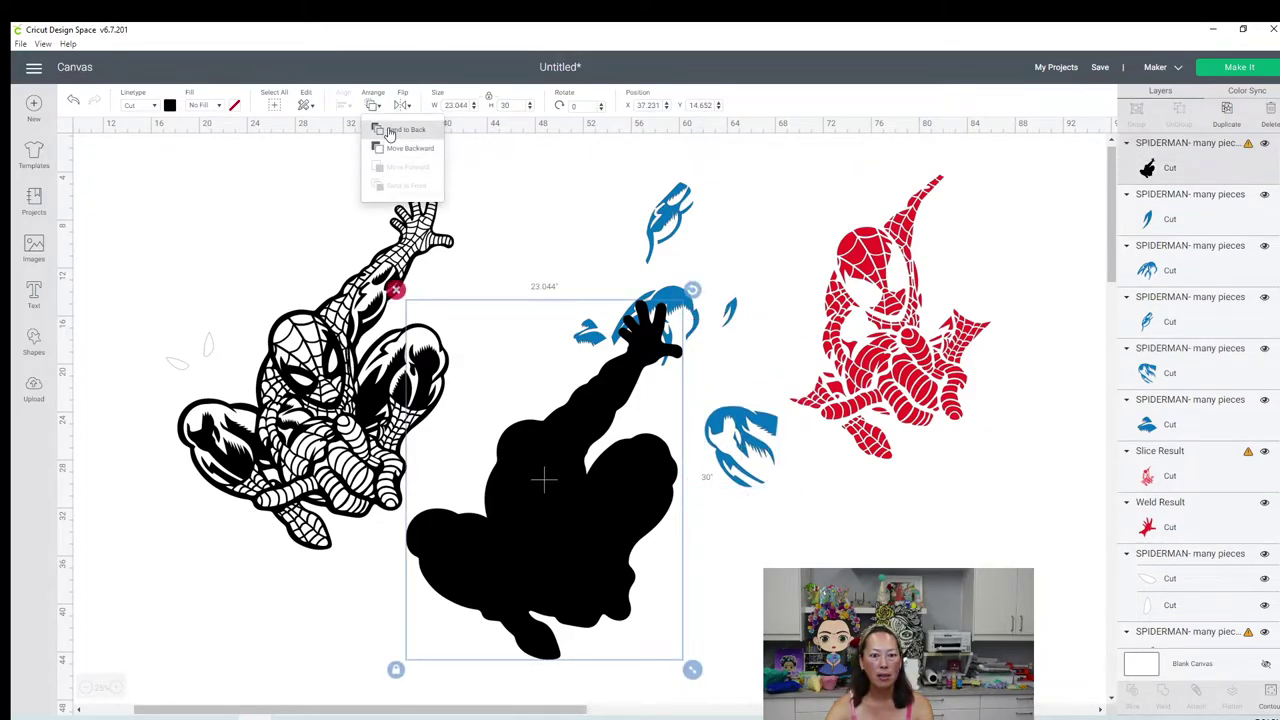
click(392, 130)
Step: Place the two blue leg pieces on the silhouette's knees, at about X 37.63, Y 32.41 and X 52.26, Y 26.04
click(735, 428)
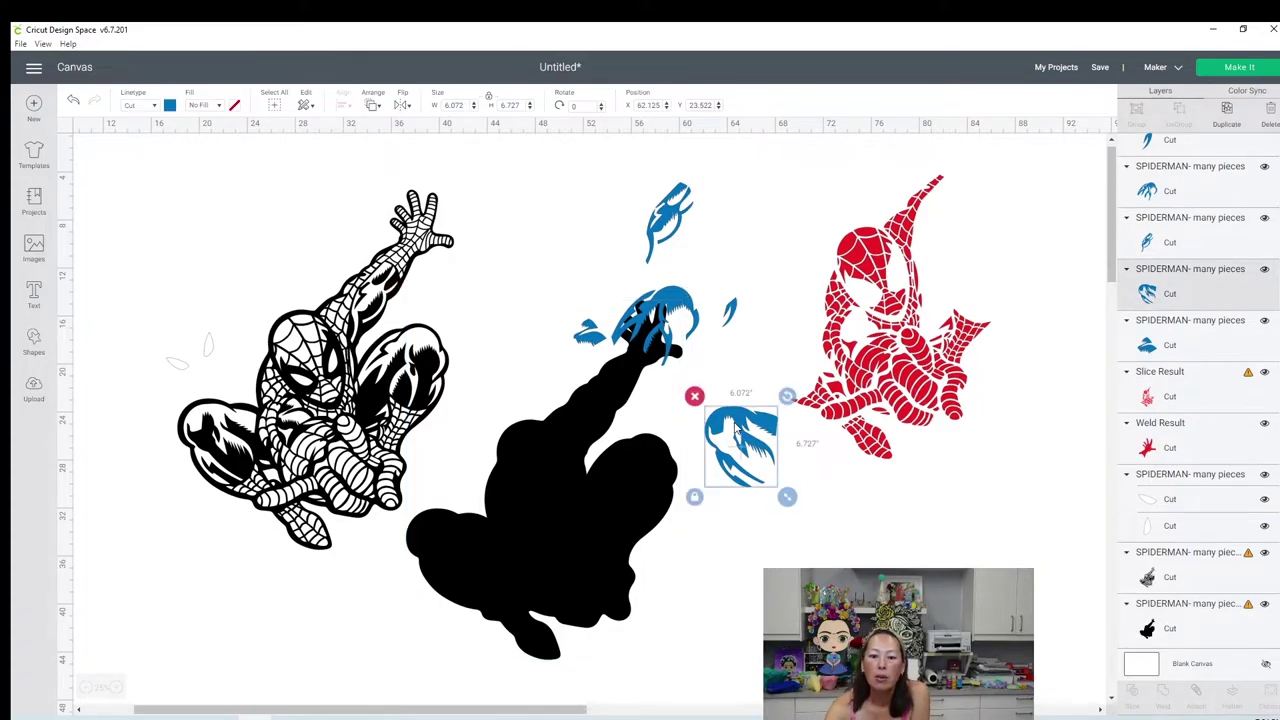
drag(715, 436, 423, 542)
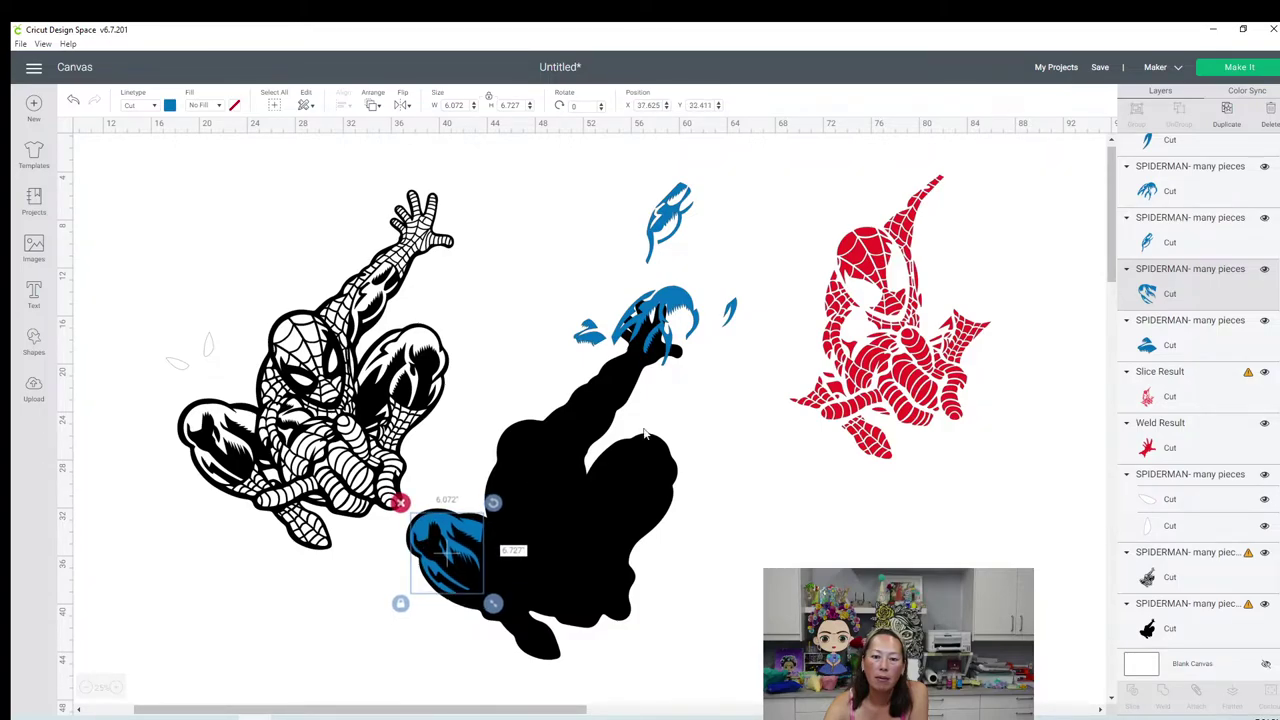
click(688, 312)
drag(672, 398, 658, 458)
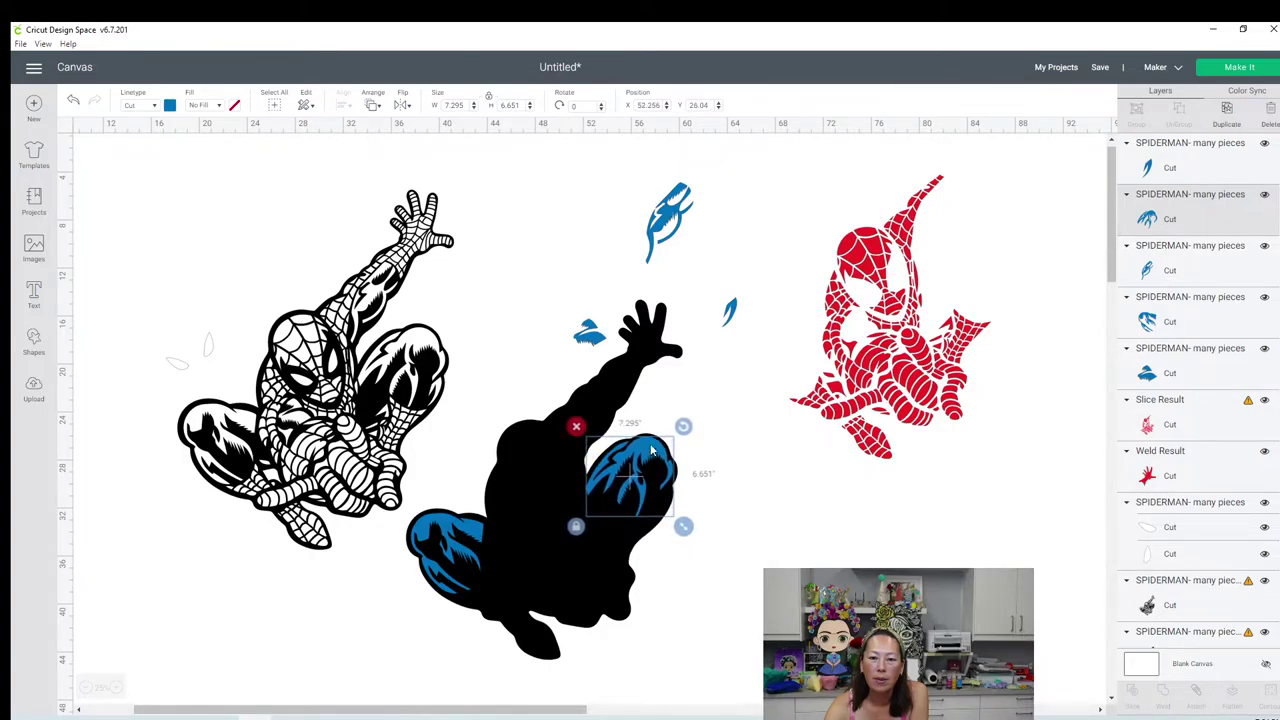
Step: Place the blue arm piece on the silhouette's raised arm at about X 51.56, Y 21.14
click(674, 211)
drag(674, 211, 585, 429)
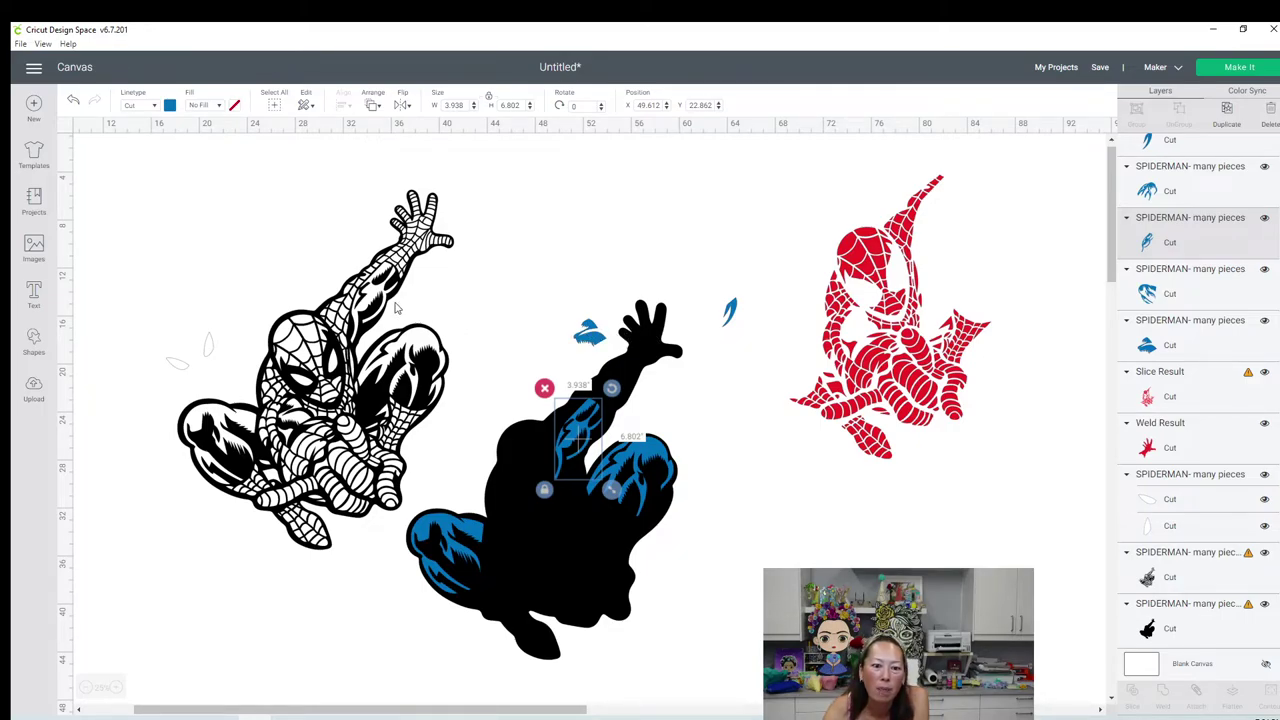
drag(575, 429, 599, 409)
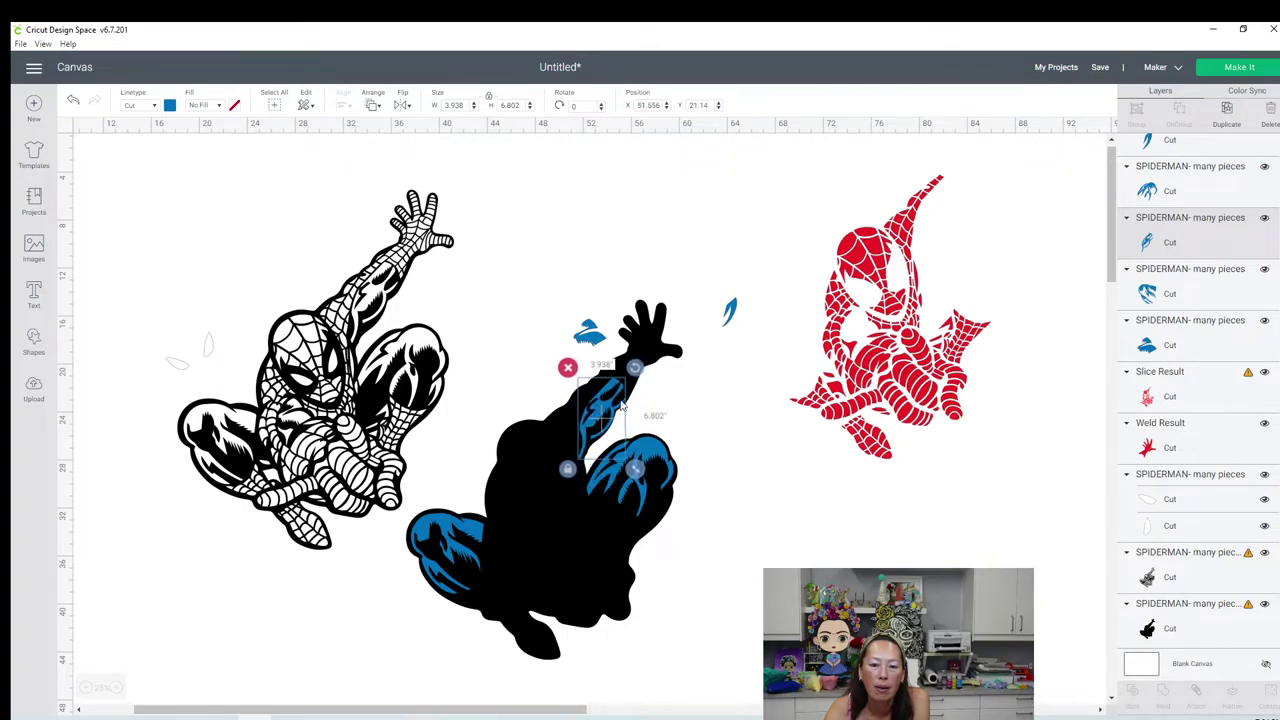
Step: Place the small blue leg piece at about X 58, Y 30.33, and the blue chest piece at about X 46.32, Y 31.75 on the silhouette
click(730, 313)
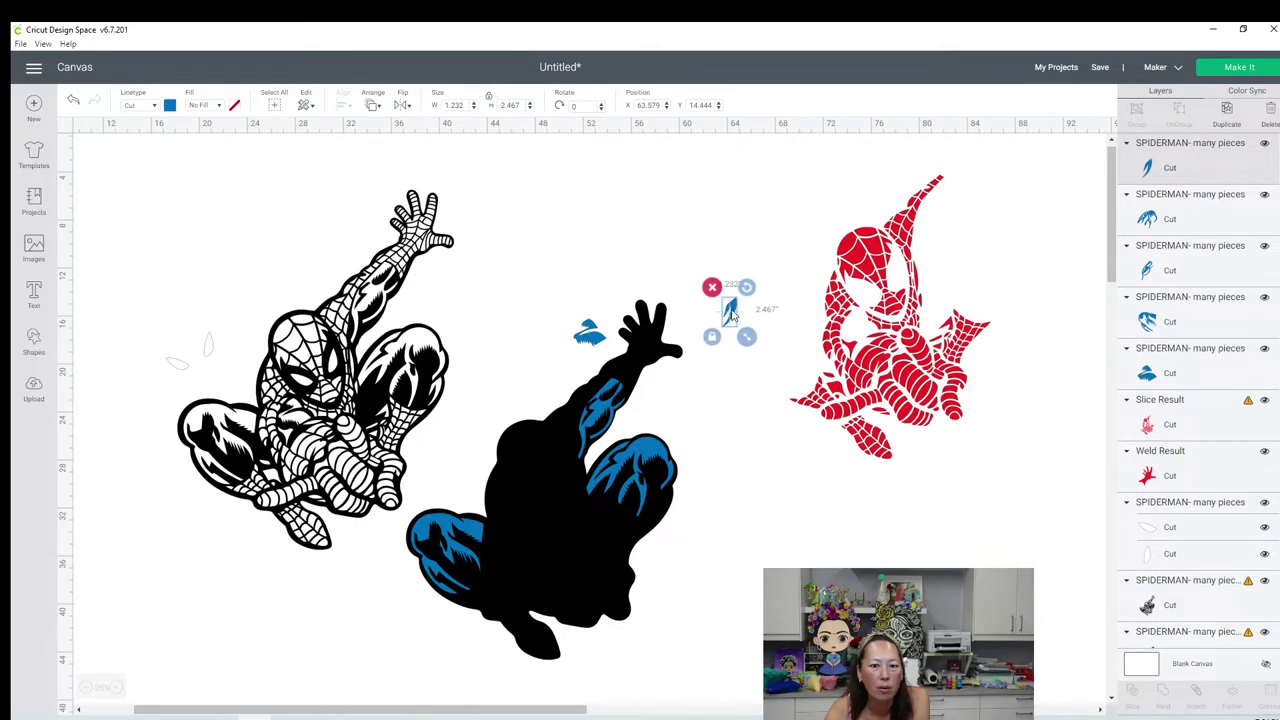
drag(732, 315, 666, 511)
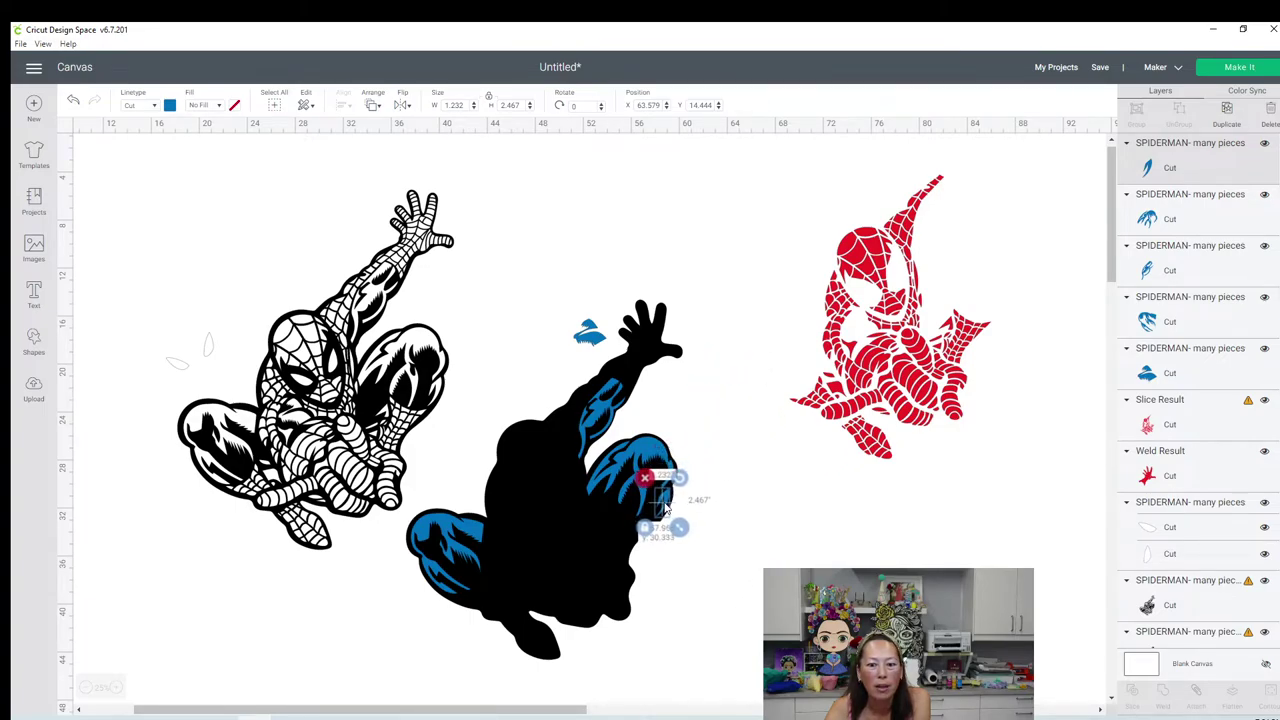
click(590, 340)
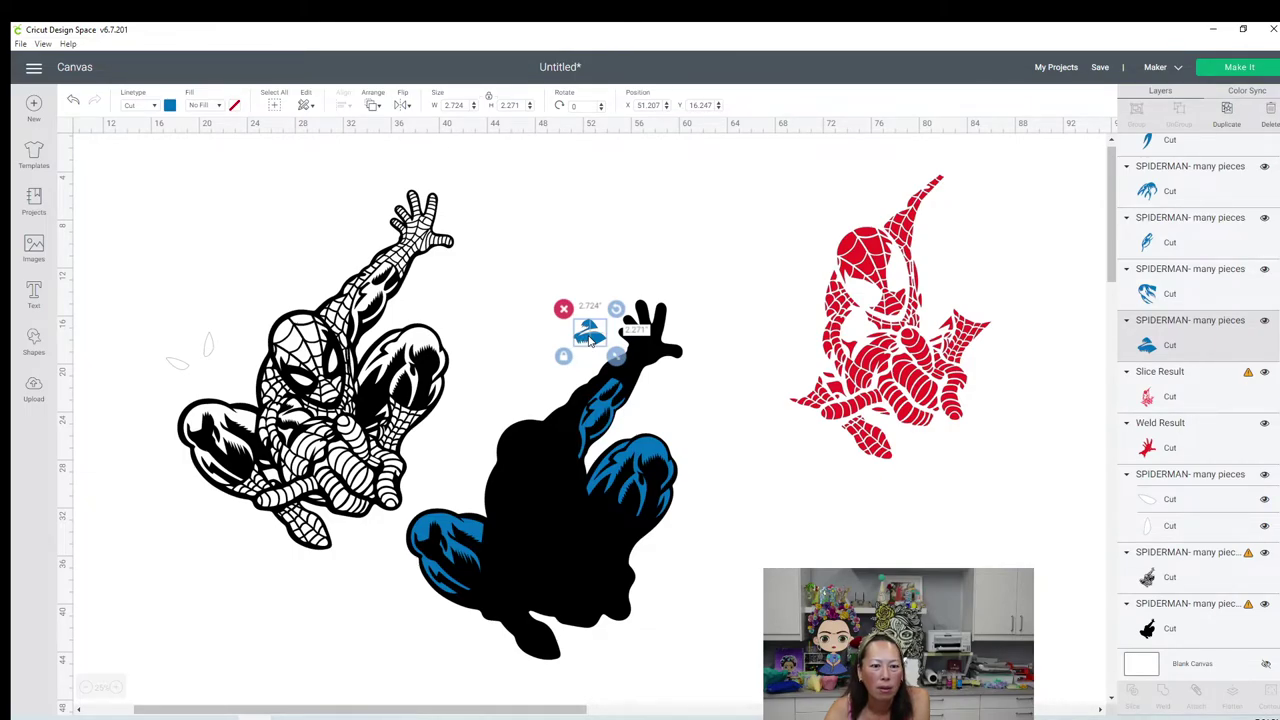
drag(590, 340, 531, 527)
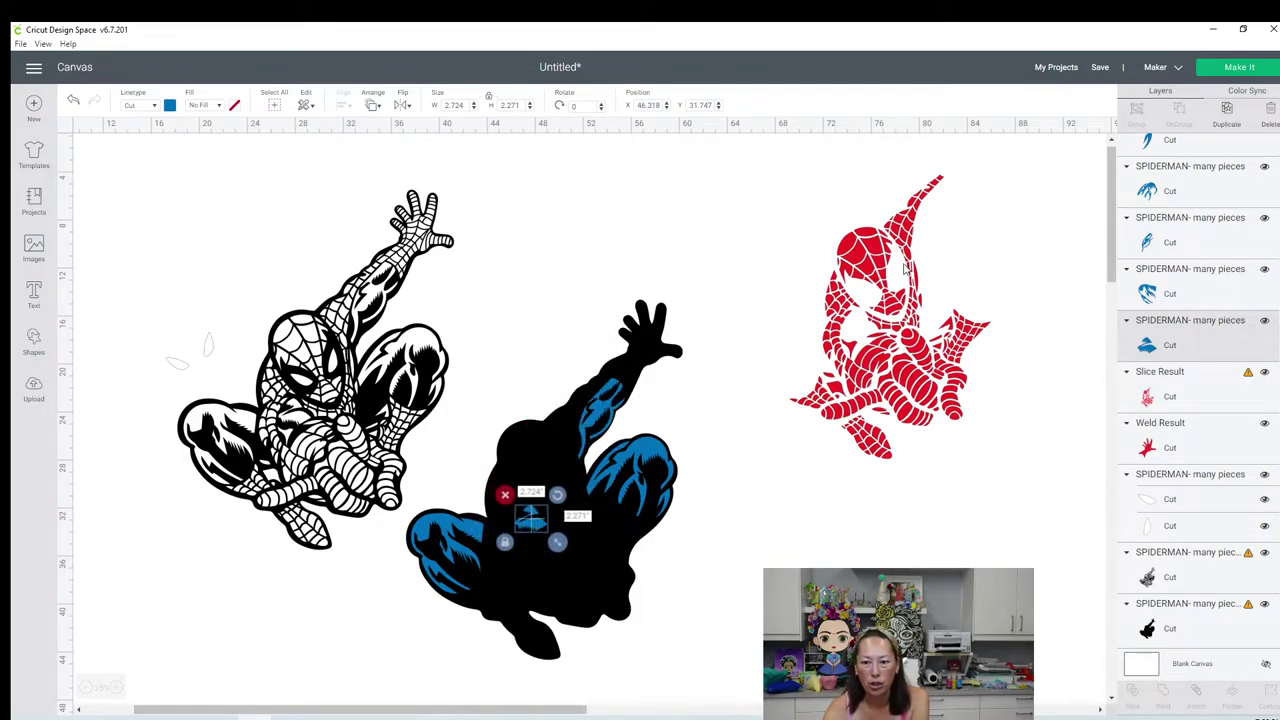
Step: Place the red hand on the silhouette's raised hand at about X 53.69, Y 14.86
click(1170, 385)
drag(439, 713, 529, 712)
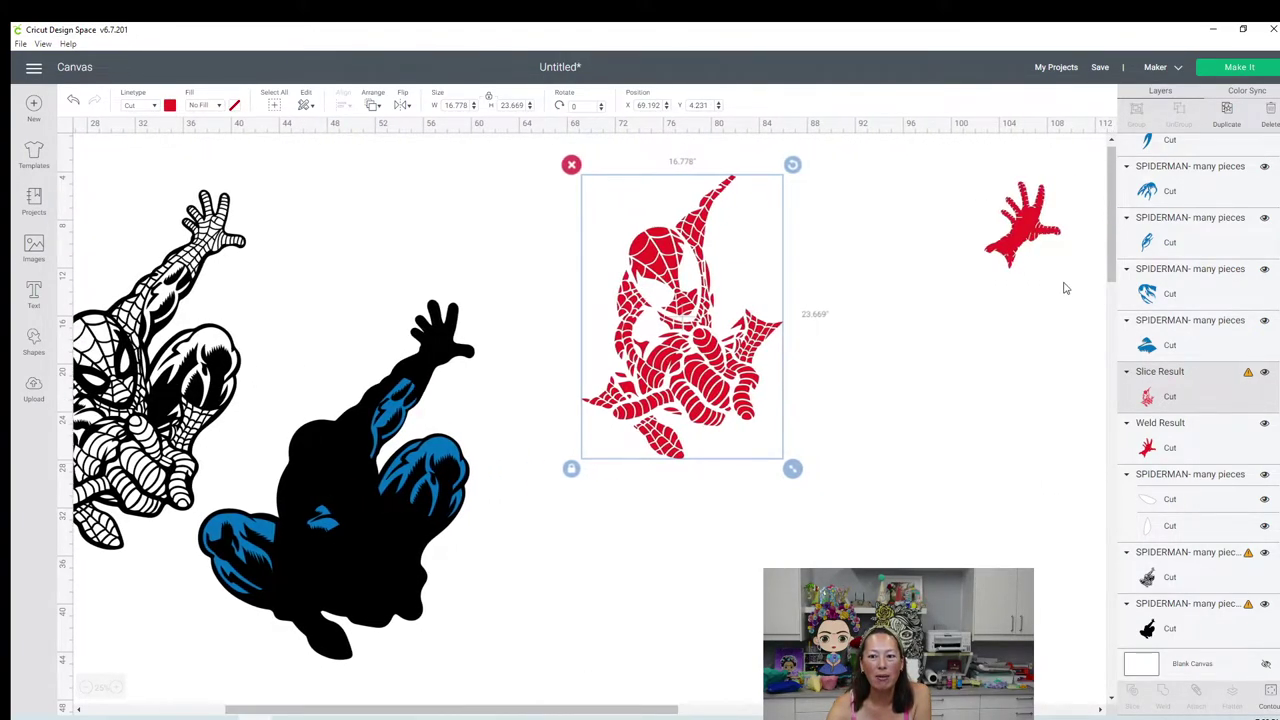
drag(1026, 224, 439, 343)
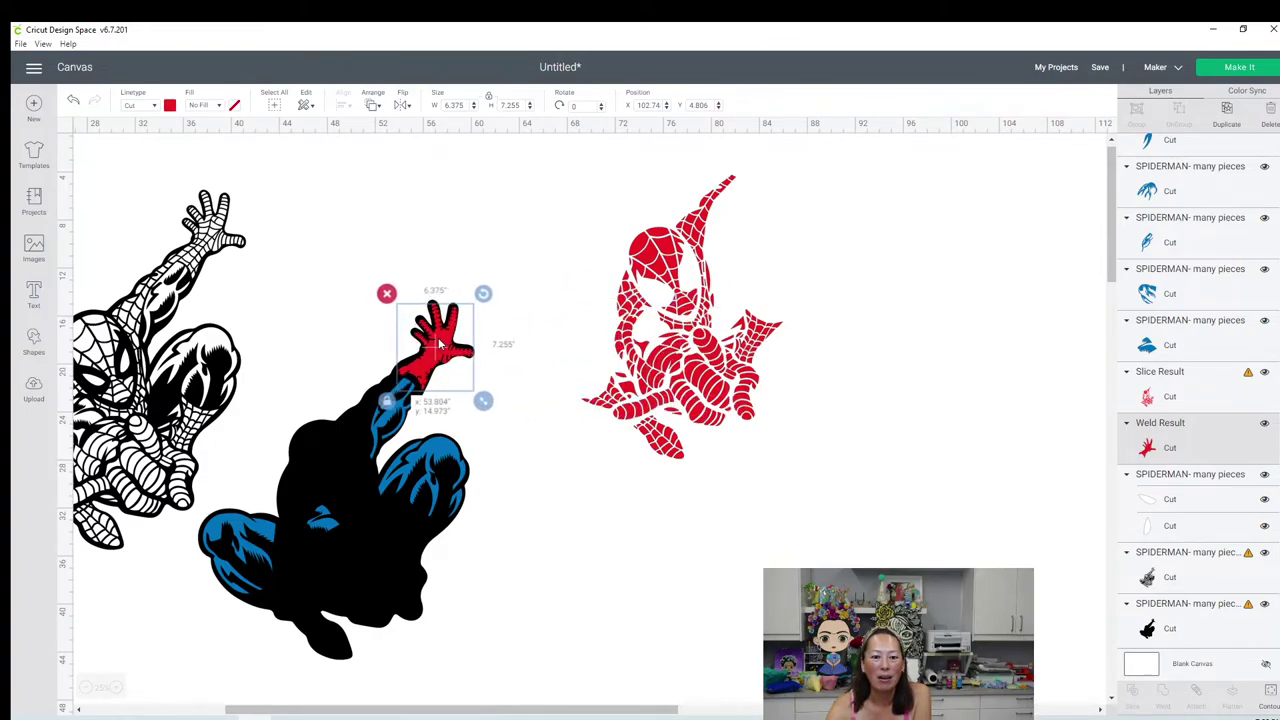
drag(438, 335, 435, 336)
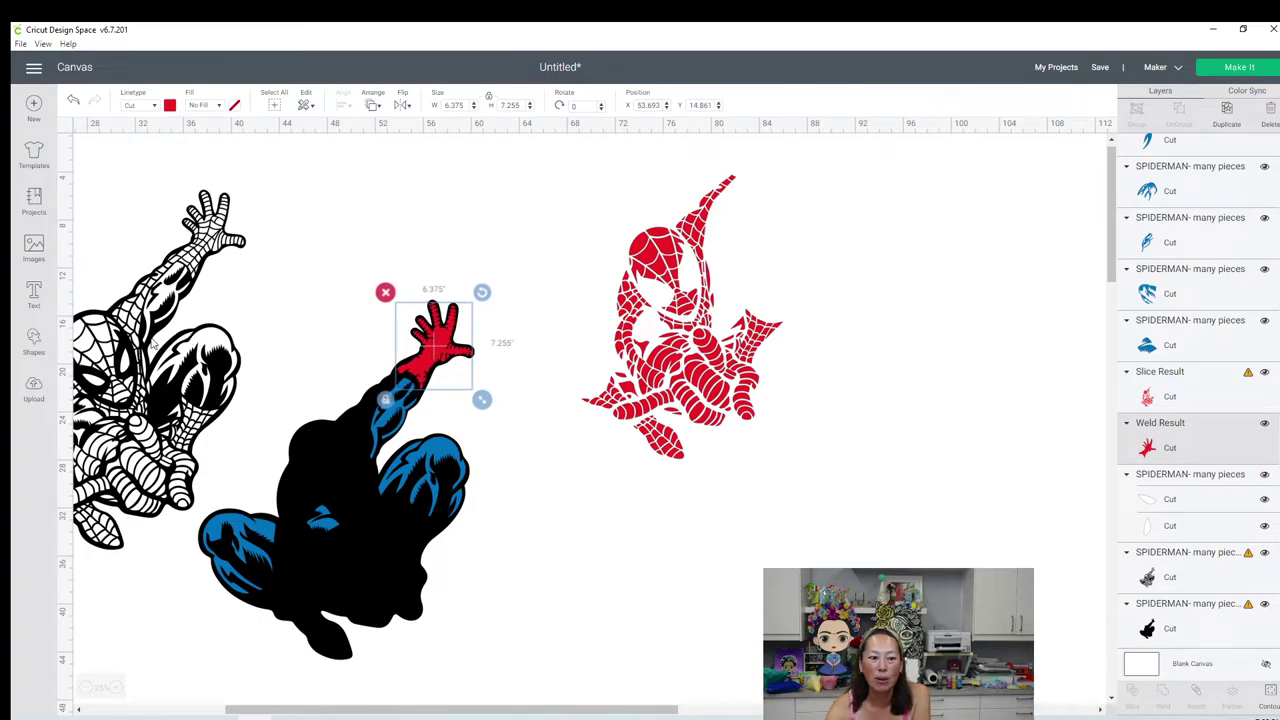
Step: Bring the detailed black outline to the front and lay it over the silhouette at about X 37.23, Y 14.71
click(155, 343)
click(375, 106)
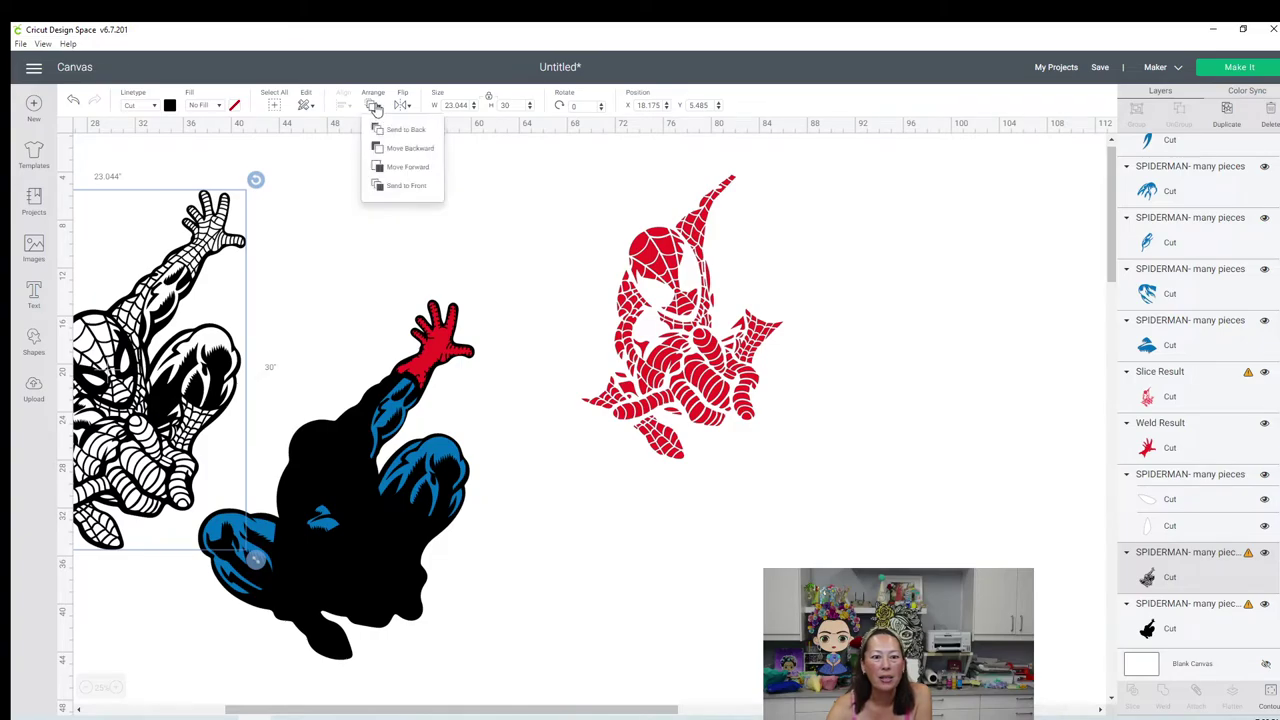
click(390, 187)
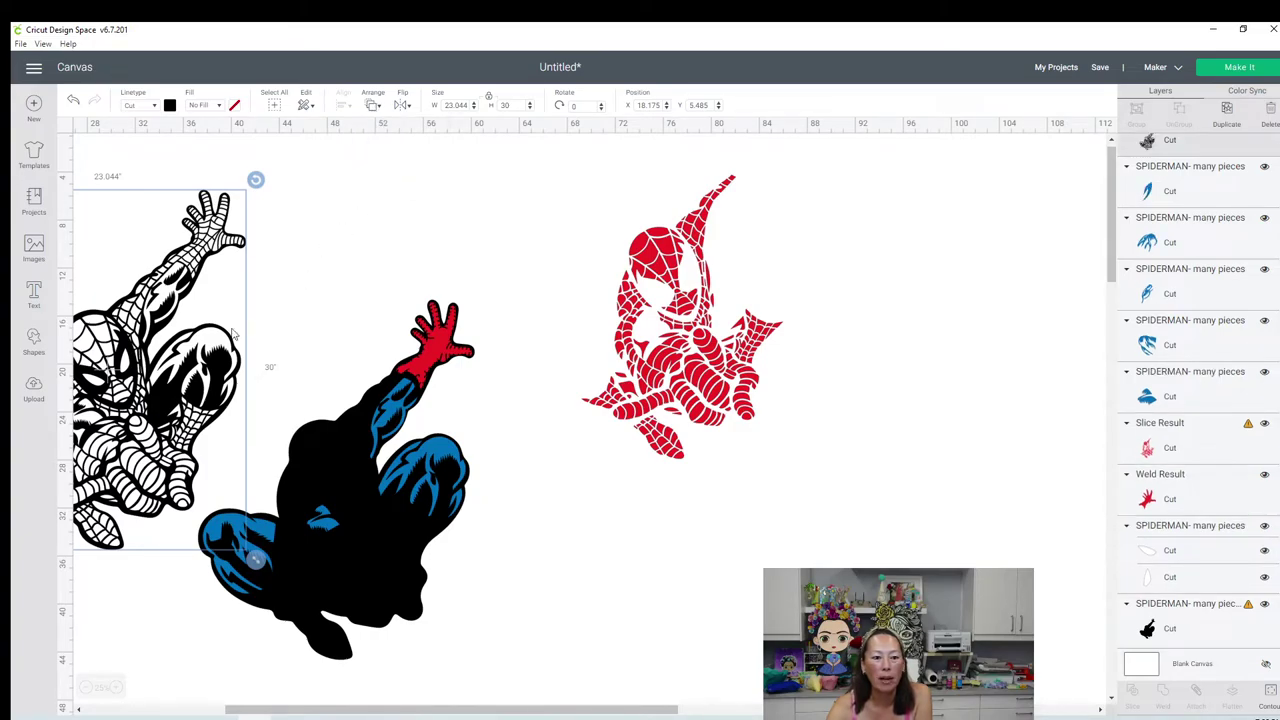
drag(130, 361, 355, 470)
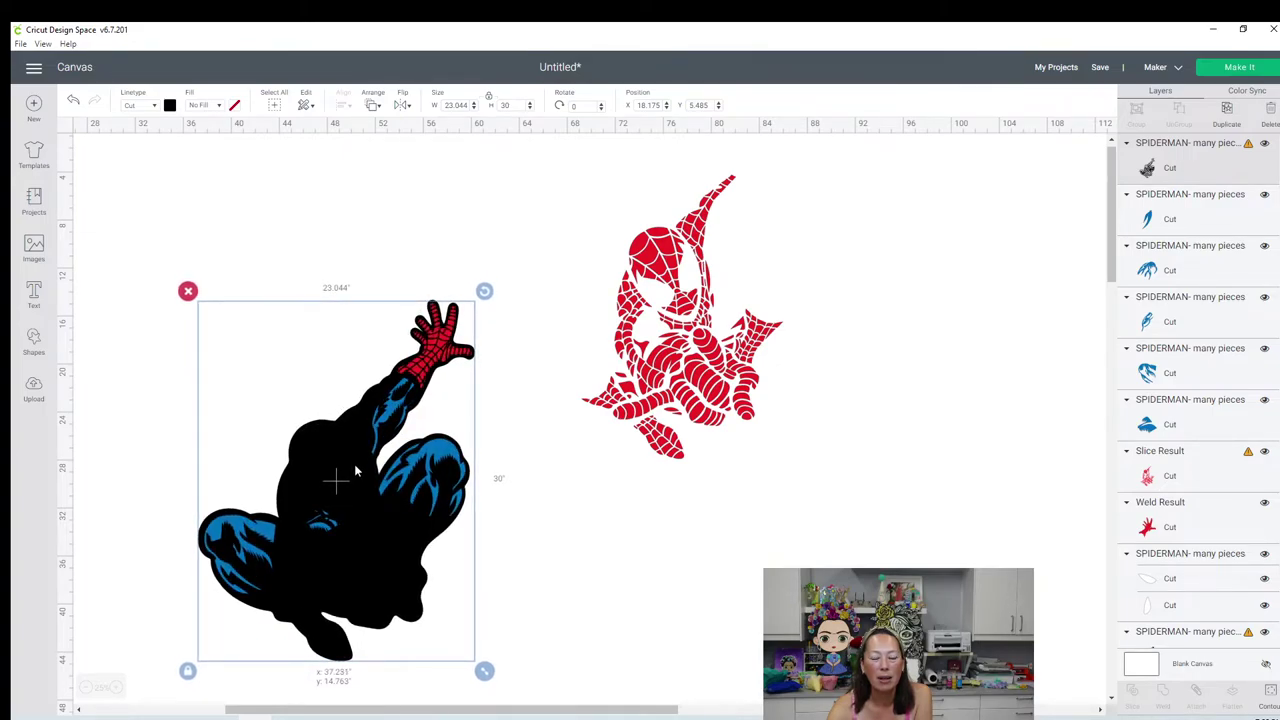
drag(355, 470, 356, 469)
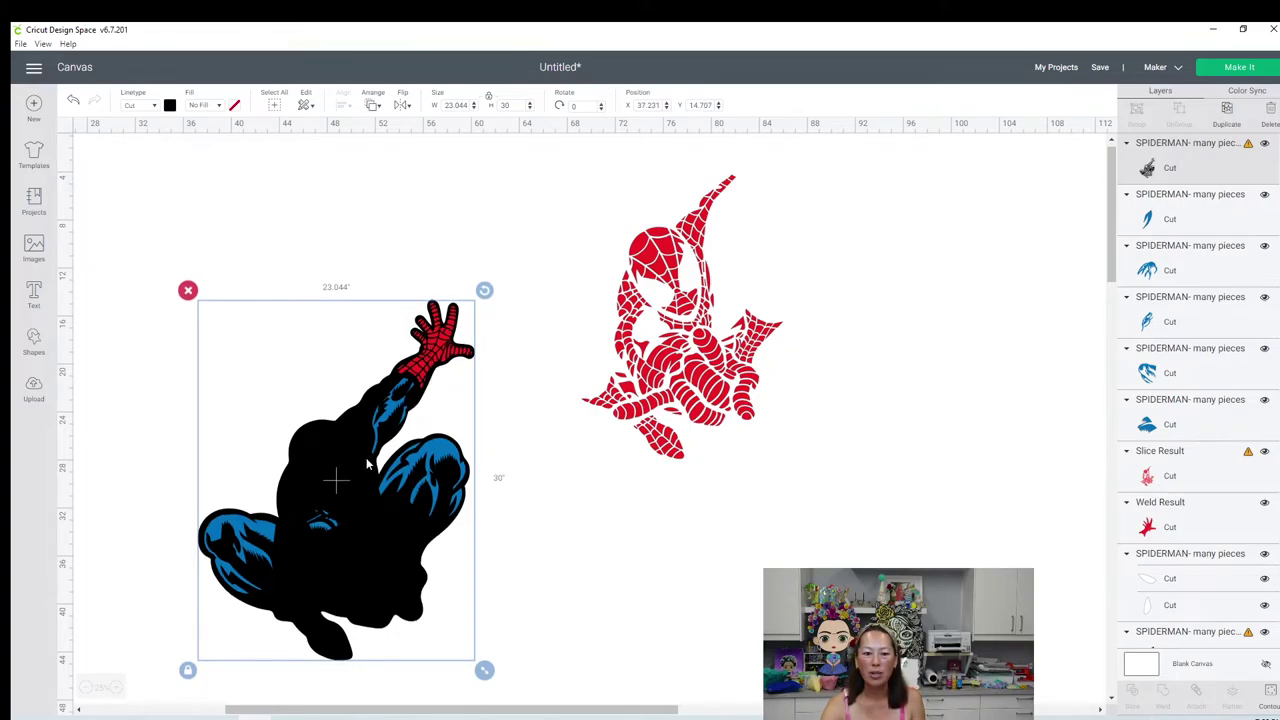
Step: Clear the silhouette by moving the outline to about X 26.12, Y 2.49, the red hand above, and all blue pieces onto the red body
drag(337, 490, 226, 345)
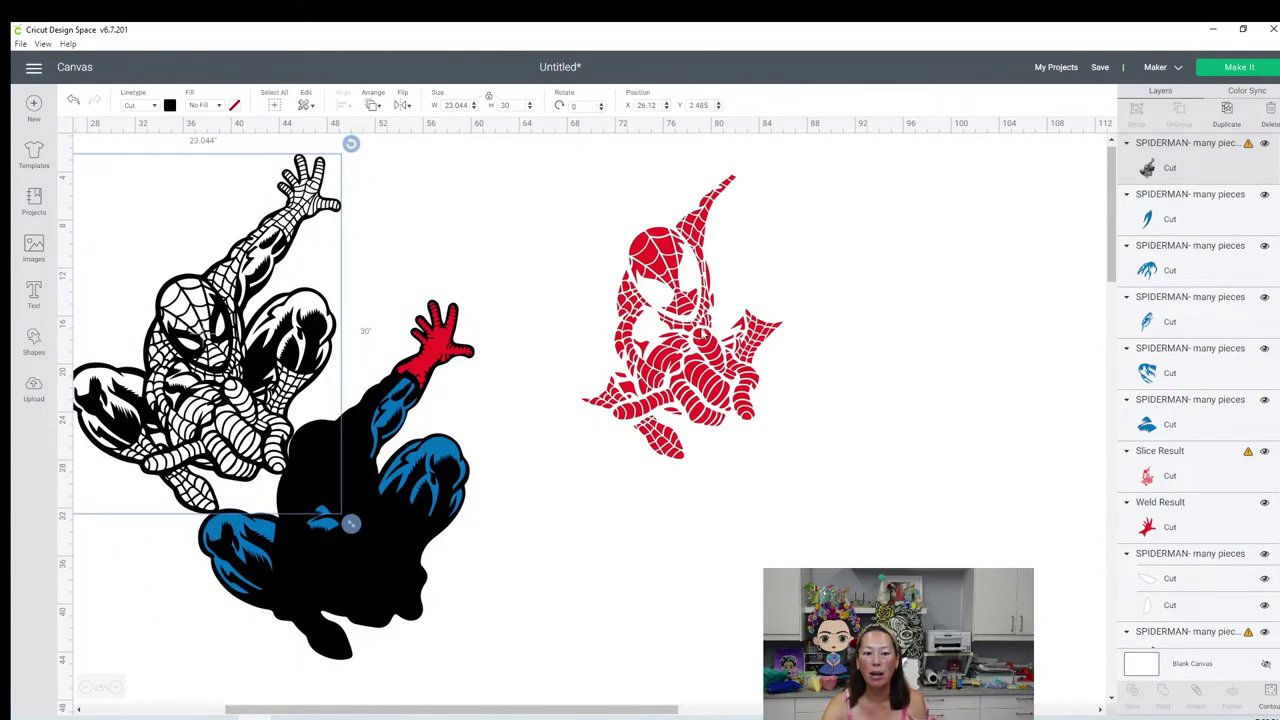
drag(443, 360, 545, 199)
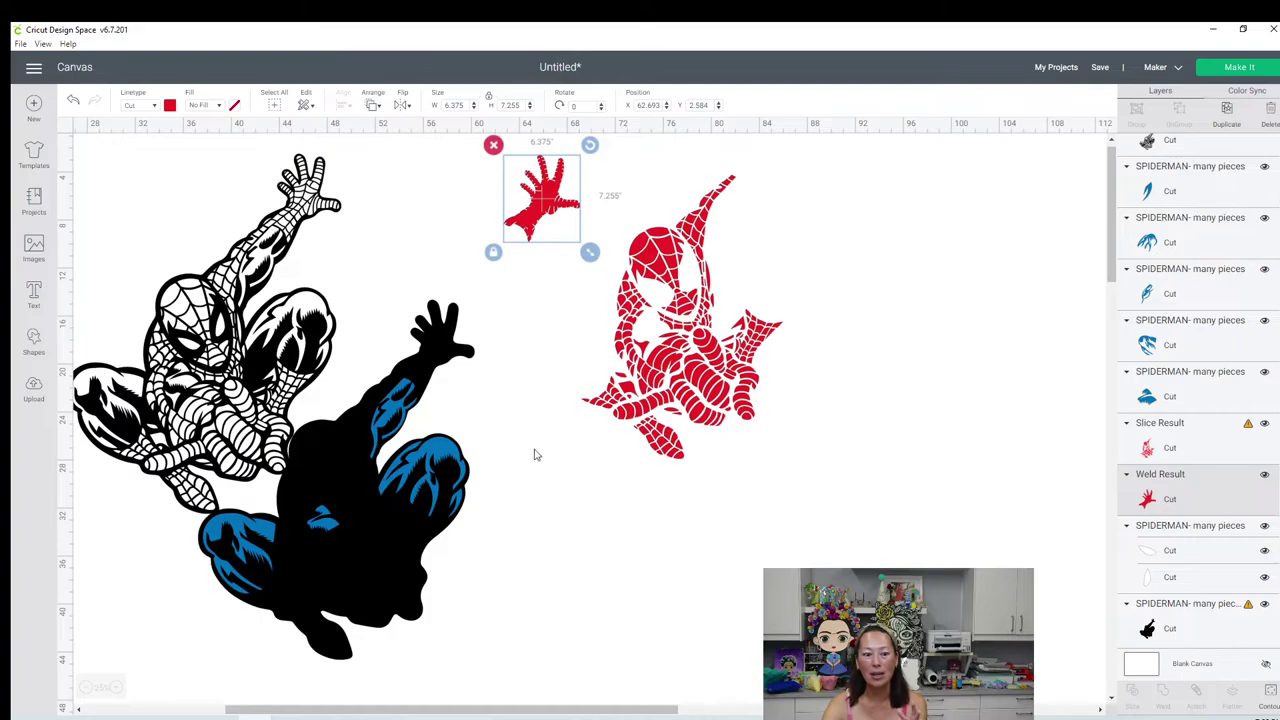
drag(425, 483, 645, 252)
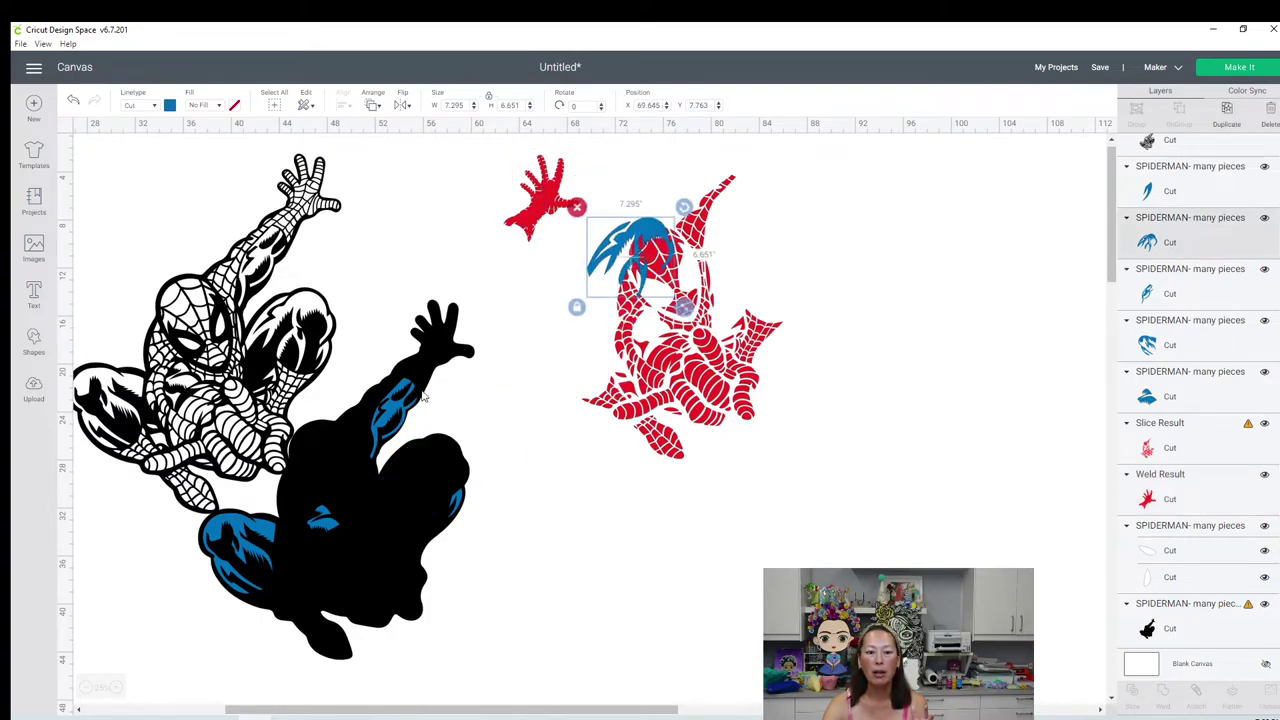
drag(471, 377, 627, 258)
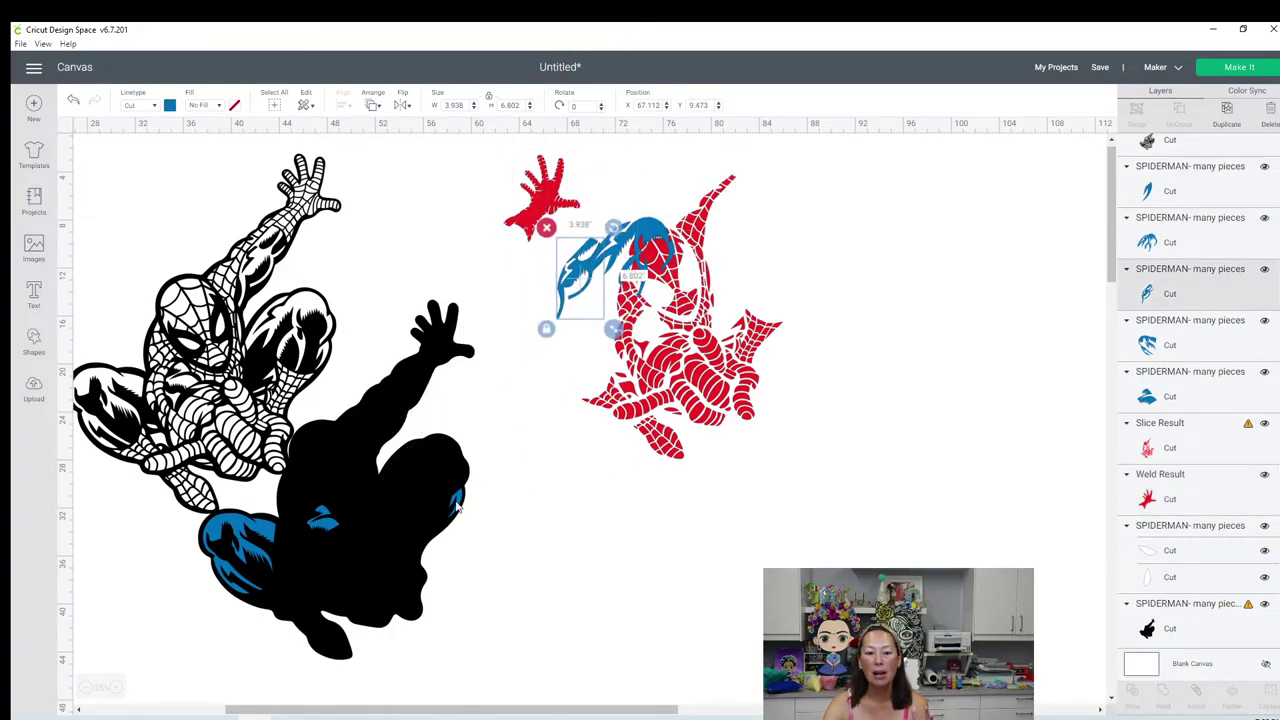
click(323, 428)
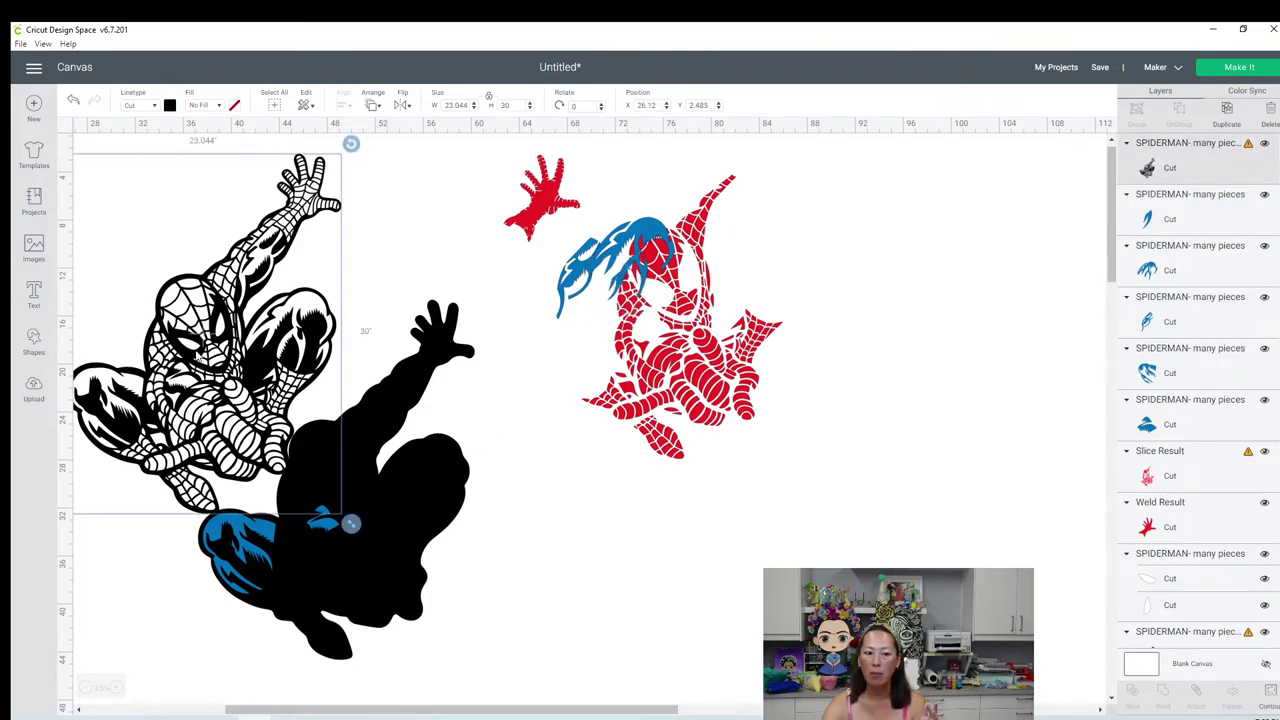
drag(328, 535, 620, 292)
drag(238, 540, 626, 294)
click(287, 553)
scroll(324, 532, down, 3)
scroll(324, 530, up, 3)
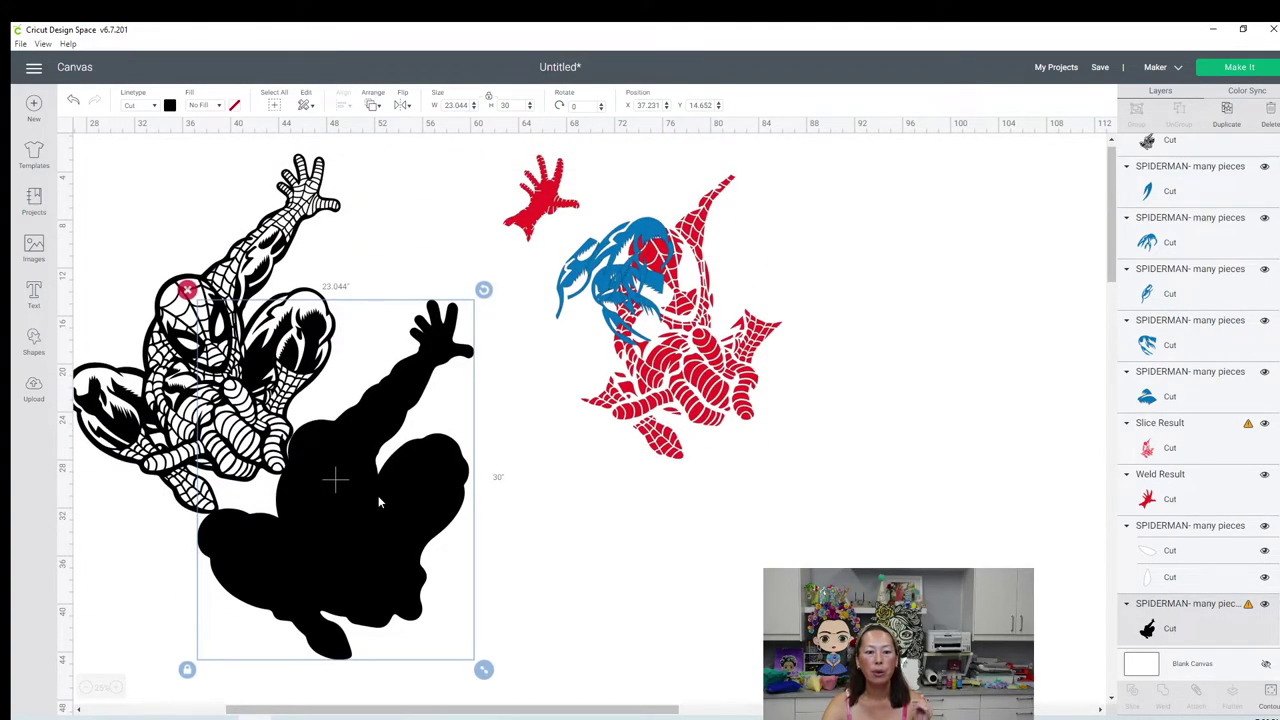
Step: Move the detailed outline to the far side of the red body, and the silhouette to about X 29.34, Y 4.21
click(271, 235)
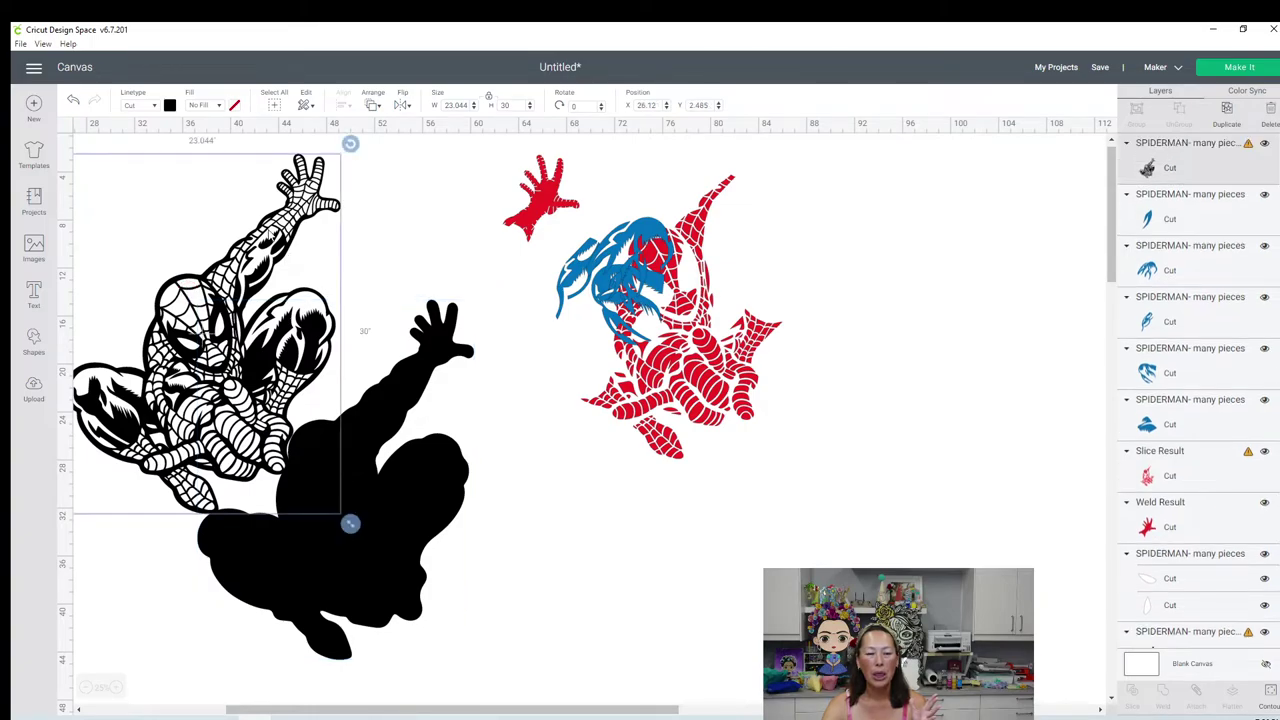
drag(271, 235, 940, 281)
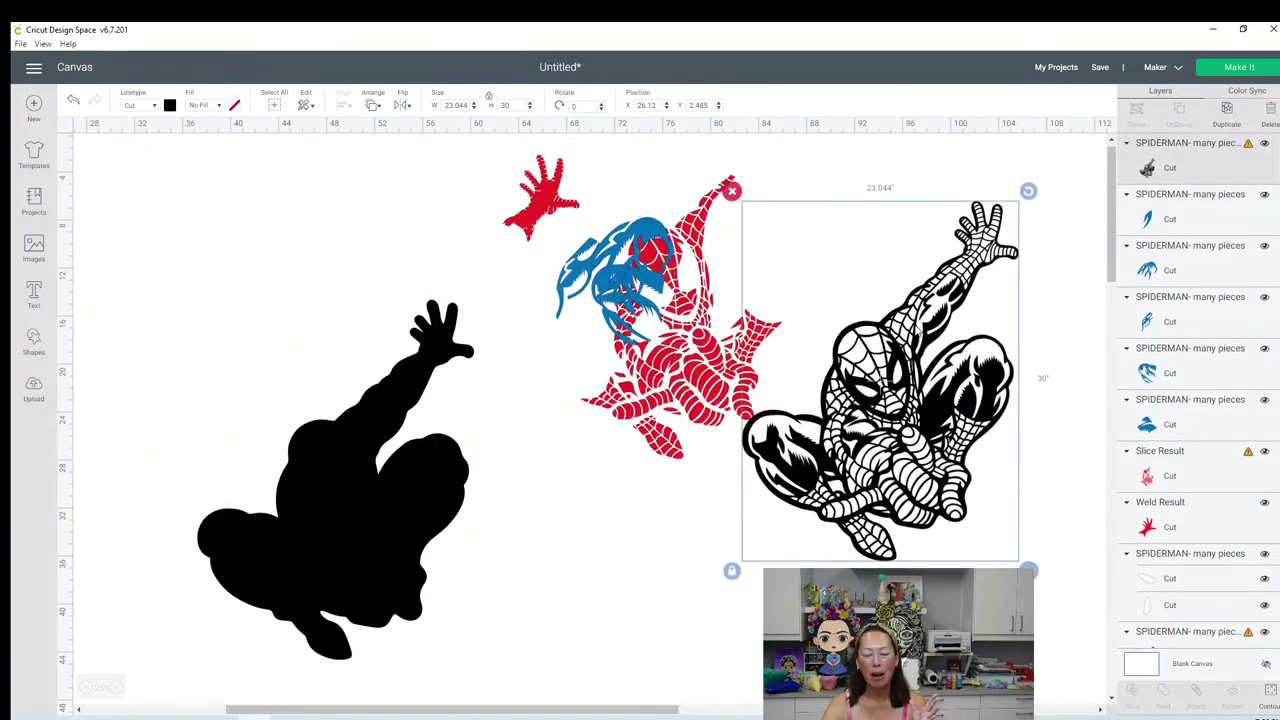
drag(382, 501, 288, 375)
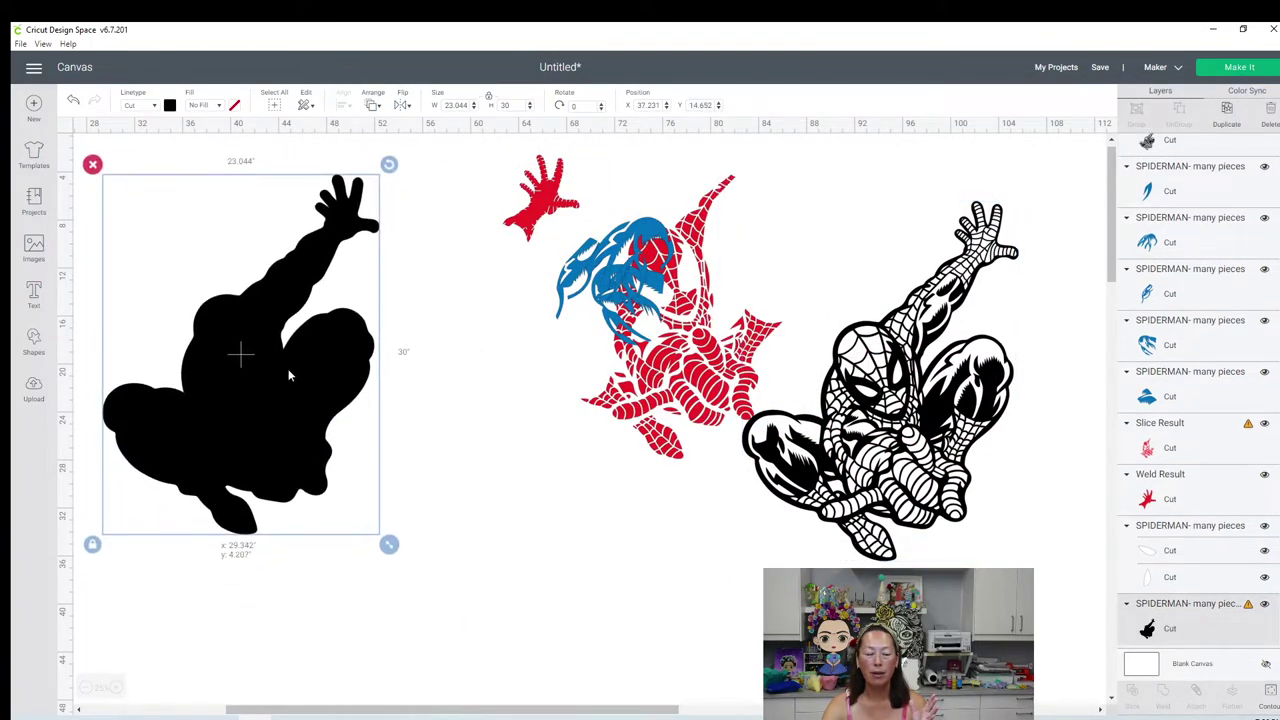
click(473, 579)
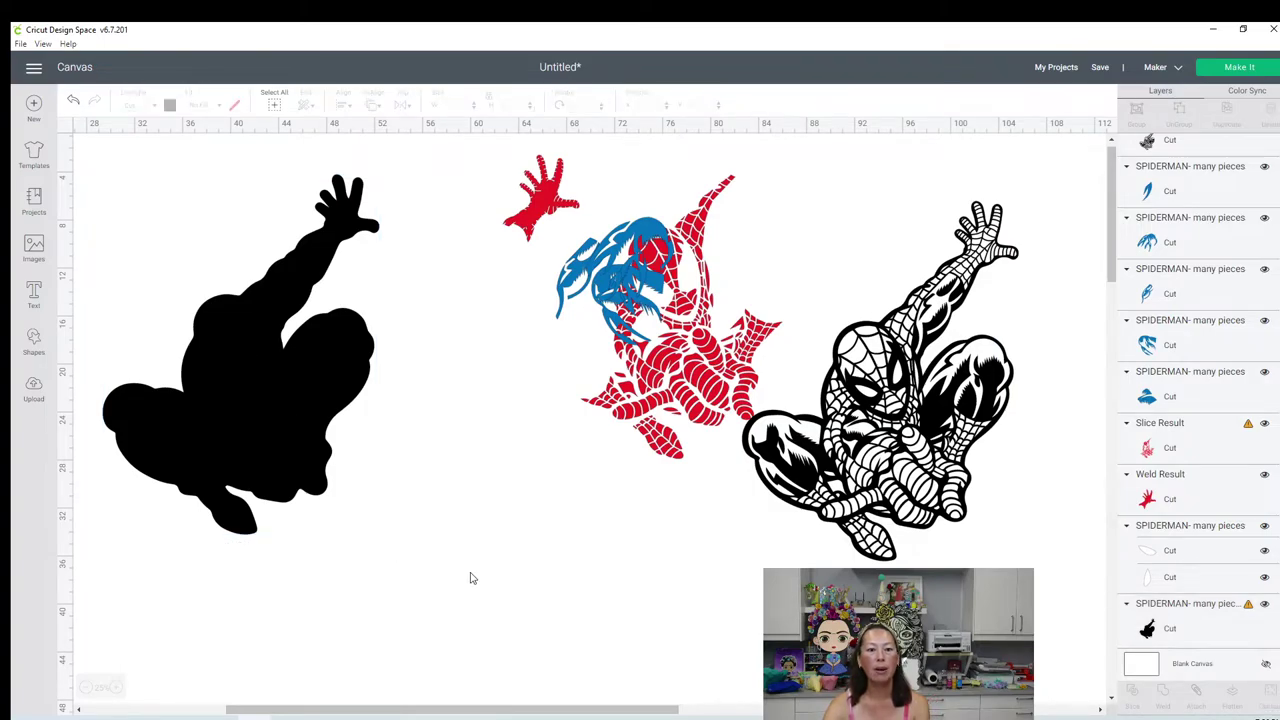
Step: Add a square near the silhouette's upper-left corner and set its size to 11 by 11 inches
click(240, 387)
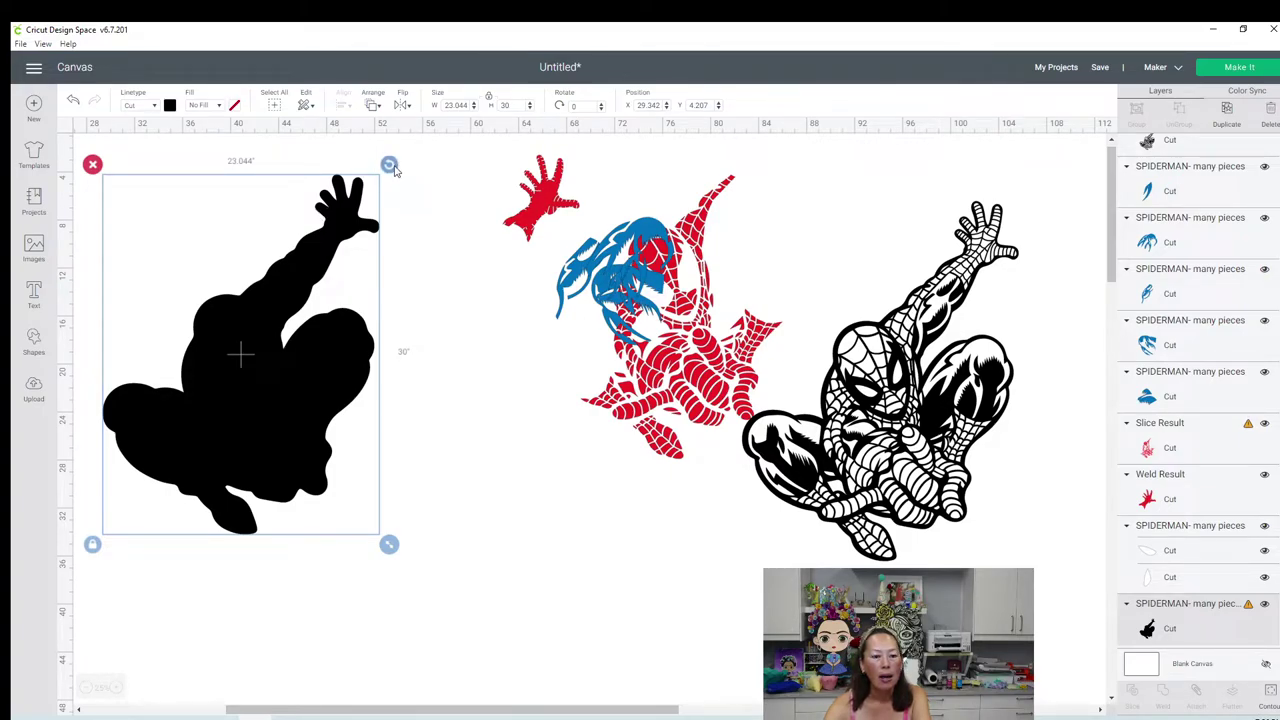
click(34, 338)
click(87, 250)
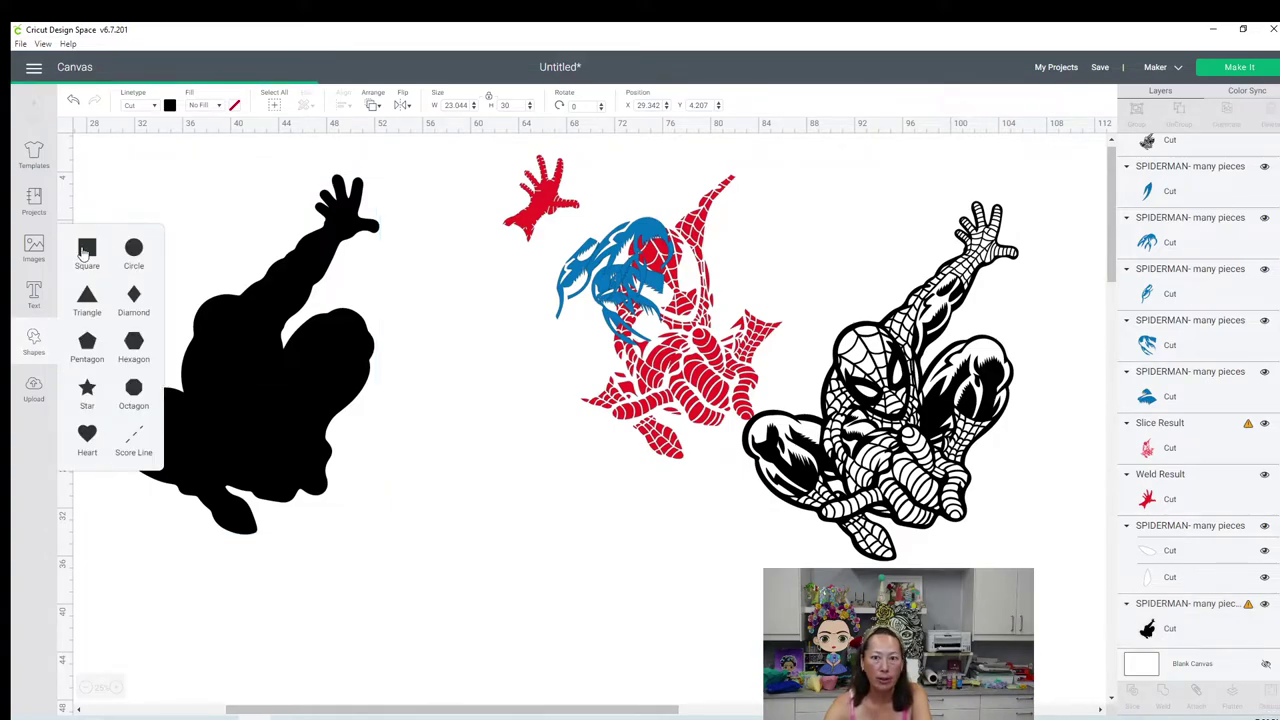
drag(149, 209, 124, 187)
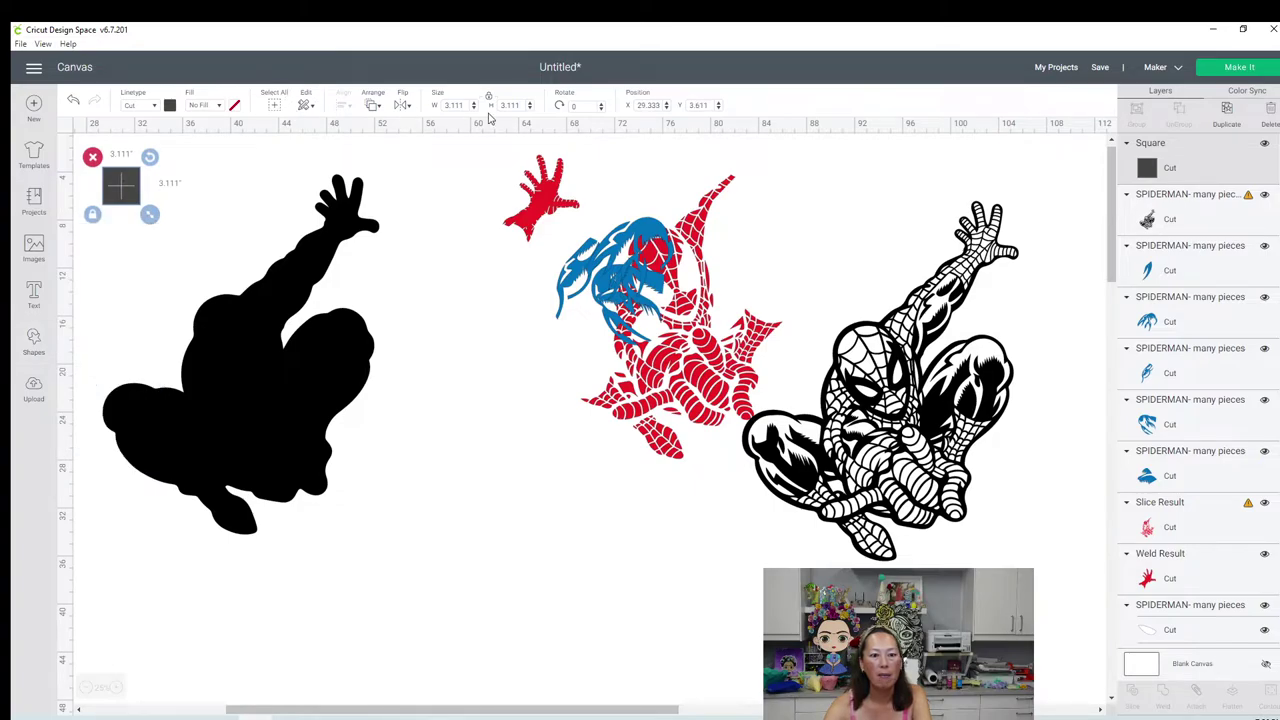
click(454, 106)
text(11)
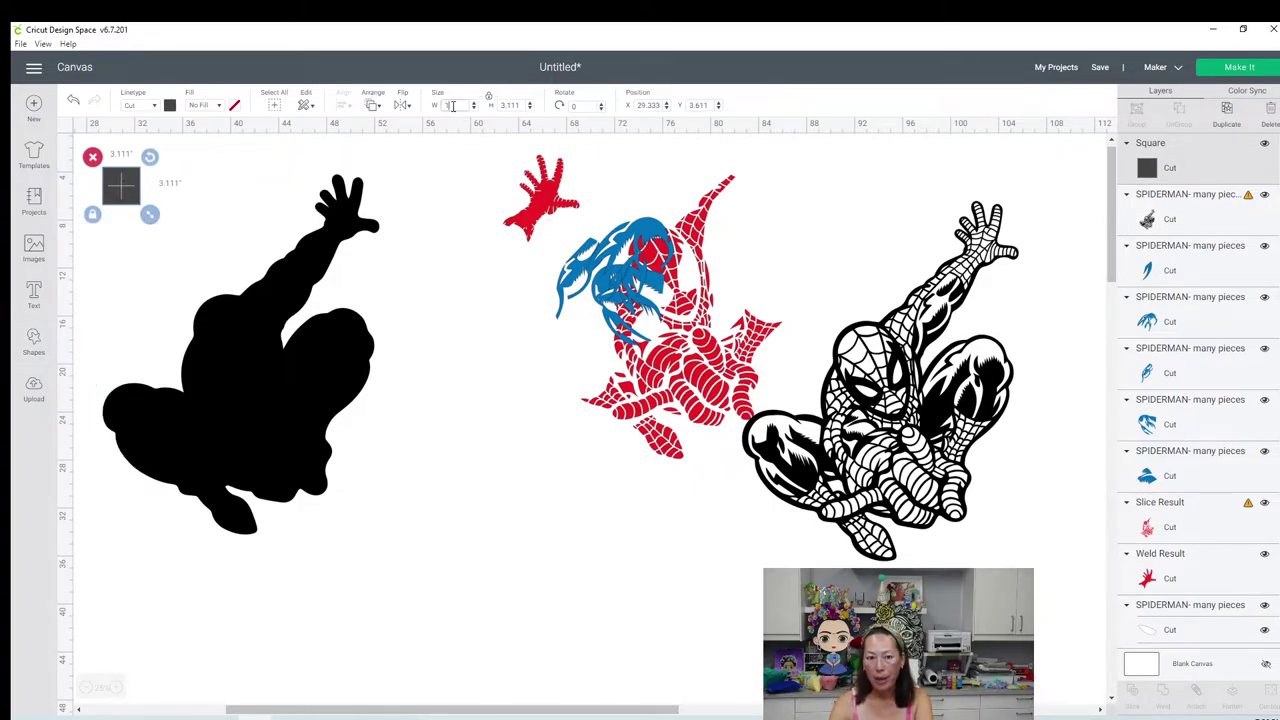
key(Tab)
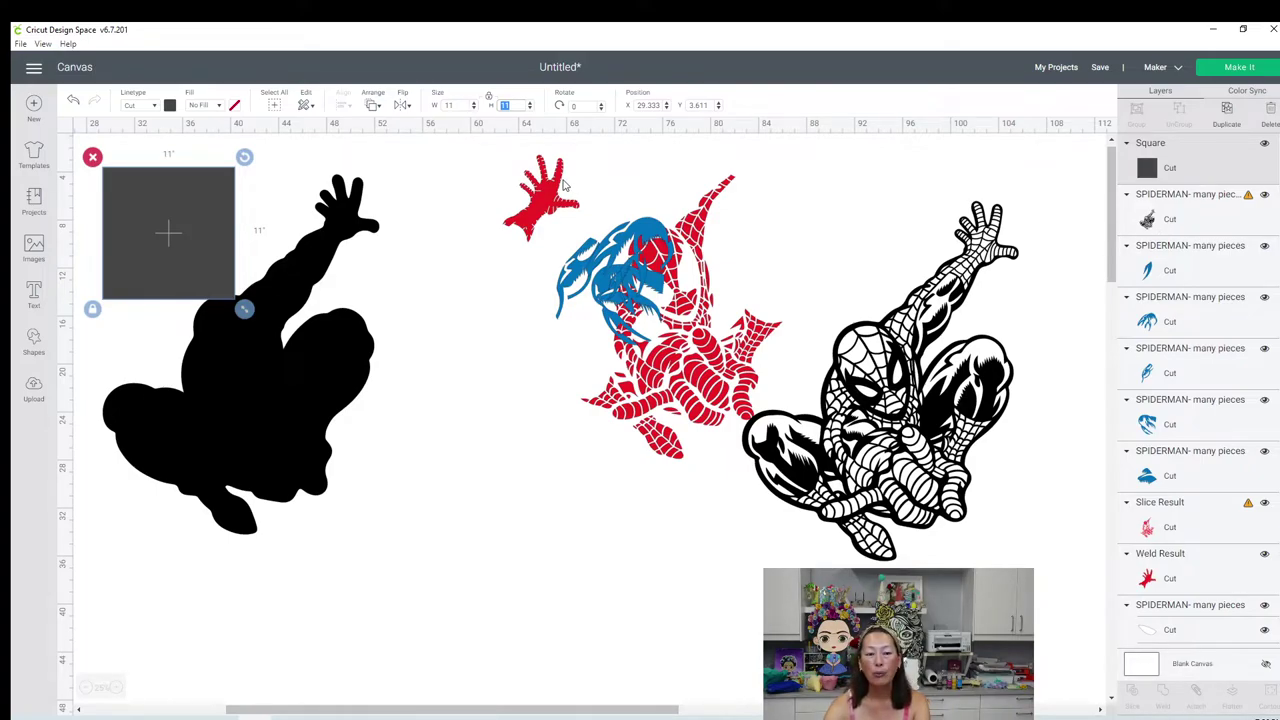
Step: Shift the silhouette a few inches to the right and position the square at X 29, Y 4
drag(292, 356, 340, 355)
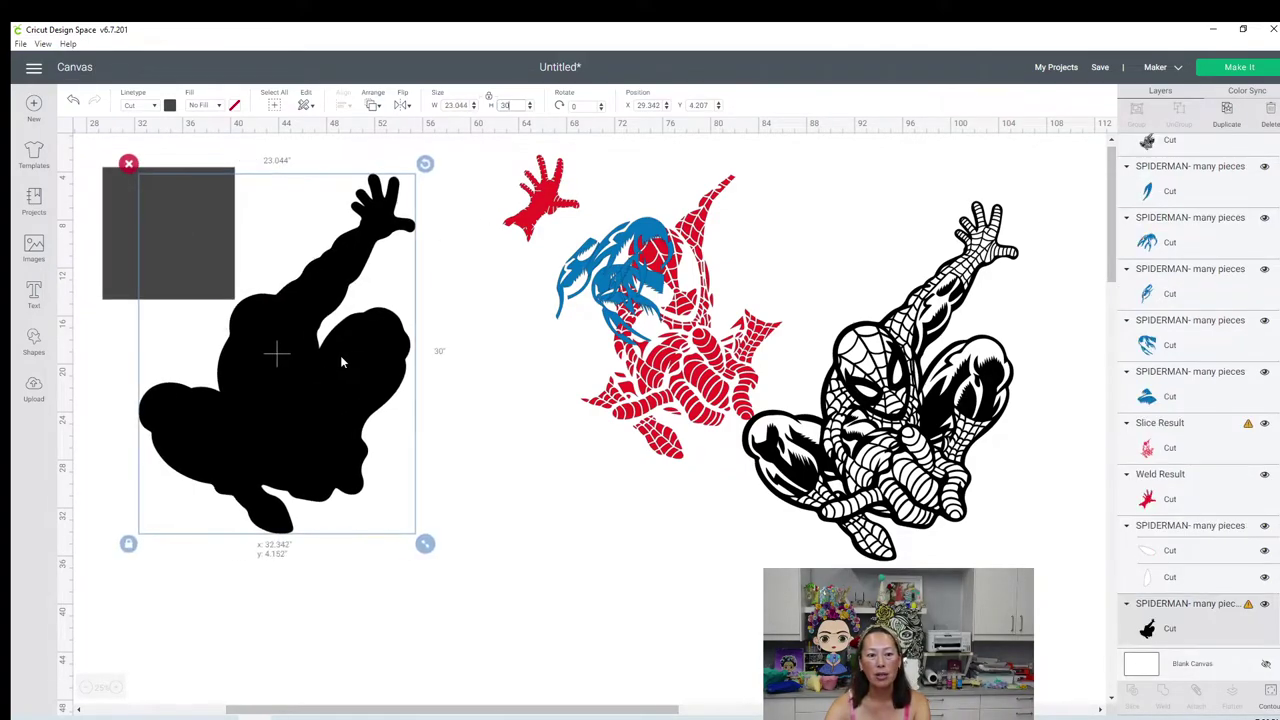
click(126, 205)
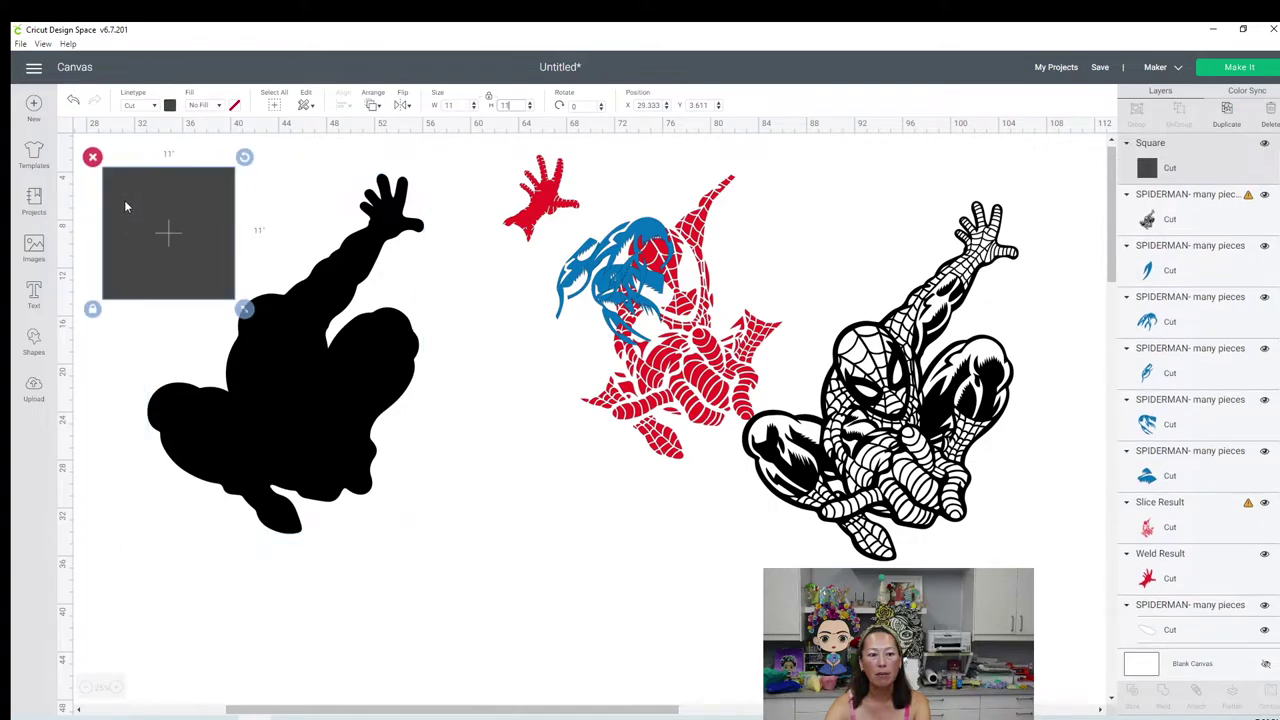
click(648, 104)
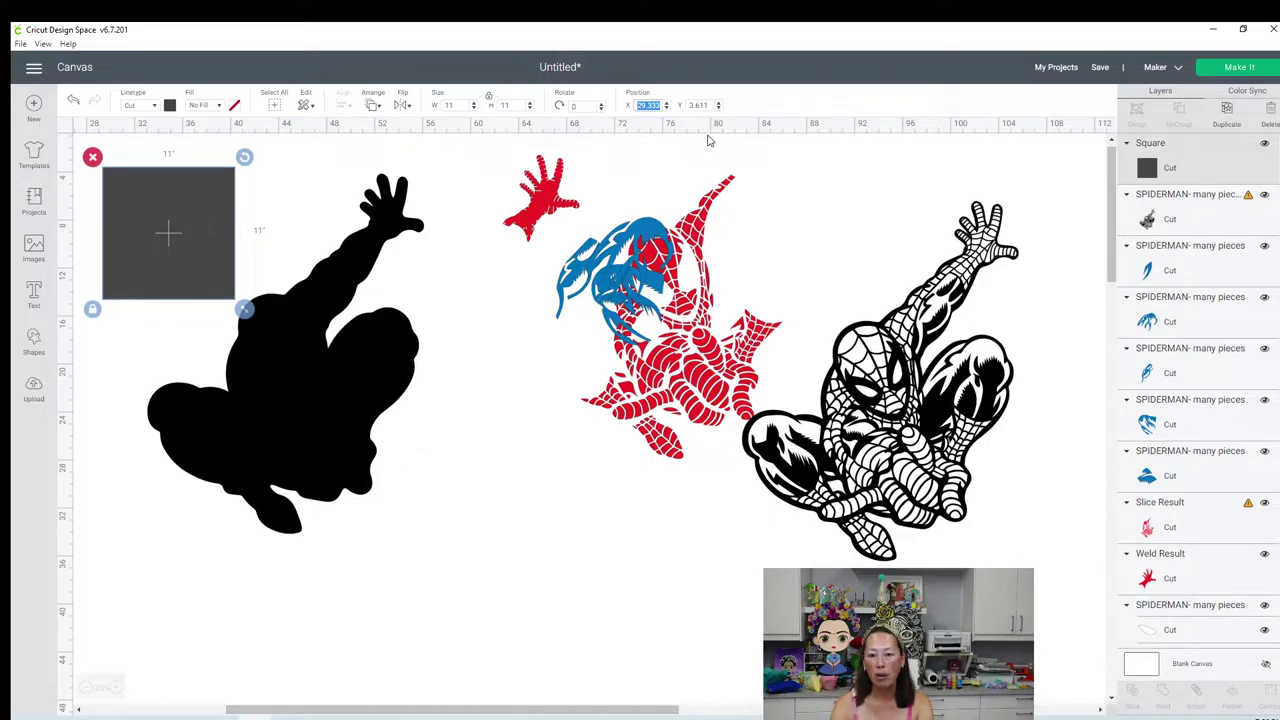
text(29)
key(Tab)
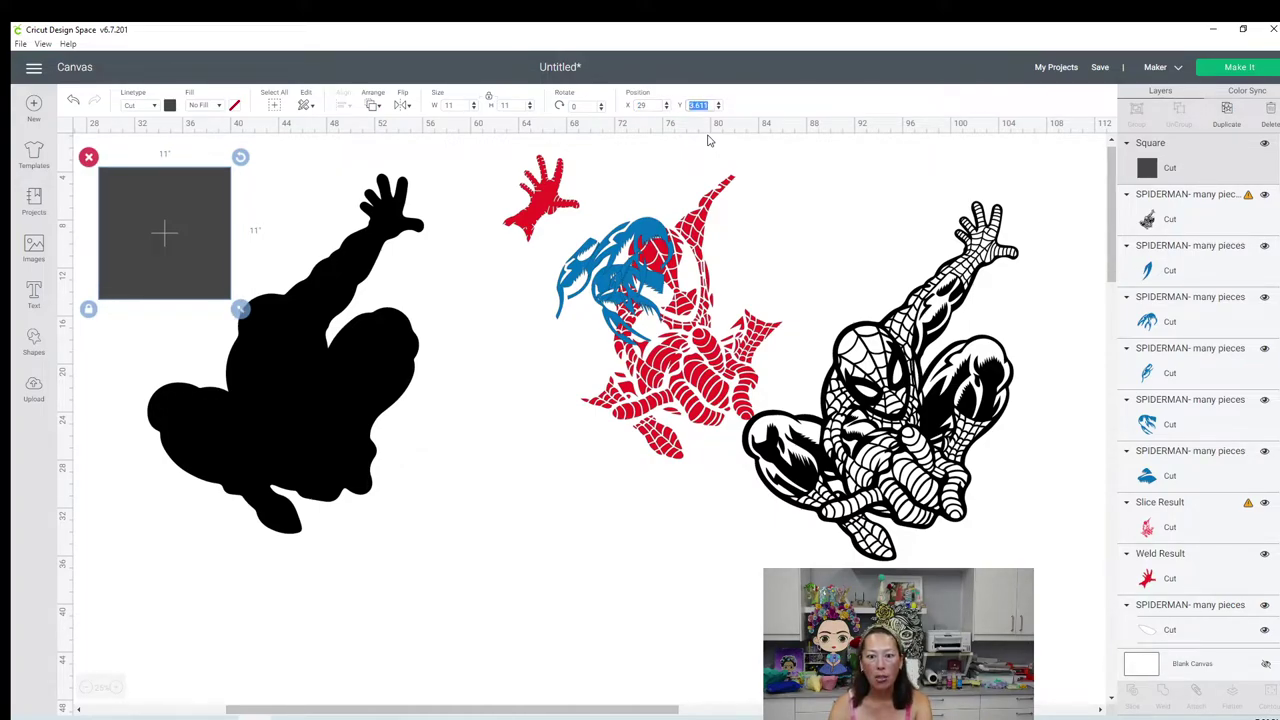
text(4)
key(Return)
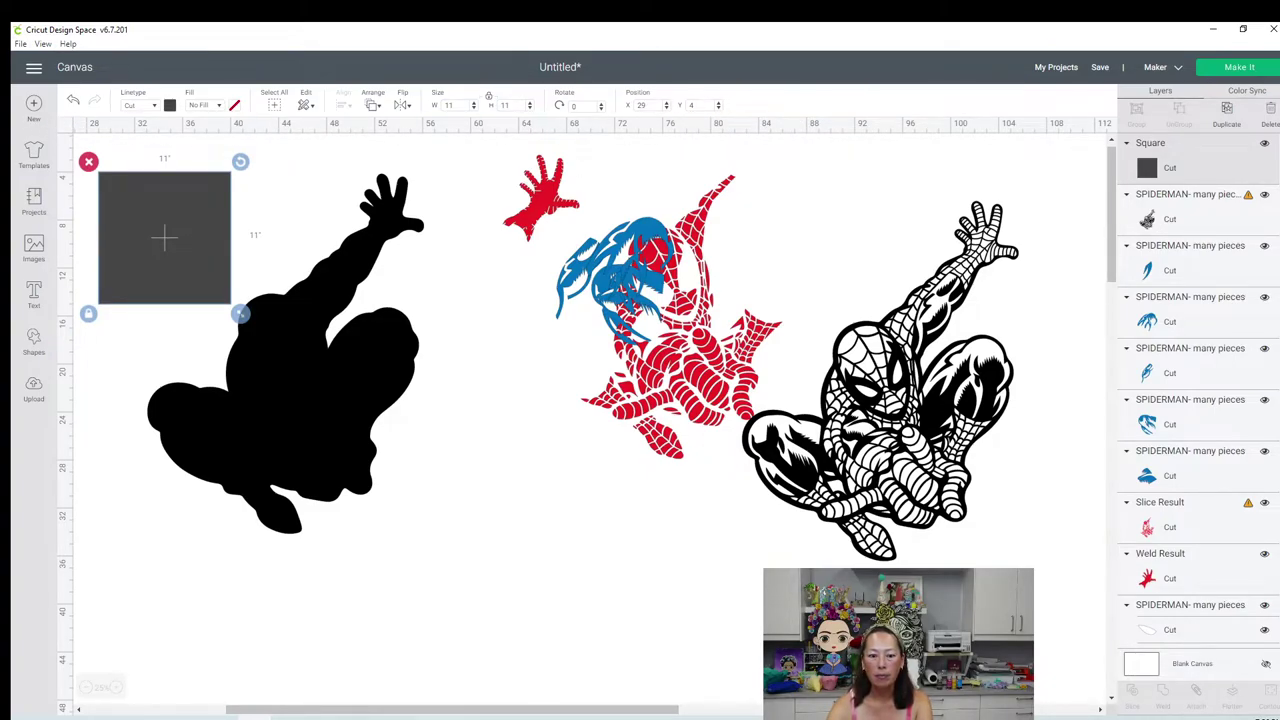
Step: Move the pair of white eye pieces beside the blue pieces at about X 63.57, Y 11.21, and ungroup them
drag(523, 709, 250, 705)
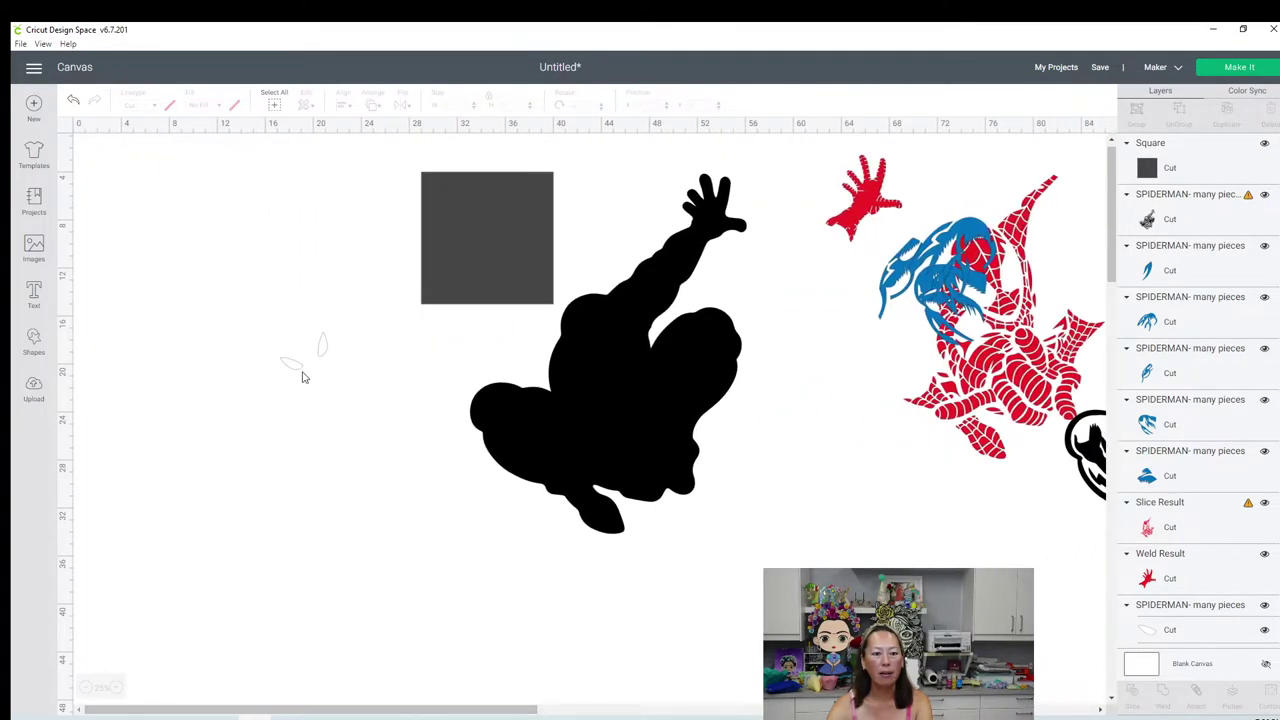
click(323, 350)
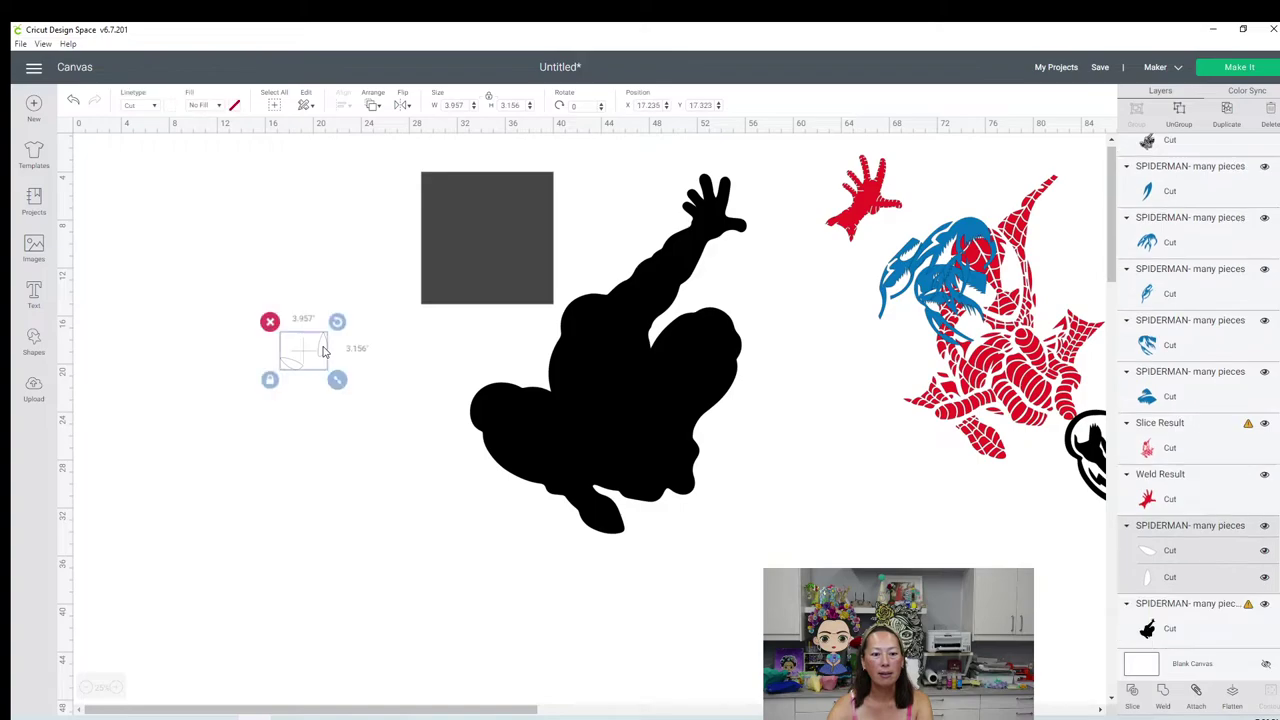
drag(323, 350, 879, 277)
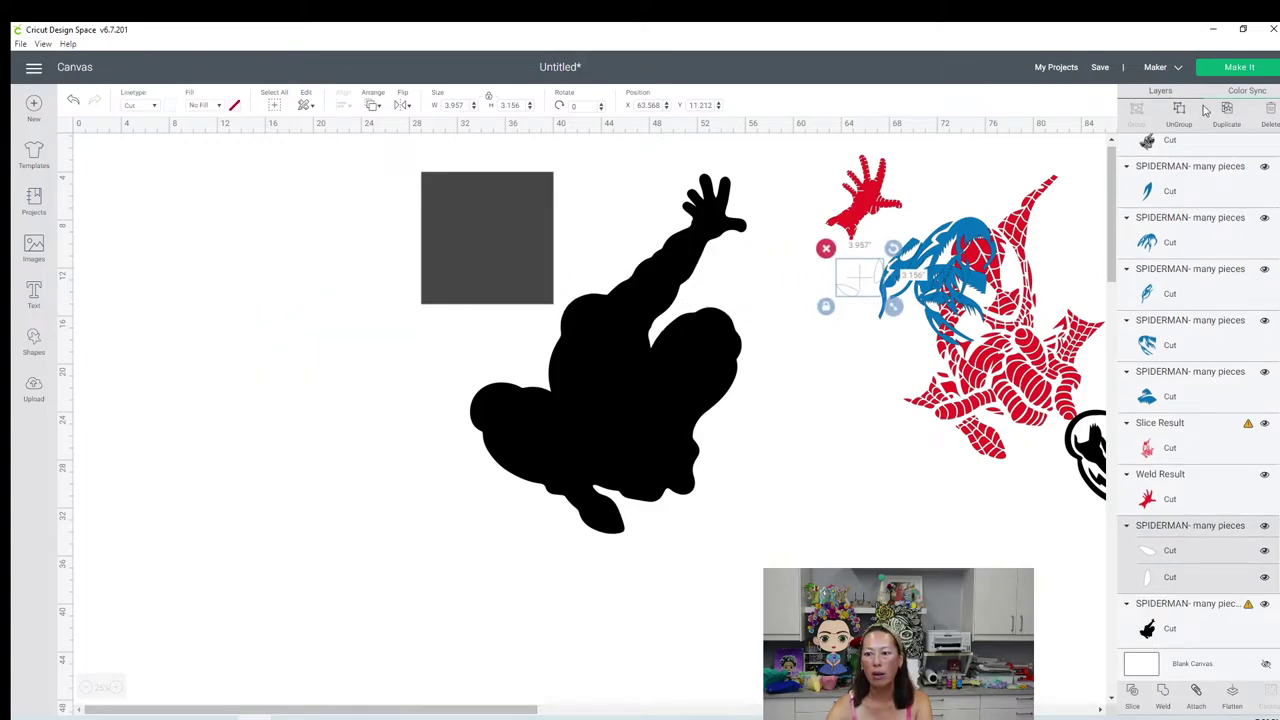
click(1178, 107)
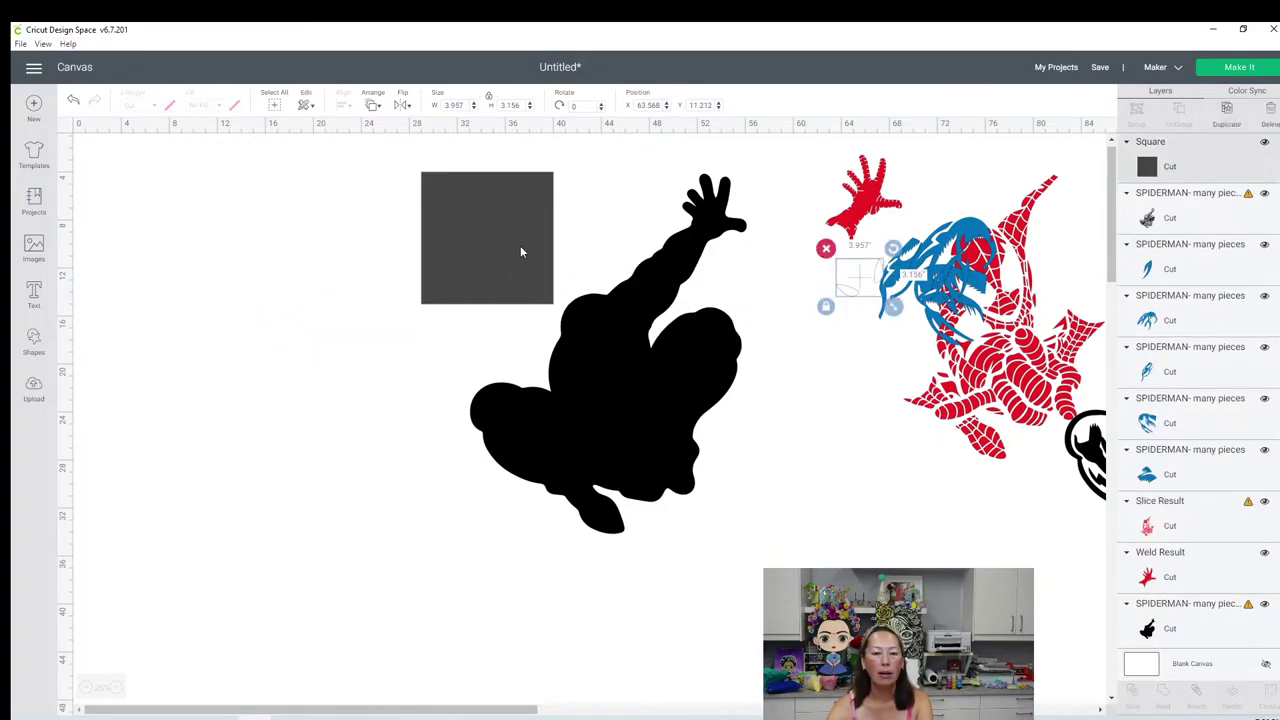
Step: Duplicate the 11-inch square and position the copy beside the original at X 40, Y 4
click(520, 252)
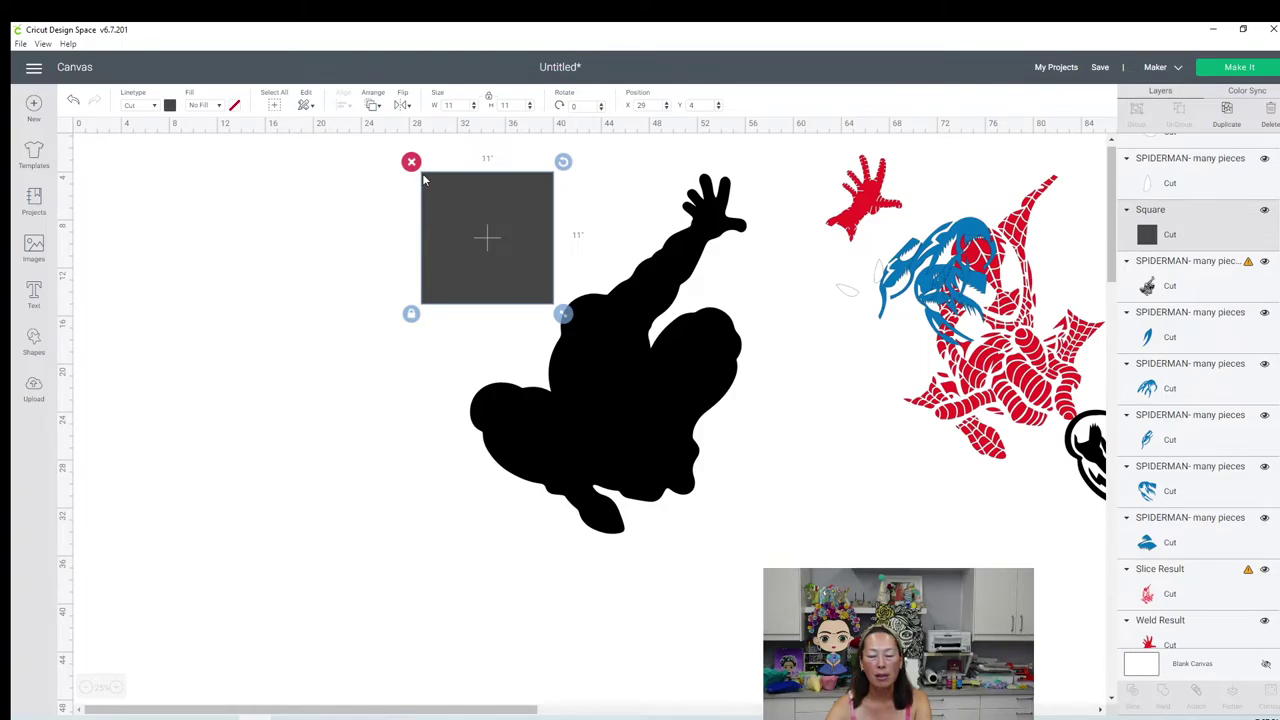
click(1248, 124)
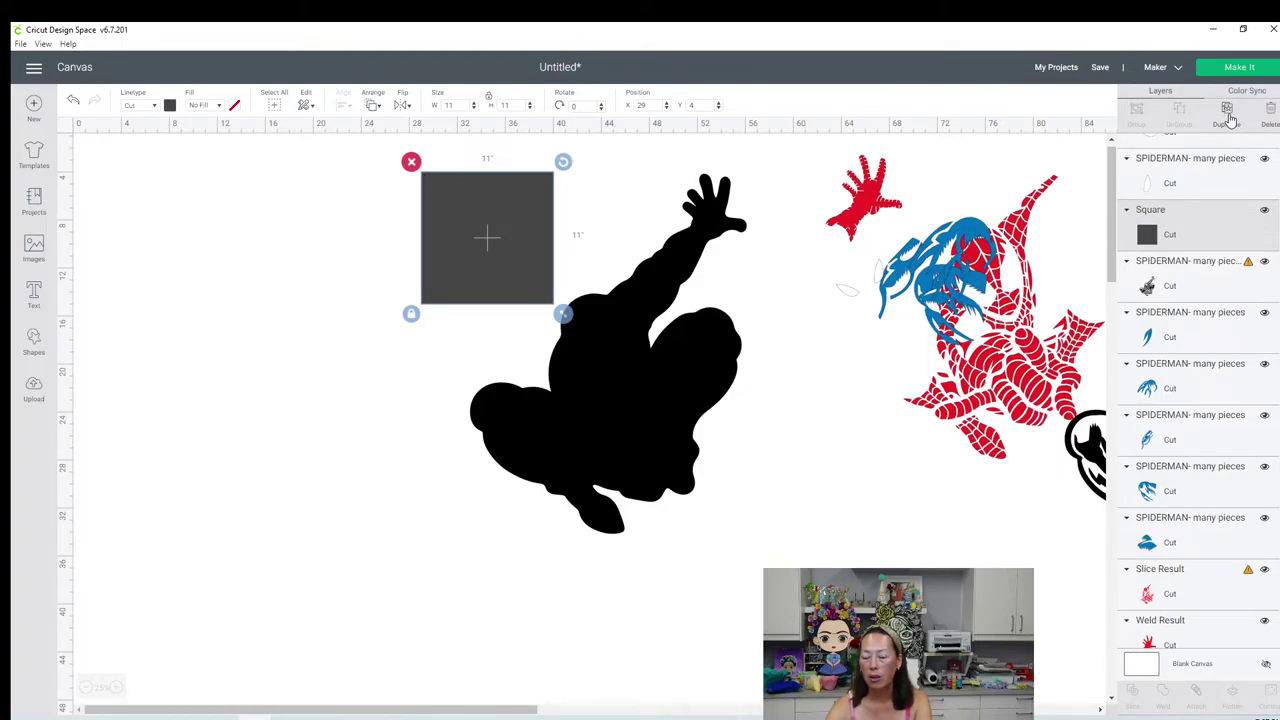
drag(468, 229, 608, 231)
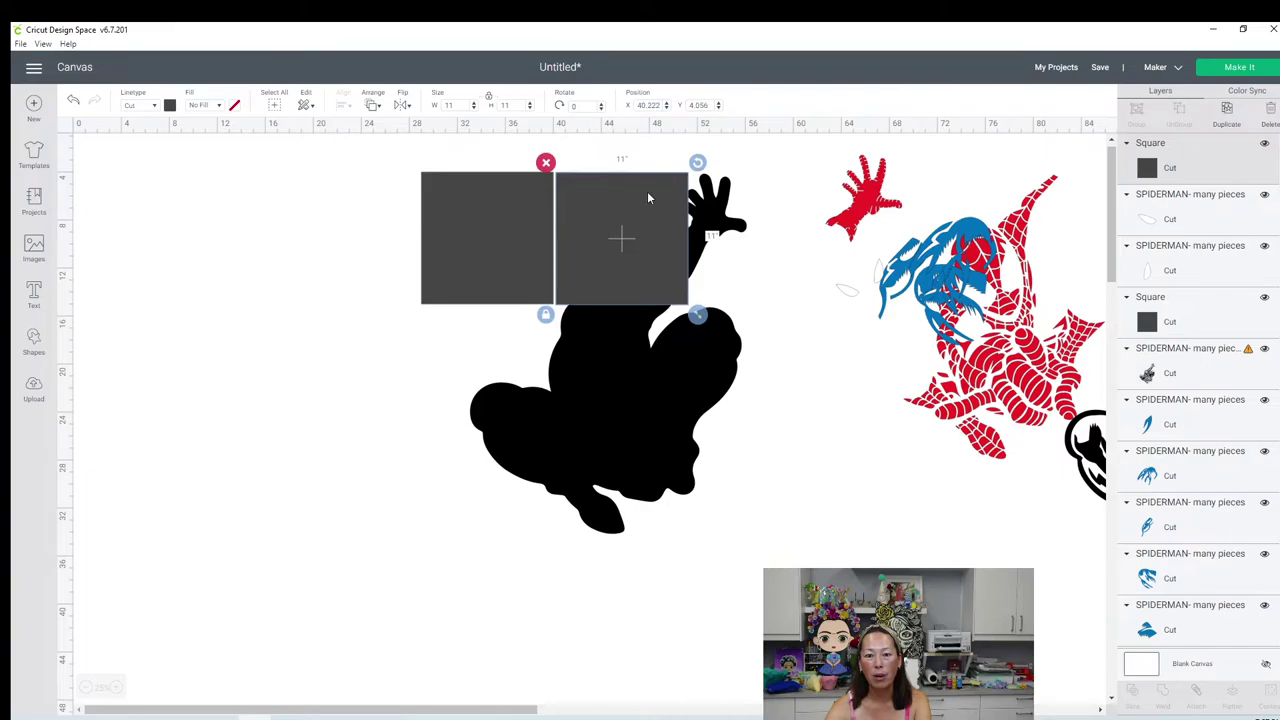
double_click(648, 105)
text(40)
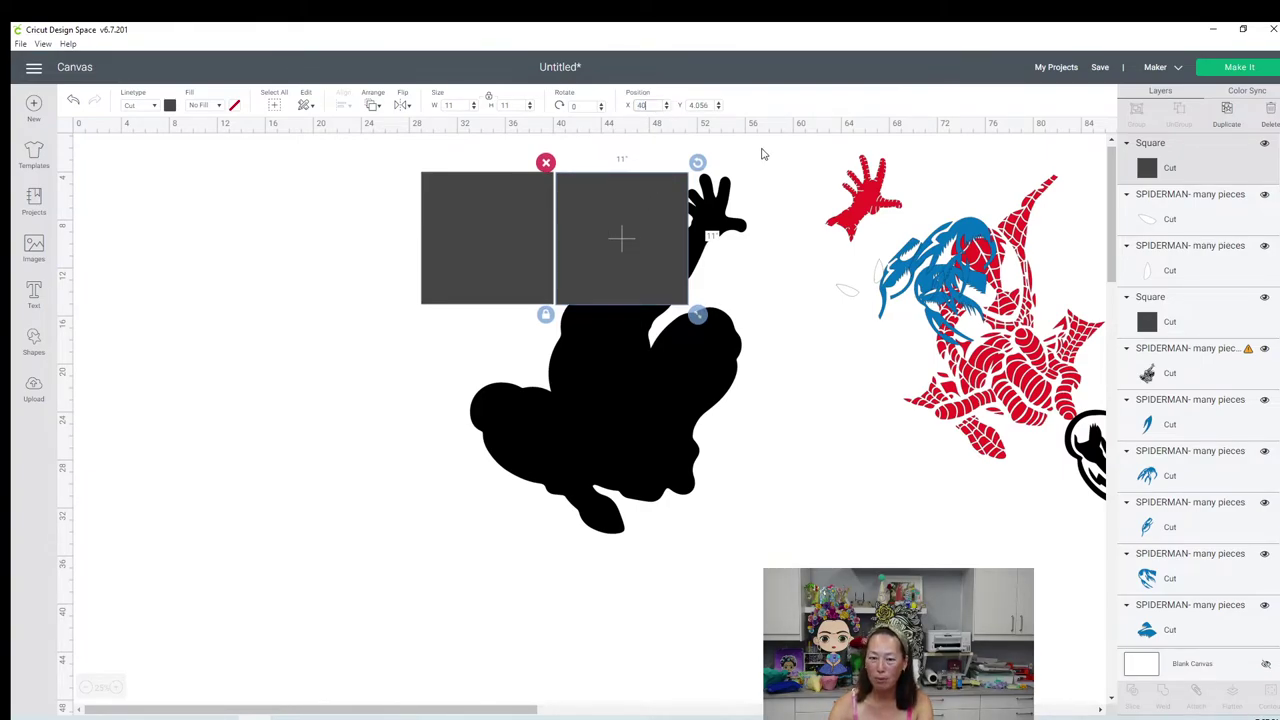
key(Tab)
text(5)
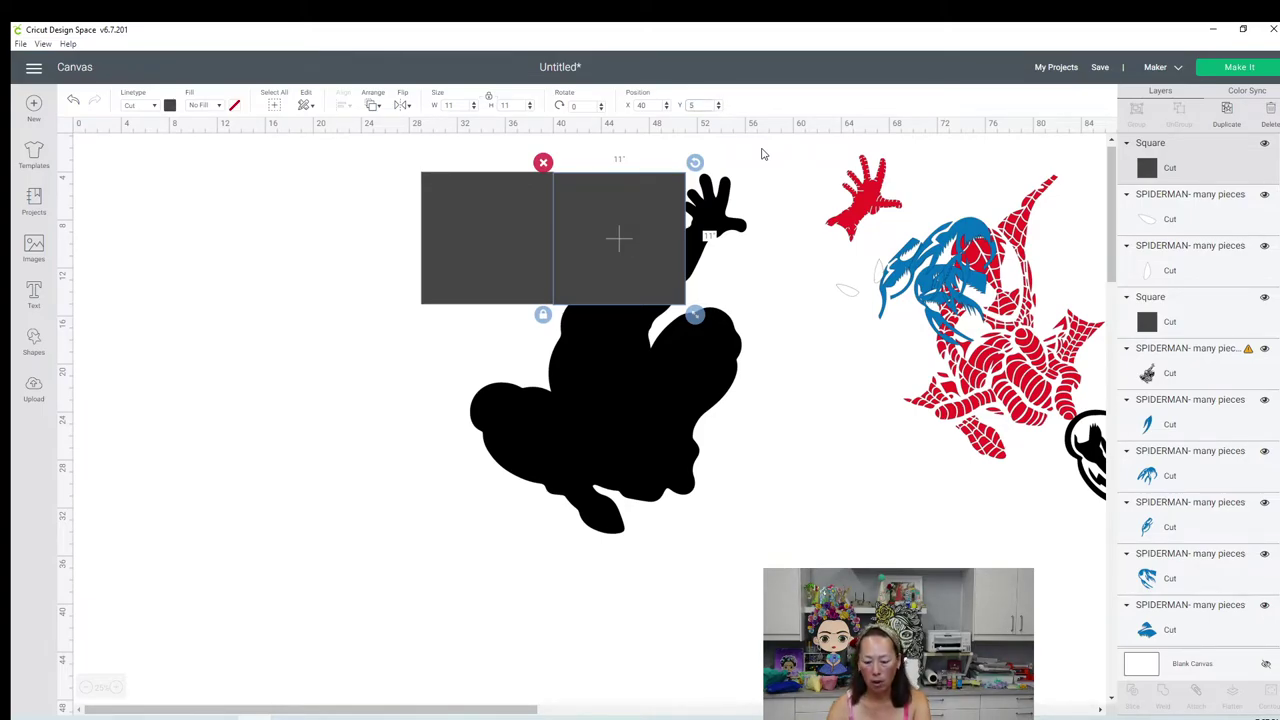
text(4)
key(Return)
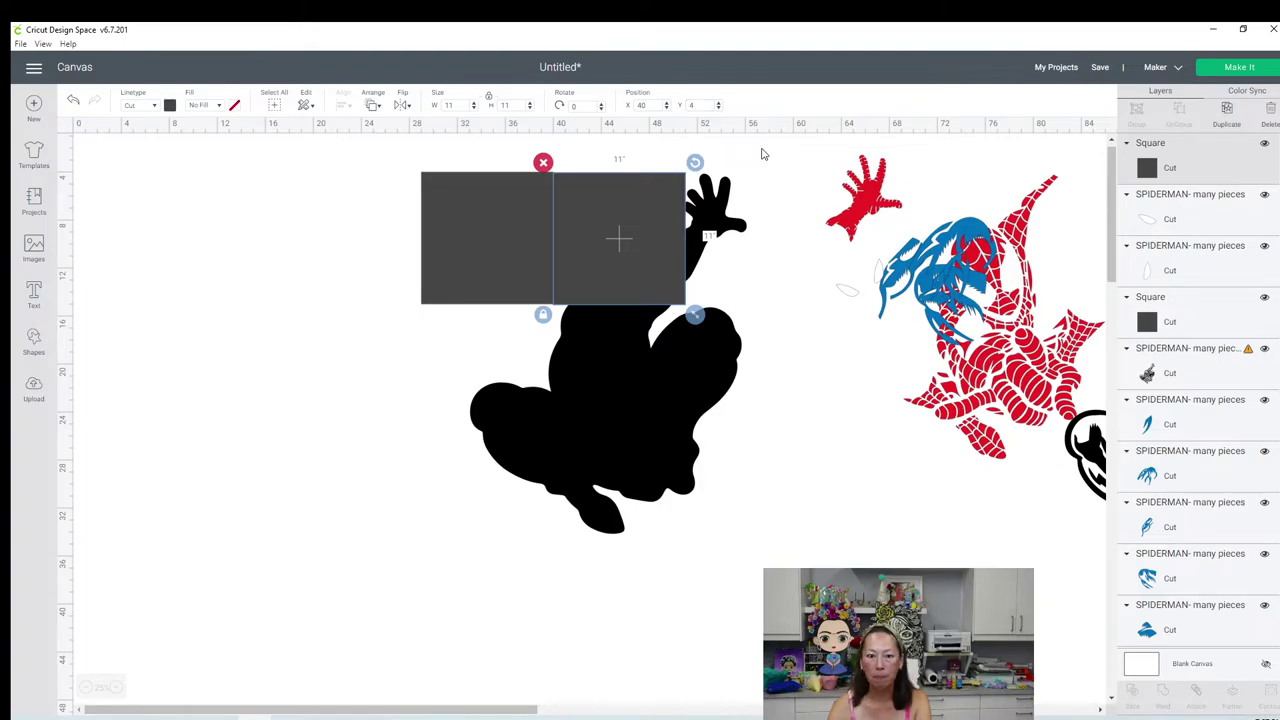
Step: Duplicate the second square and position the copy at X 51, Y 4 to complete a row of three
click(519, 236)
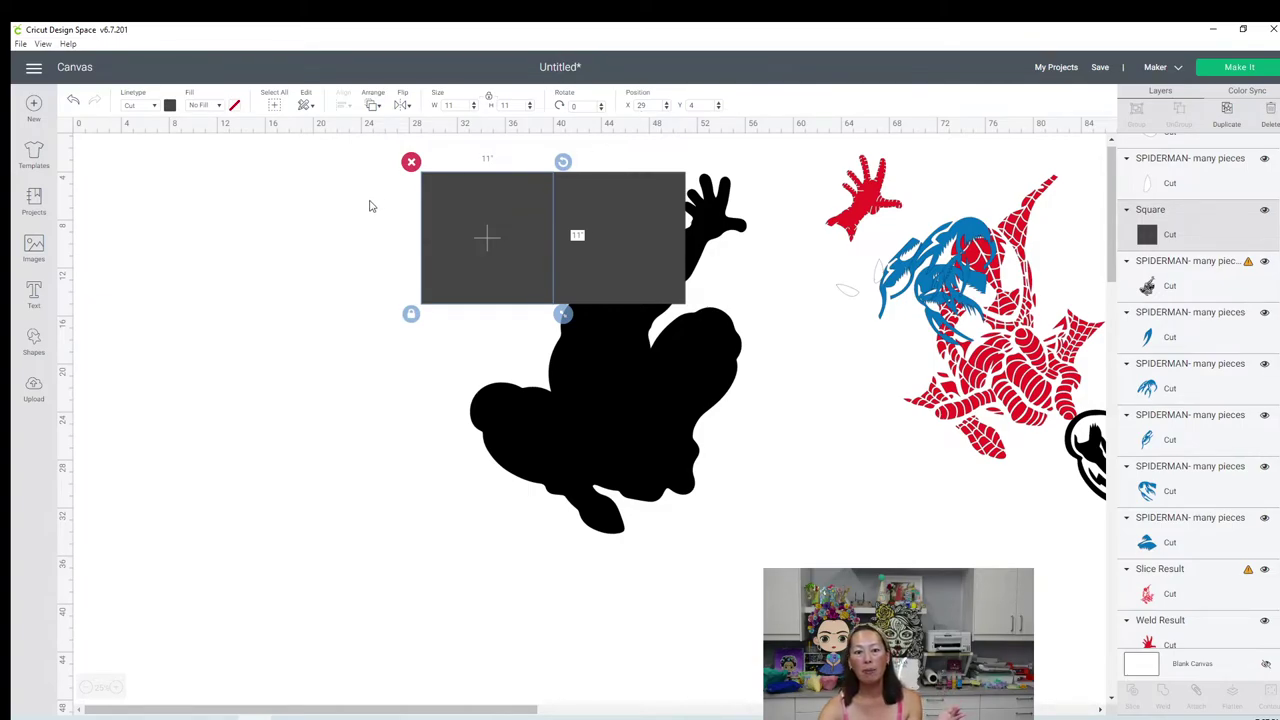
click(606, 187)
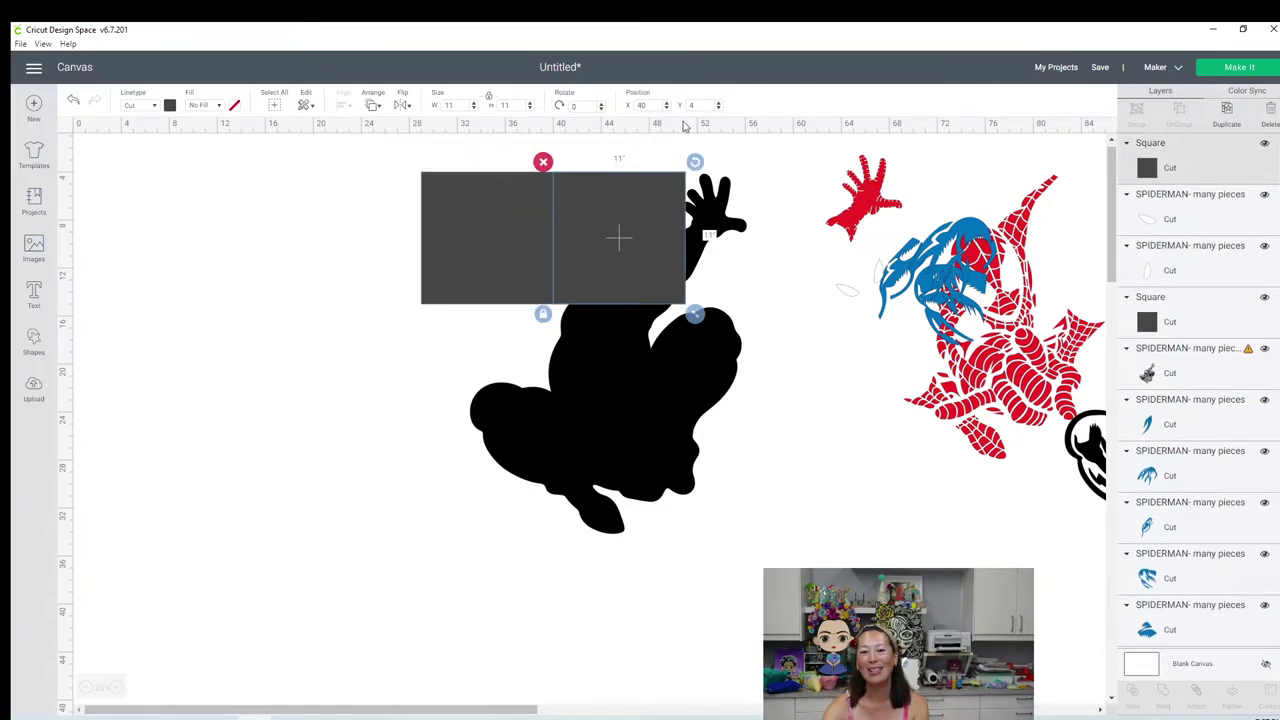
click(1043, 178)
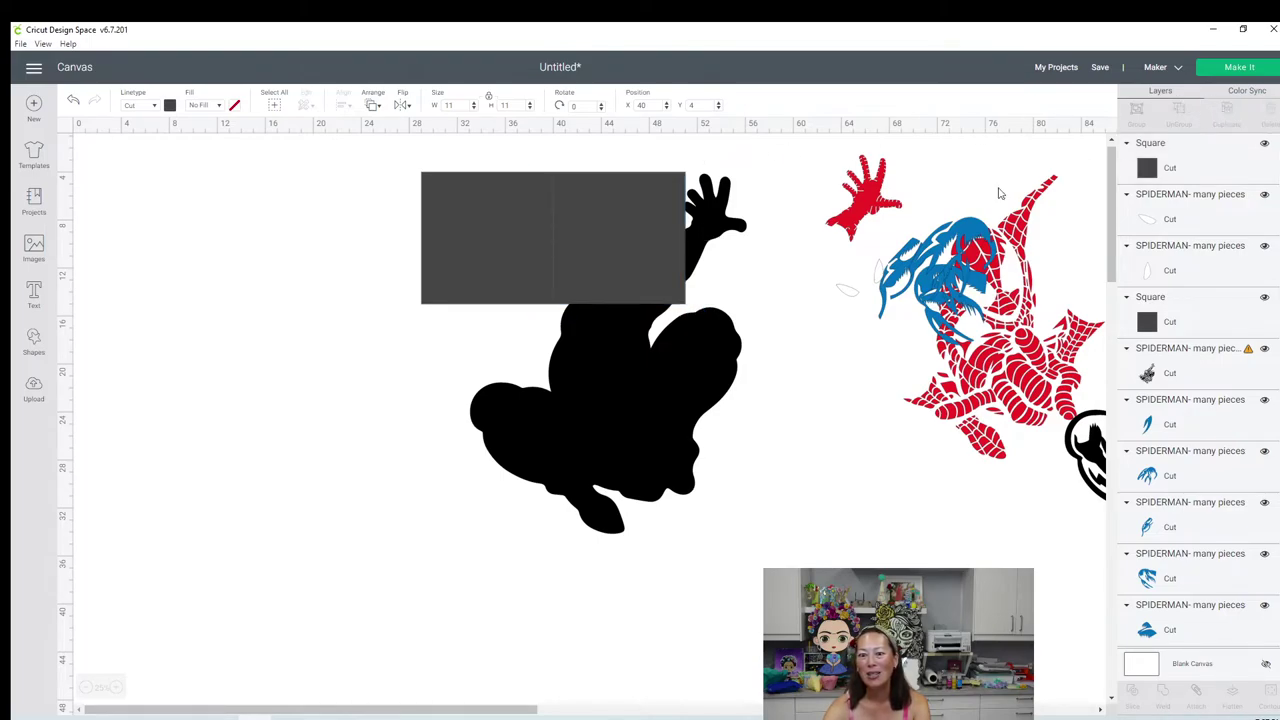
click(617, 237)
key(ctrl+d)
drag(617, 237, 748, 230)
click(659, 105)
text(51)
key(Tab)
text(4)
key(Return)
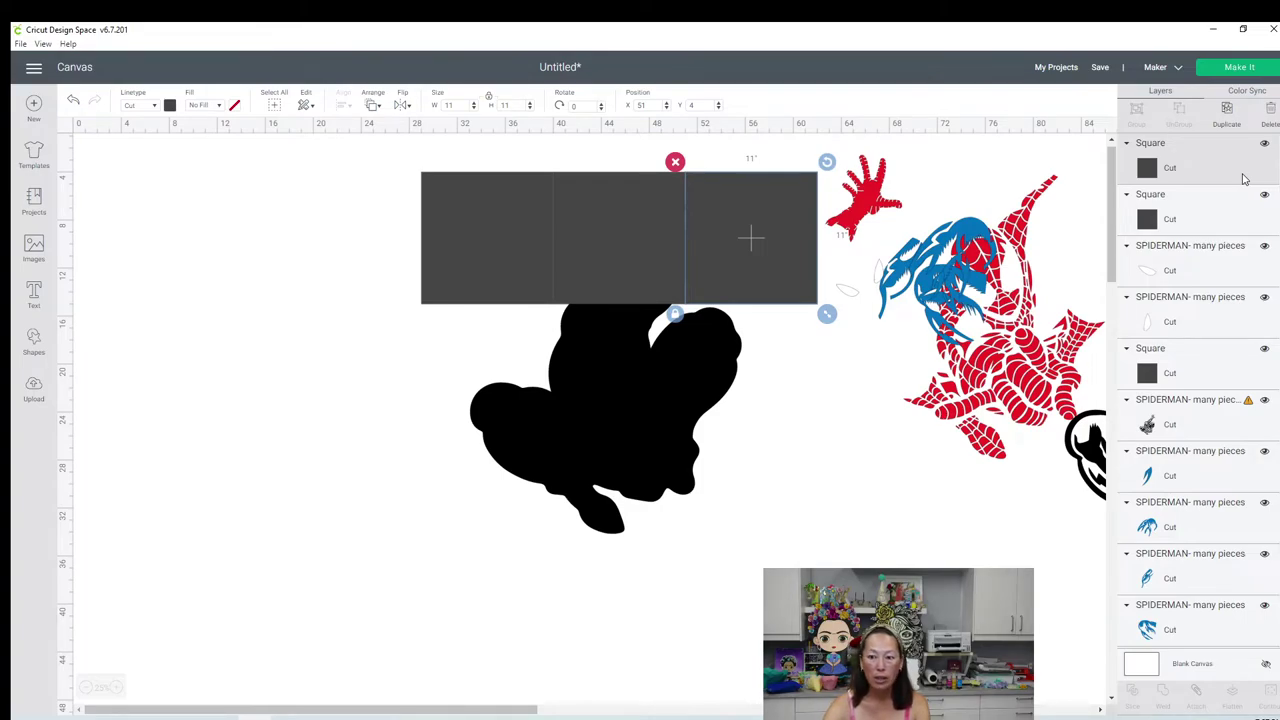
Step: Duplicate the row of three squares and place the copy directly below it at Y 15
shift+click(1202, 217)
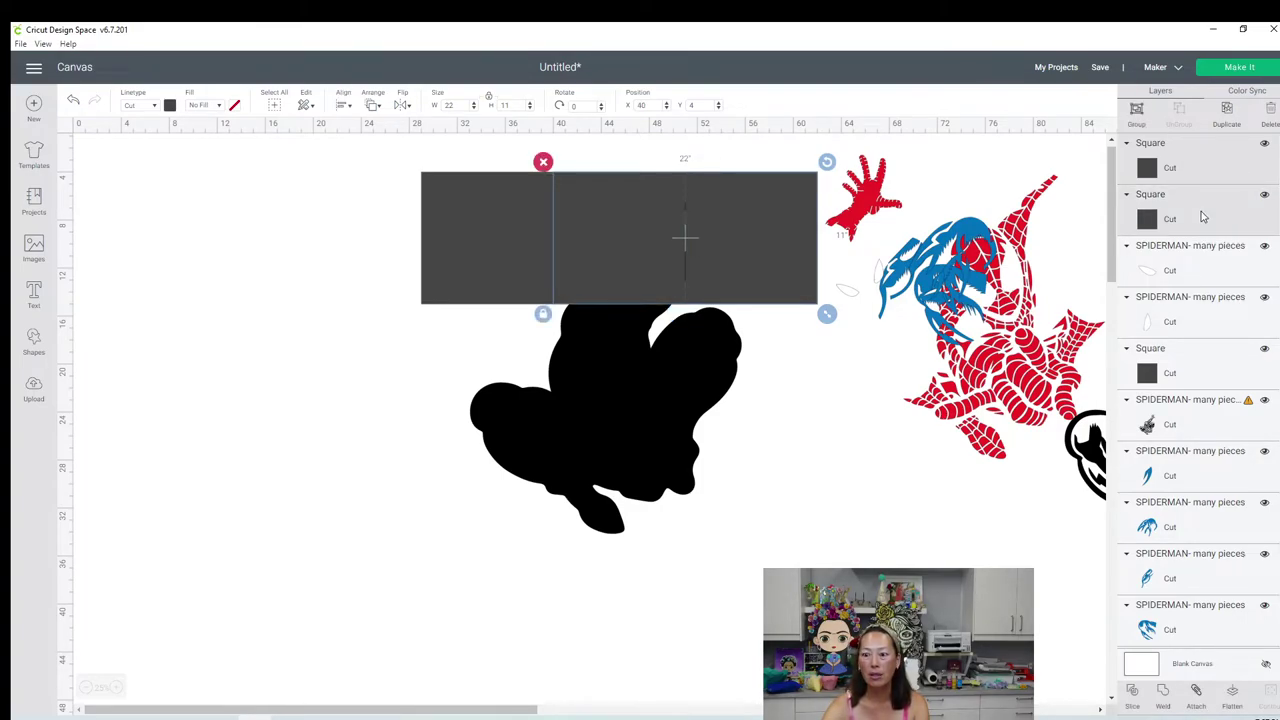
shift+click(1186, 375)
click(1226, 112)
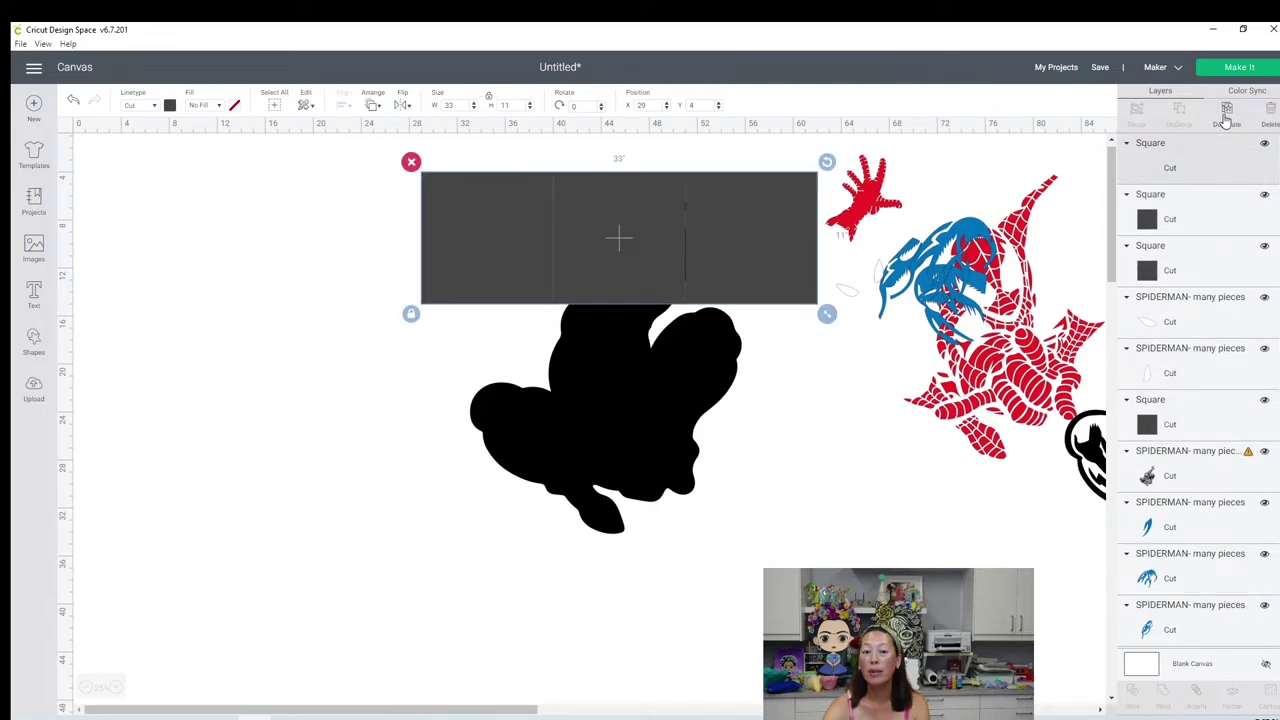
drag(760, 249, 753, 378)
click(707, 104)
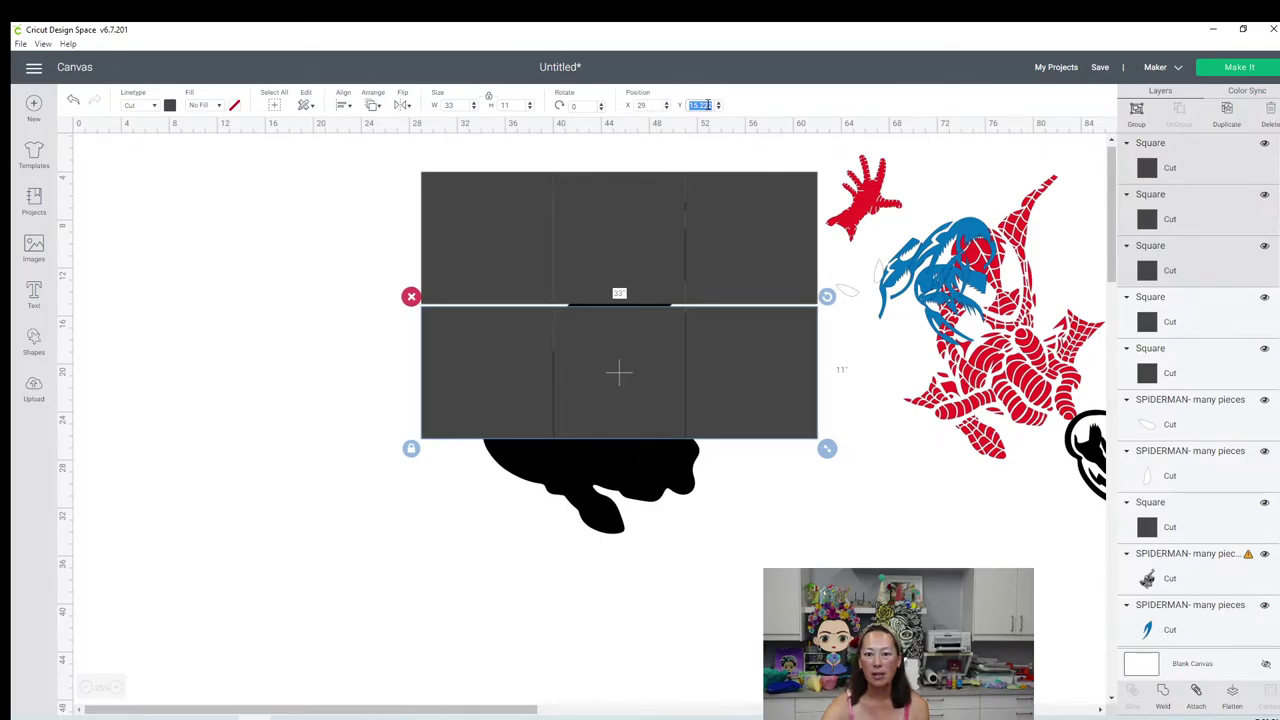
text(15)
key(Return)
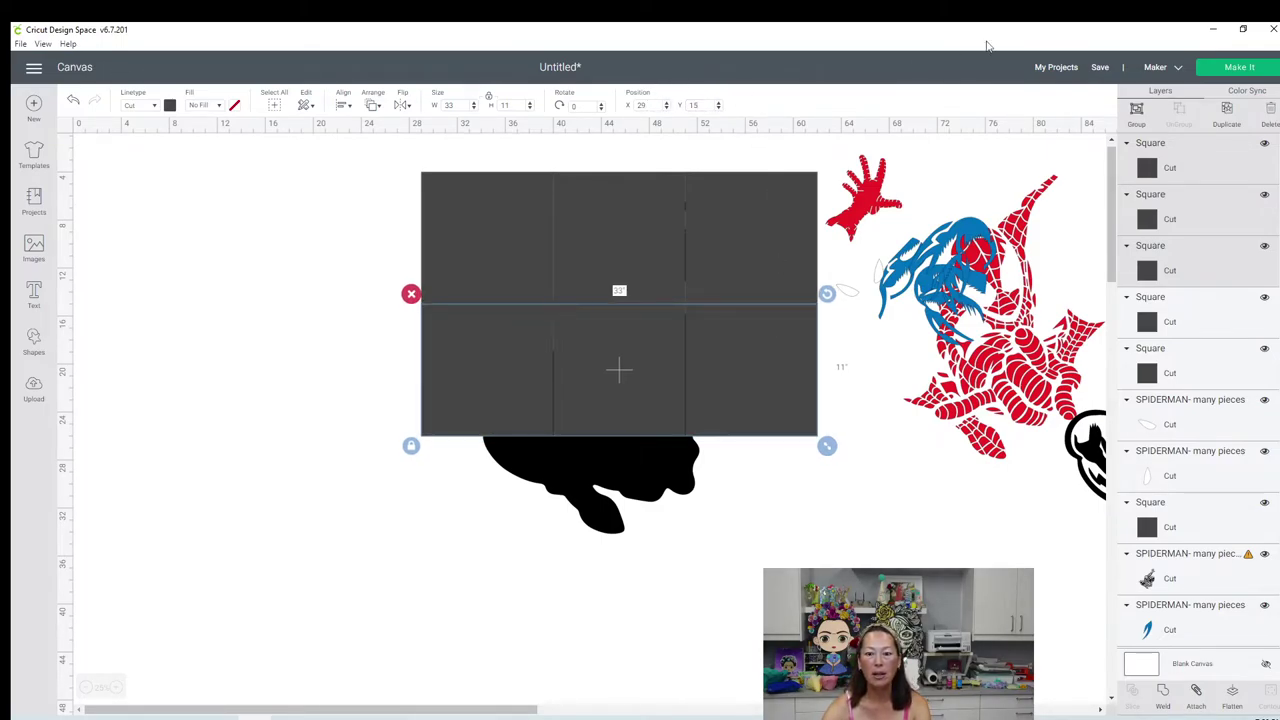
Step: Duplicate the second row of squares and position the copy as a third row at X 29, Y 26
click(1226, 108)
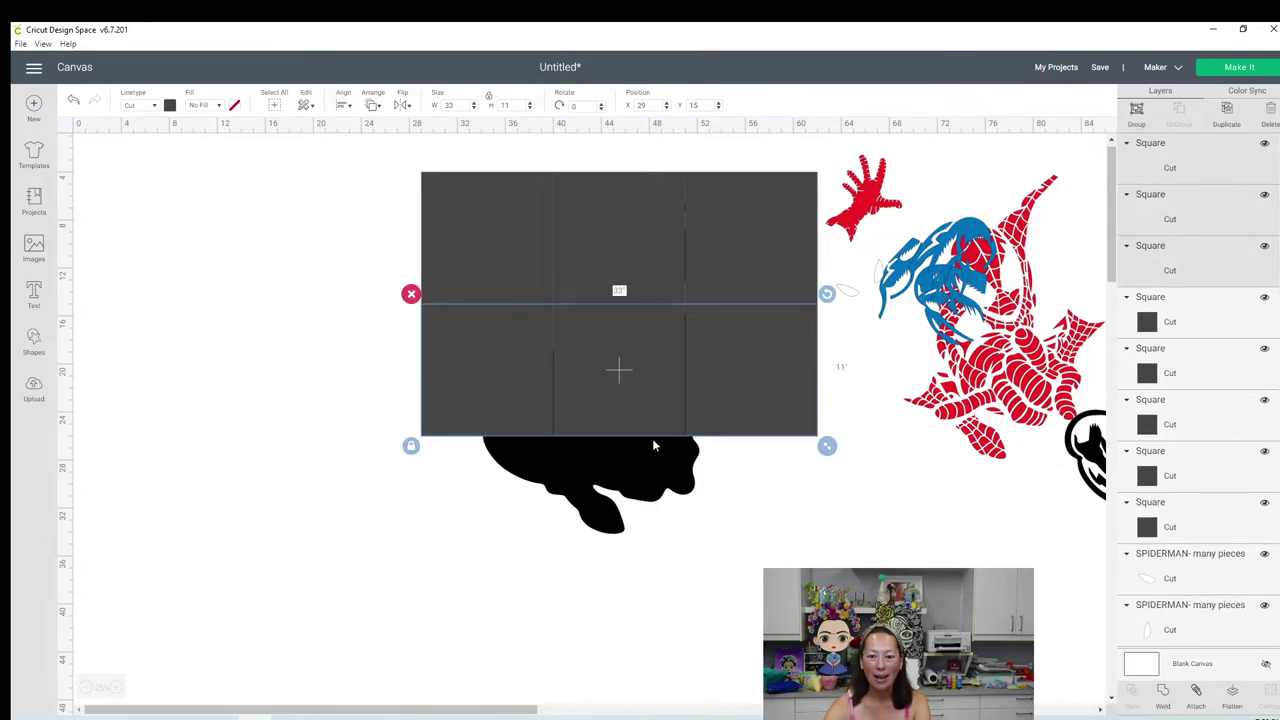
drag(723, 380, 716, 501)
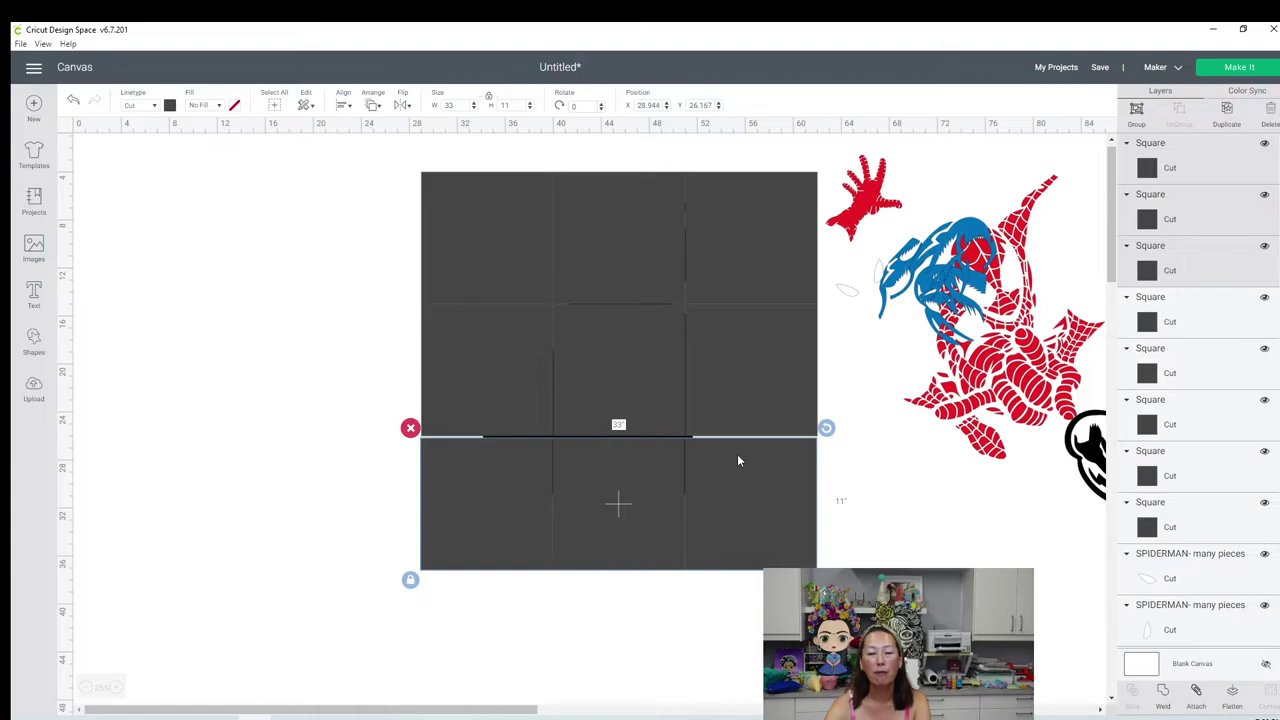
click(656, 104)
text(29)
key(Tab)
text(26)
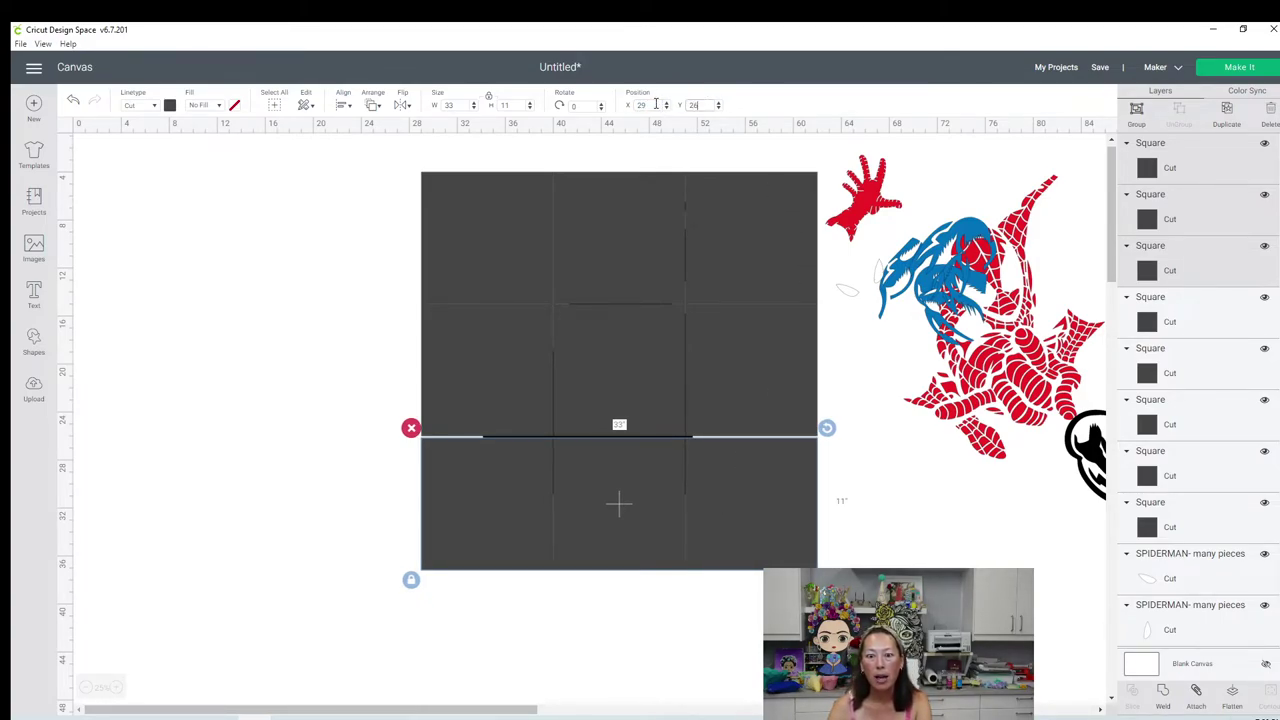
key(Return)
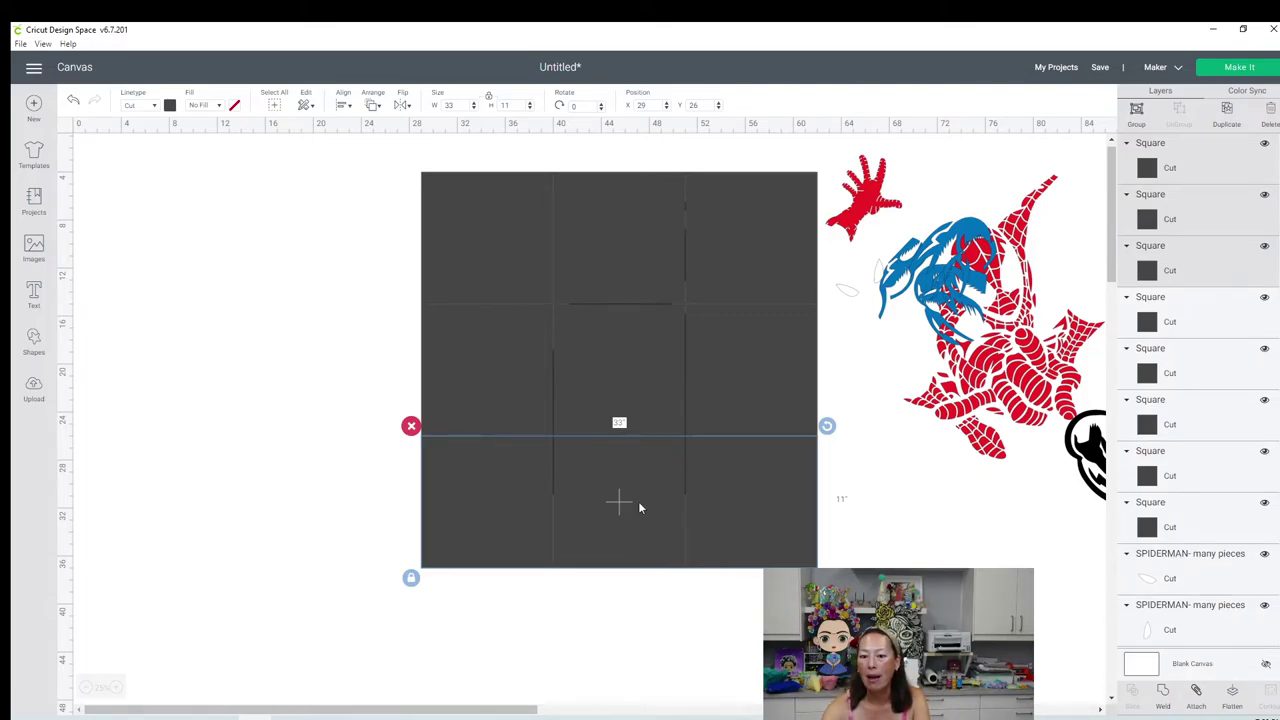
Step: Bring the solid black silhouette to the front of the nine squares
scroll(1210, 342, down, 10)
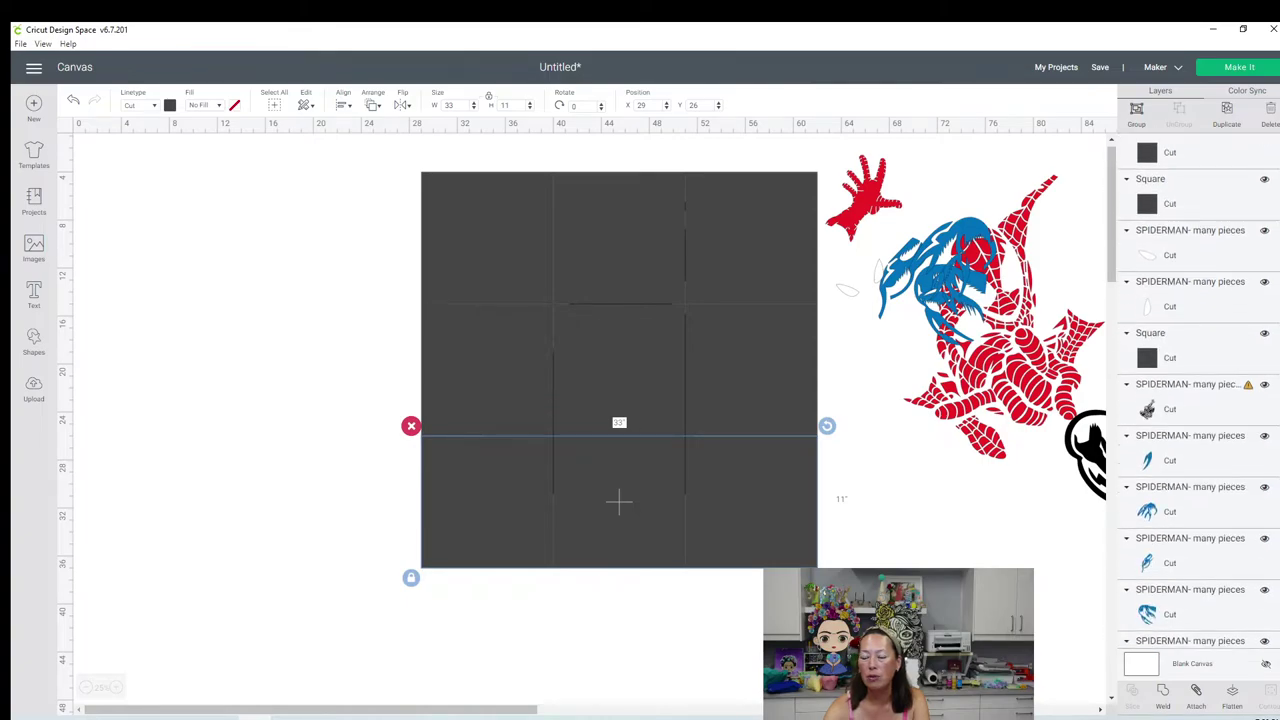
click(1200, 333)
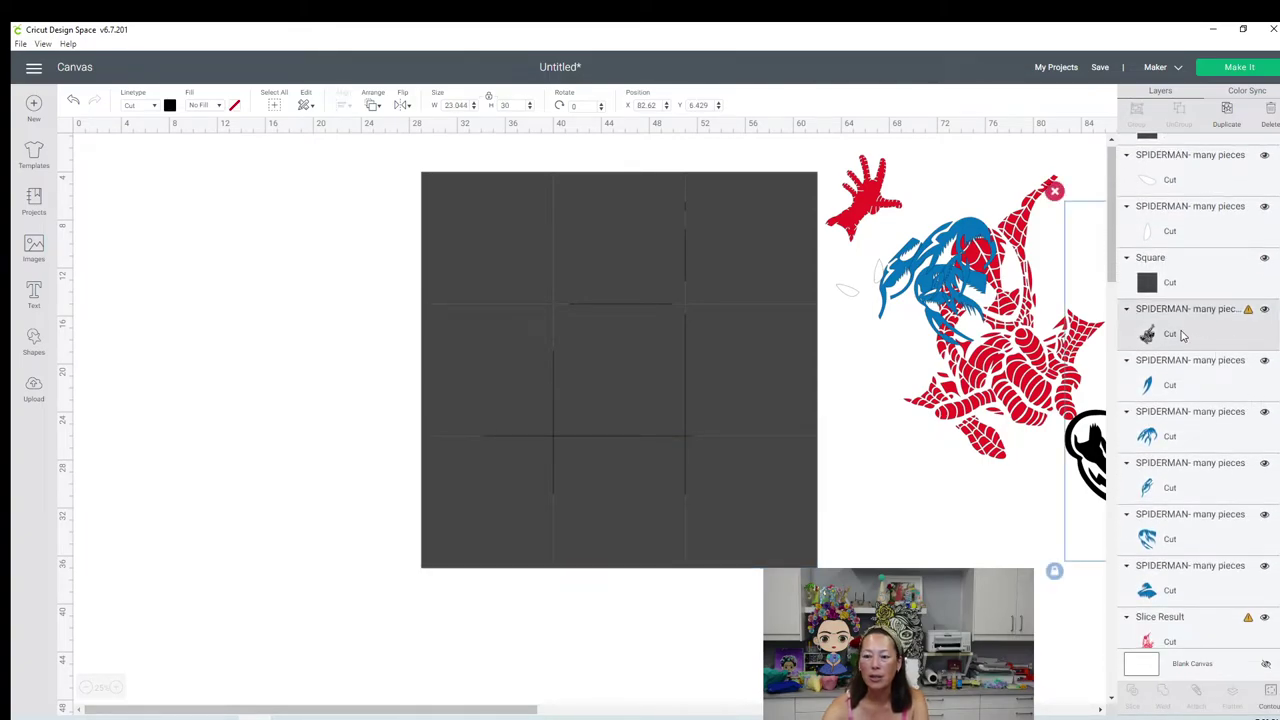
scroll(1200, 400, down, 2)
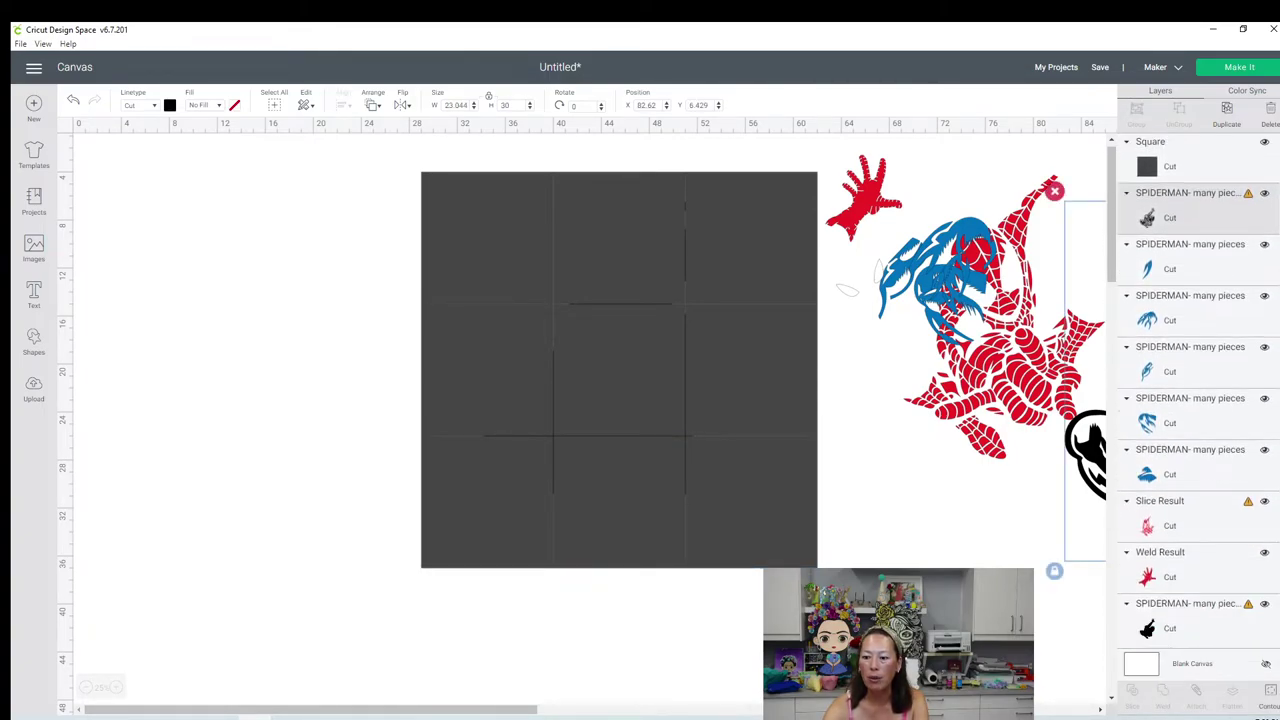
click(1195, 608)
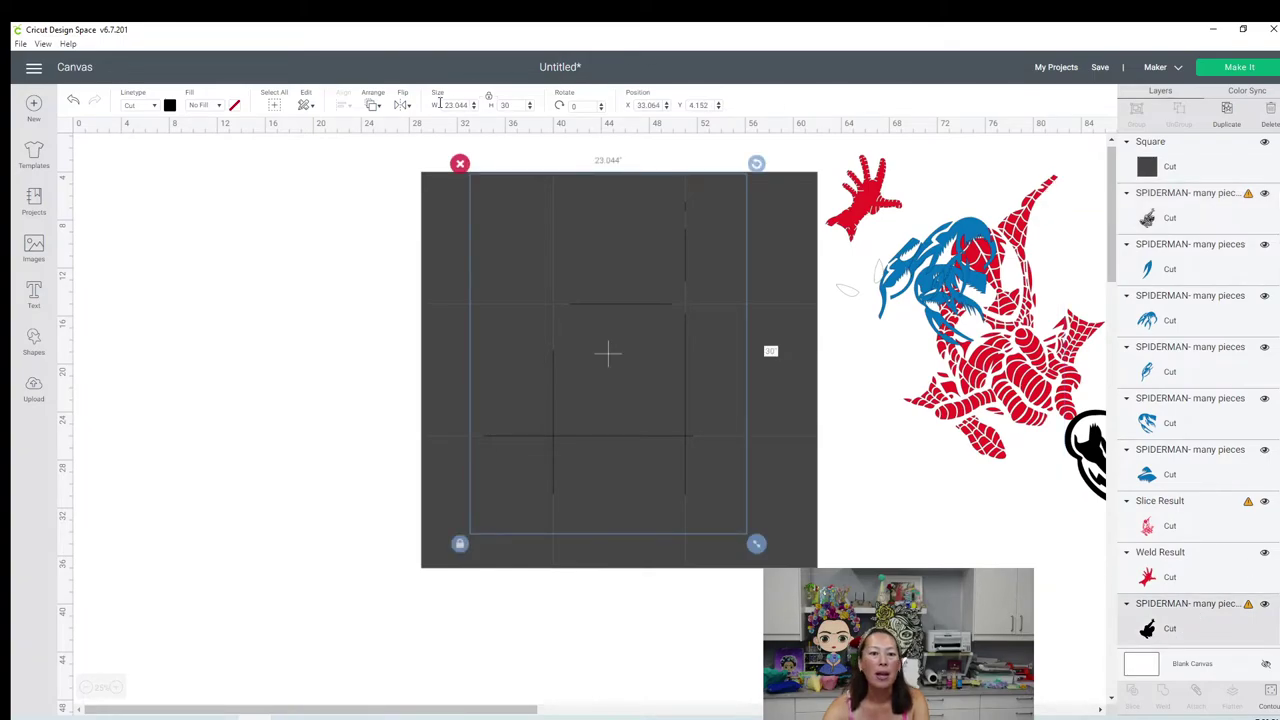
click(372, 107)
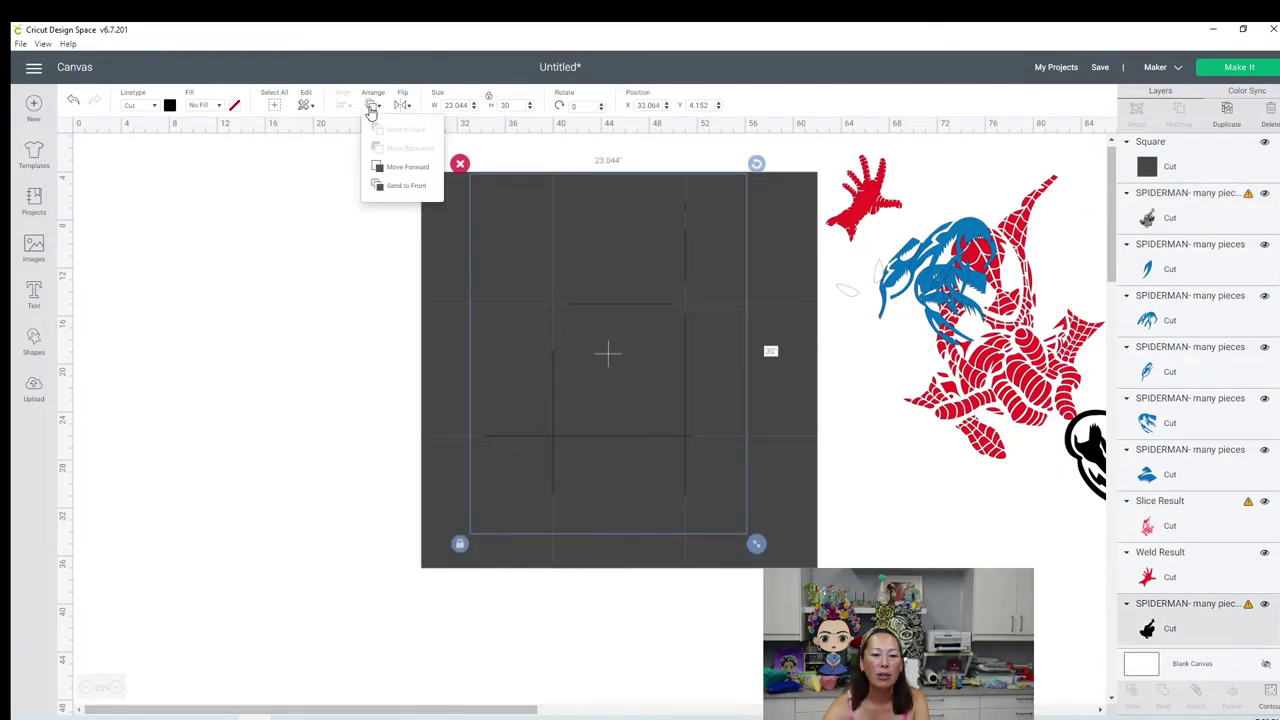
click(374, 186)
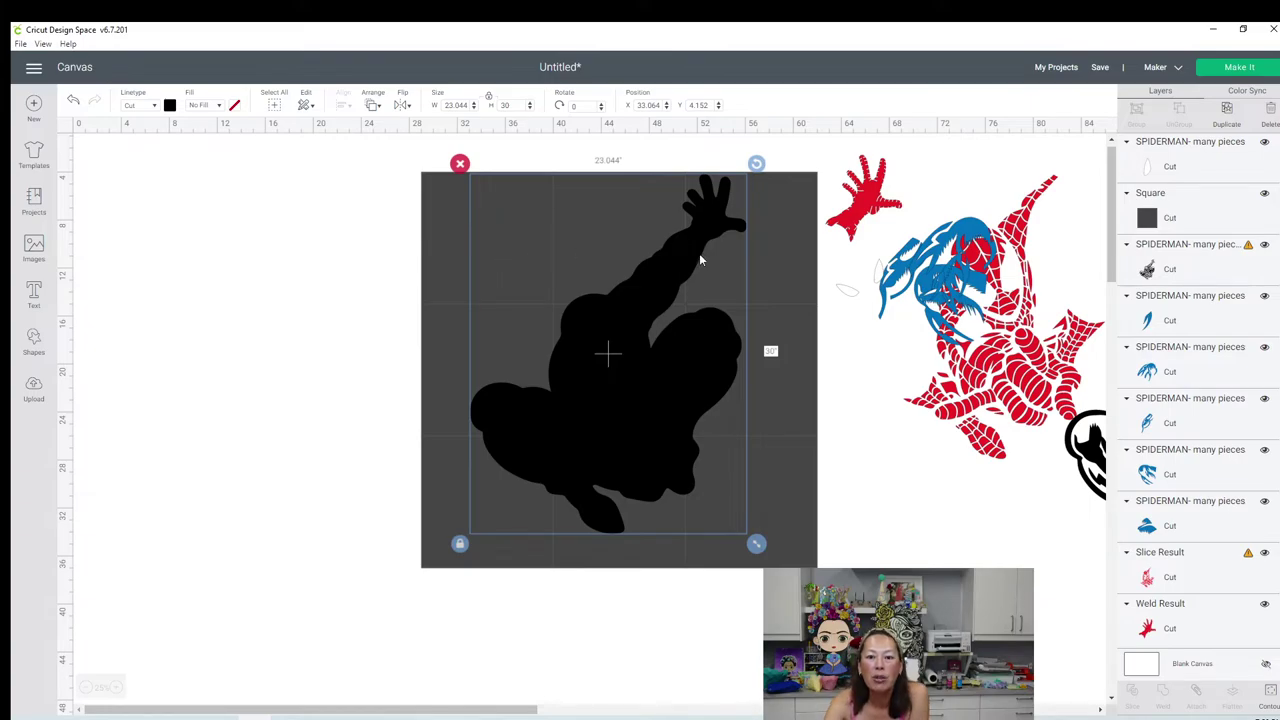
Step: Shift the silhouette within the grid of squares to about X 33.54, Y 5.43
click(117, 688)
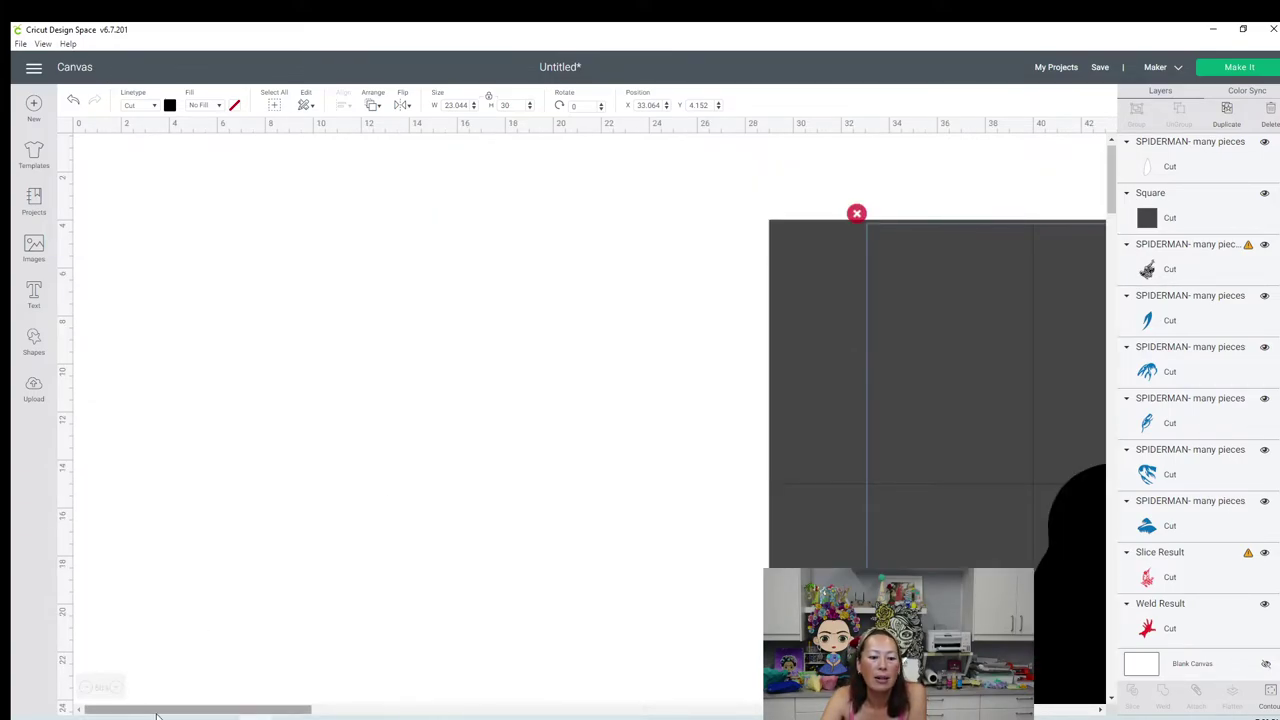
drag(177, 710, 272, 717)
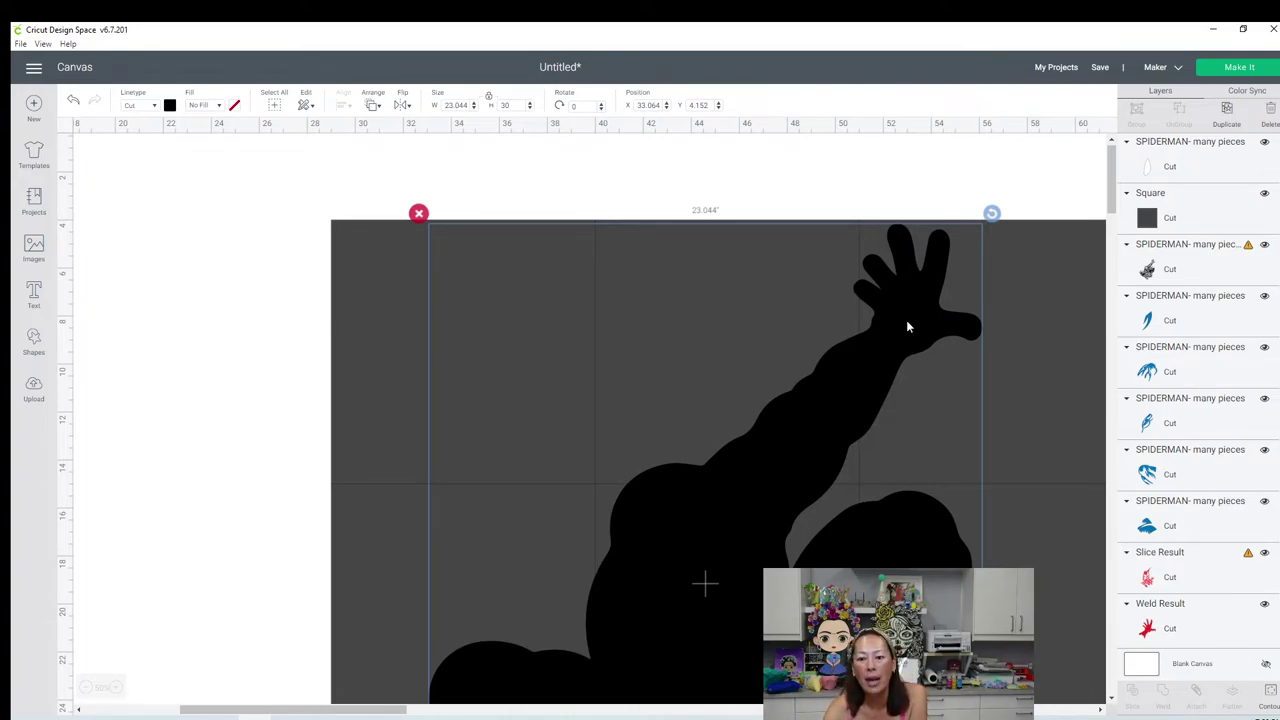
drag(906, 326, 922, 330)
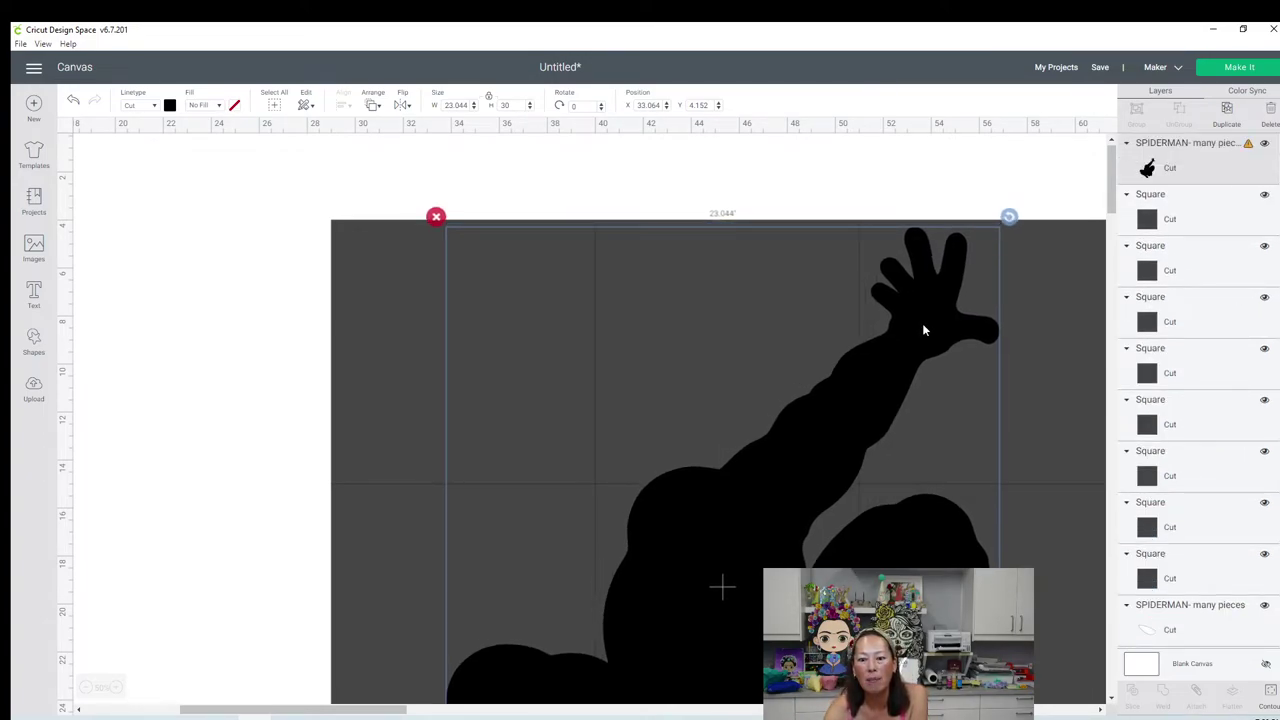
mouse_move(922, 325)
mouse_down()
mouse_move(894, 390)
mouse_move(892, 309)
mouse_move(908, 321)
mouse_up()
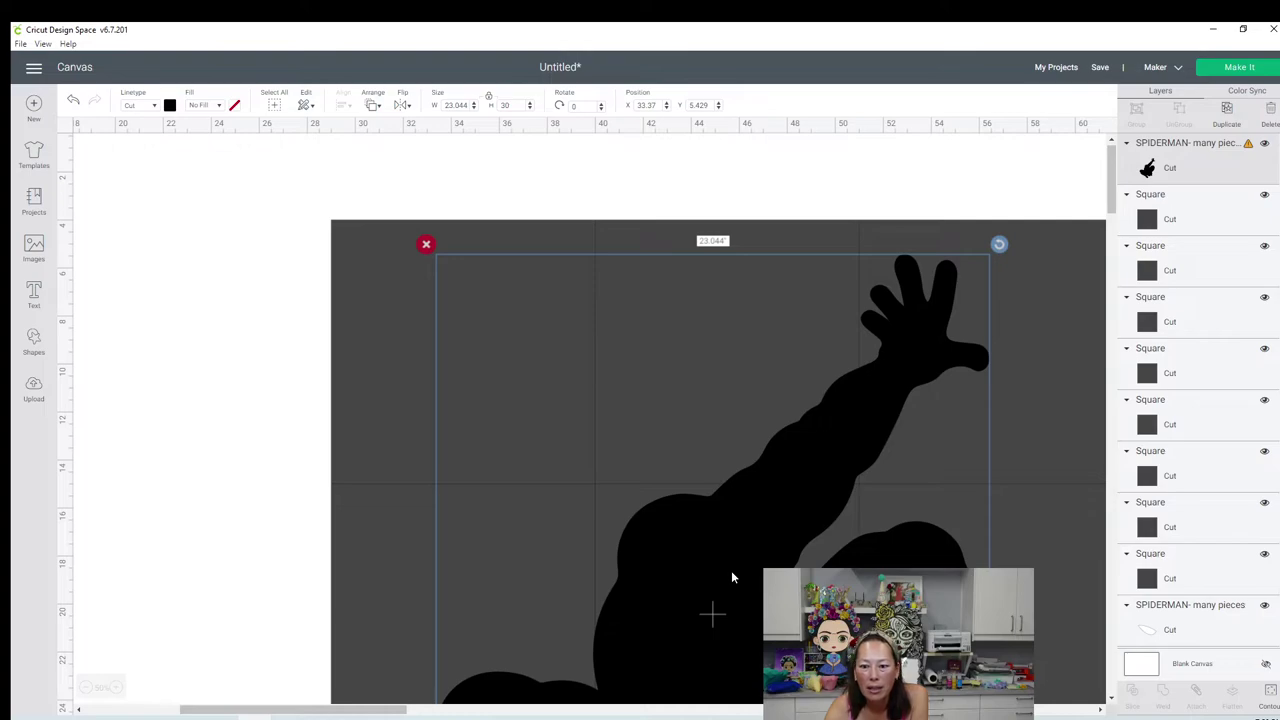
key(Right)
key(Right)
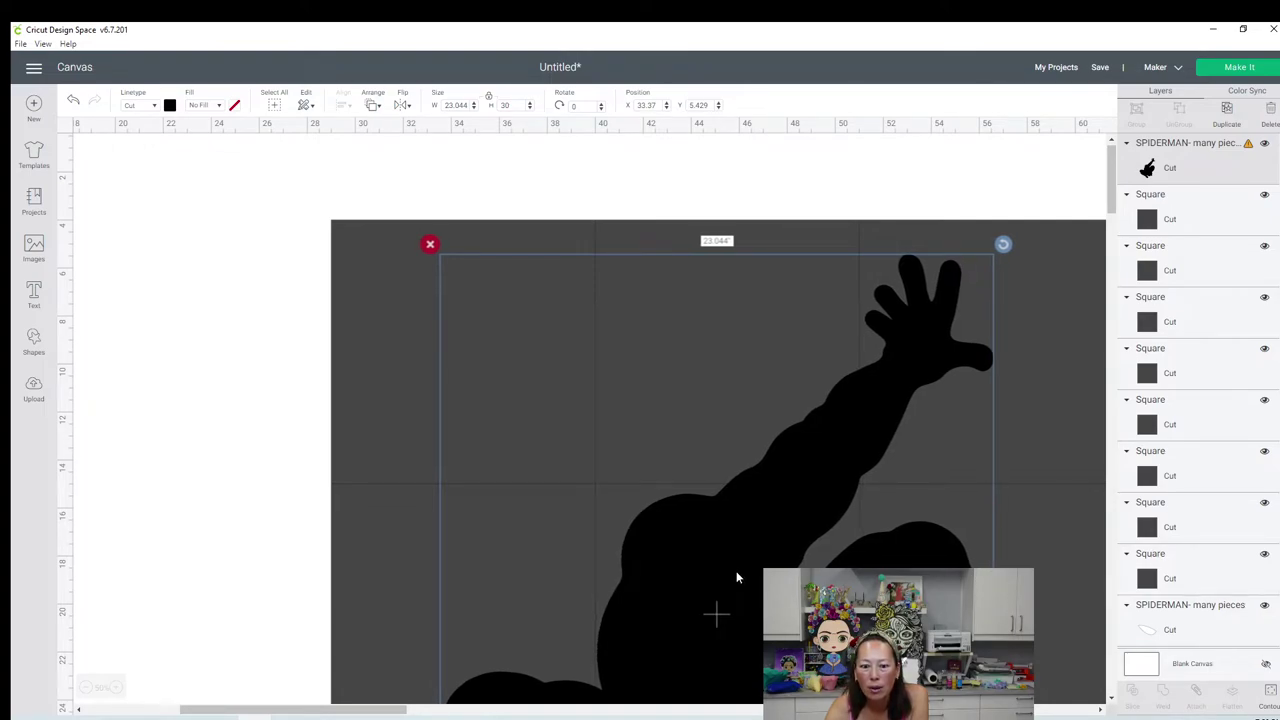
Step: Examine how the silhouette lies across the nine squares, from hand to foot, and review the whole layout
scroll(599, 634, down, 5)
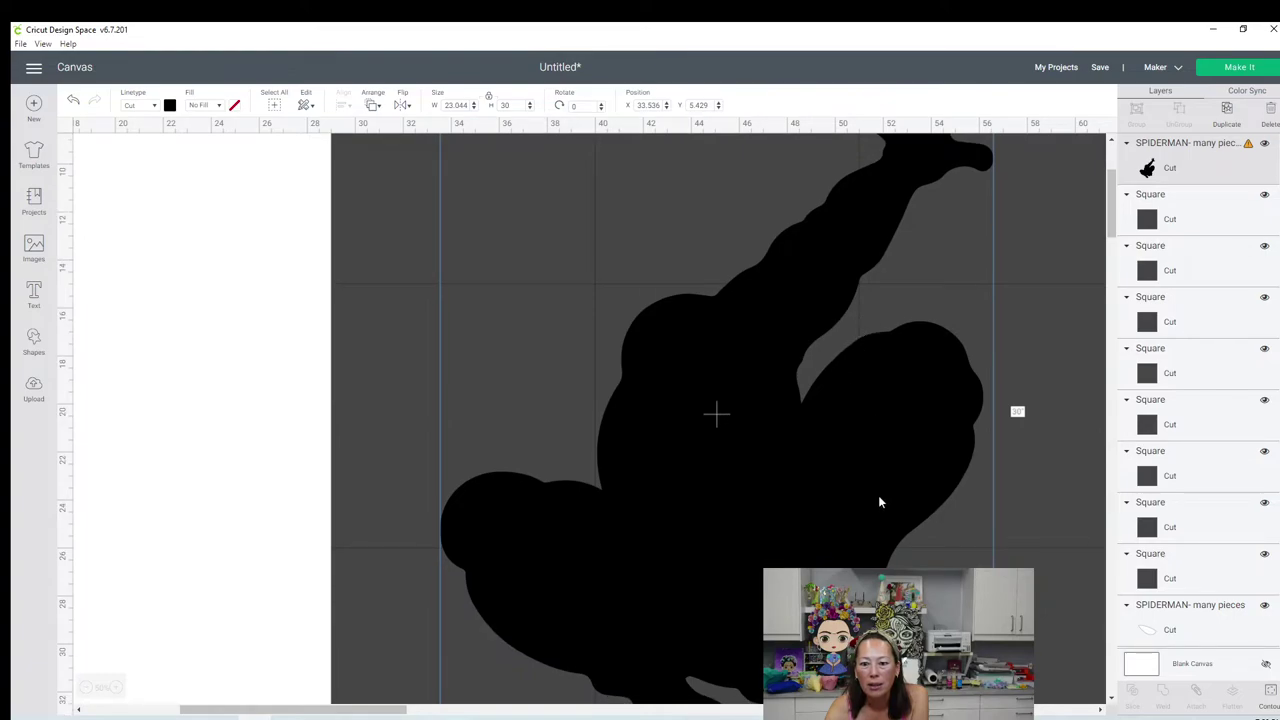
scroll(880, 500, down, 2)
scroll(677, 574, down, 4)
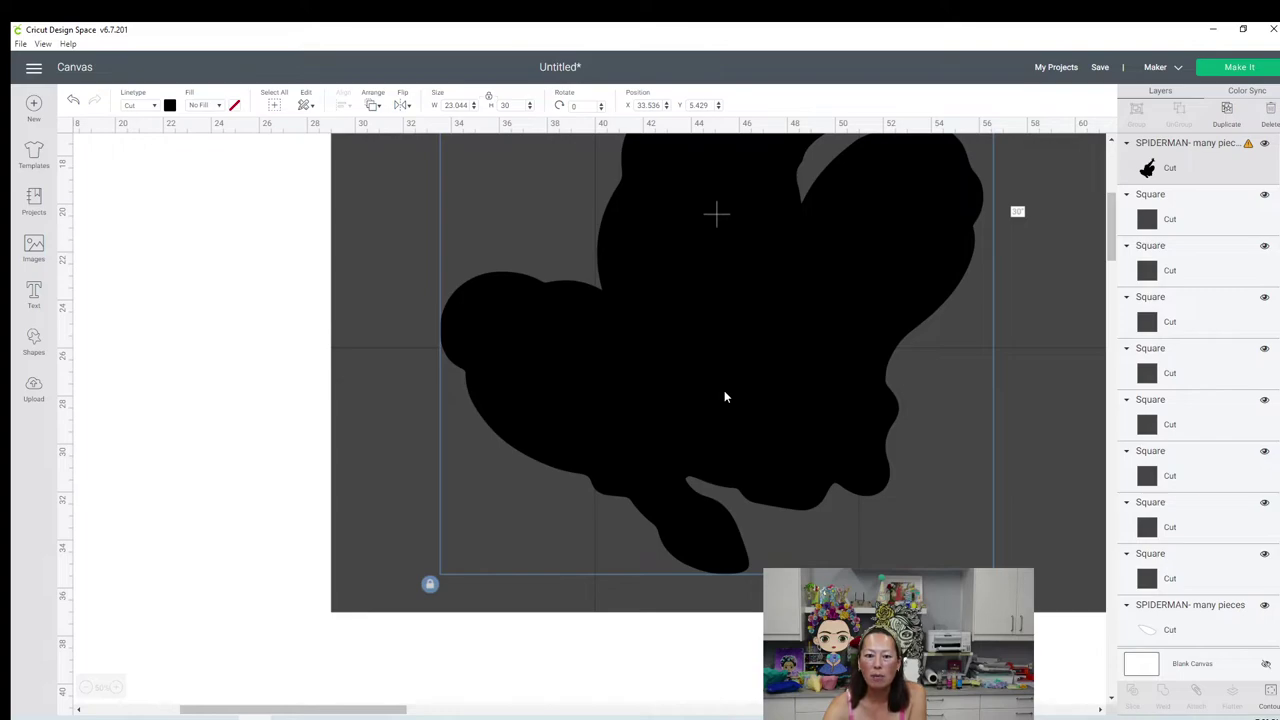
scroll(725, 397, up, 9)
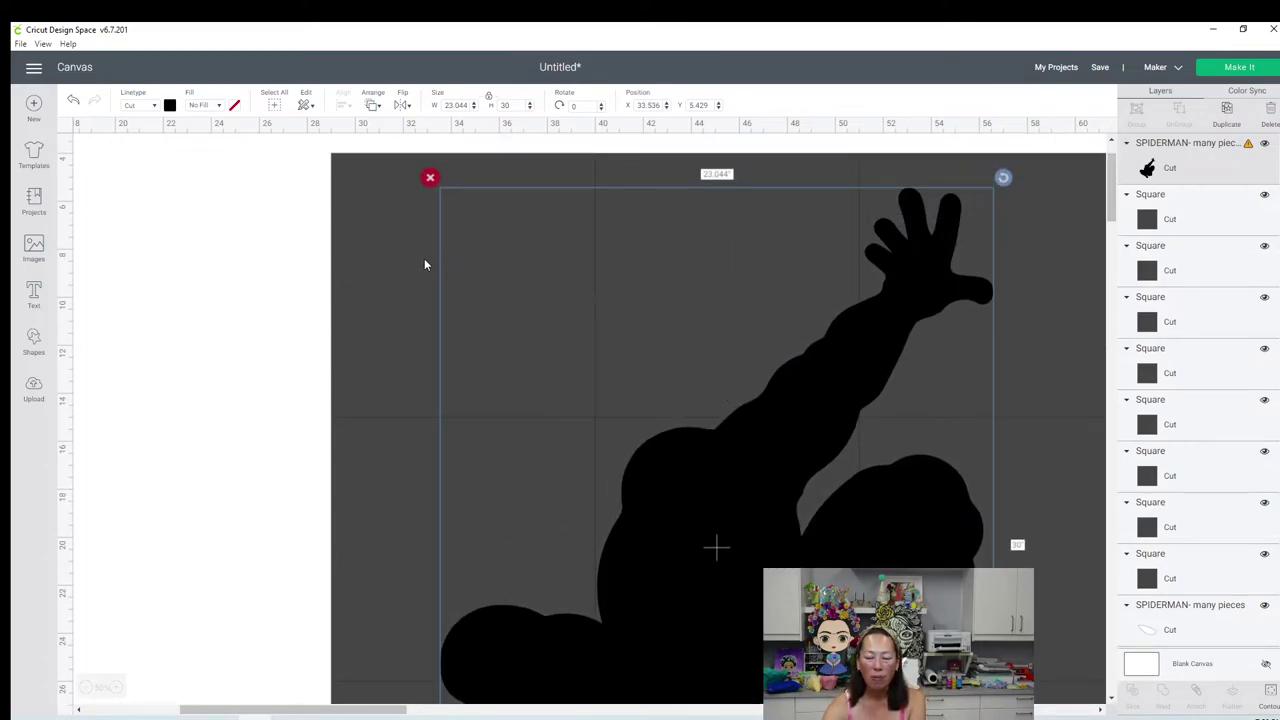
click(193, 260)
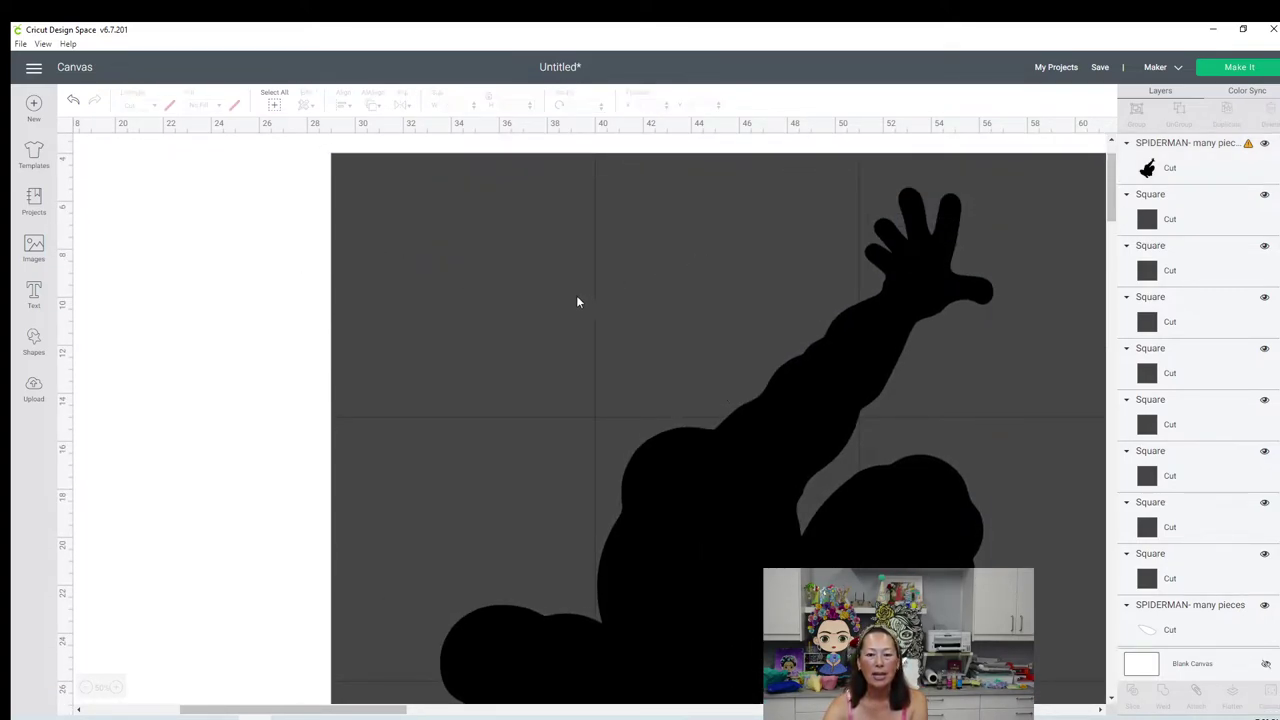
click(86, 688)
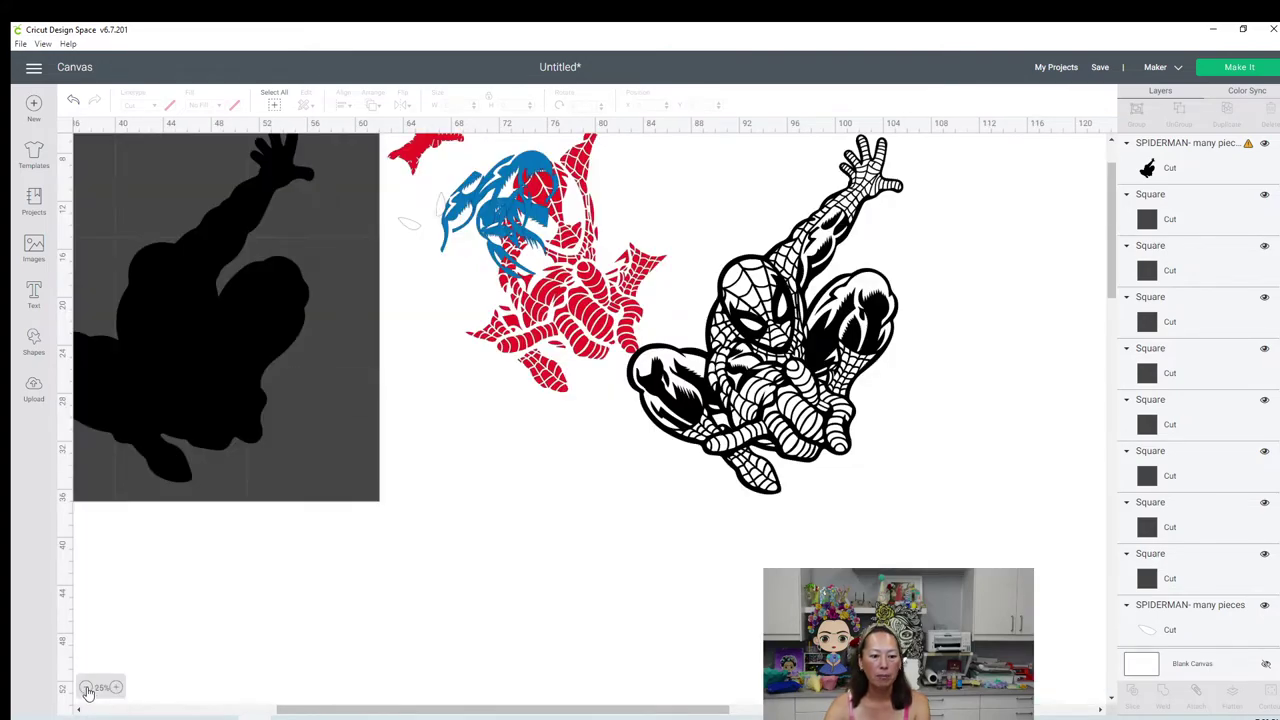
drag(427, 711, 316, 713)
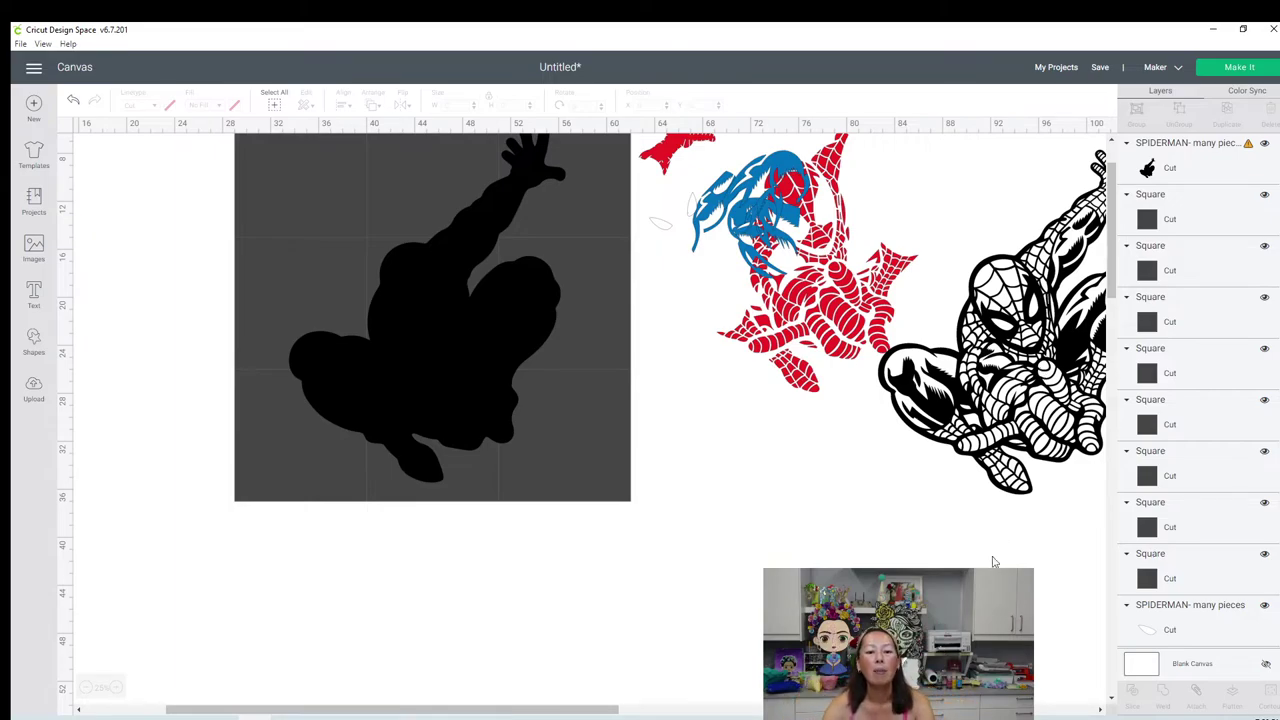
Step: Delete the empty 11-inch square in the upper-left corner of the grid, which the silhouette does not touch
scroll(580, 420, up, 2)
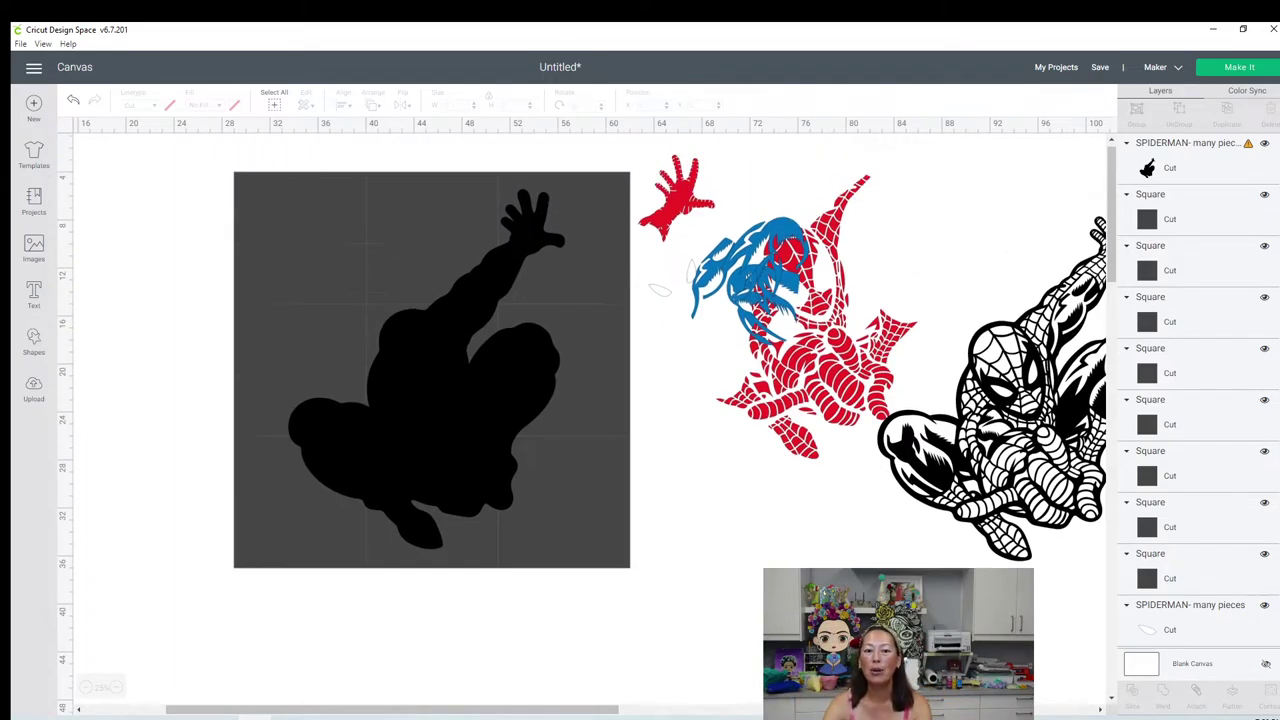
click(295, 217)
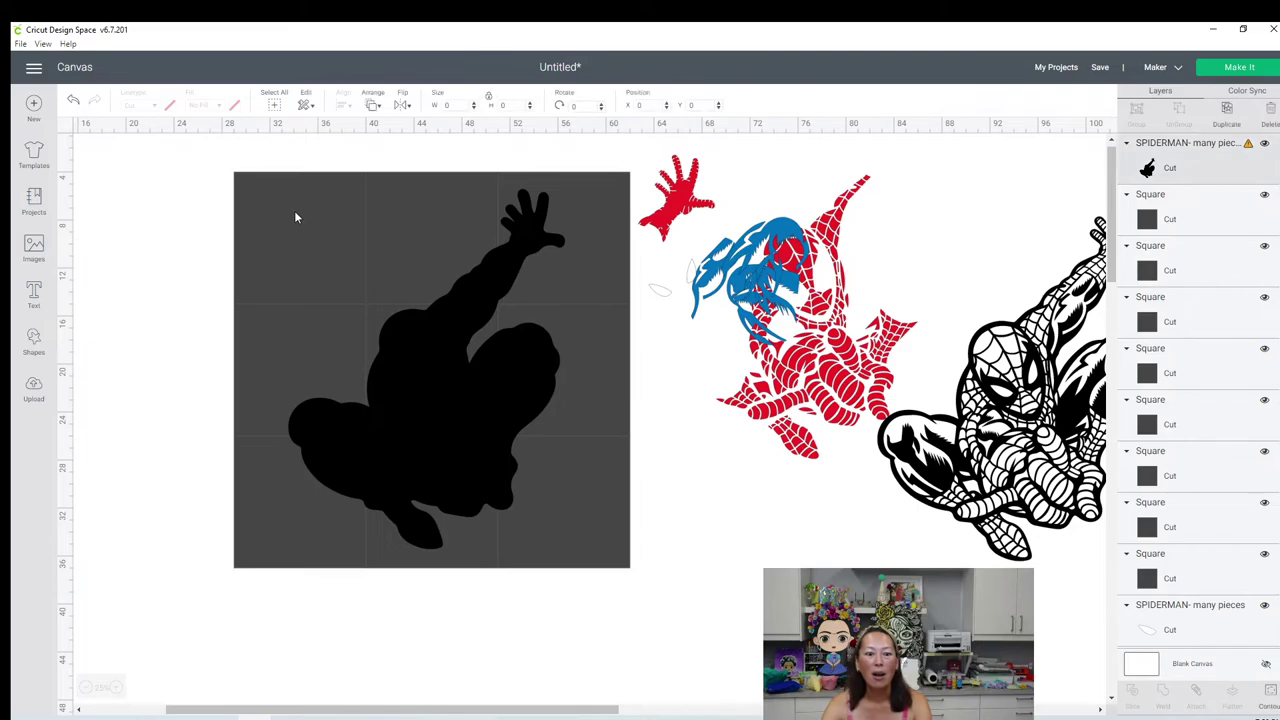
click(253, 228)
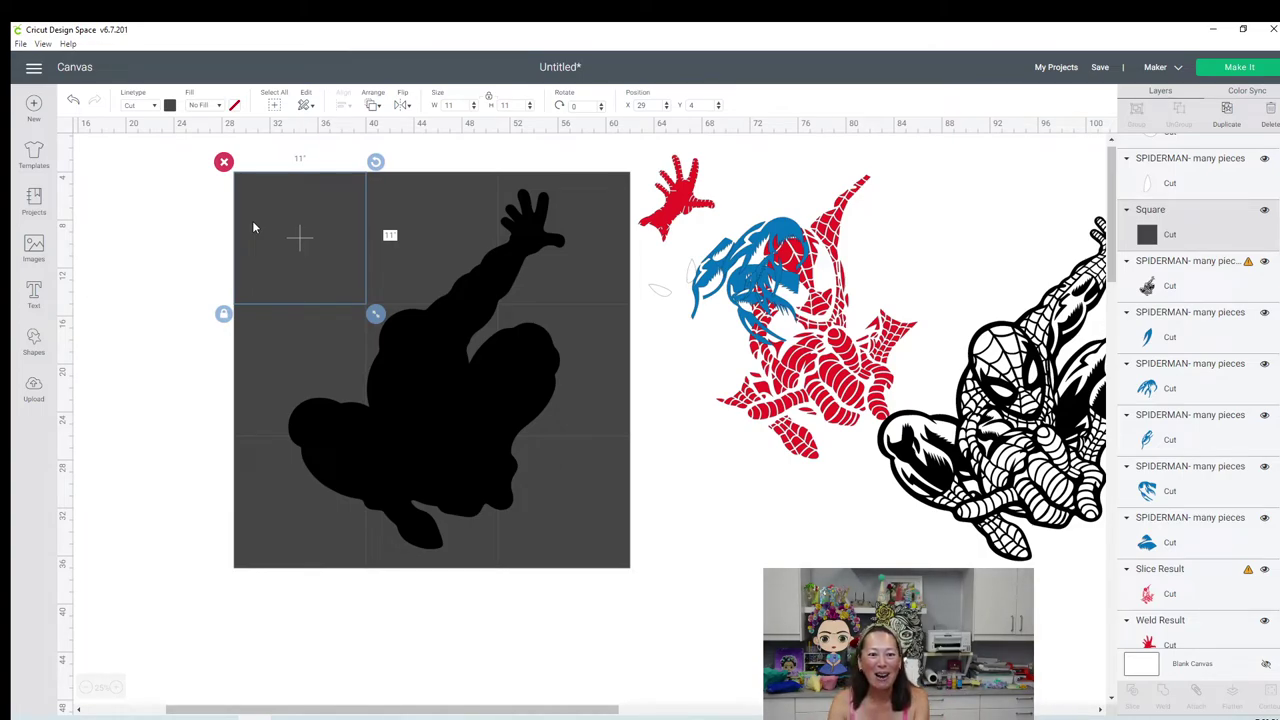
key(Delete)
Step: Slice the silhouette with the middle-left square and with the lower-left square of the grid
drag(171, 320, 318, 414)
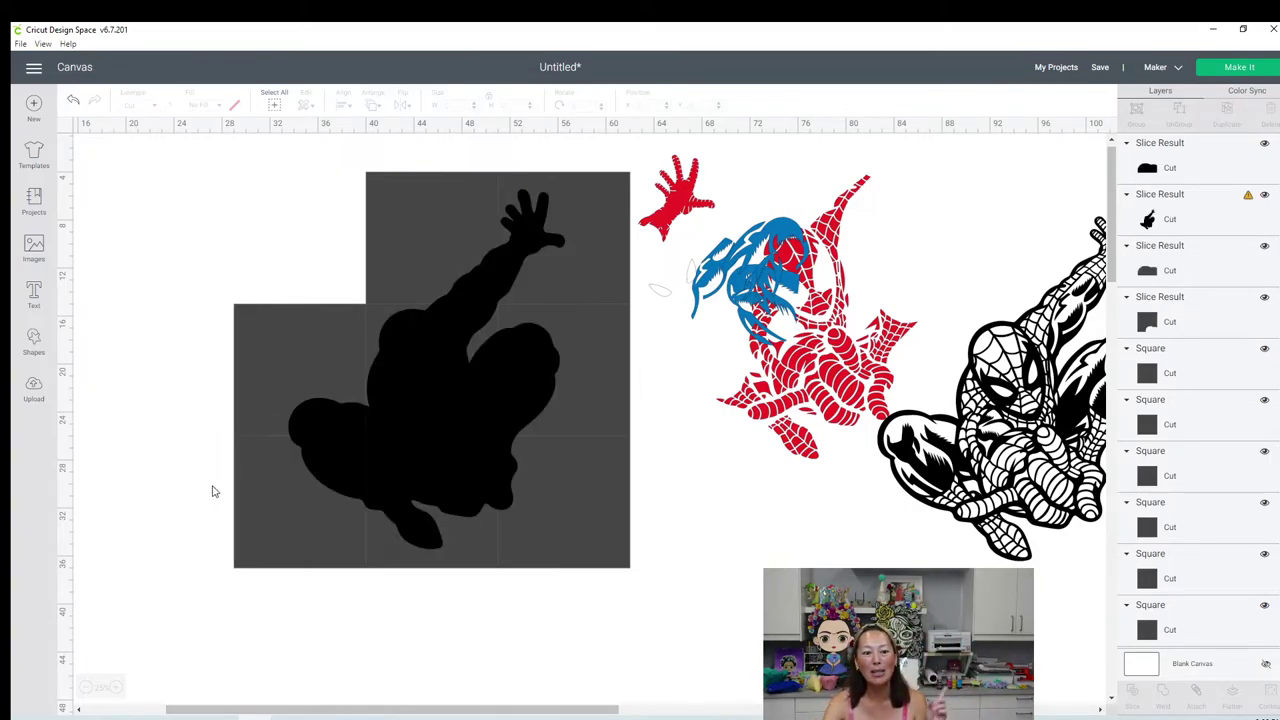
drag(242, 499, 346, 508)
click(1133, 691)
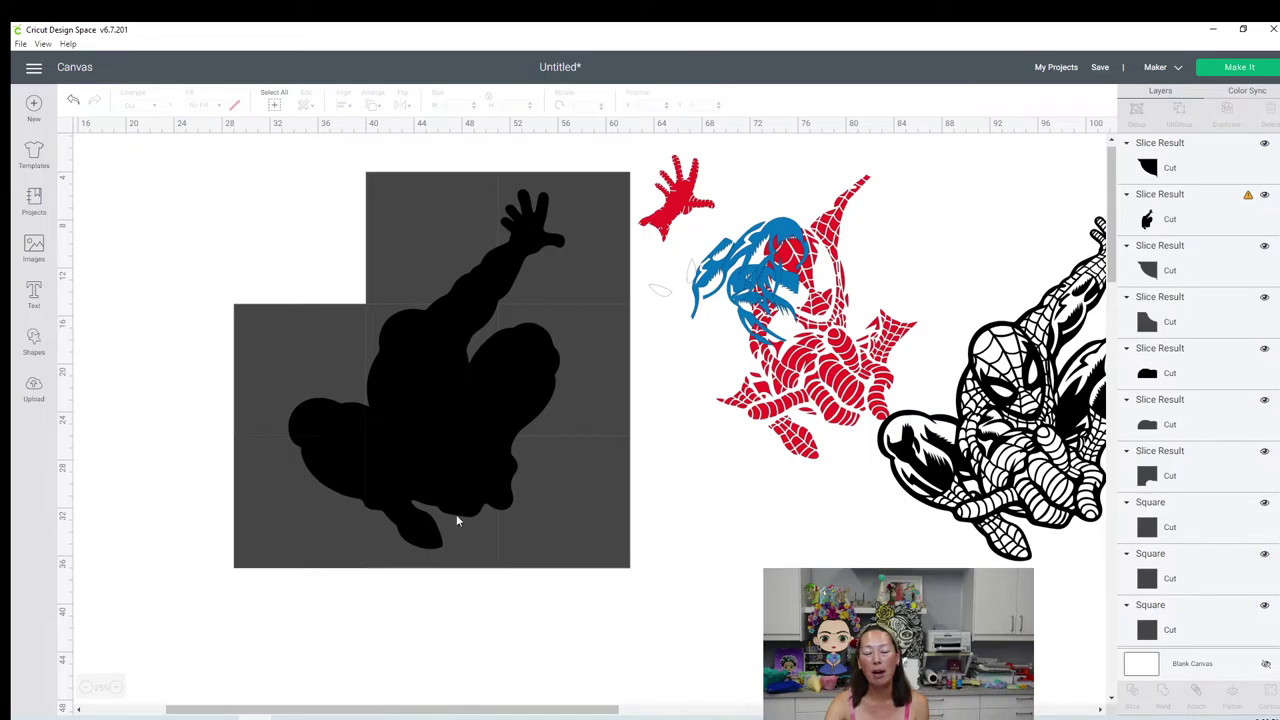
Step: Slice the remaining silhouette with the top-middle square around the arm and with the top-right square around the hand
drag(305, 171, 470, 284)
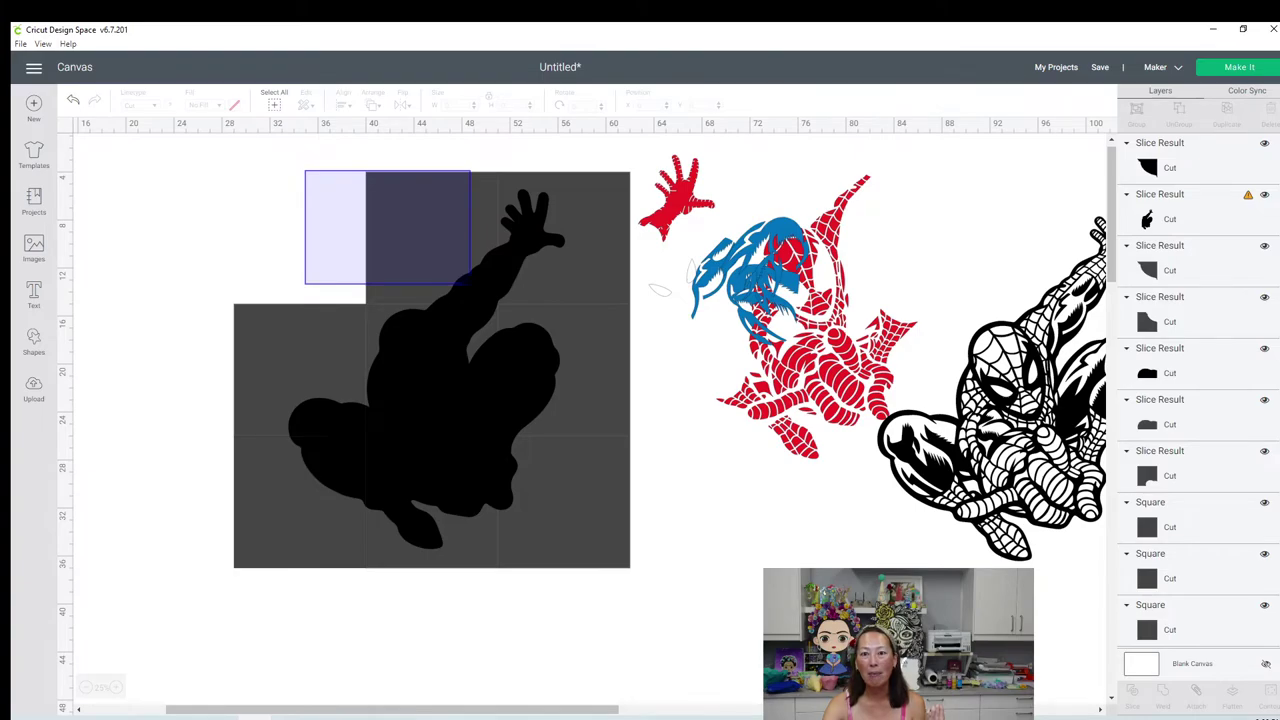
drag(470, 284, 470, 287)
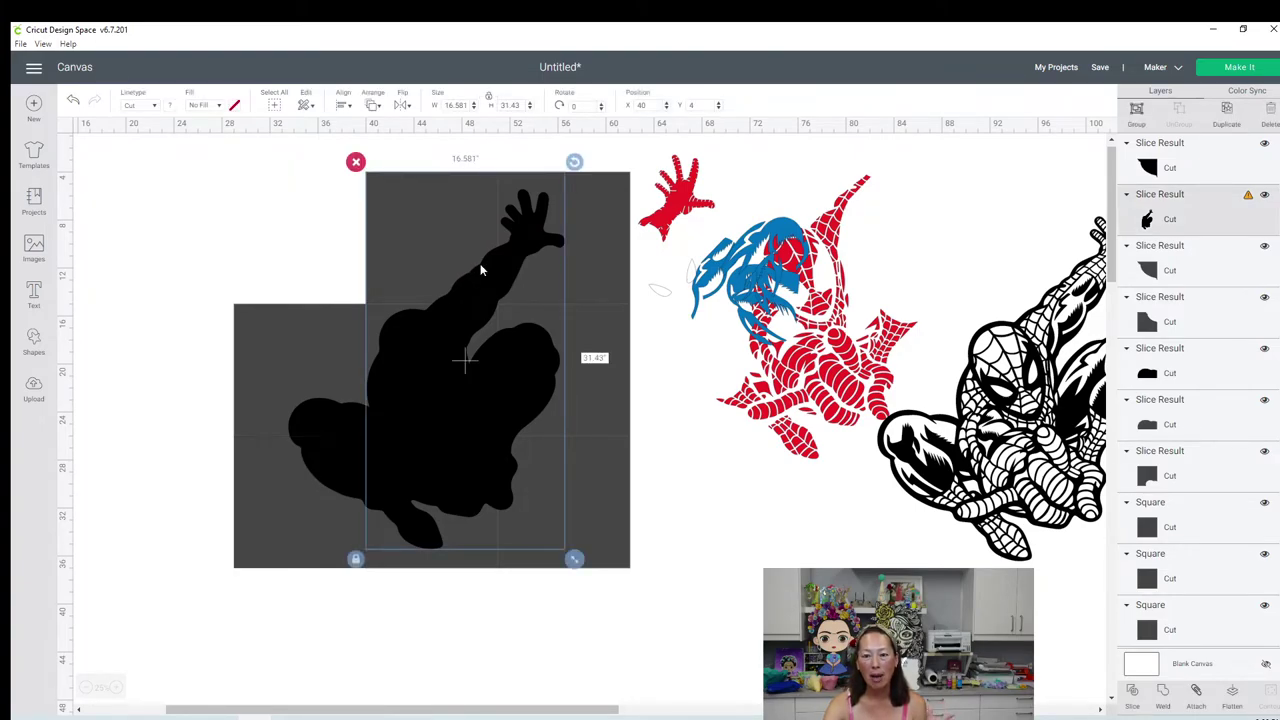
click(1132, 692)
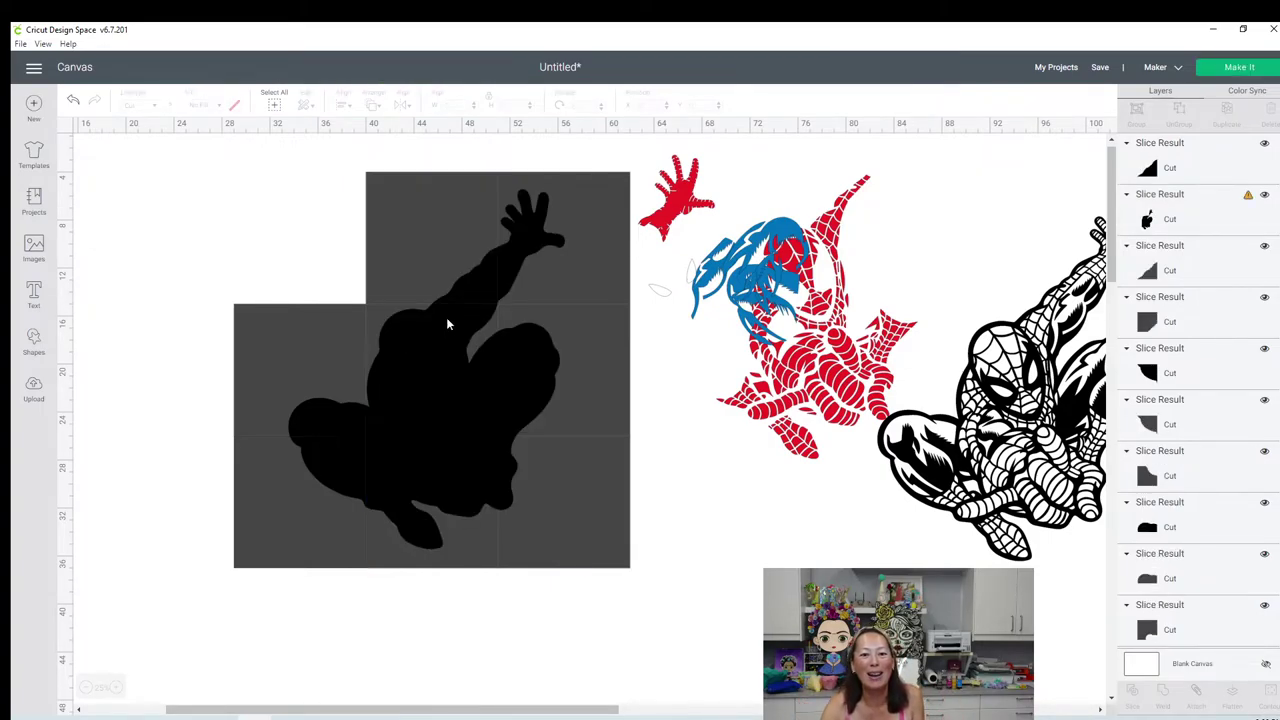
drag(539, 204, 549, 243)
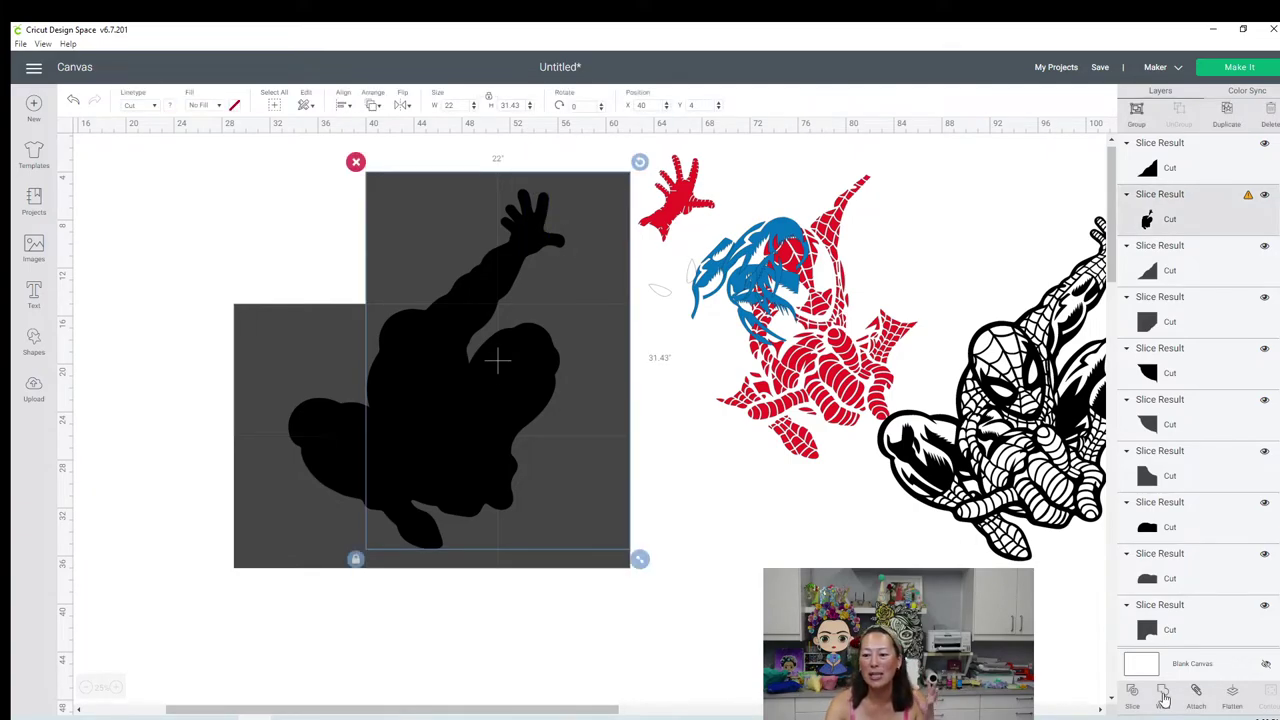
click(1133, 694)
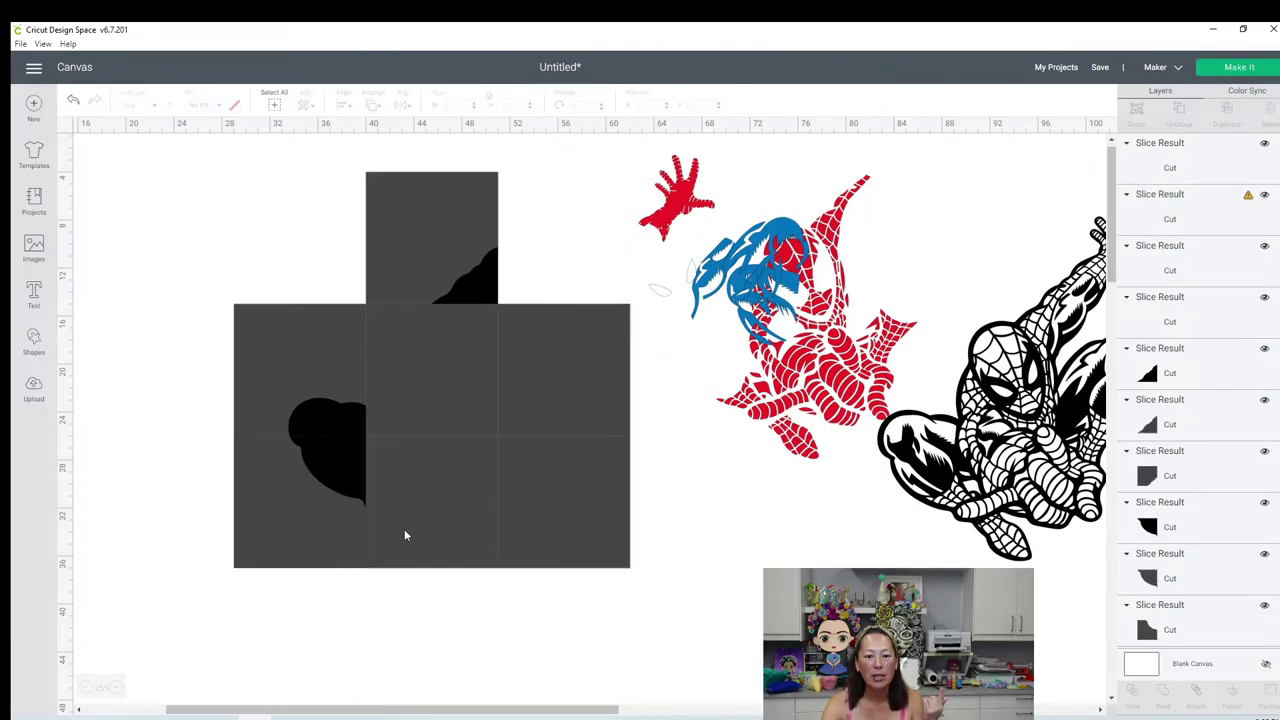
Step: Slice the remaining silhouette with the bottom-middle, bottom-right and middle-right squares of the grid
drag(442, 590, 440, 540)
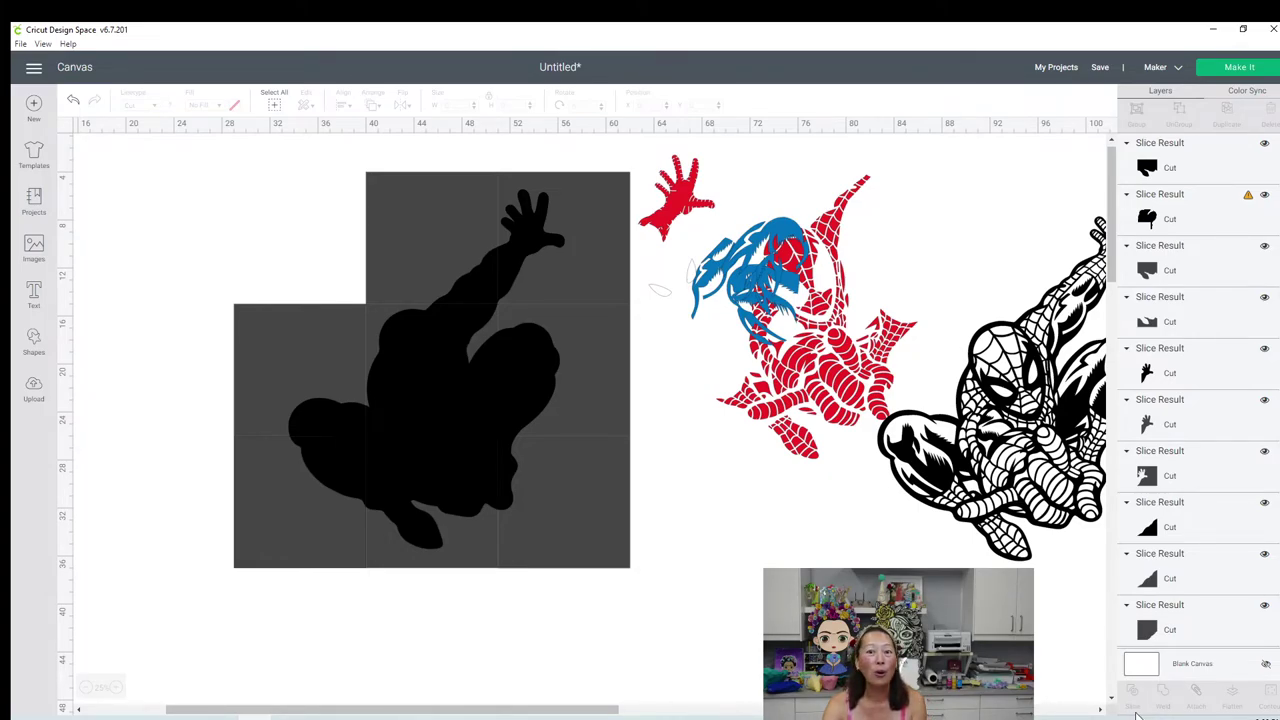
drag(686, 598, 503, 476)
click(503, 476)
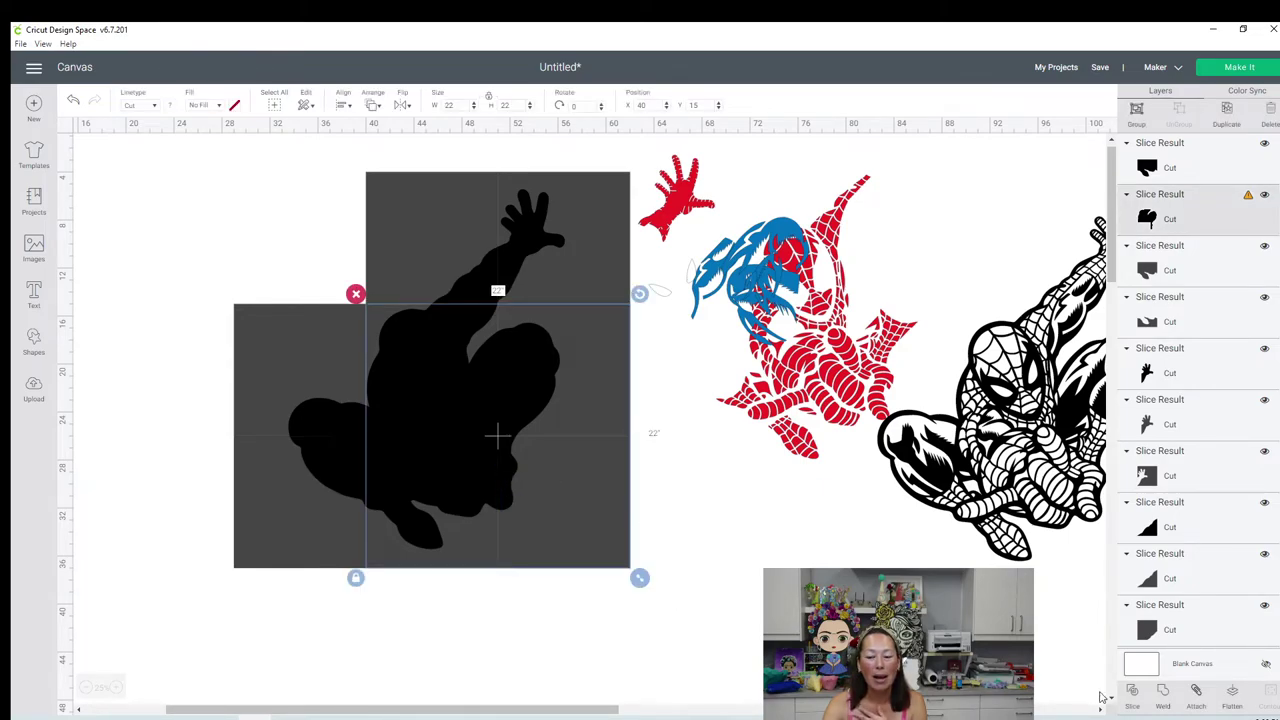
click(1135, 700)
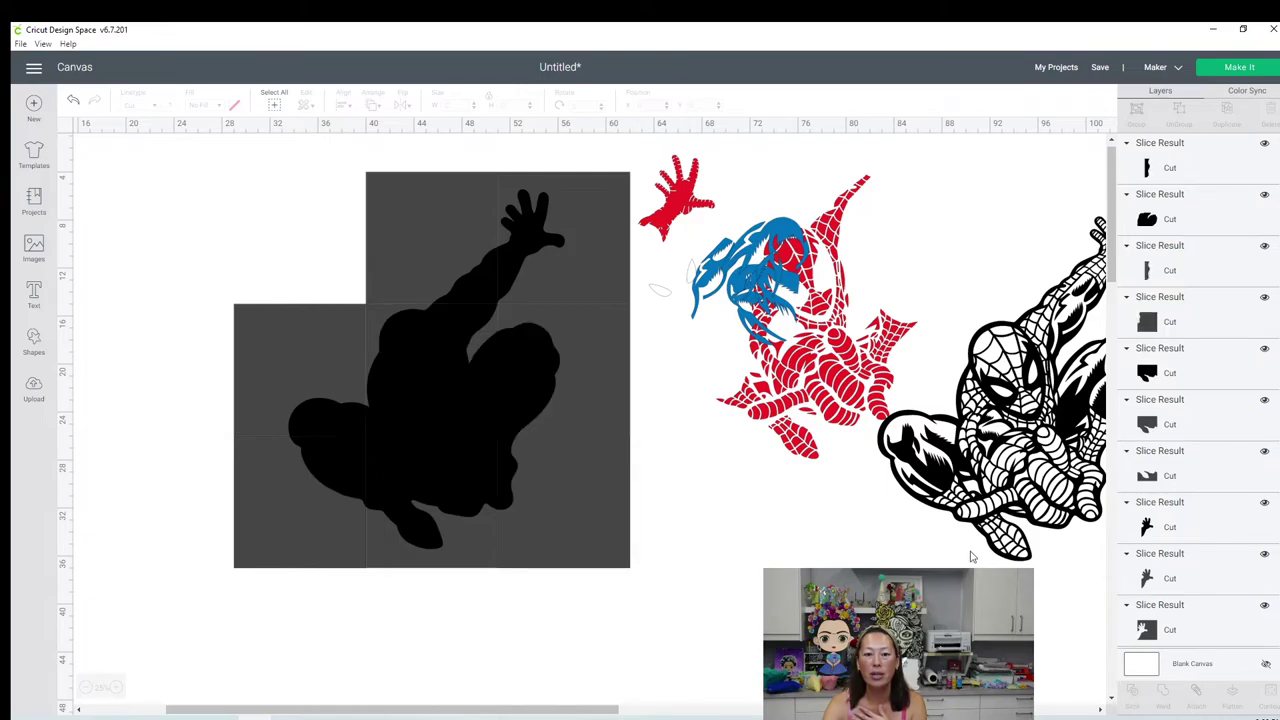
drag(656, 401, 531, 362)
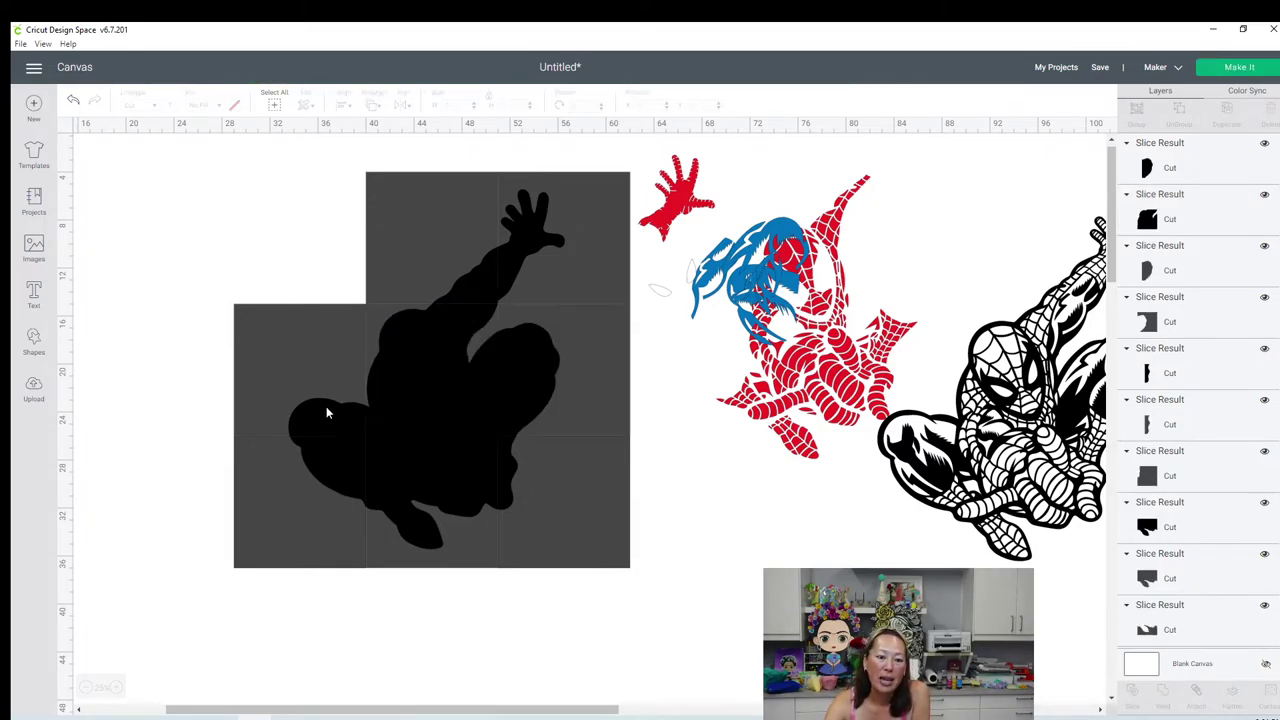
Step: Move the two black pieces of the left column out beside the grid and delete that column's gray leftovers
click(326, 414)
drag(329, 414, 152, 398)
click(346, 463)
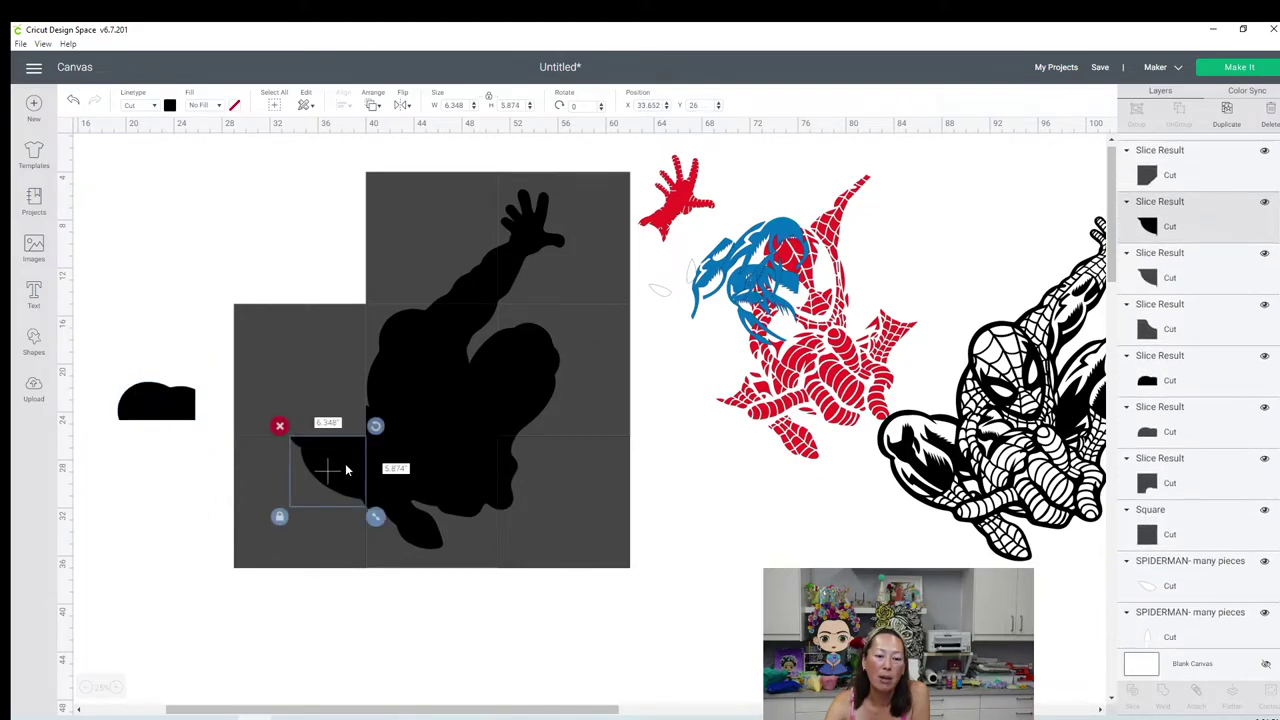
drag(326, 470, 155, 459)
drag(277, 235, 318, 601)
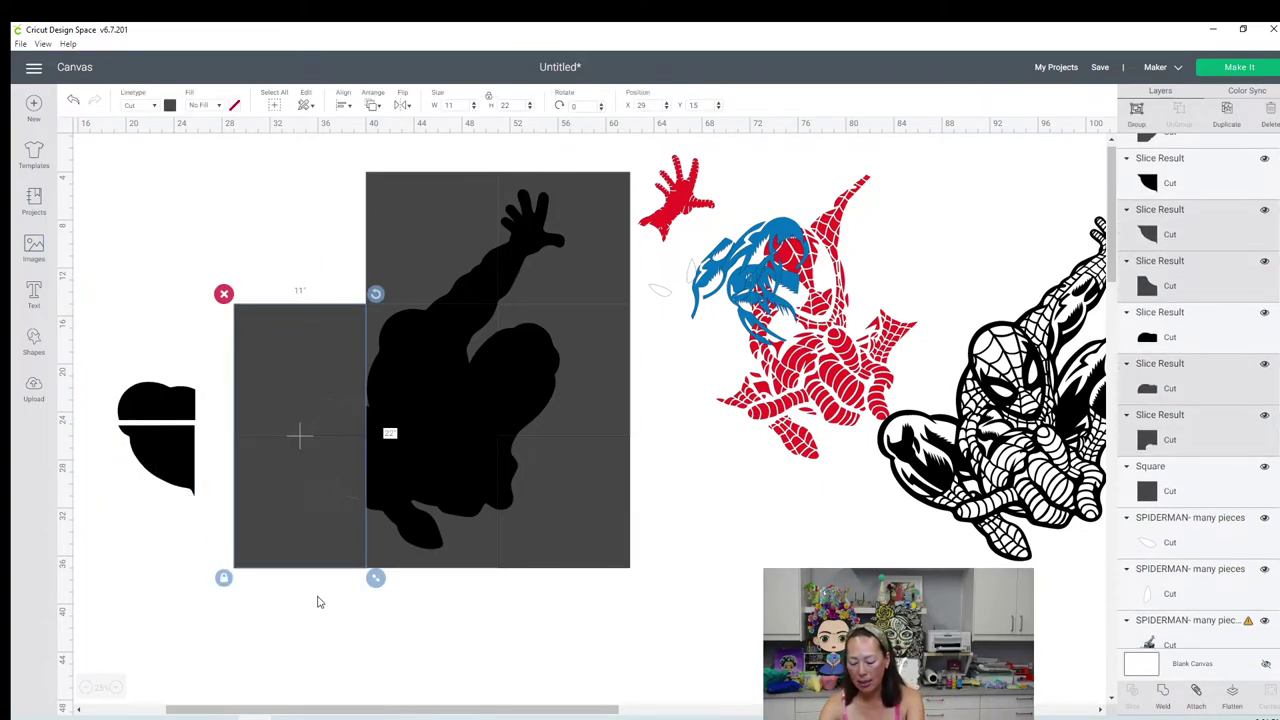
key(Delete)
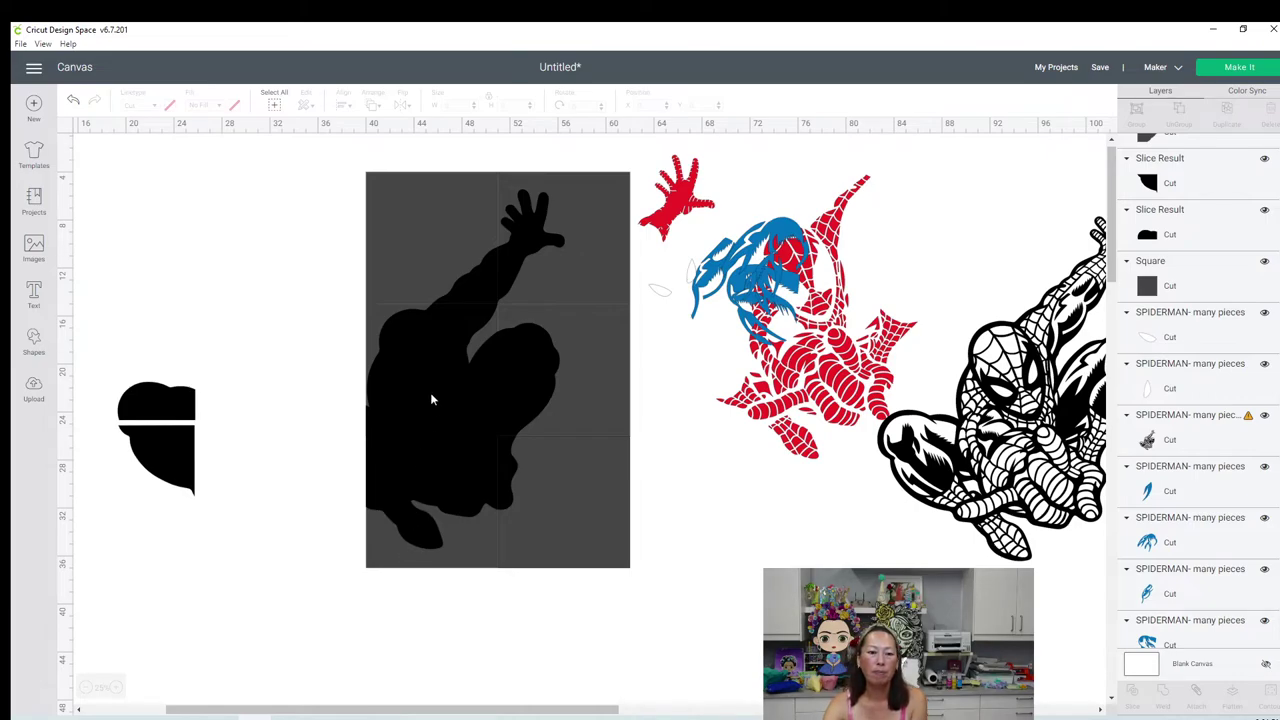
Step: Move the center square together with its remaining black torso piece off the grid and slice the two
drag(305, 356, 477, 408)
click(477, 408)
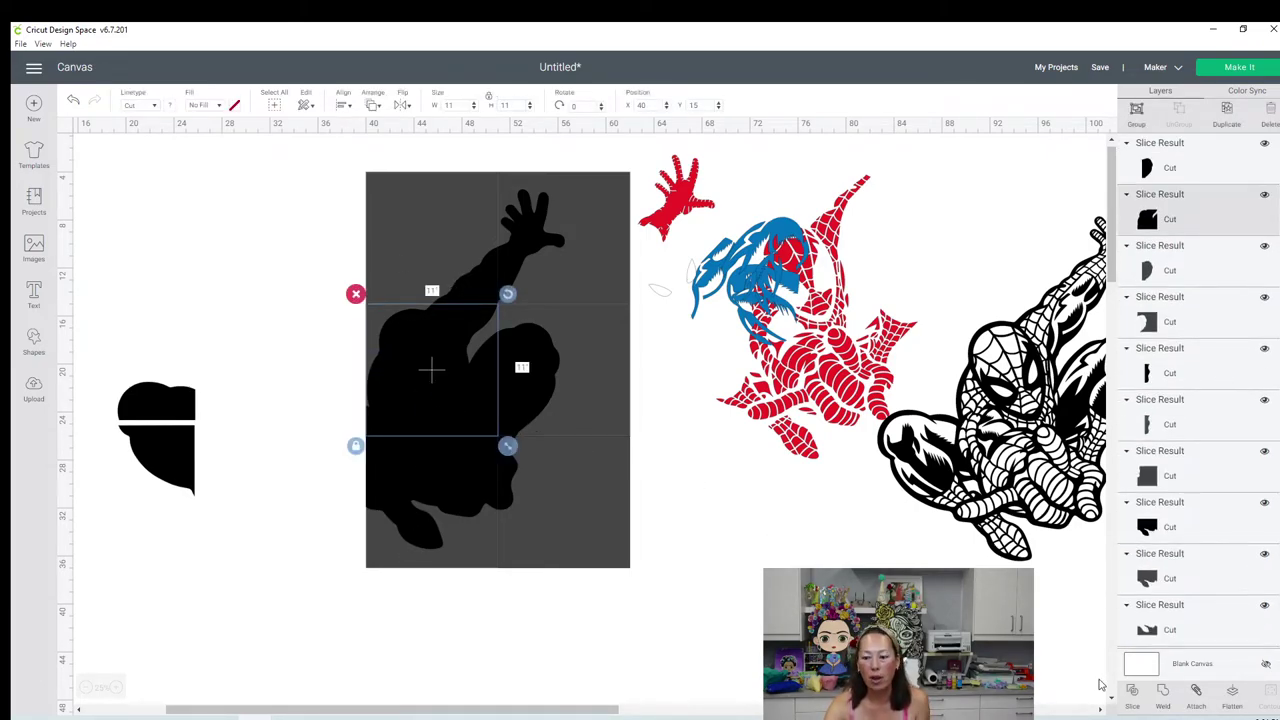
drag(430, 291, 219, 302)
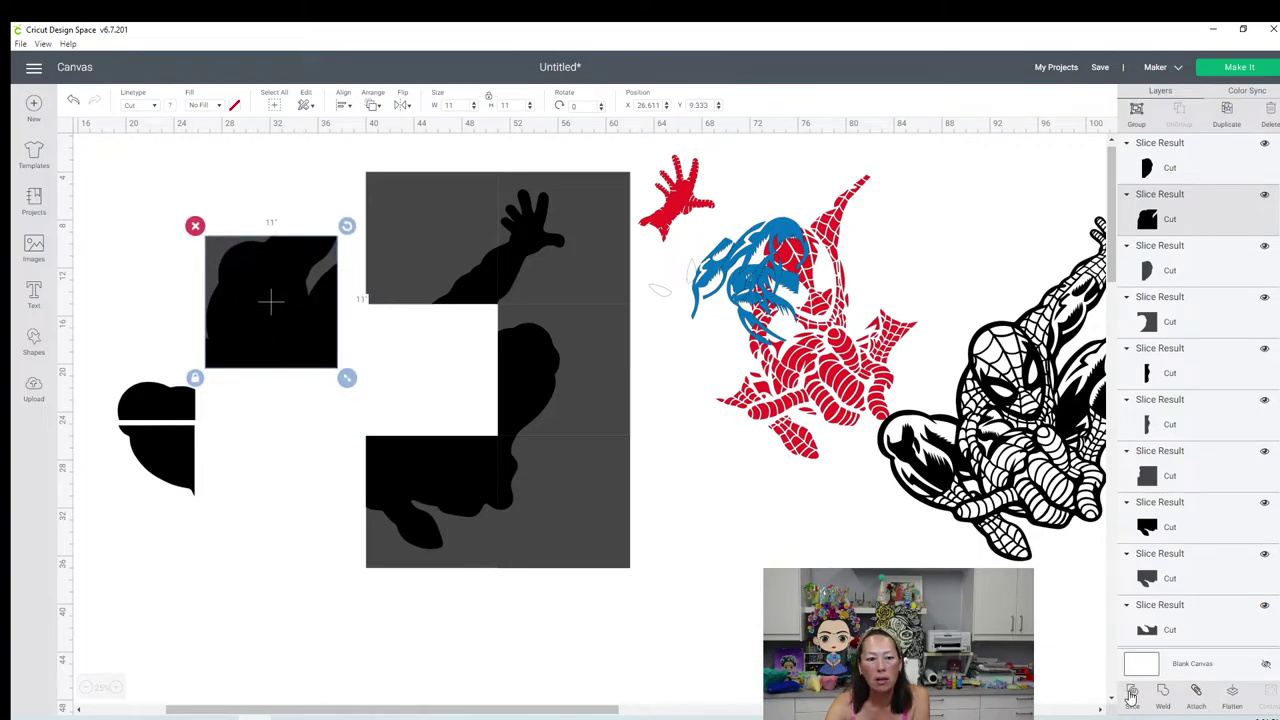
click(1131, 693)
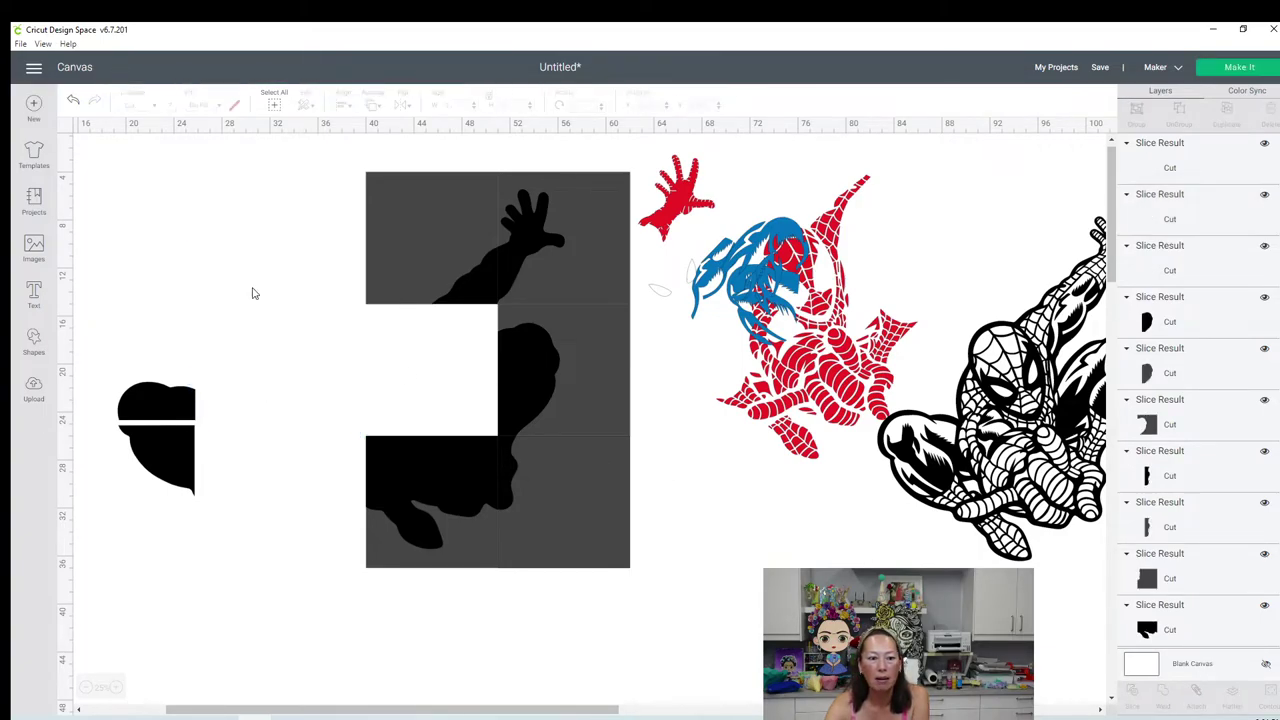
Step: Separate the black torso piece from its square at about X 26.39, Y 14.15 and delete the gray leftovers
click(252, 293)
drag(251, 350, 248, 400)
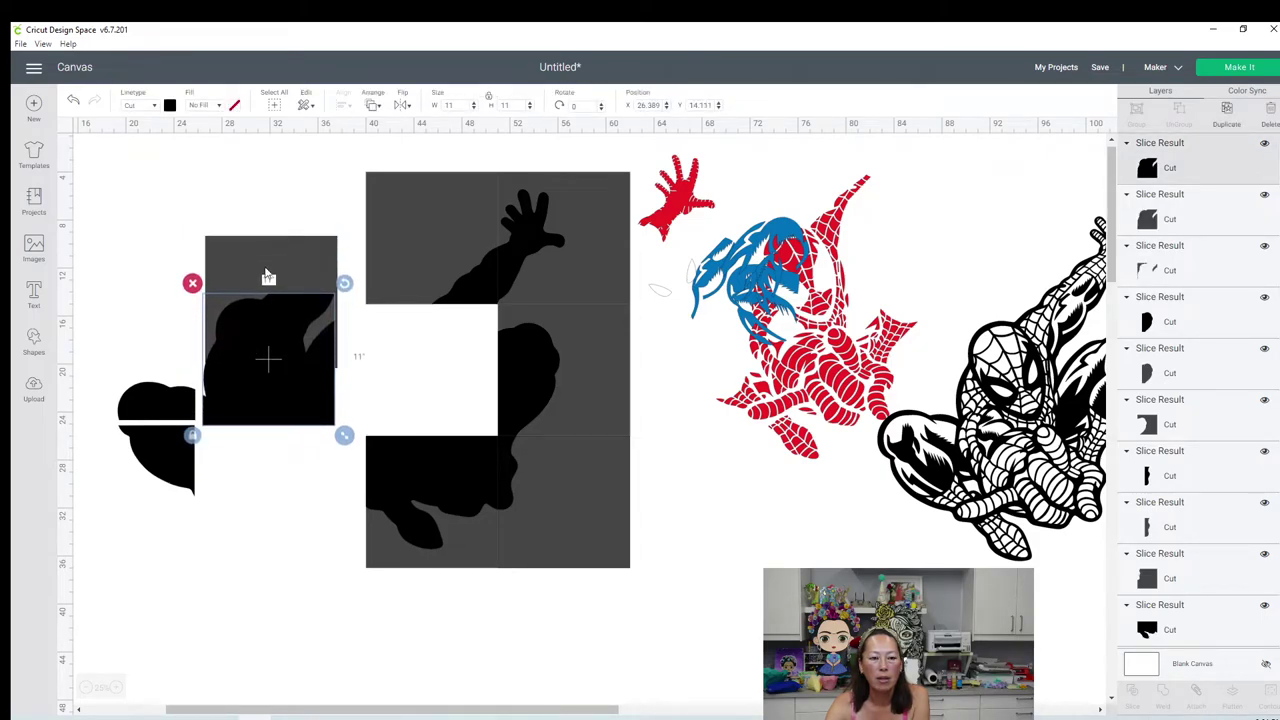
drag(217, 172, 298, 263)
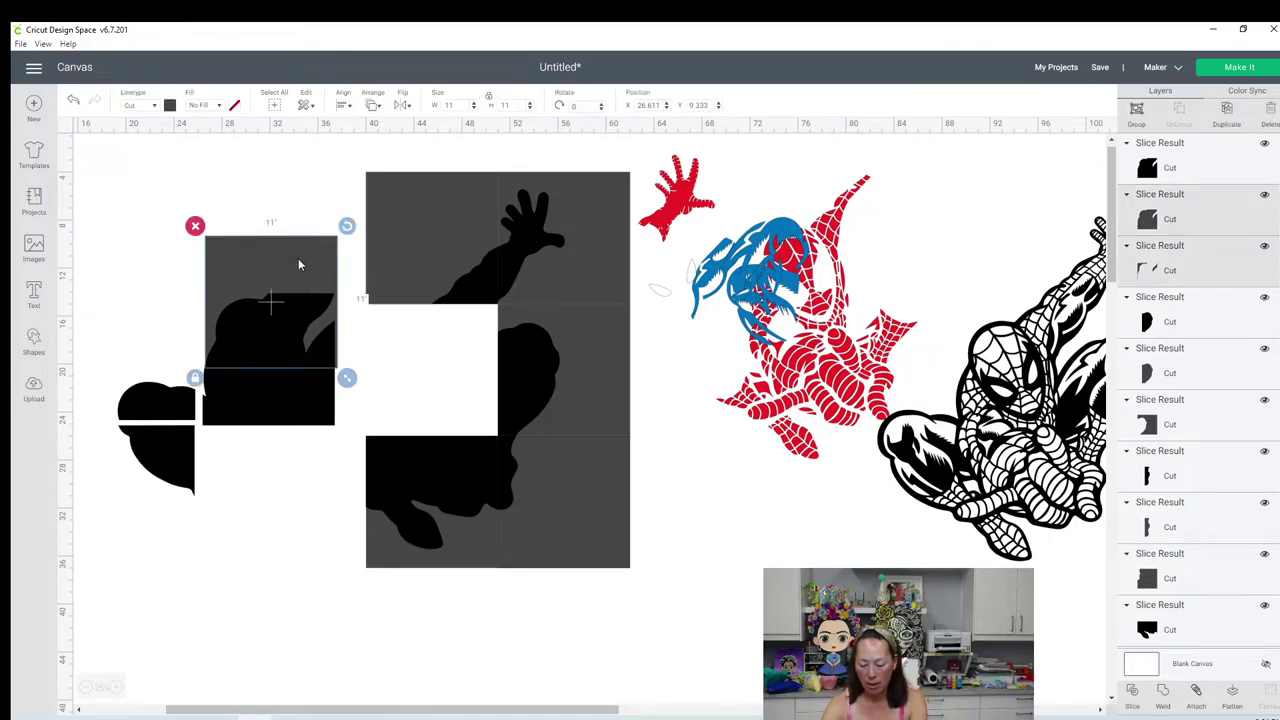
key(Delete)
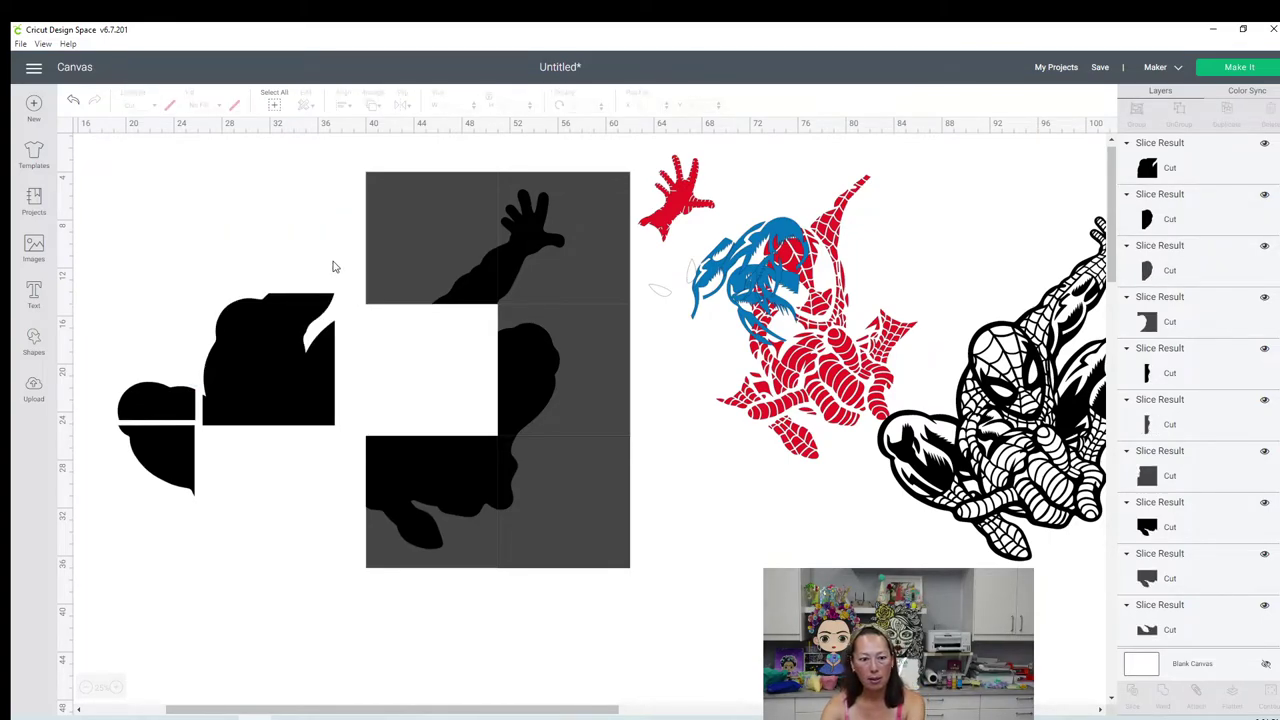
Step: Move the bottom-middle, bottom-right and middle-right black pieces off the grid, fitting them beside and below the torso piece
click(430, 460)
drag(377, 460, 212, 458)
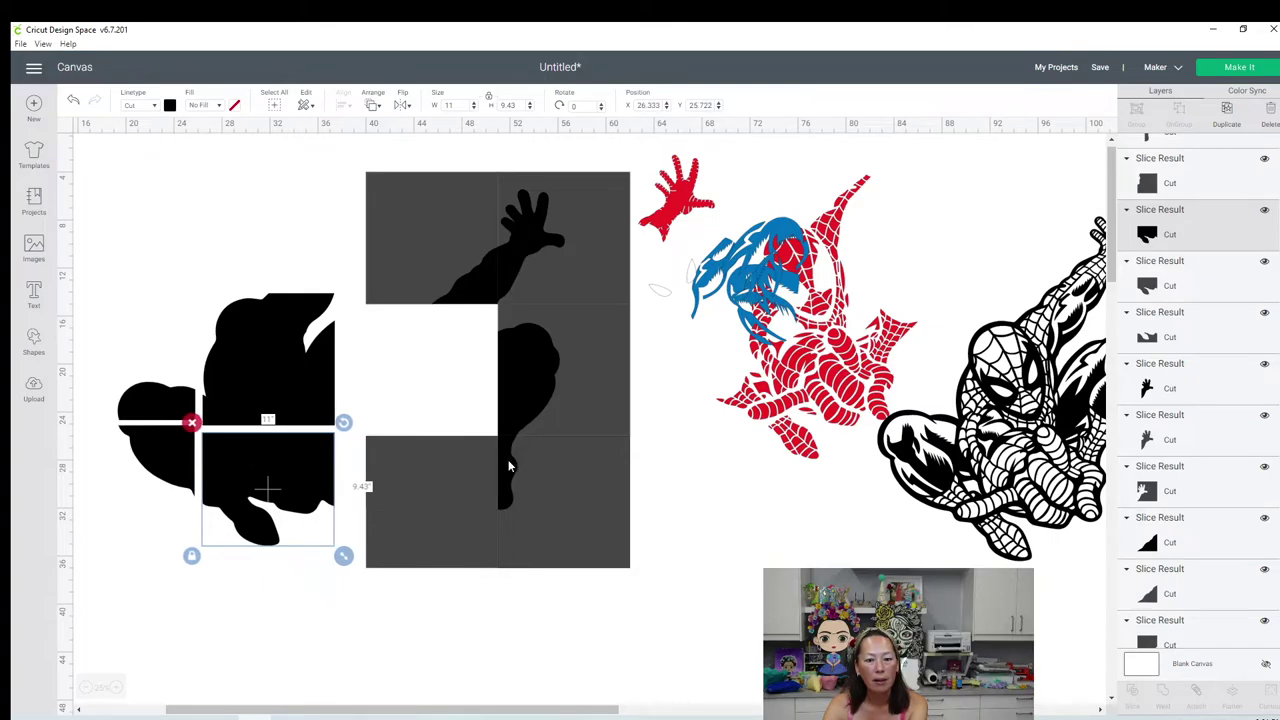
drag(508, 466, 329, 462)
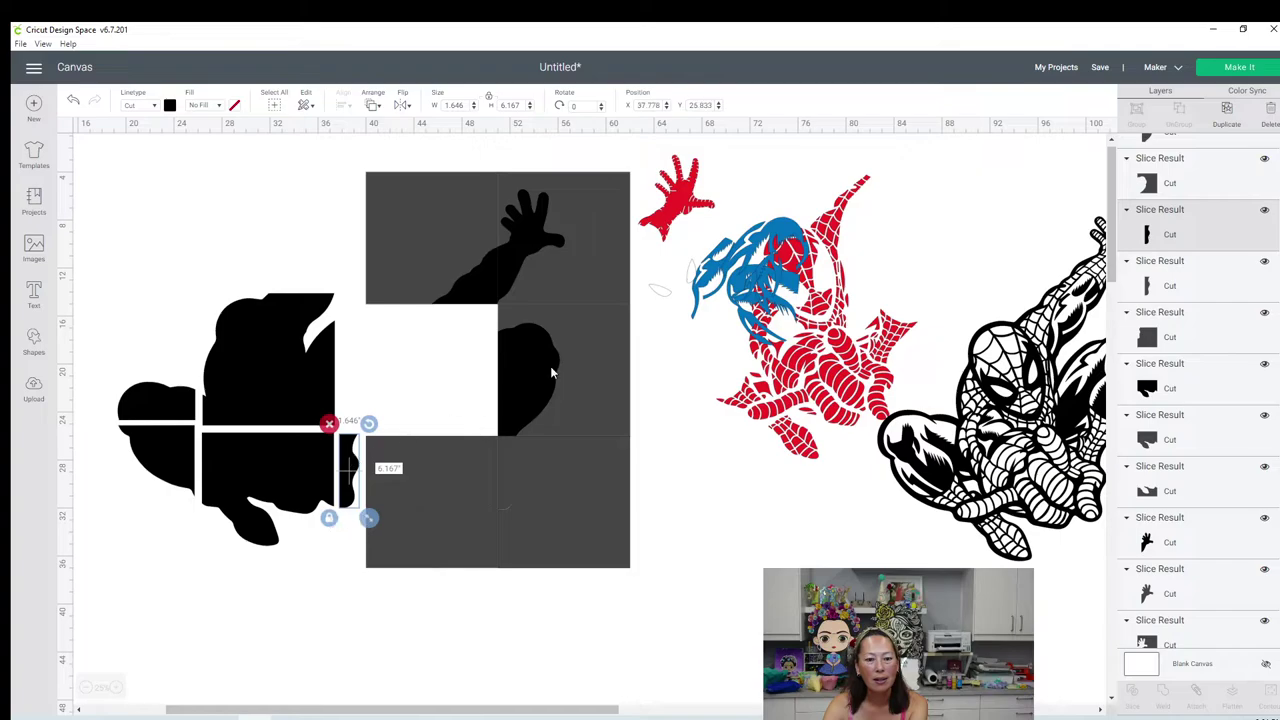
drag(548, 368, 371, 364)
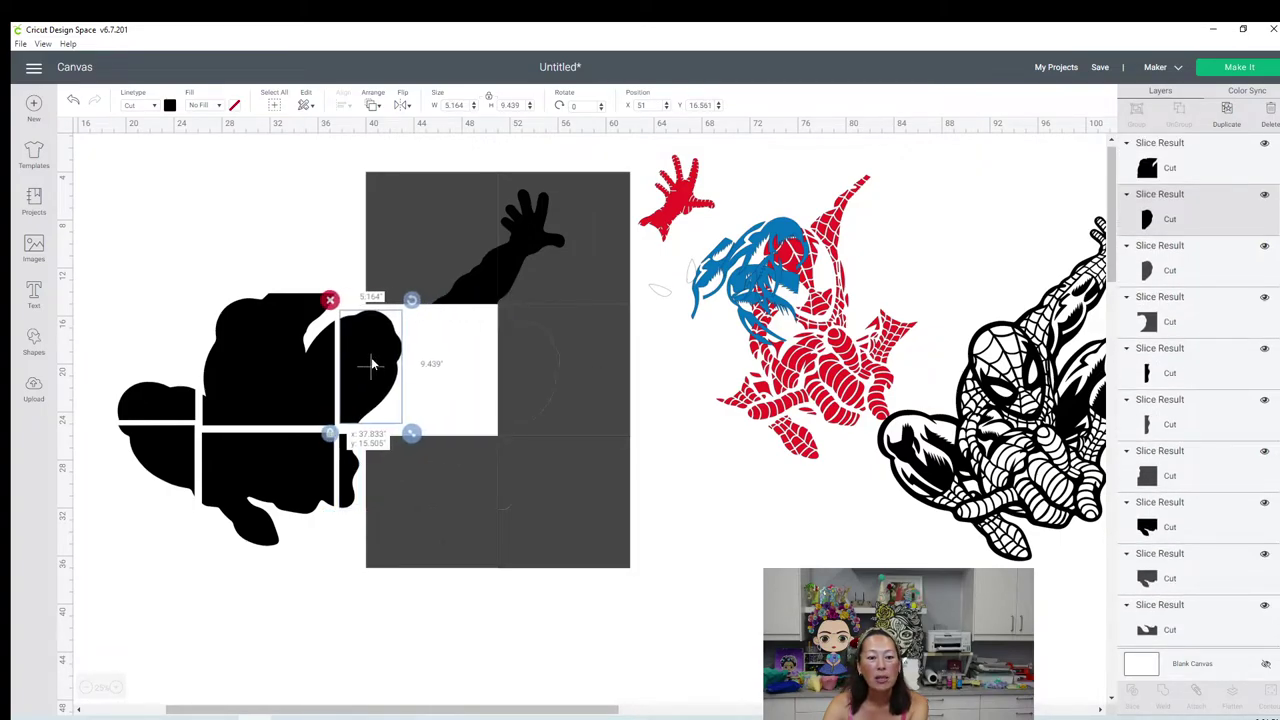
Step: Place the black arm and hand pieces above the torso piece and delete all gray leftovers of the grid
click(483, 279)
drag(483, 275, 305, 266)
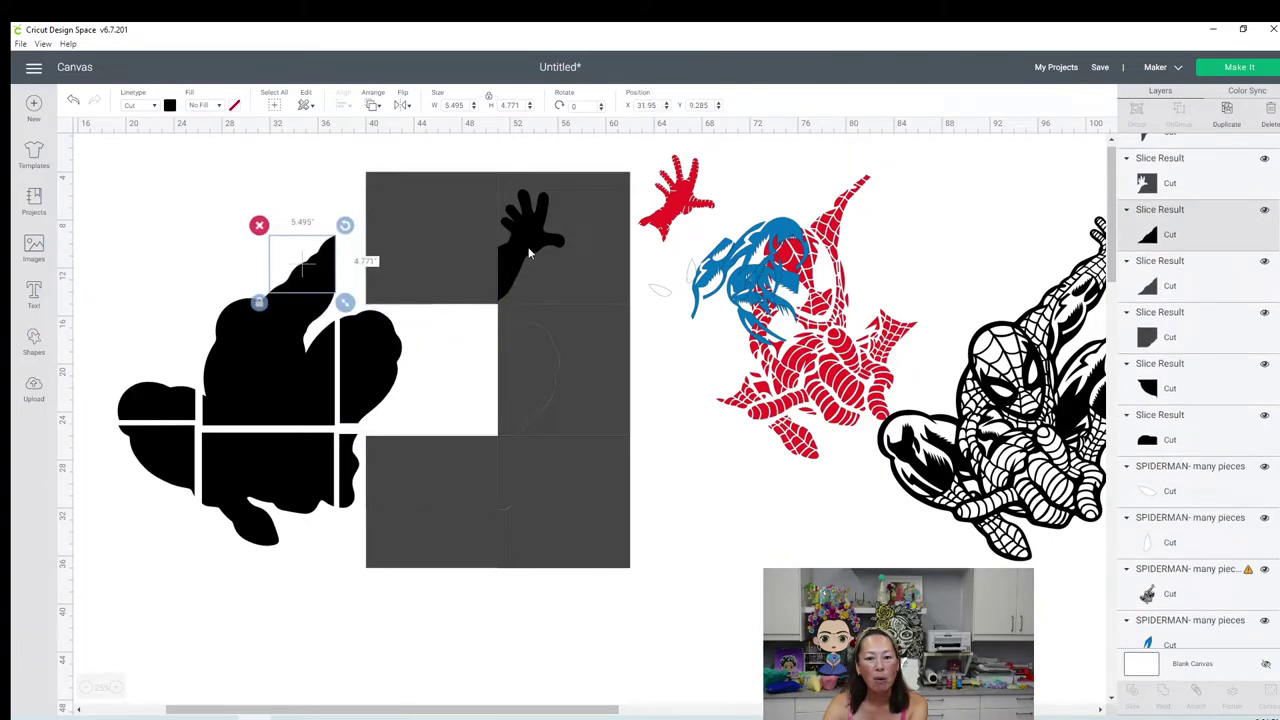
drag(530, 255, 321, 232)
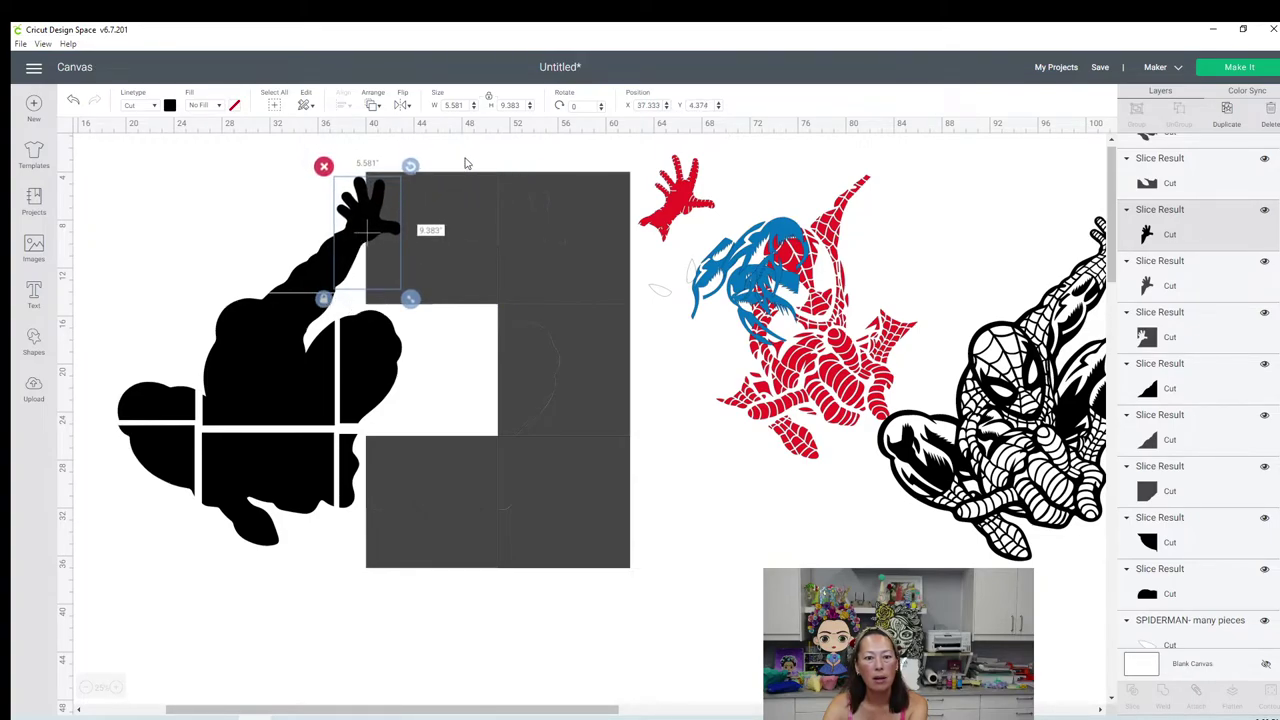
drag(460, 148, 604, 655)
key(Delete)
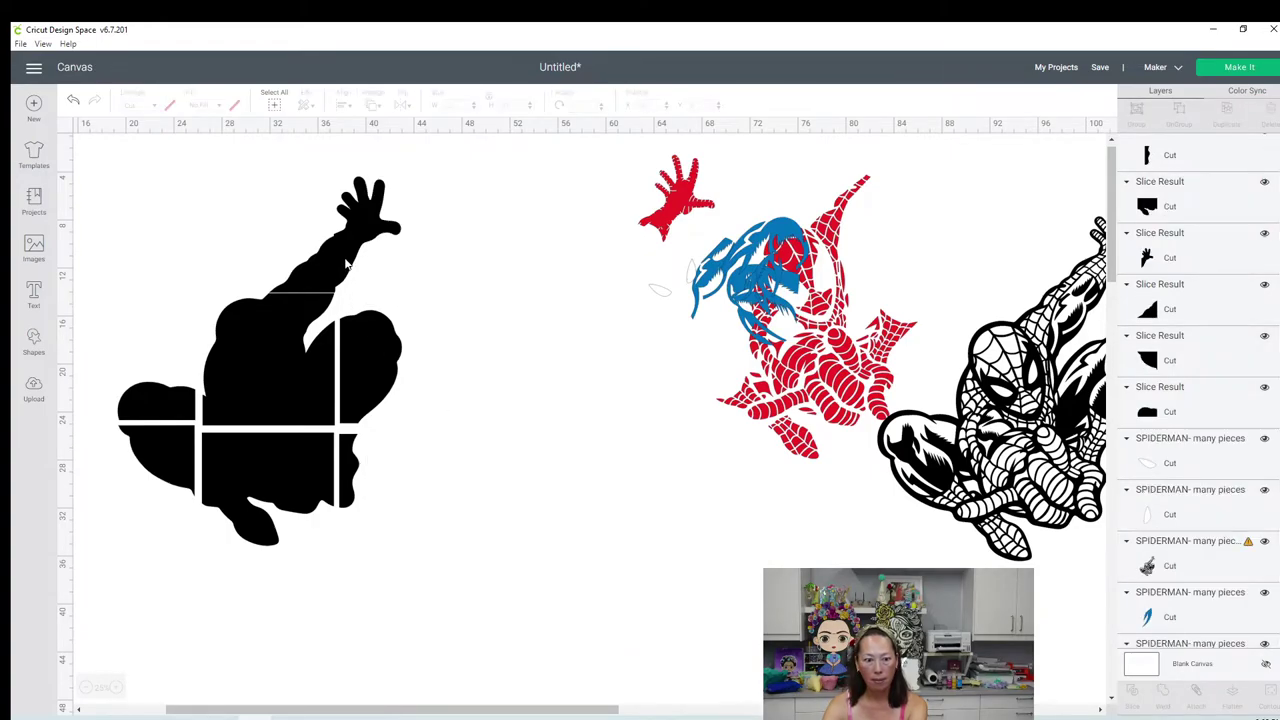
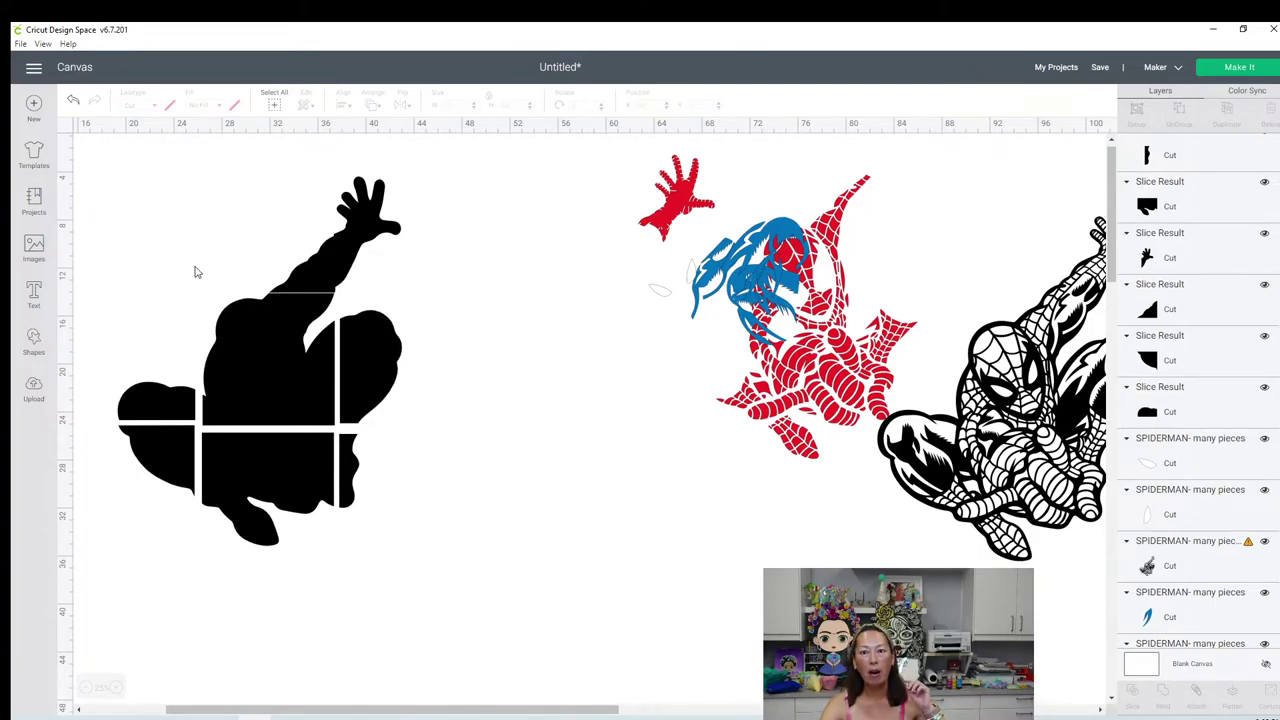
Step: Insert the uploaded 3x3 grid of 11-inch squares and move it to about X 37.17, Y 19.33
click(40, 394)
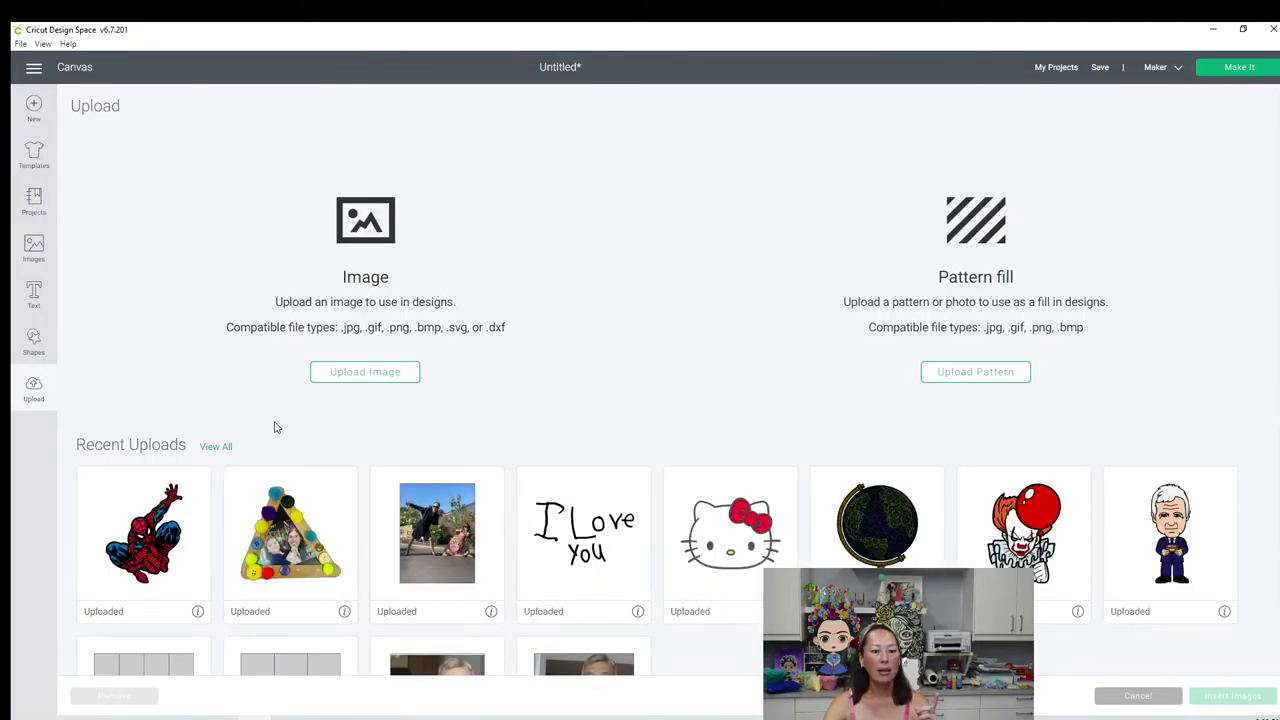
scroll(565, 460, down, 2)
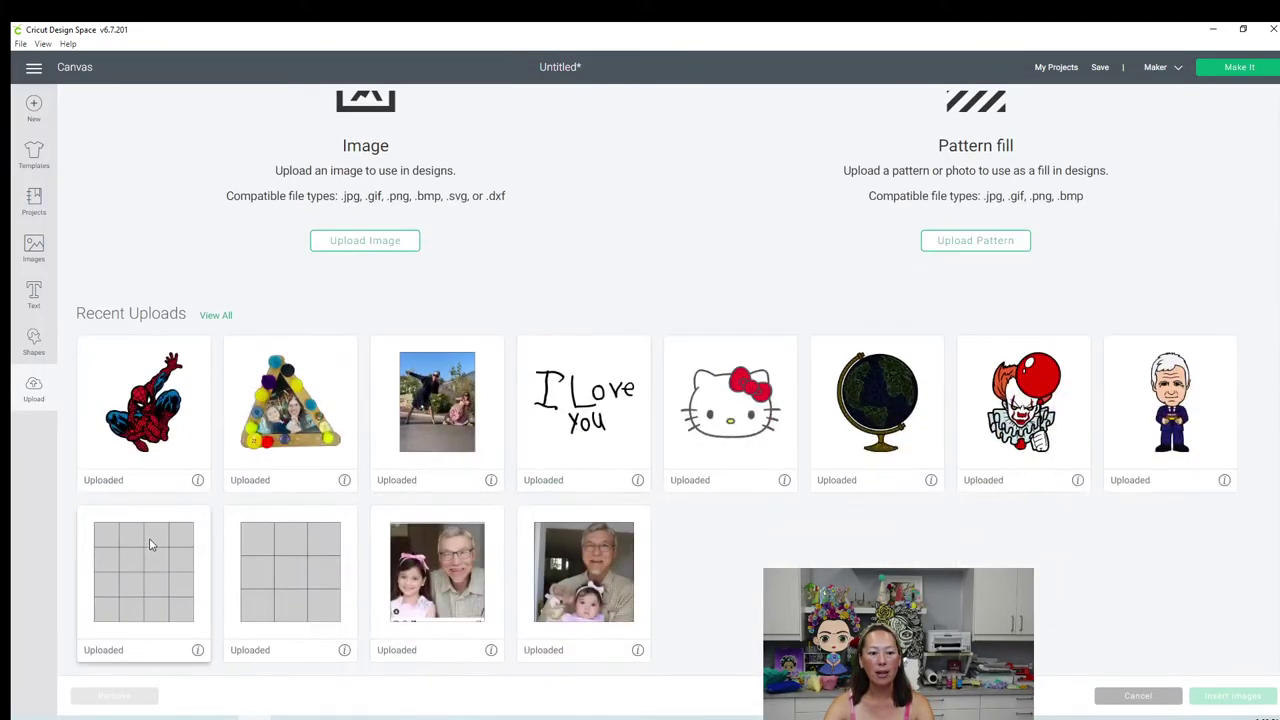
click(330, 590)
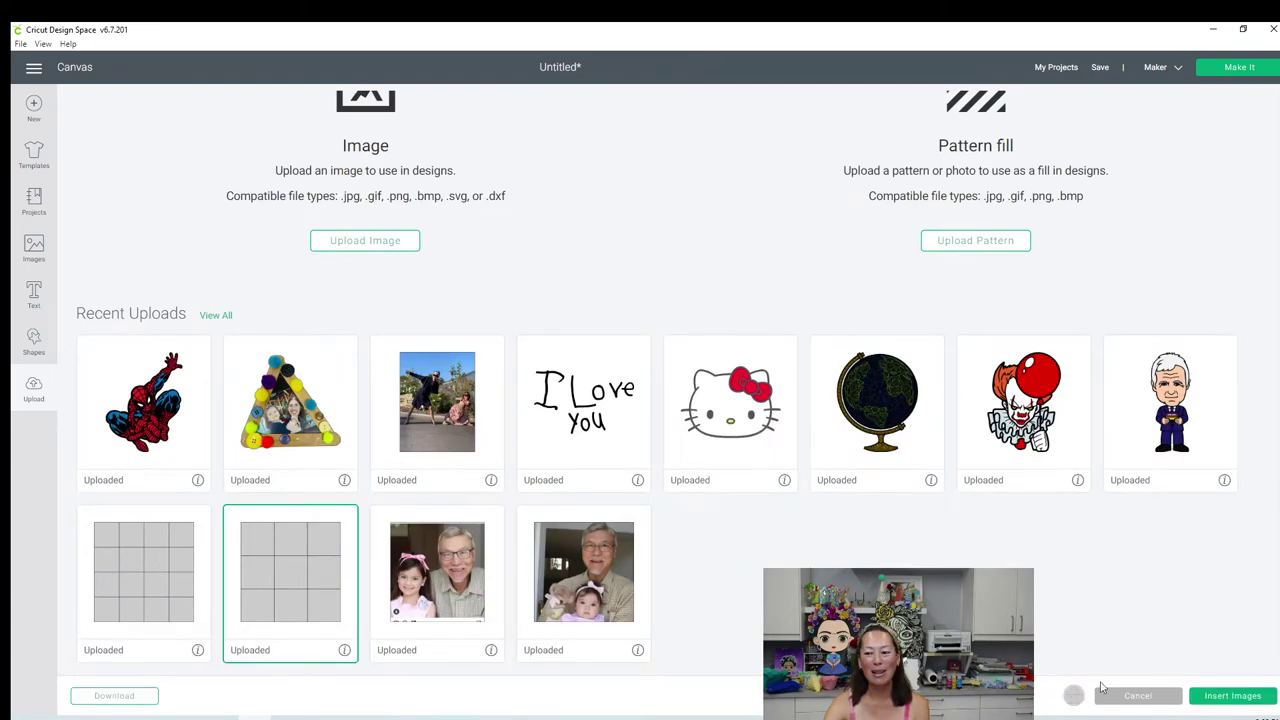
click(1237, 705)
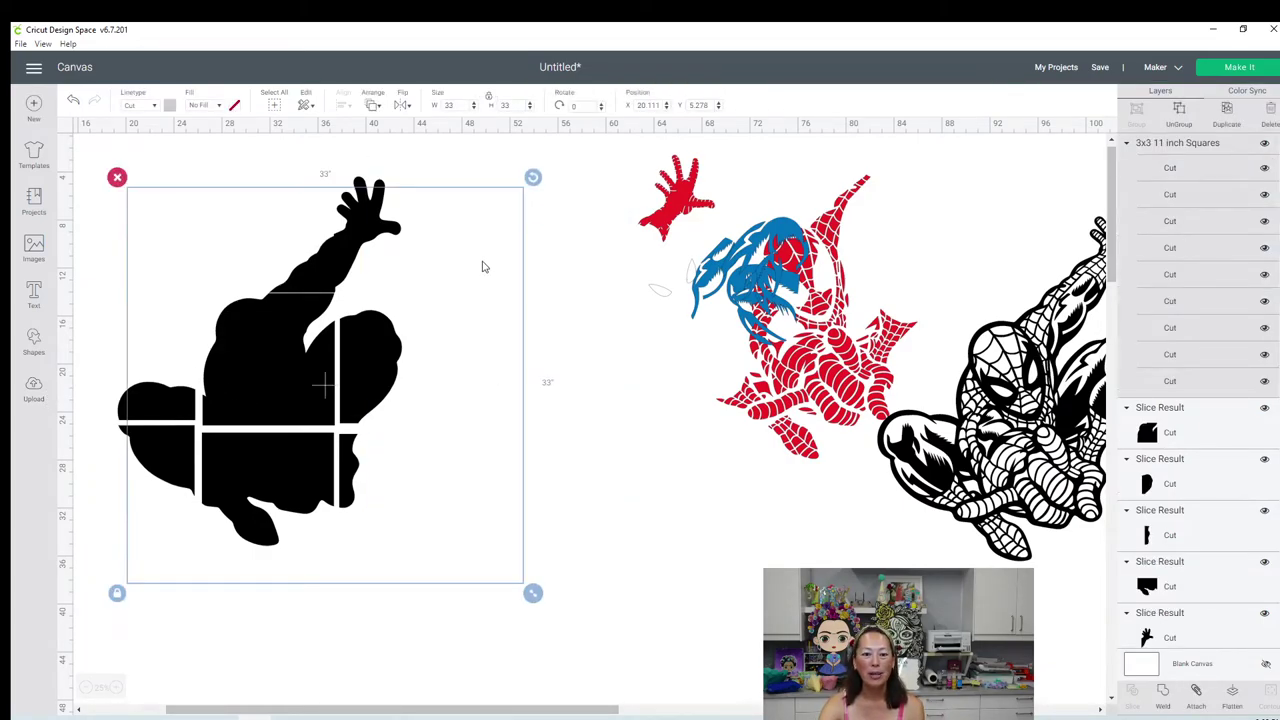
drag(221, 233, 444, 375)
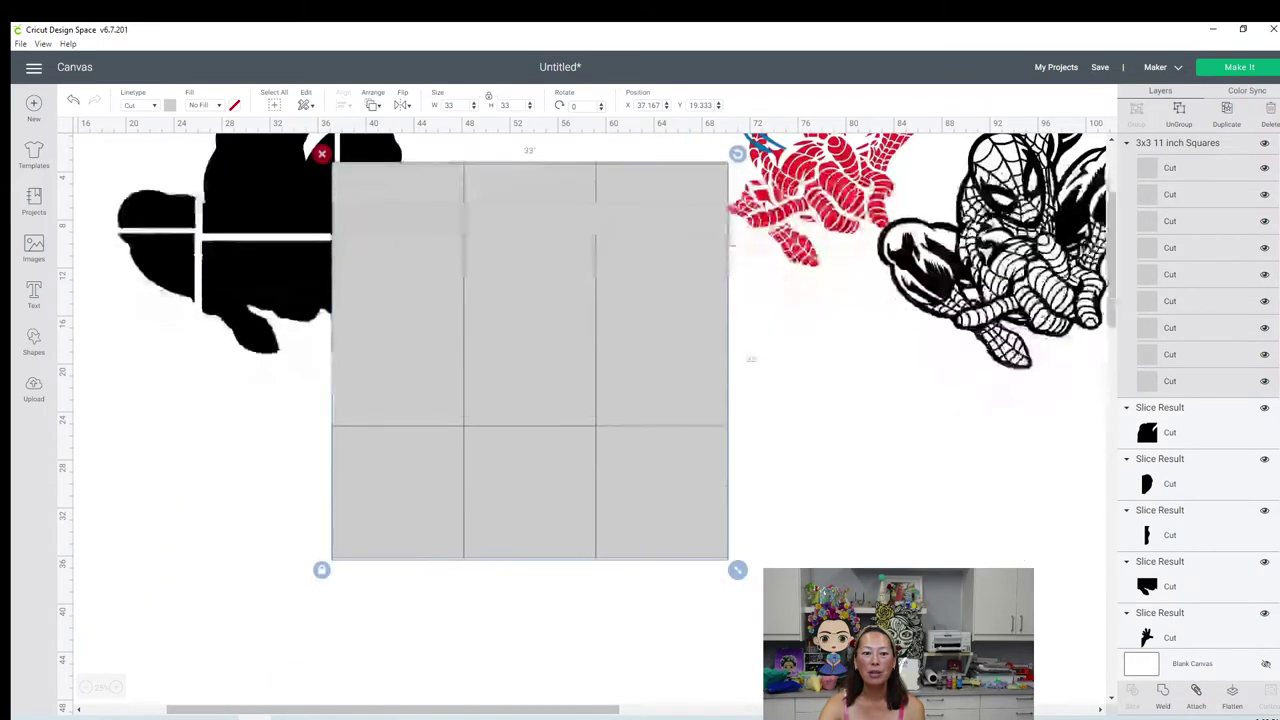
Step: Move the 3x3 grid of 11-inch squares below the other artwork and set its position to X 43, Y 30
mouse_move(486, 391)
mouse_down()
mouse_move(497, 449)
mouse_move(526, 463)
mouse_move(529, 423)
mouse_move(491, 414)
mouse_up()
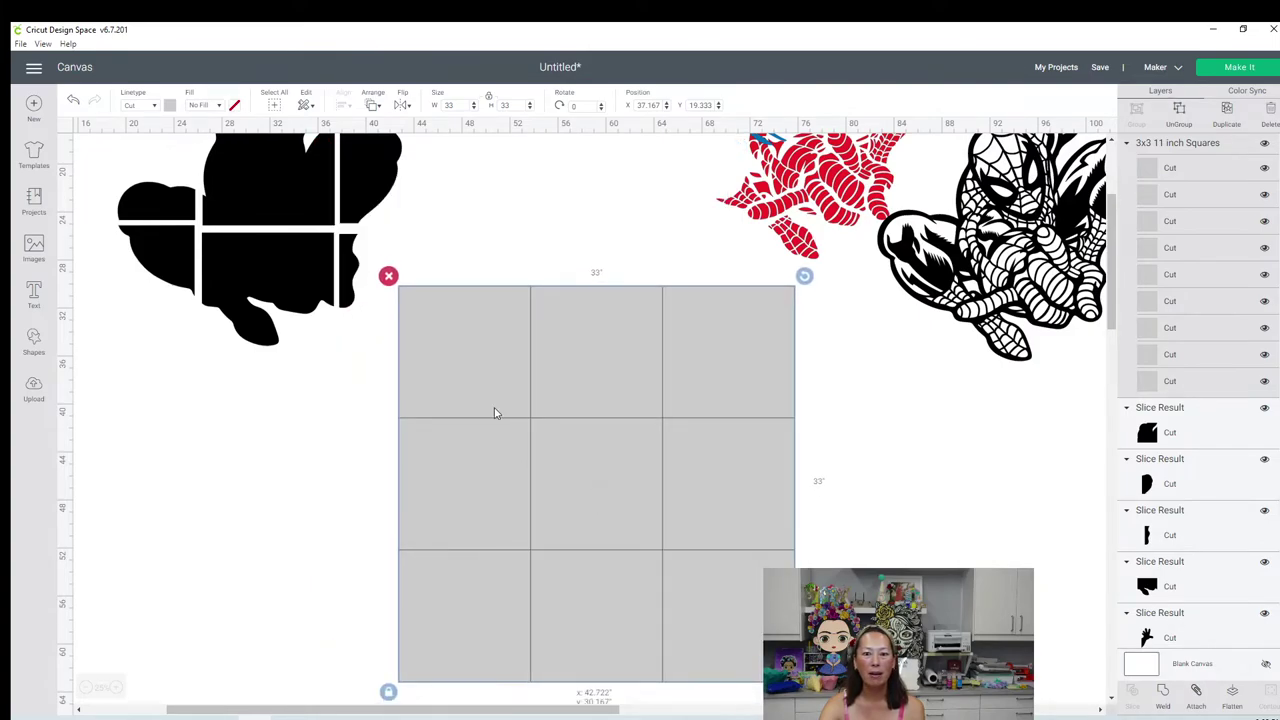
click(649, 104)
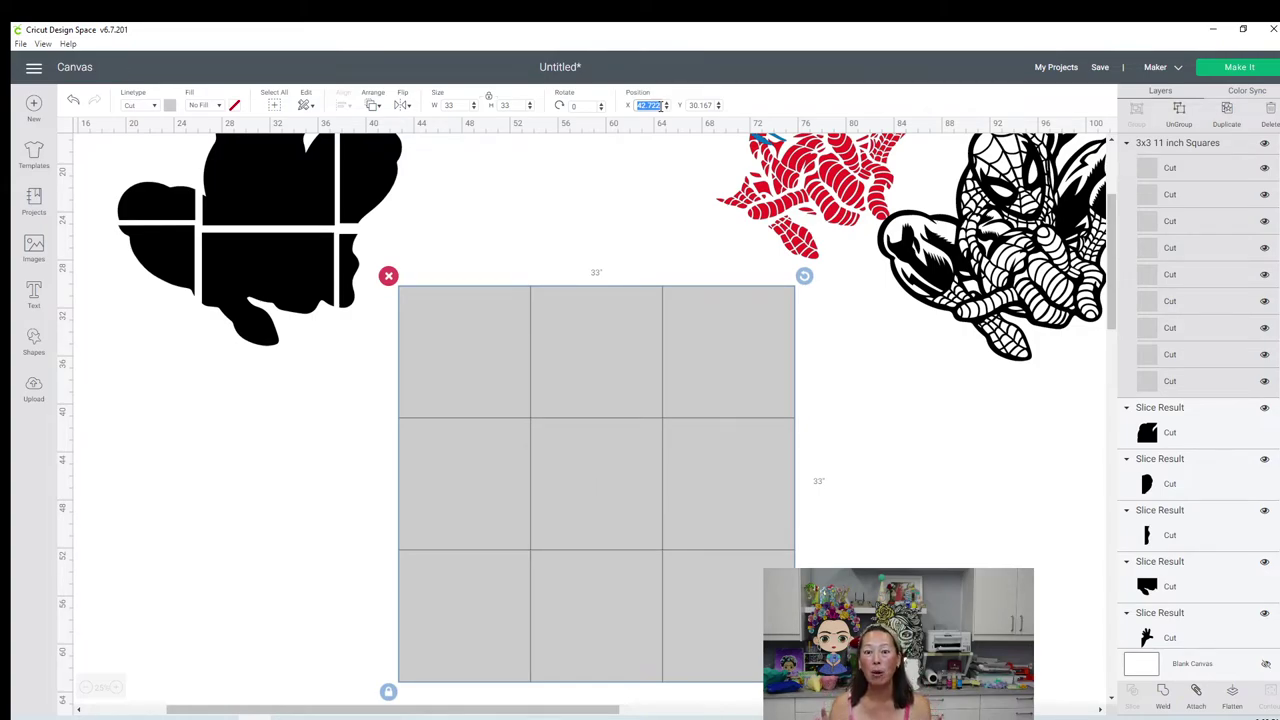
text(43)
key(Tab)
text(30)
key(Return)
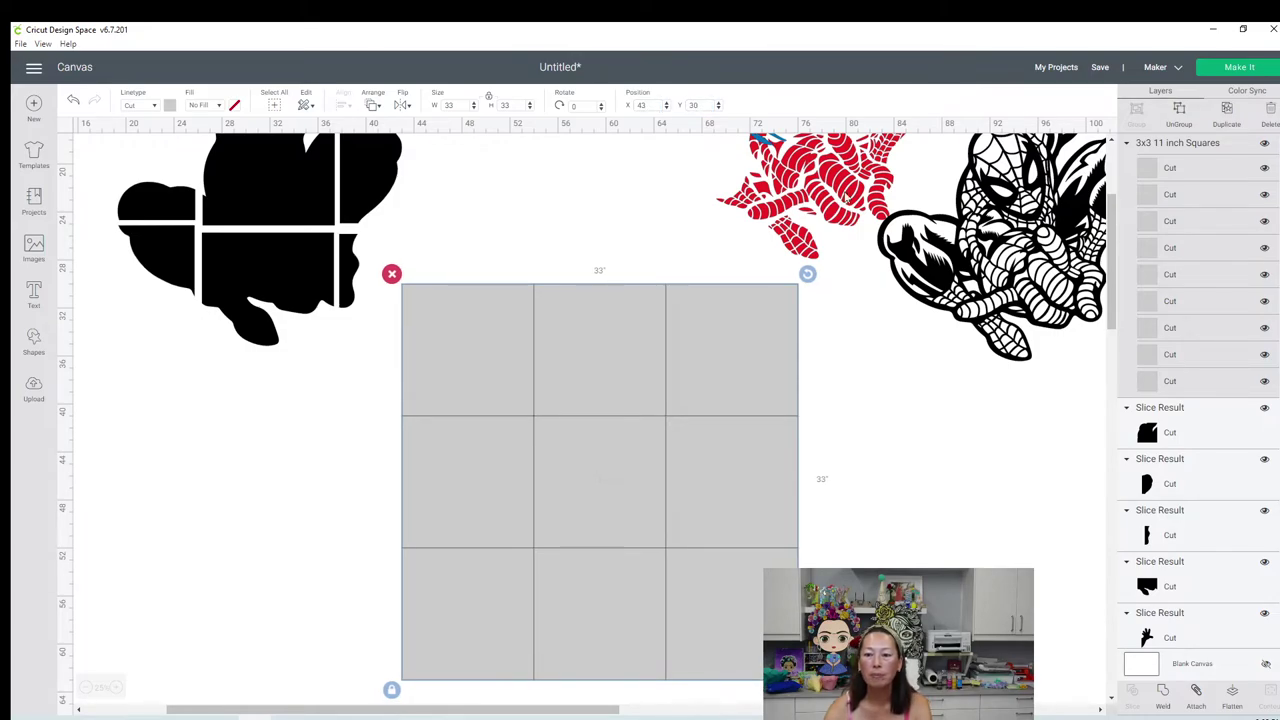
Step: Move the black Spiderman outline layer onto the gray grid and send it to the front
drag(885, 346, 537, 423)
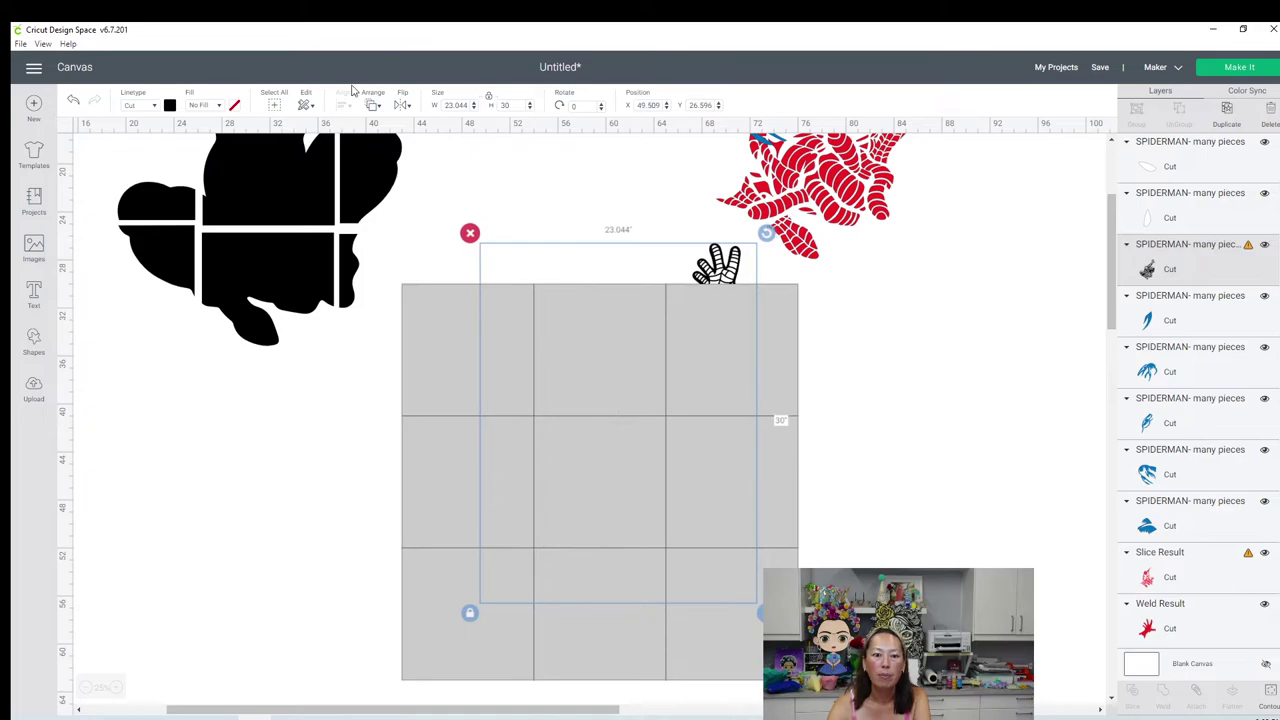
click(377, 108)
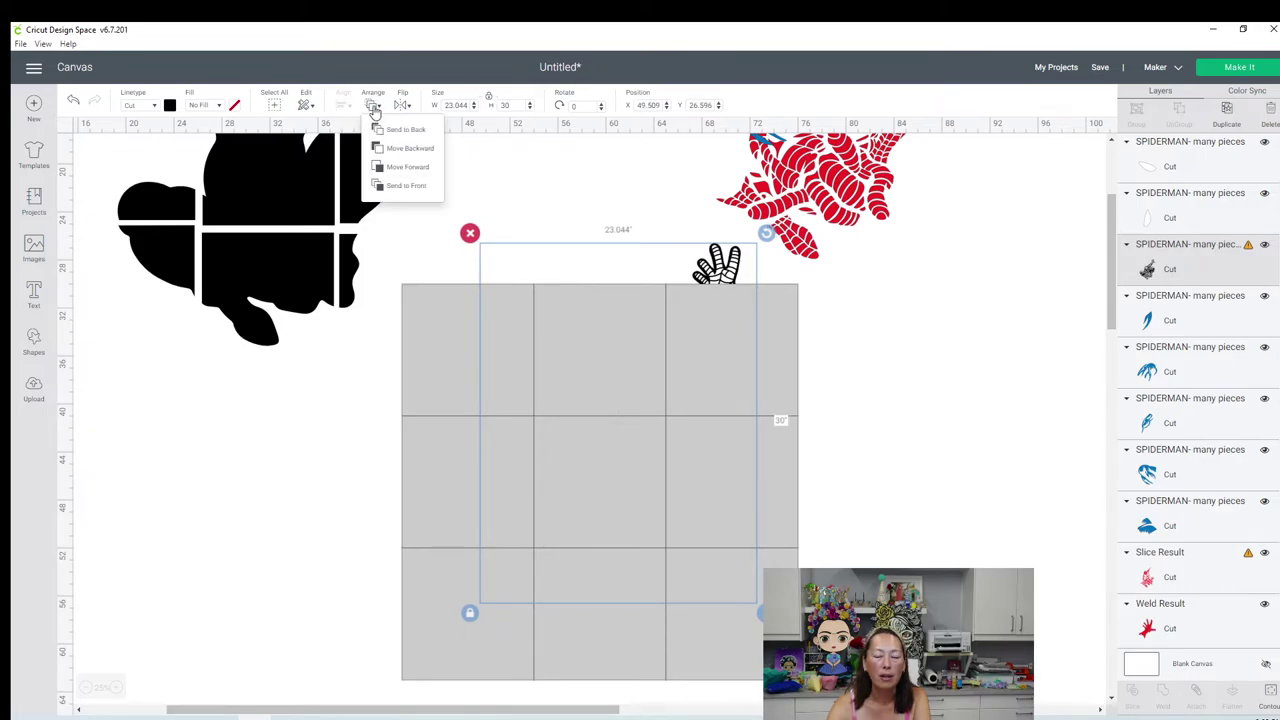
click(406, 187)
Step: Rotate the black outline to about 343.13° and fit it within the grid's left two columns at about X 44.47, Y 31.01
drag(620, 398, 579, 459)
drag(727, 296, 791, 449)
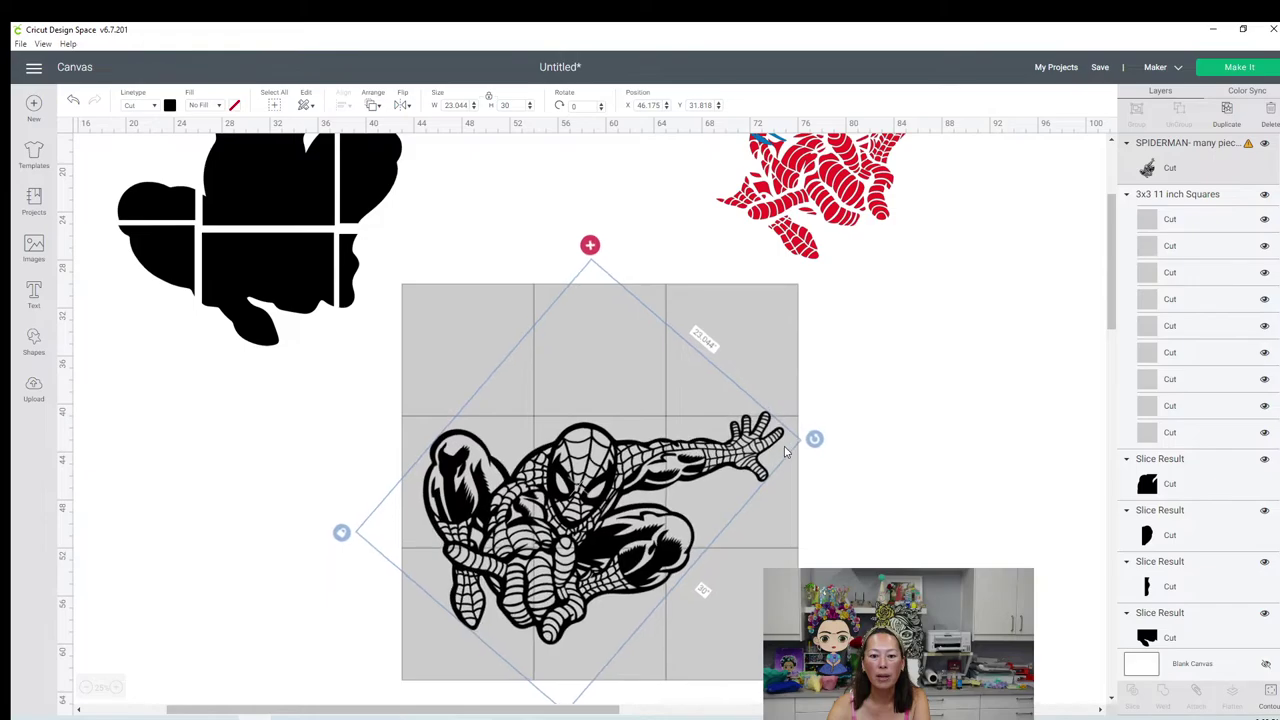
drag(652, 485, 590, 548)
drag(790, 416, 560, 320)
drag(590, 501, 577, 462)
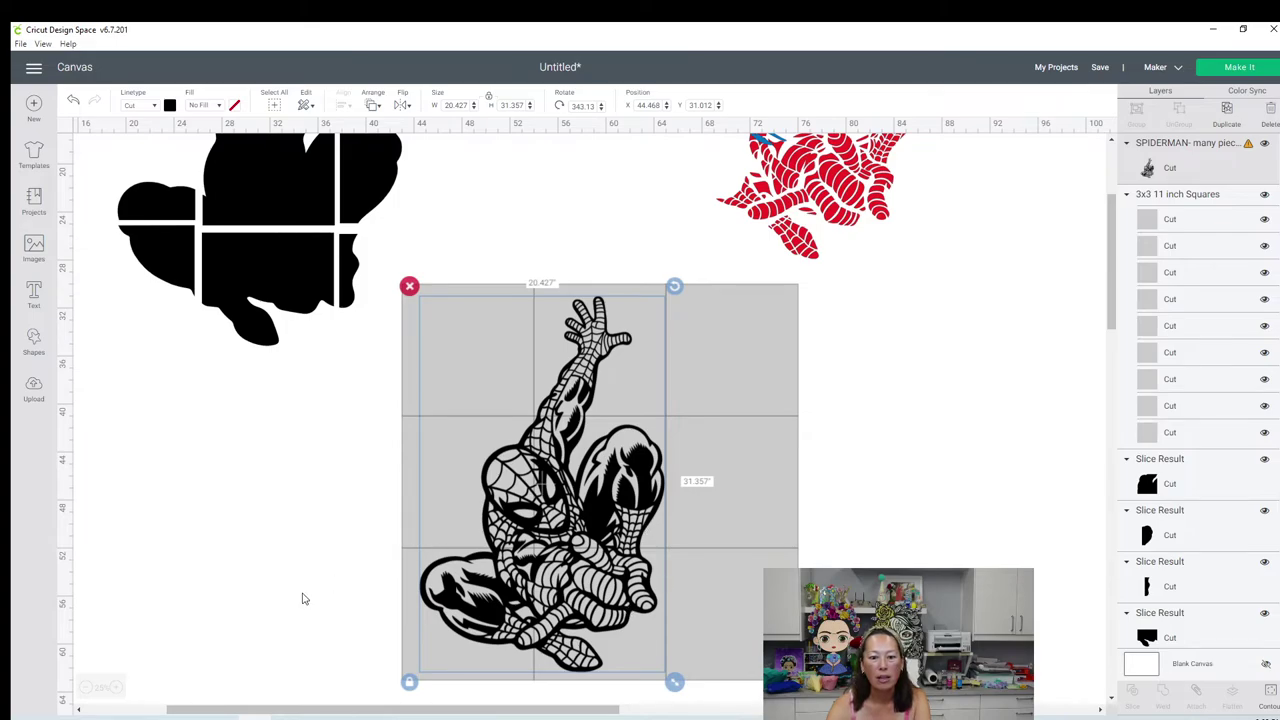
Step: Ungroup the 3x3 grid of 11-inch squares into separate squares
click(258, 611)
drag(344, 580, 466, 640)
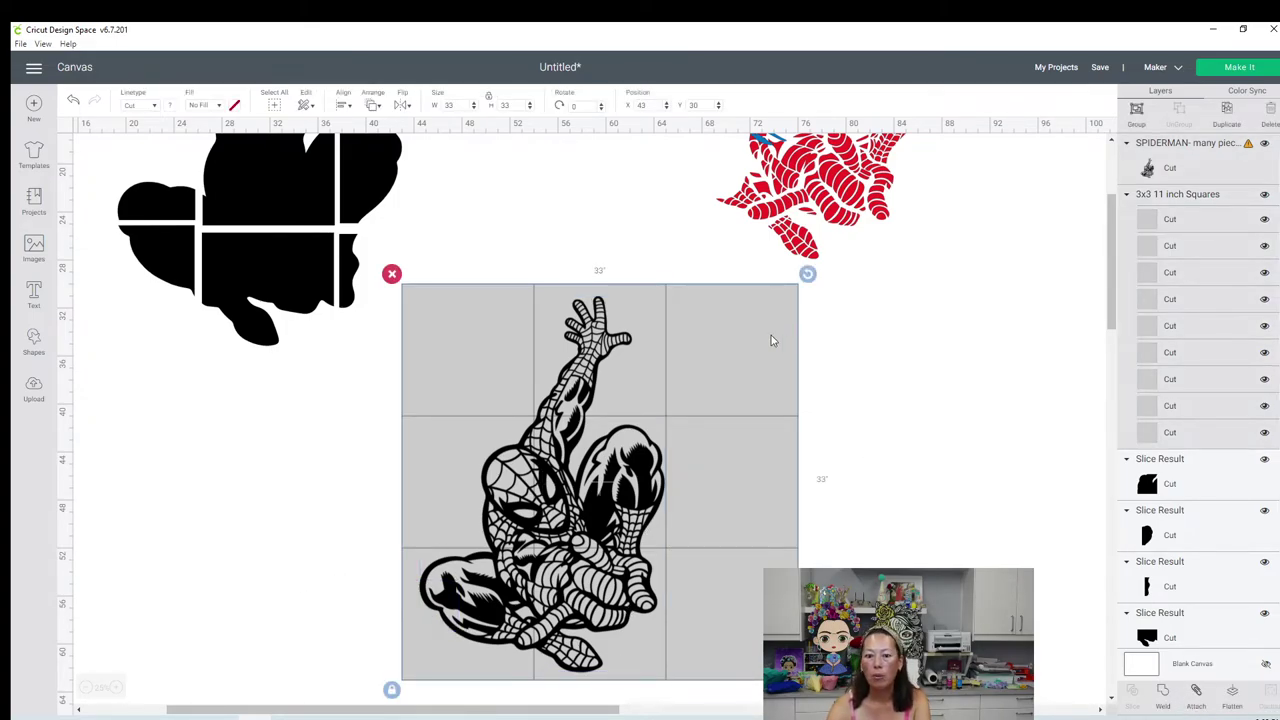
click(1236, 198)
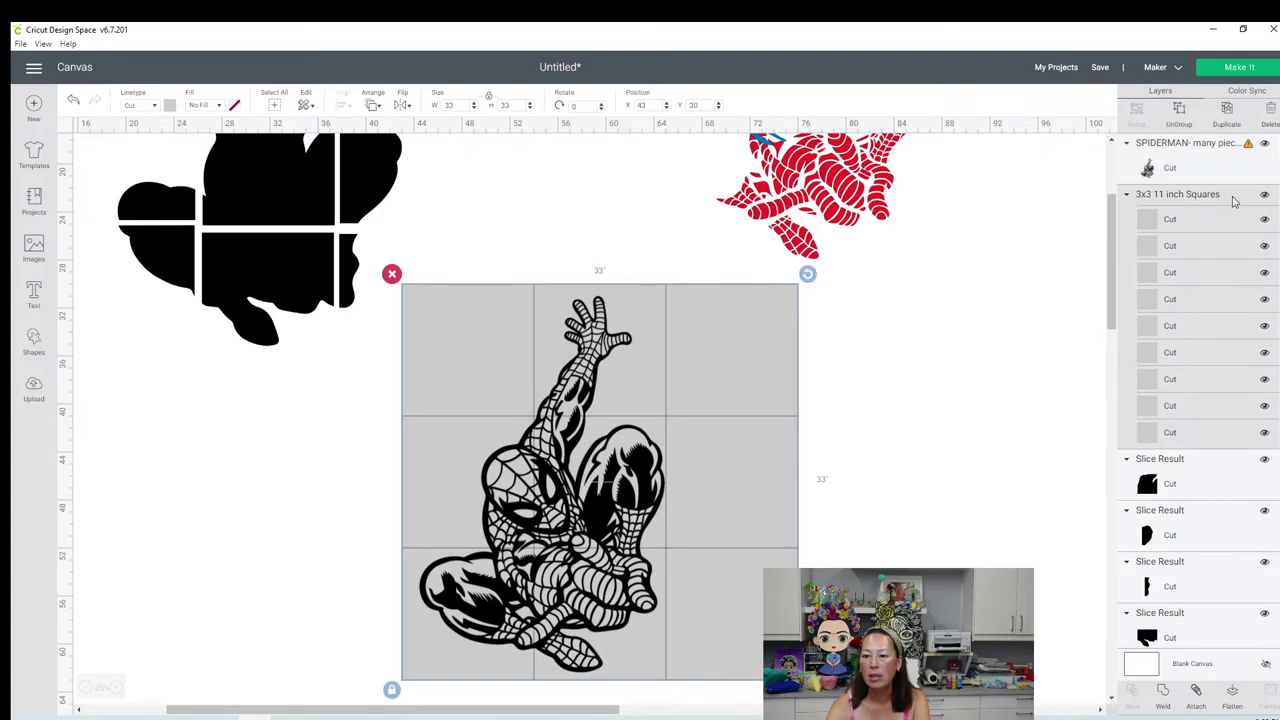
click(1182, 116)
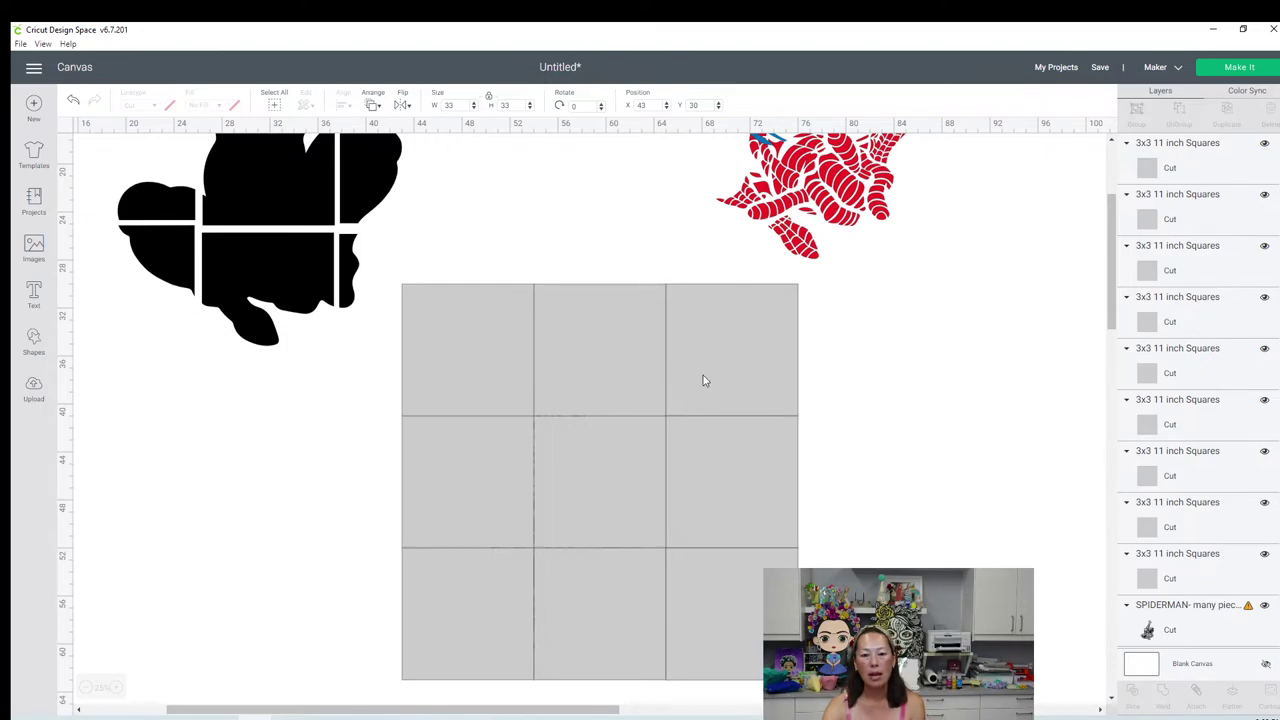
Step: Send the black Spiderman outline to the front of the ungrouped squares
click(1170, 632)
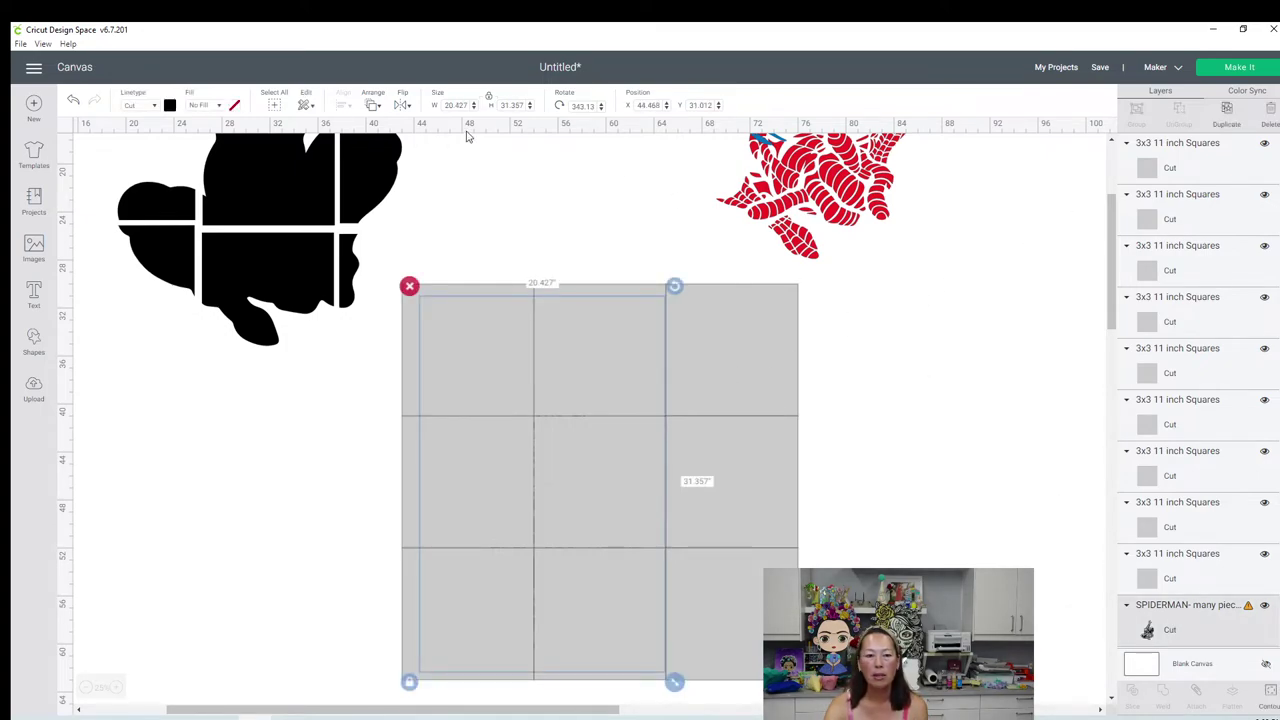
click(372, 107)
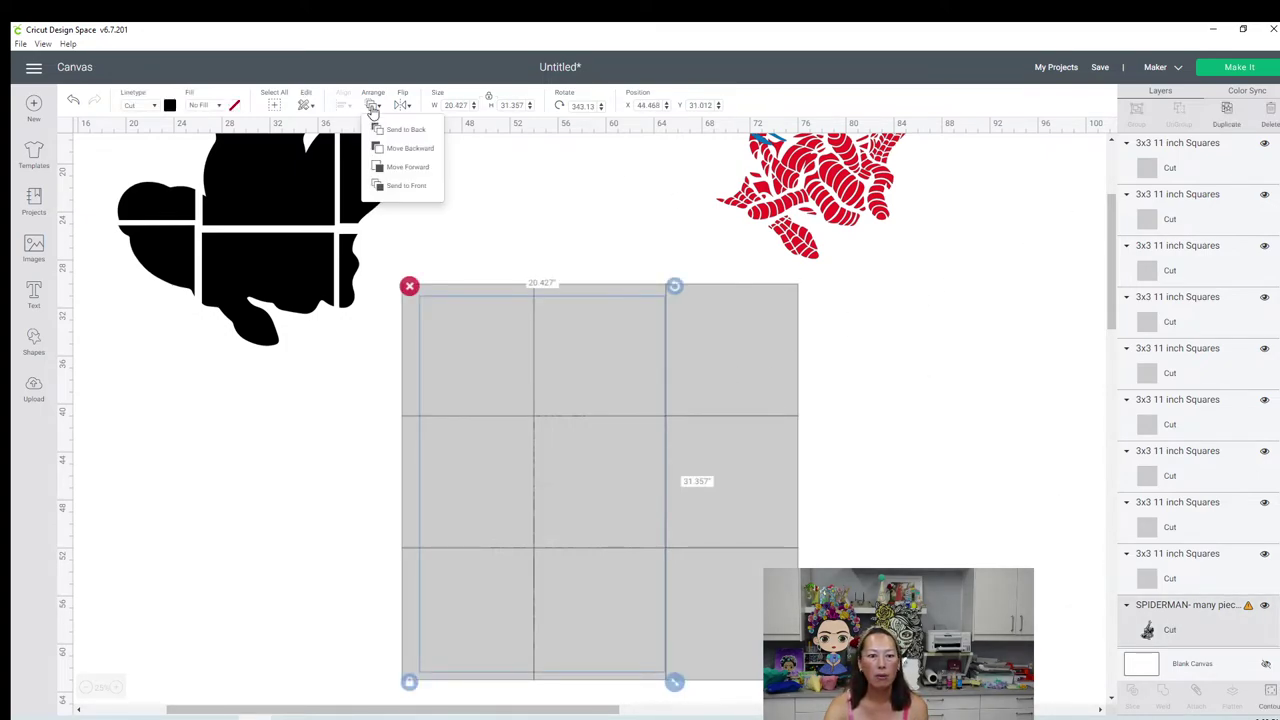
click(398, 187)
click(570, 243)
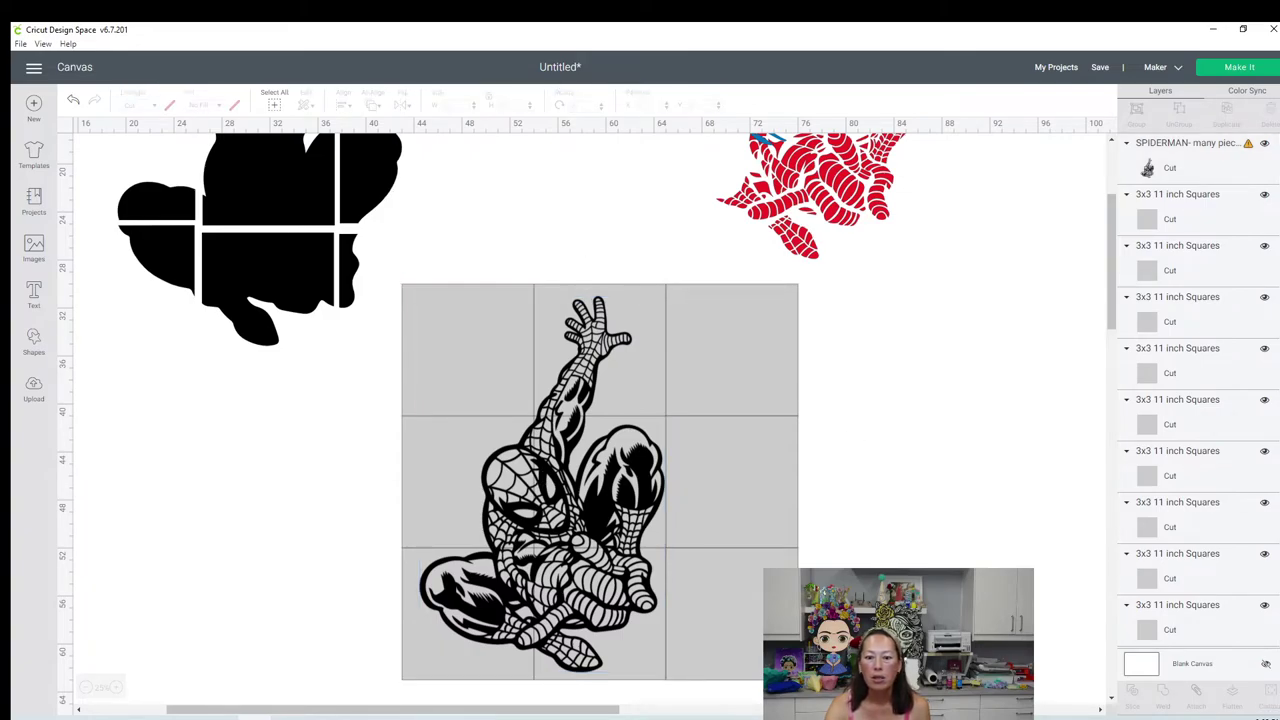
Step: Delete the grid's unused squares: the three in the right column and the top-left one
drag(893, 675, 755, 354)
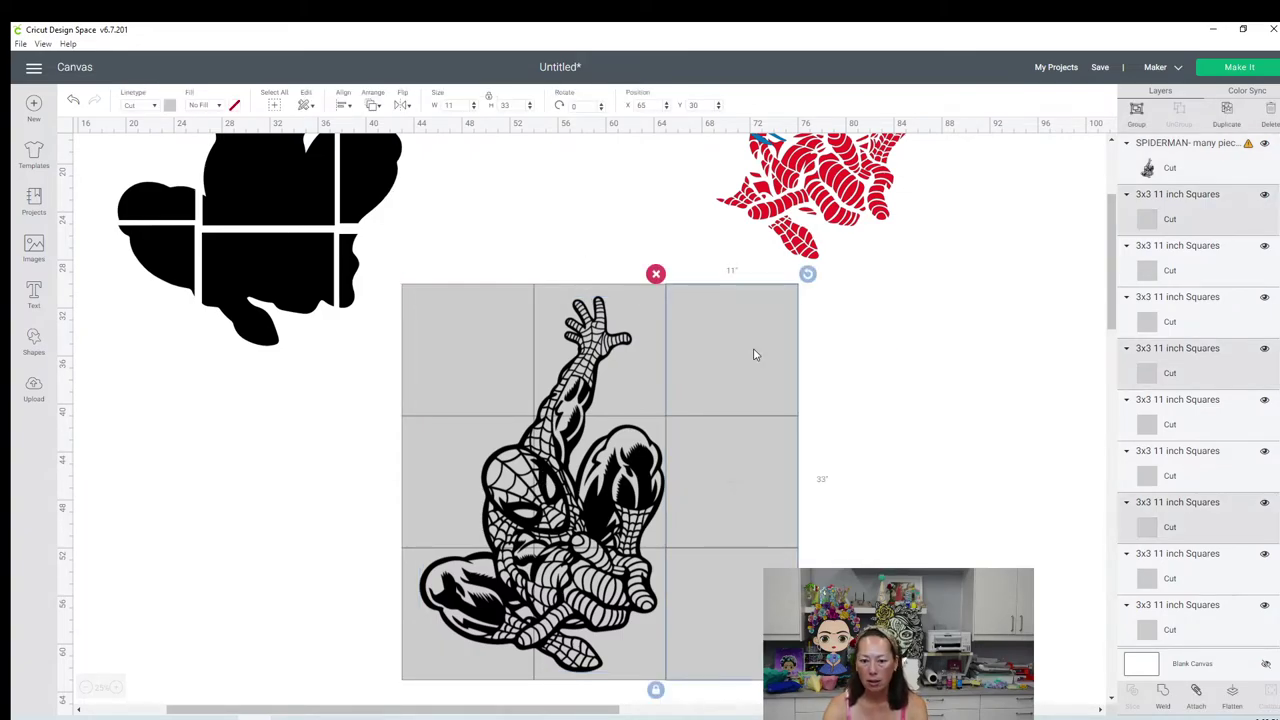
key(Delete)
click(448, 341)
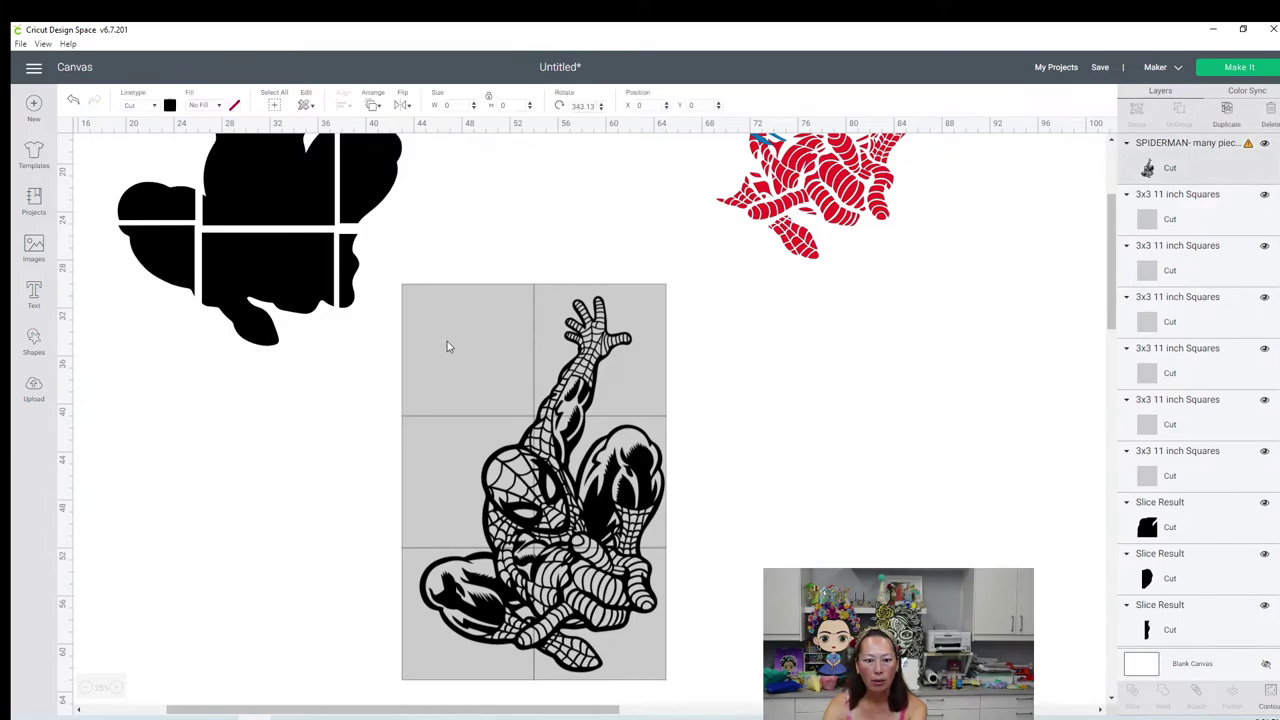
click(403, 323)
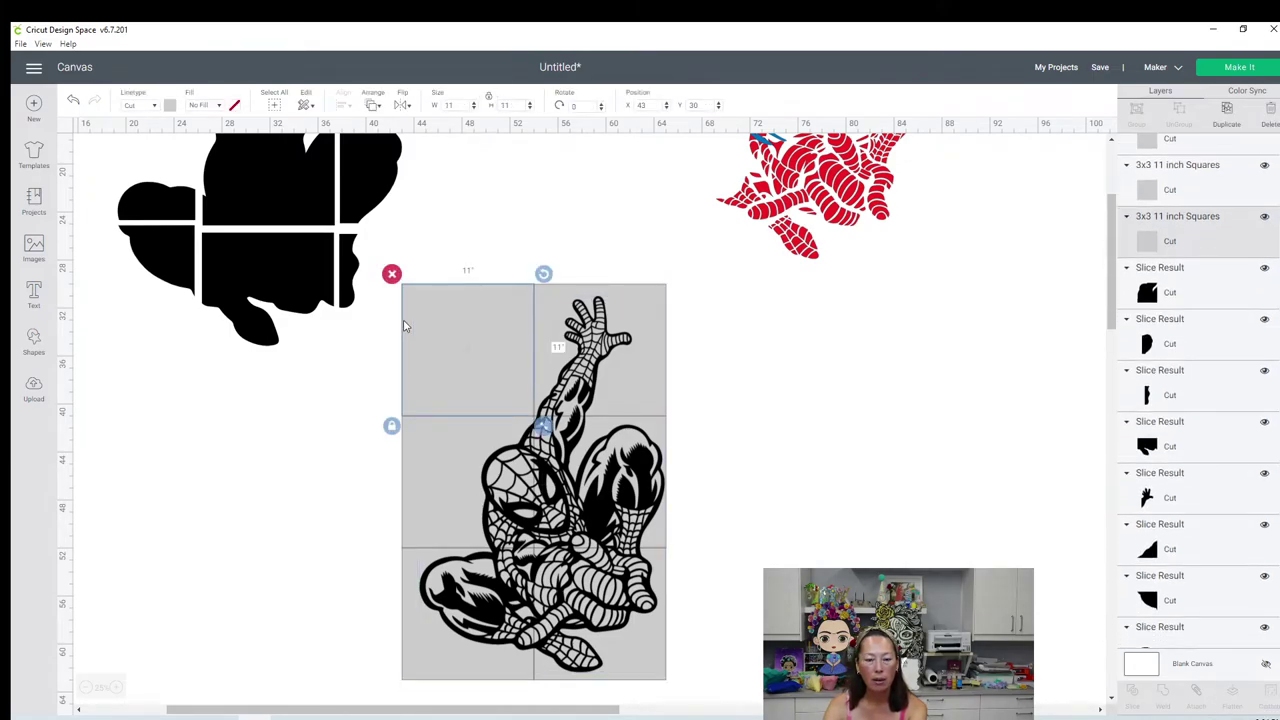
key(Delete)
Step: Slice the black outline with the top-middle square and move the cut hand and arm piece to about X 70.40, Y 31.07
drag(795, 358, 543, 344)
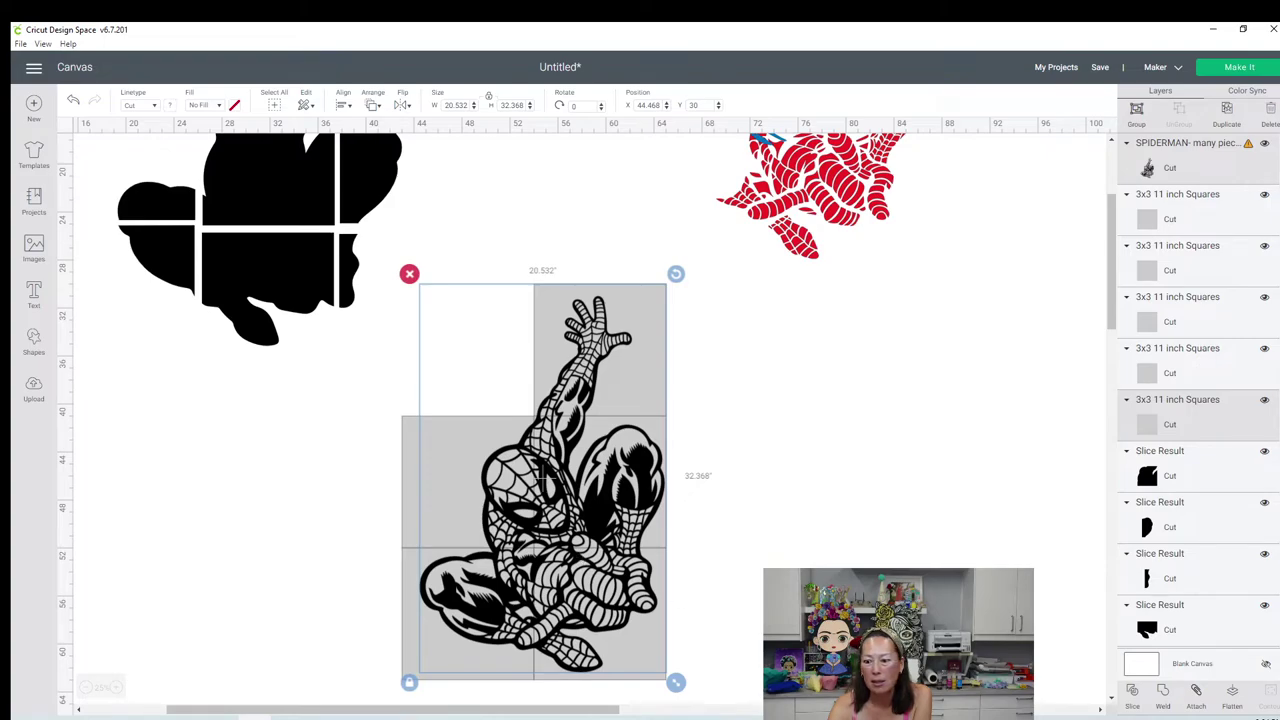
click(1134, 694)
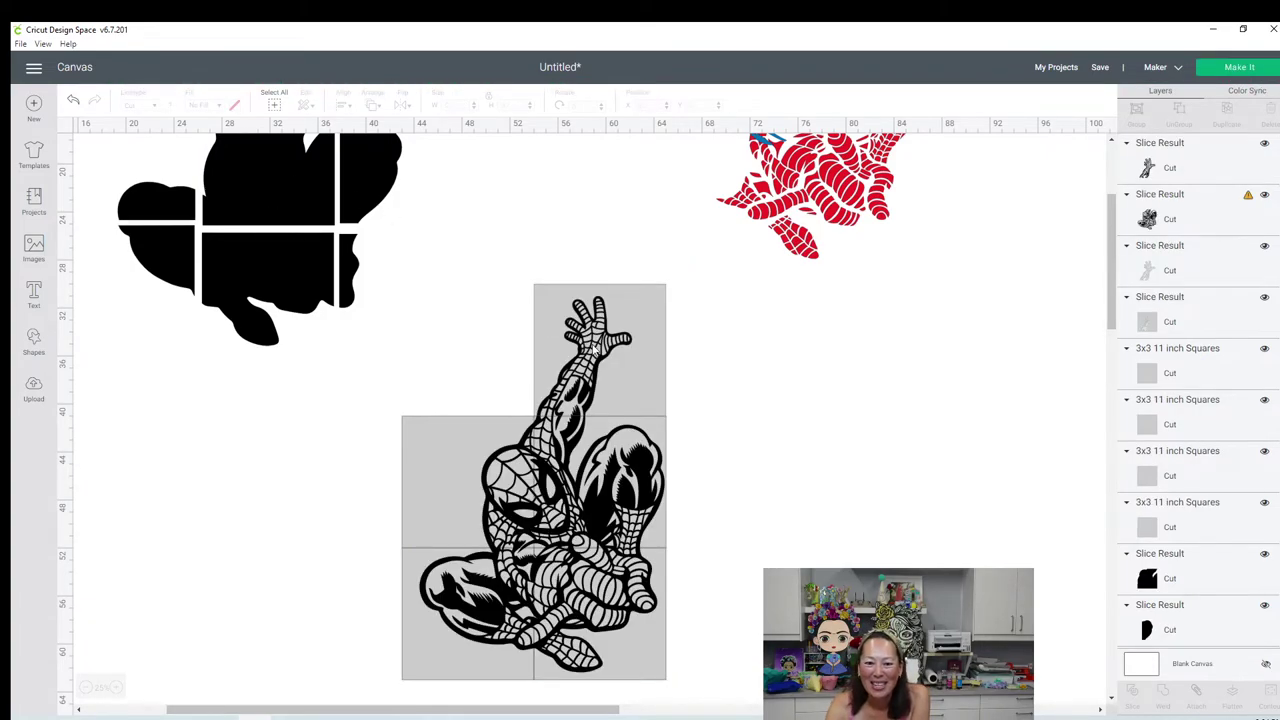
click(597, 350)
drag(630, 325, 826, 324)
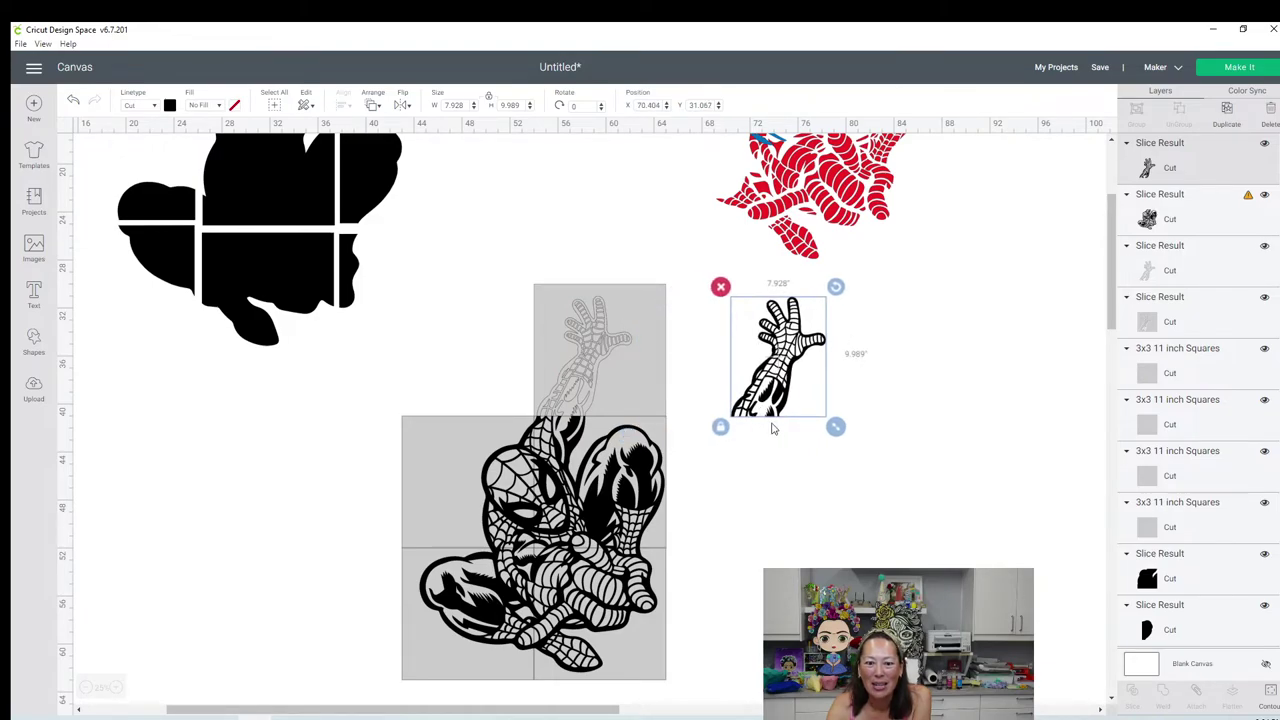
Step: Slice the remaining black outline with the middle-left square, and again with the bottom-left square
drag(314, 457, 502, 516)
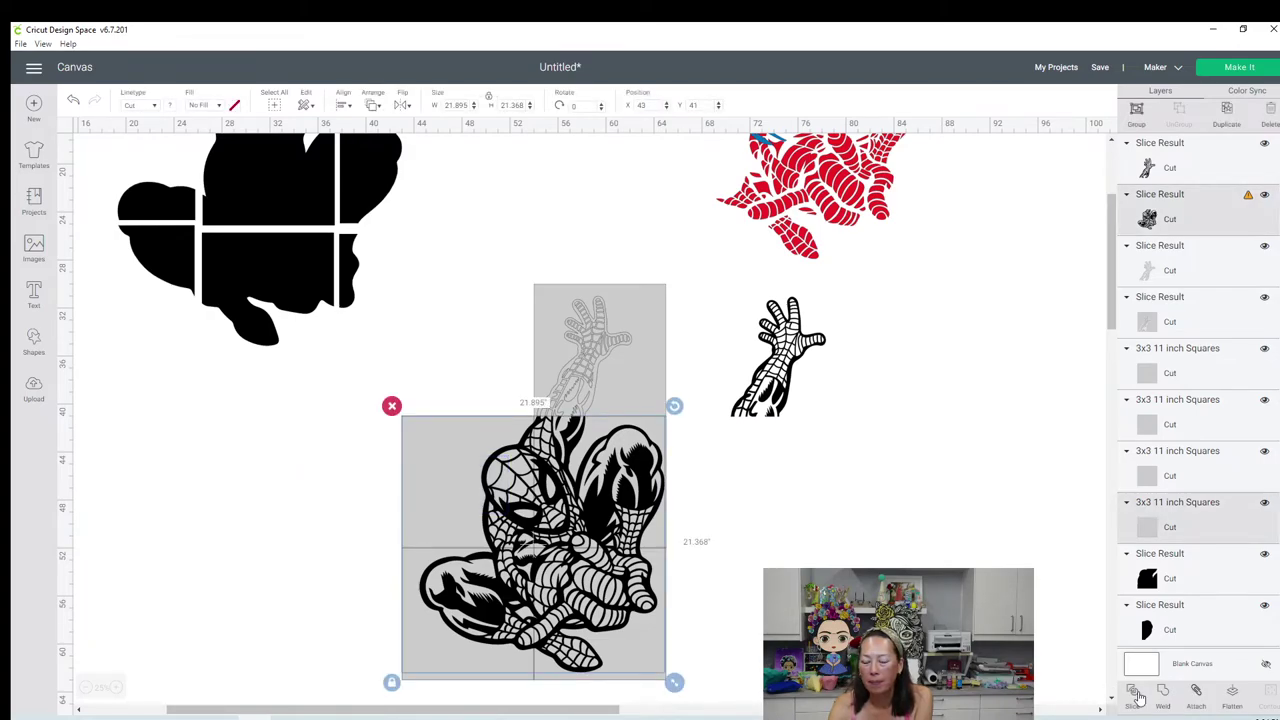
click(1133, 696)
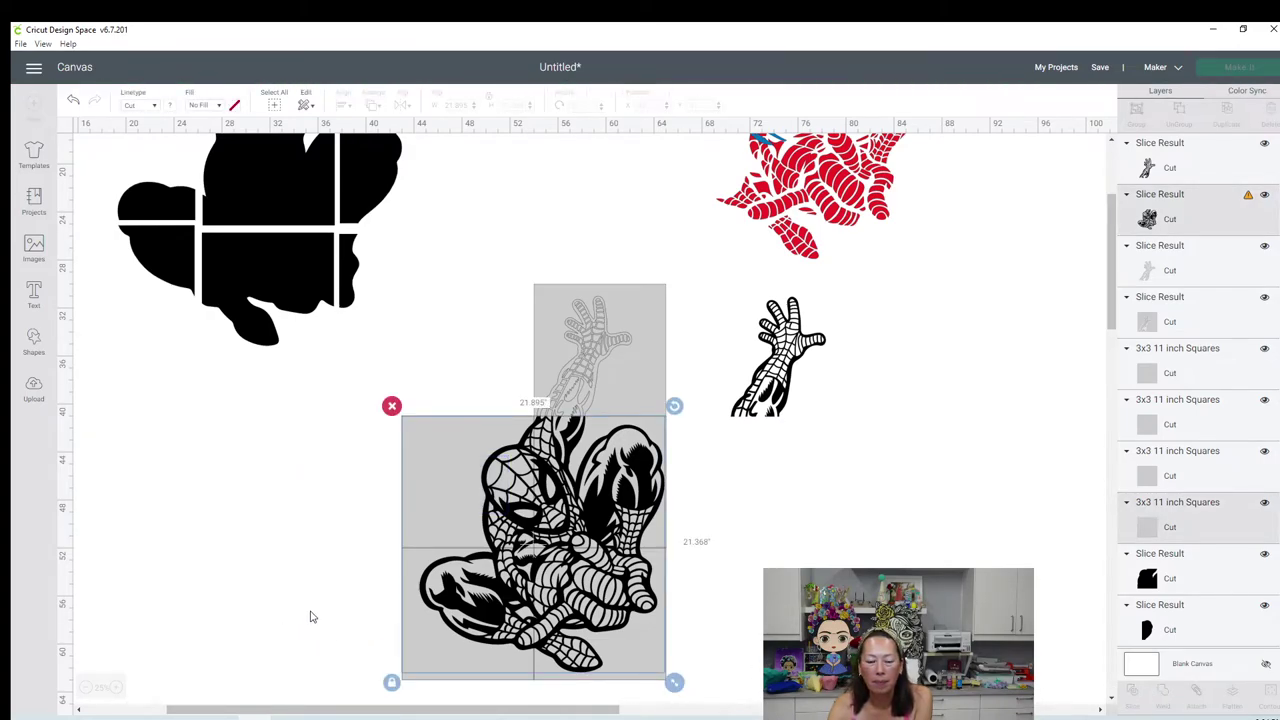
drag(315, 611, 464, 656)
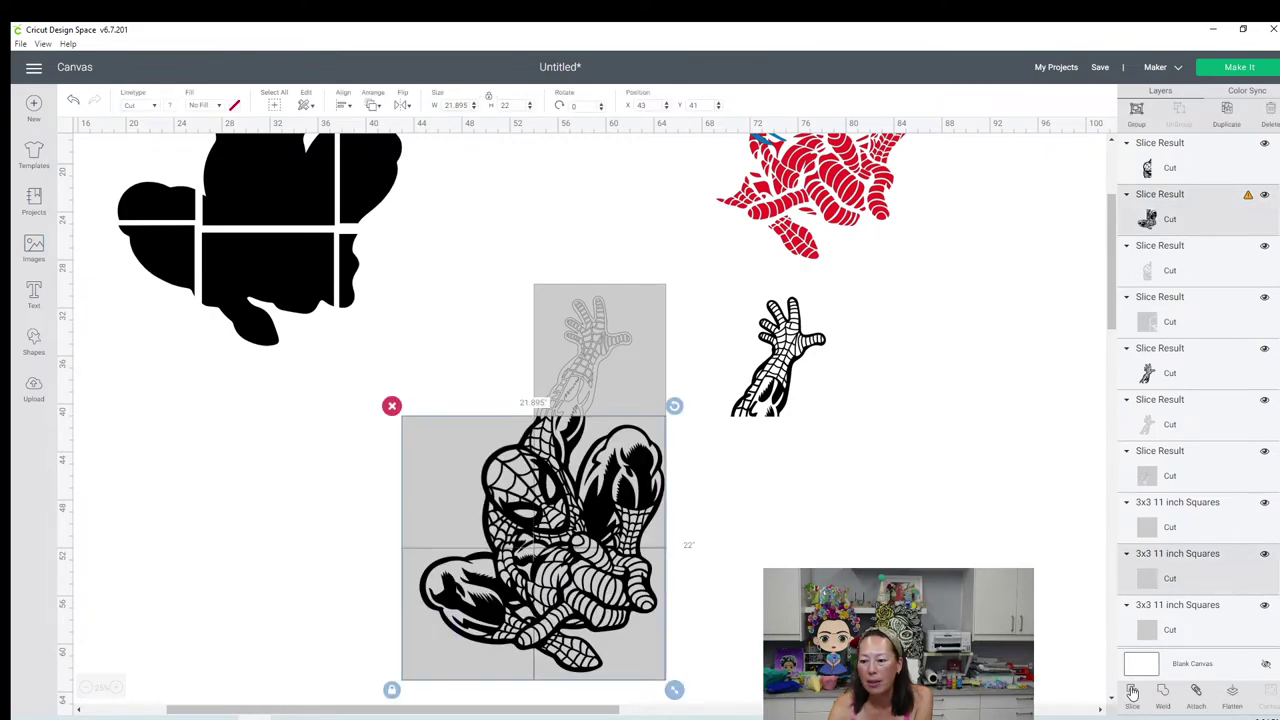
click(1132, 690)
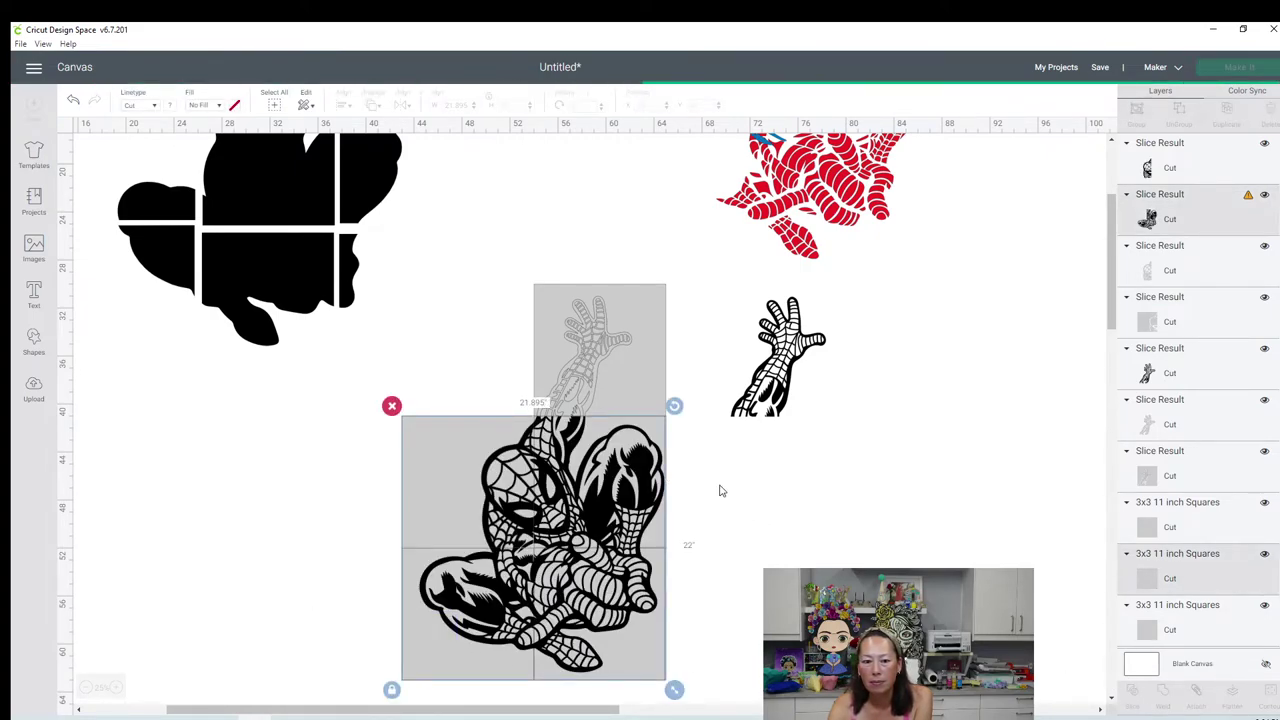
Step: Slice the remaining outline with the center square and move the cut piece below the arm at about X 70.05, Y 41.11
drag(719, 487, 620, 505)
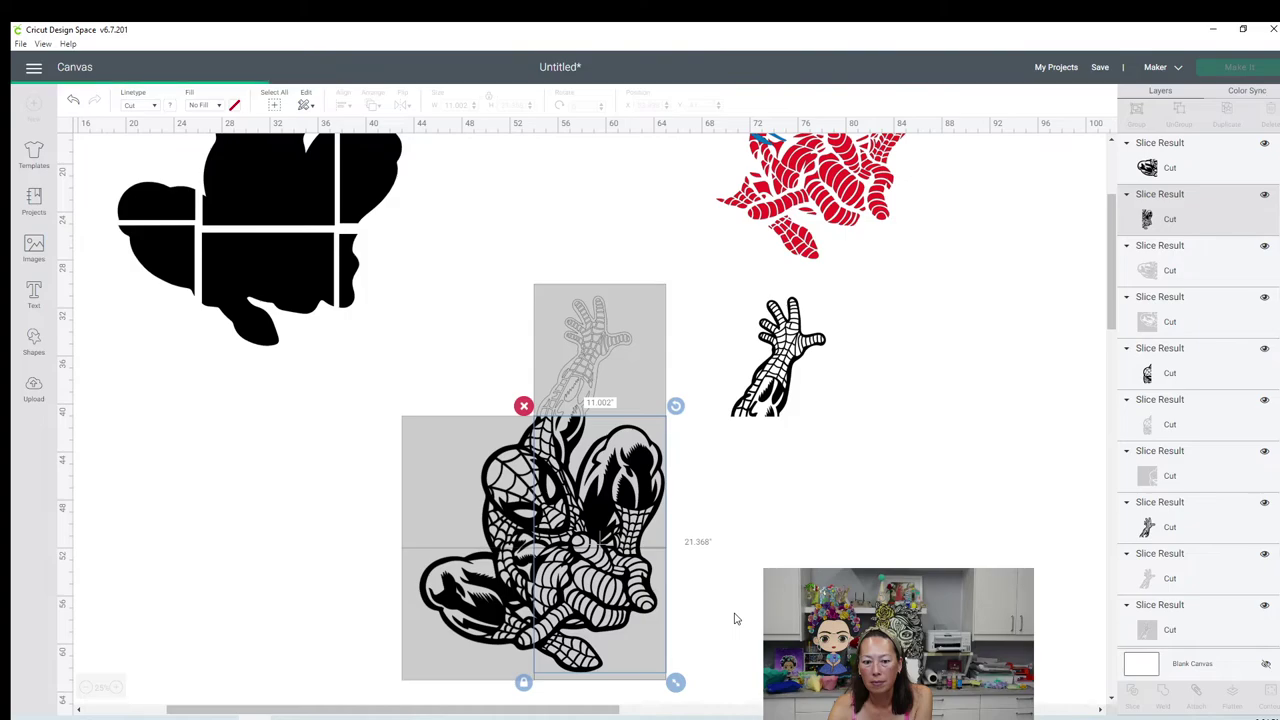
drag(736, 635, 592, 613)
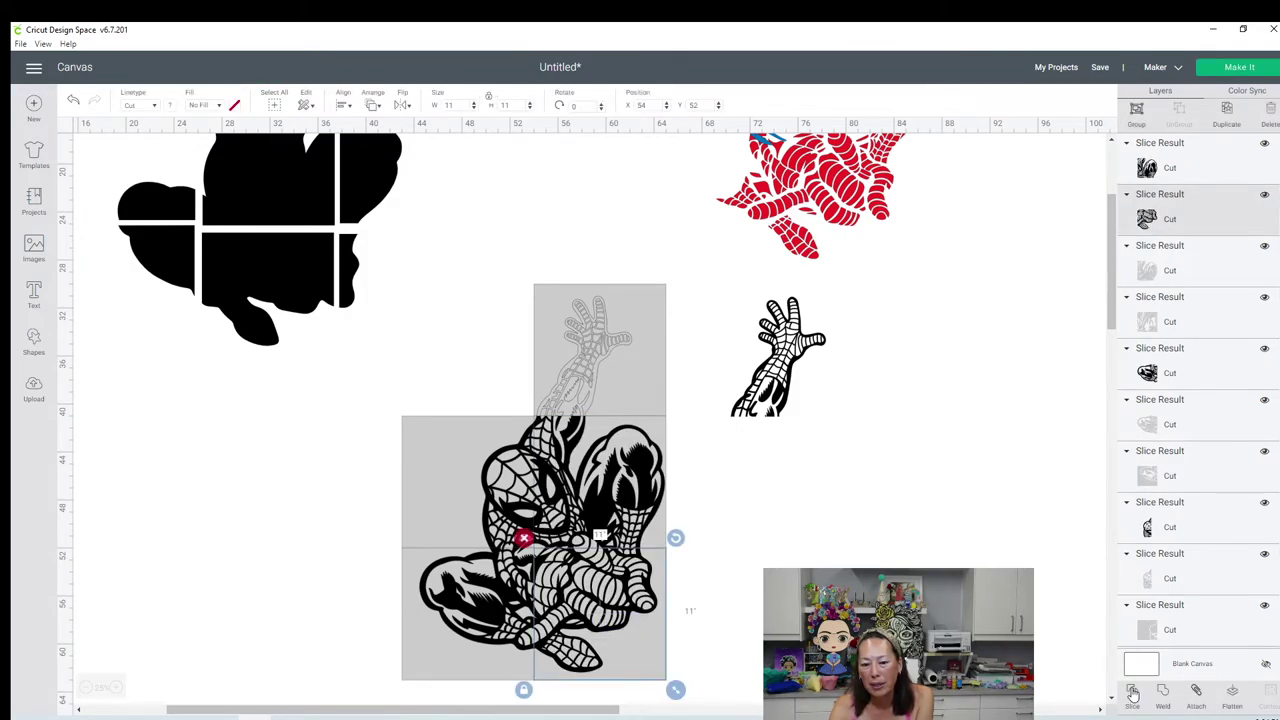
click(618, 598)
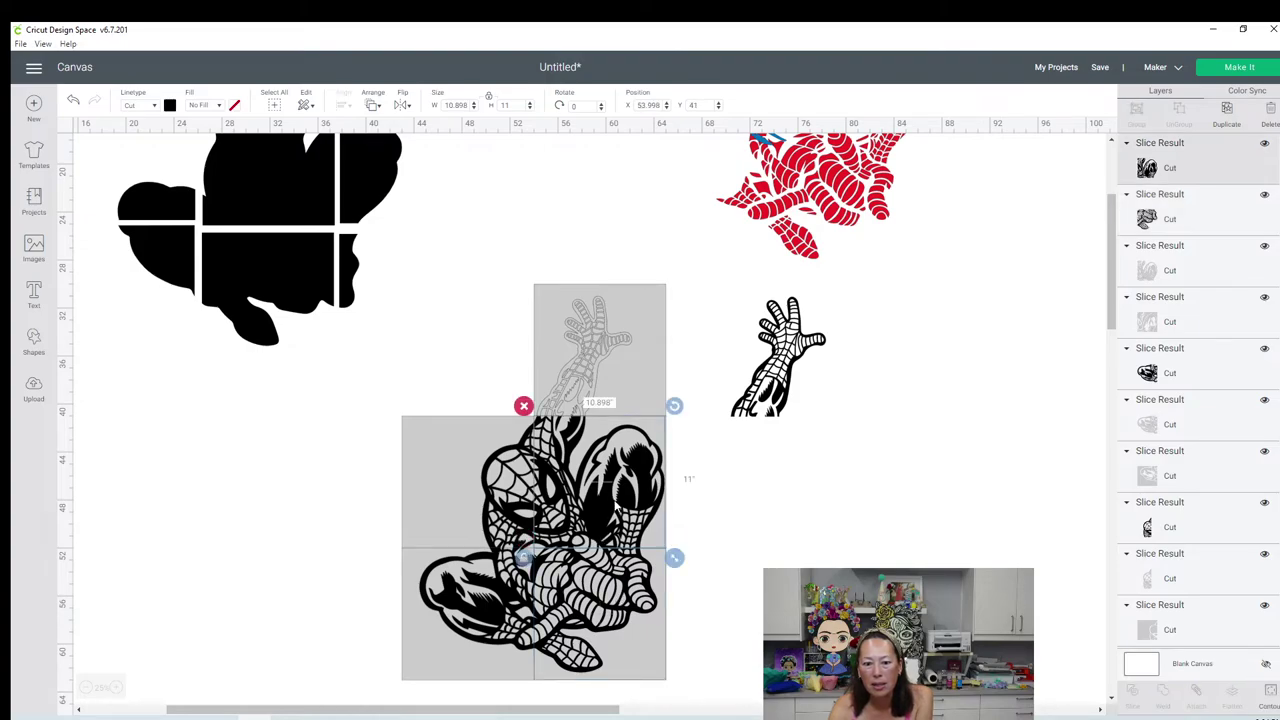
drag(578, 432, 767, 424)
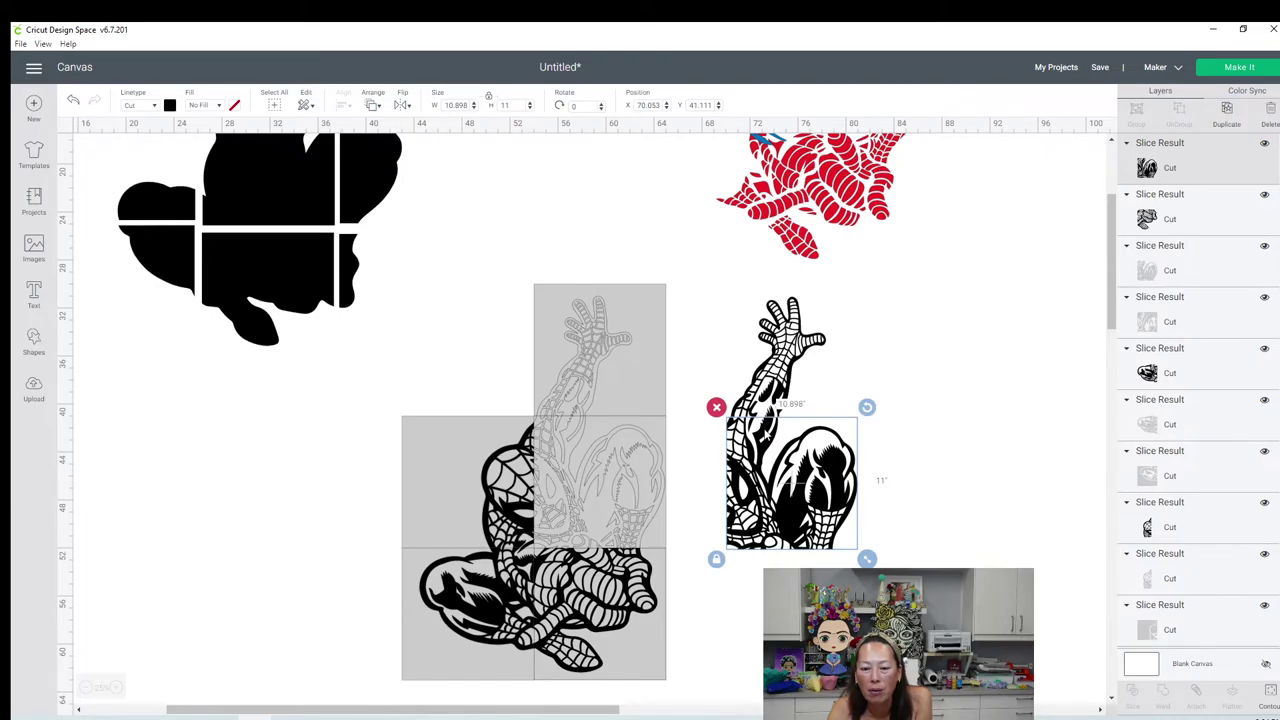
click(897, 314)
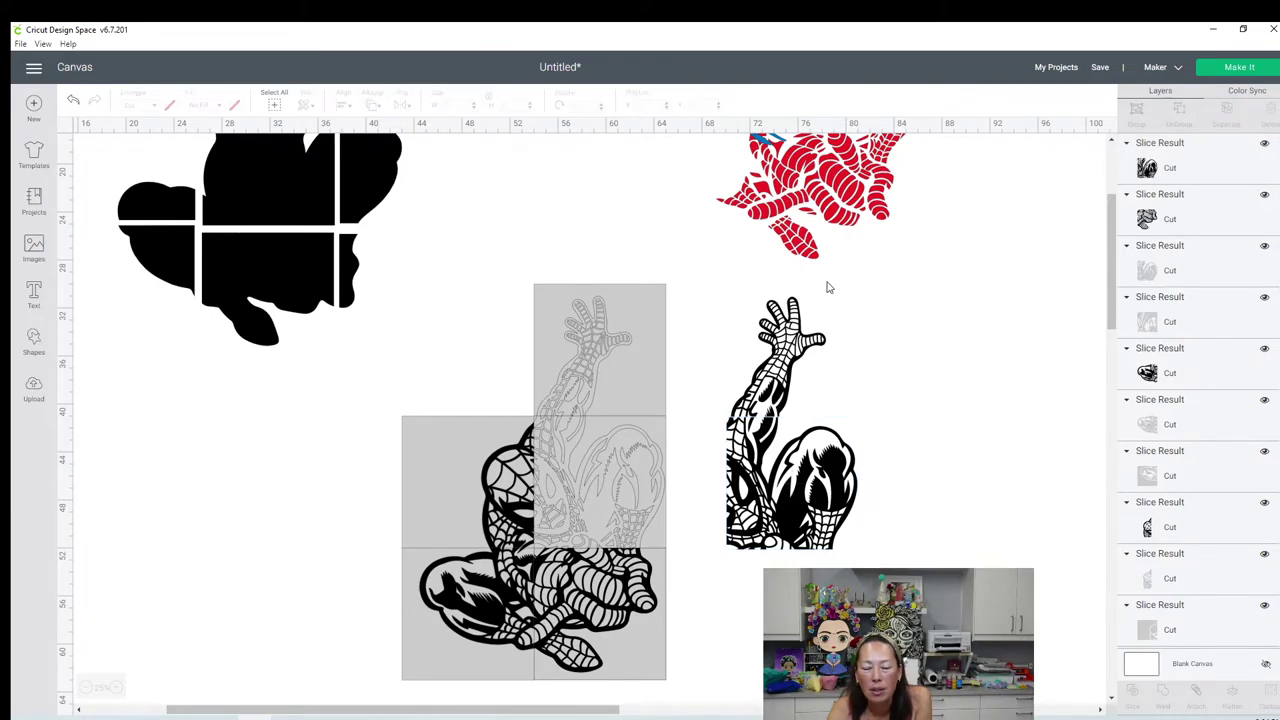
Step: Place the blue arm accent over the black outline arm, rotated to fit, and shift the hand and arm piece slightly downward
scroll(829, 286, up, 3)
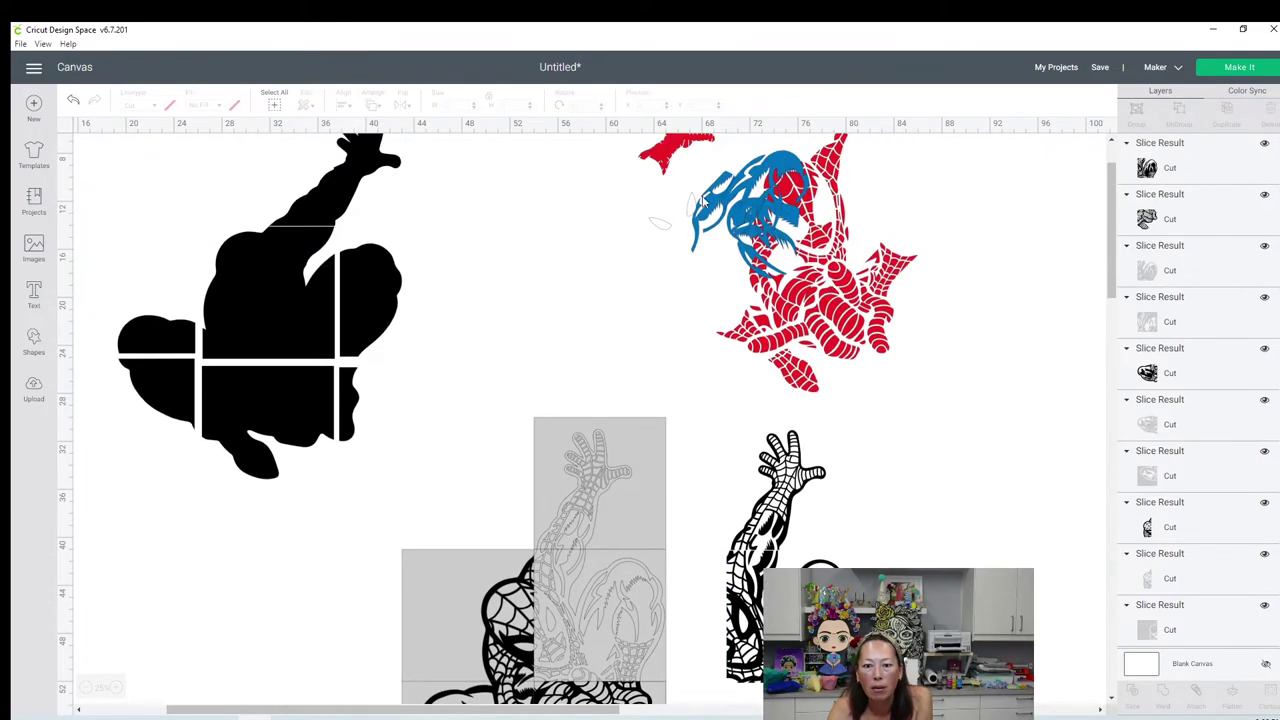
drag(703, 200, 753, 548)
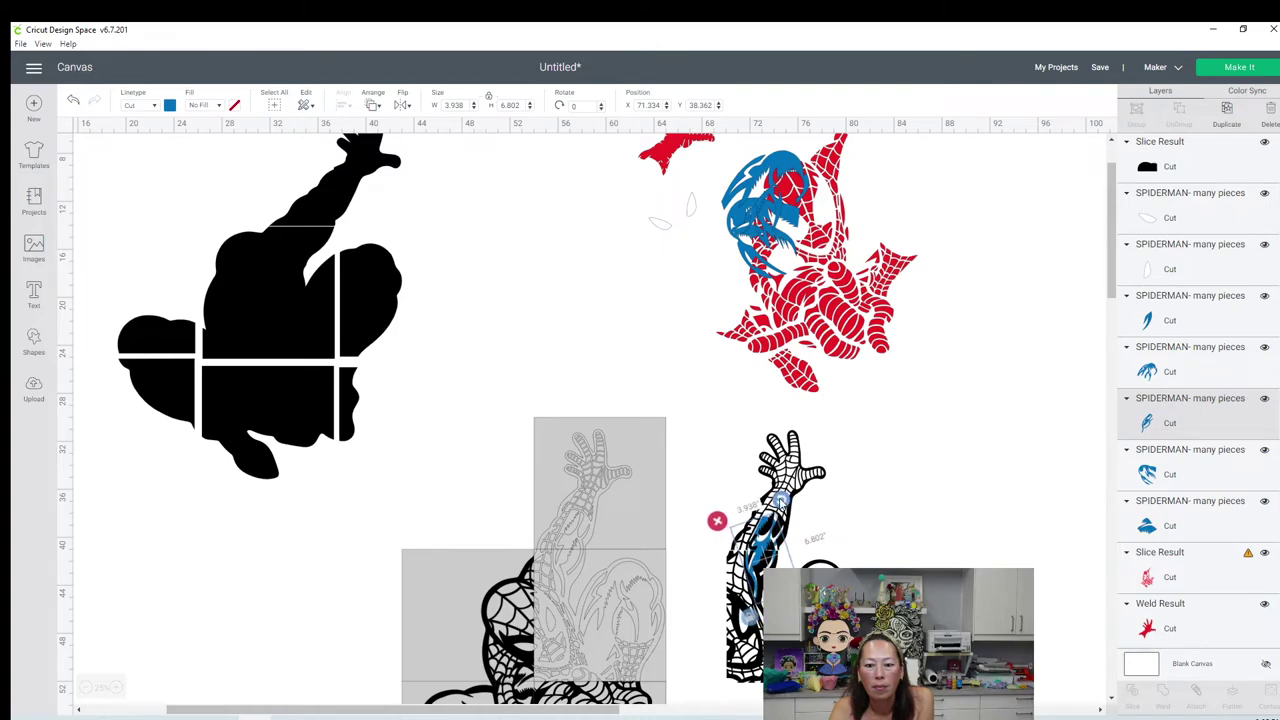
click(766, 541)
drag(766, 541, 764, 552)
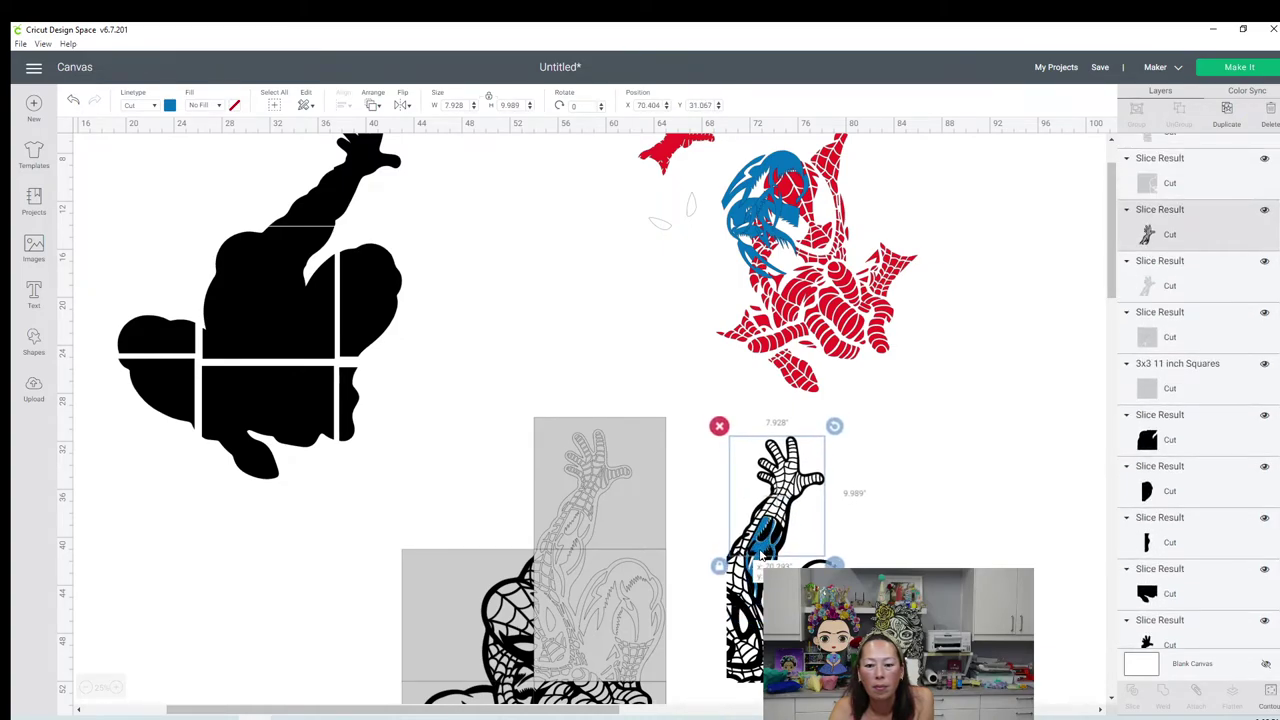
click(857, 524)
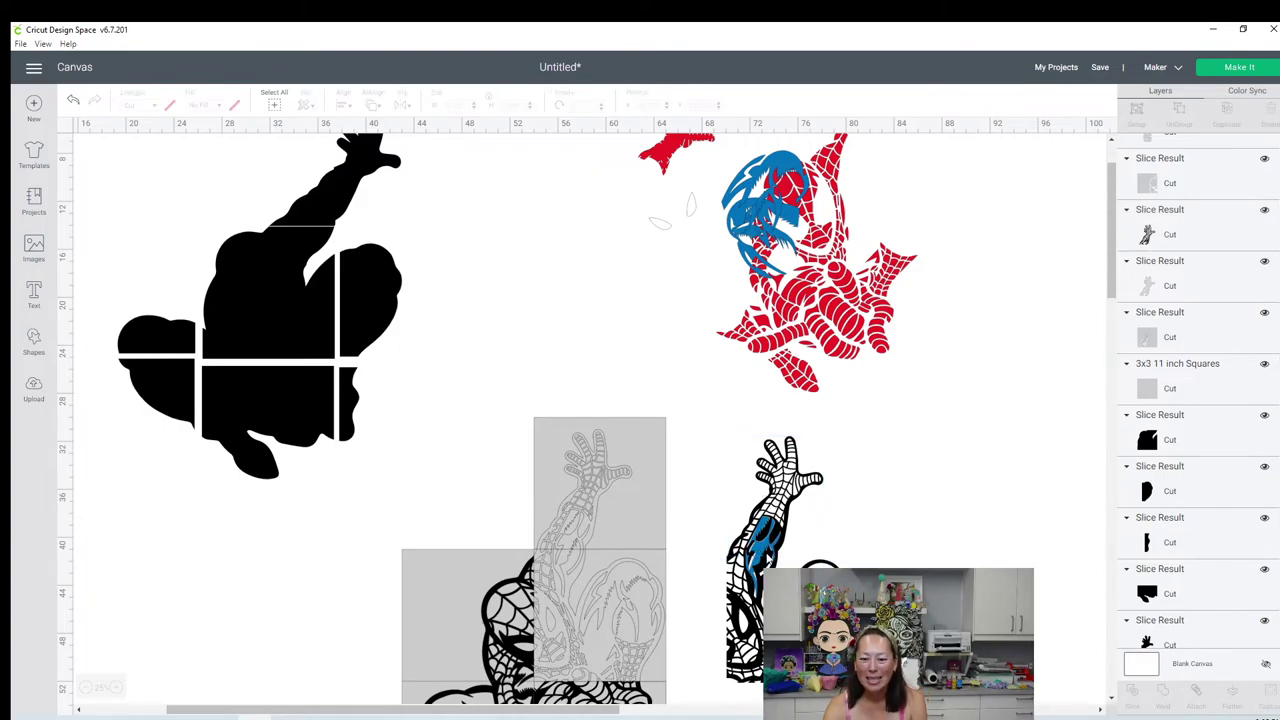
Step: Move the bottom-middle outline piece with its square to about X 69.94, Y 52.28, and place the bottom-left leg piece beside it
scroll(722, 416, down, 5)
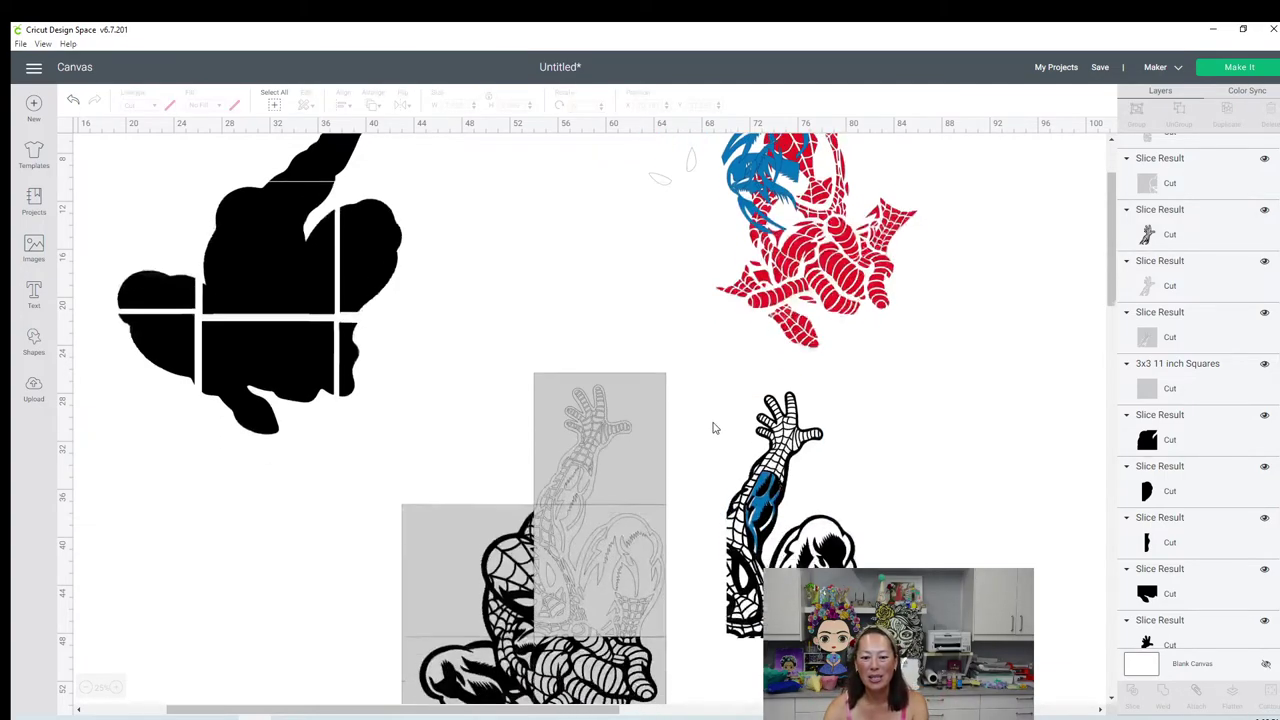
drag(717, 597, 790, 545)
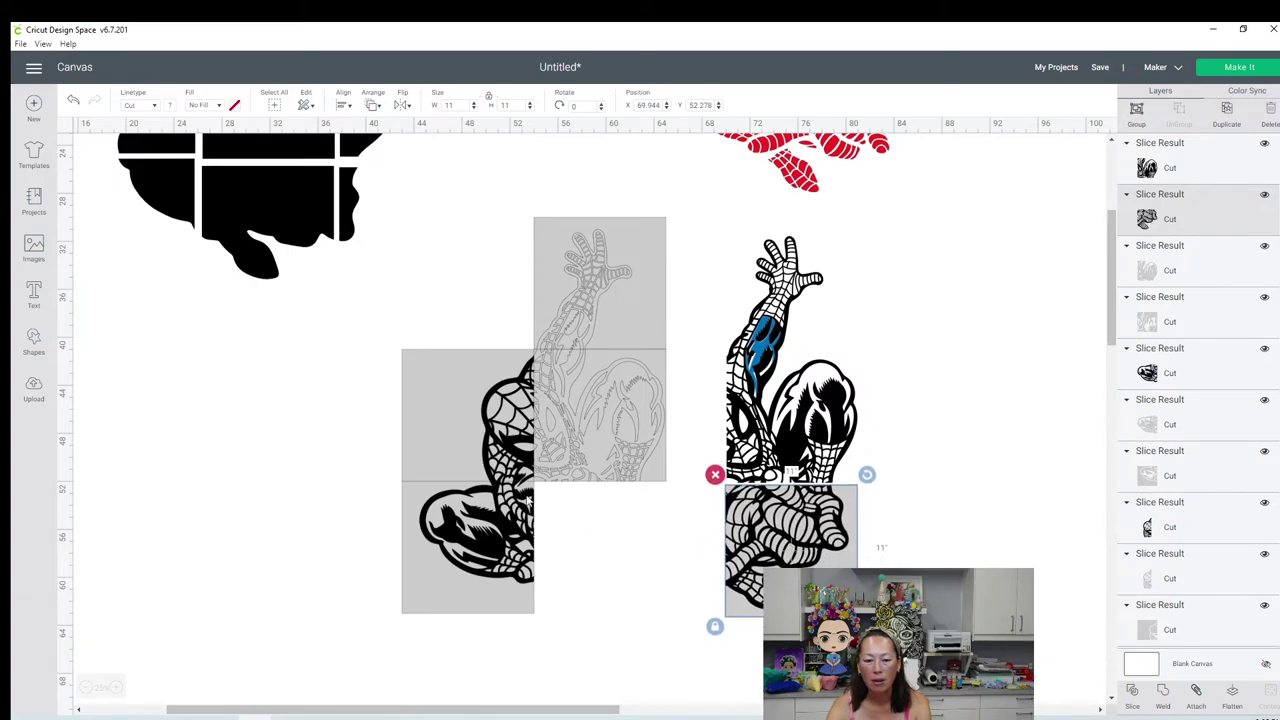
drag(488, 530, 748, 537)
drag(664, 545, 664, 543)
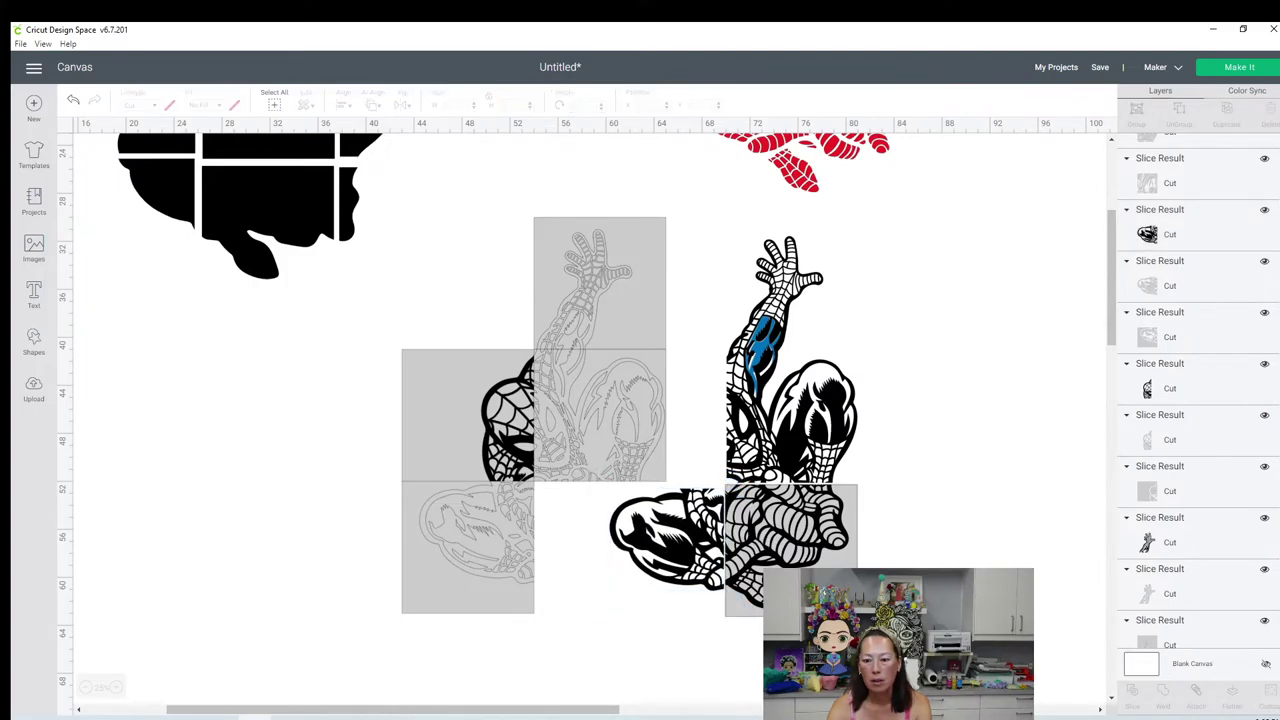
Step: Delete the 11-inch square and its leftover slice piece covering the bottom-middle outline section
click(790, 530)
scroll(1190, 400, down, 5)
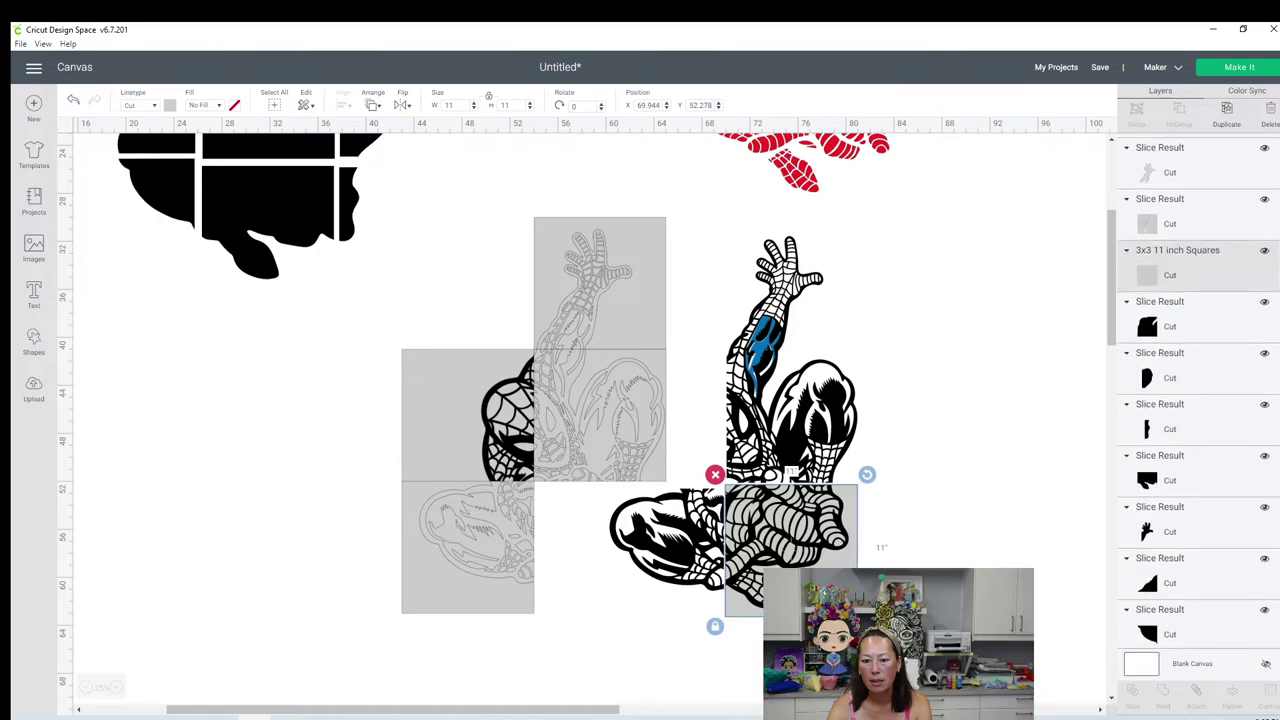
click(1177, 211)
key(Delete)
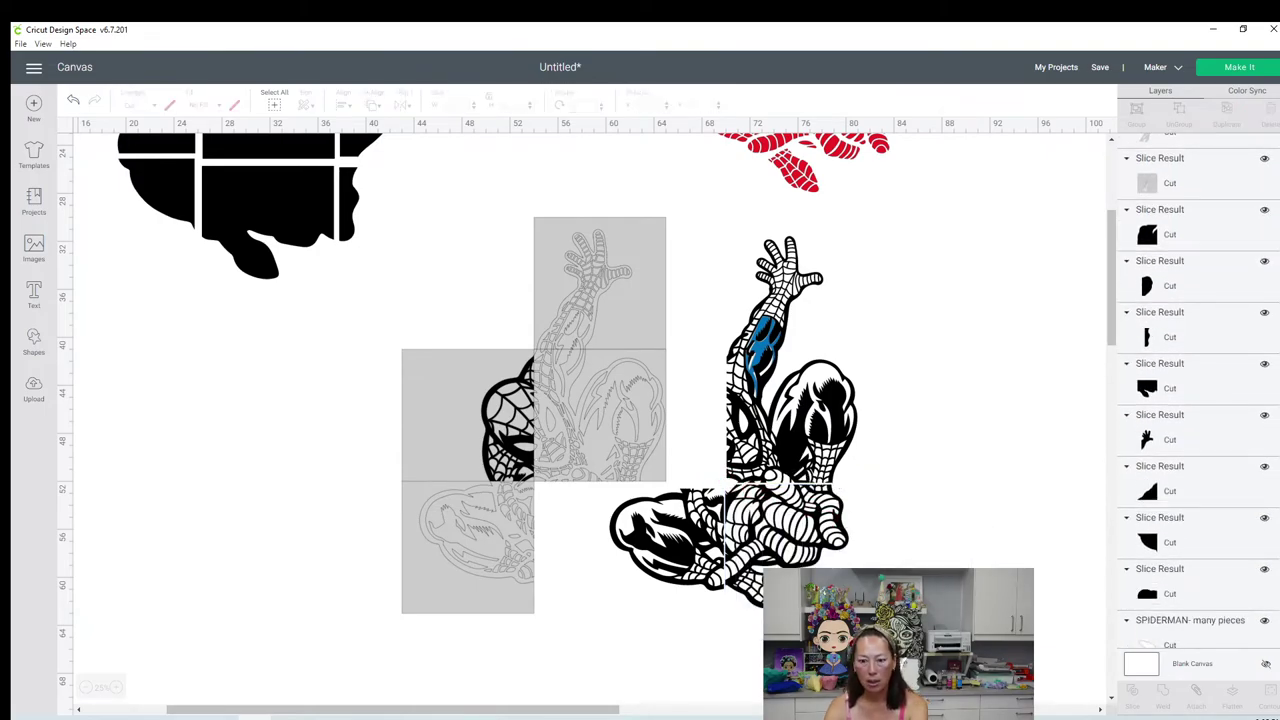
Step: Place the middle-left head piece beside the center outline piece and delete the leftover gray square cutouts
drag(515, 416, 784, 424)
drag(693, 423, 693, 423)
drag(320, 391, 516, 564)
drag(536, 480, 536, 480)
key(Delete)
drag(497, 277, 567, 422)
key(Delete)
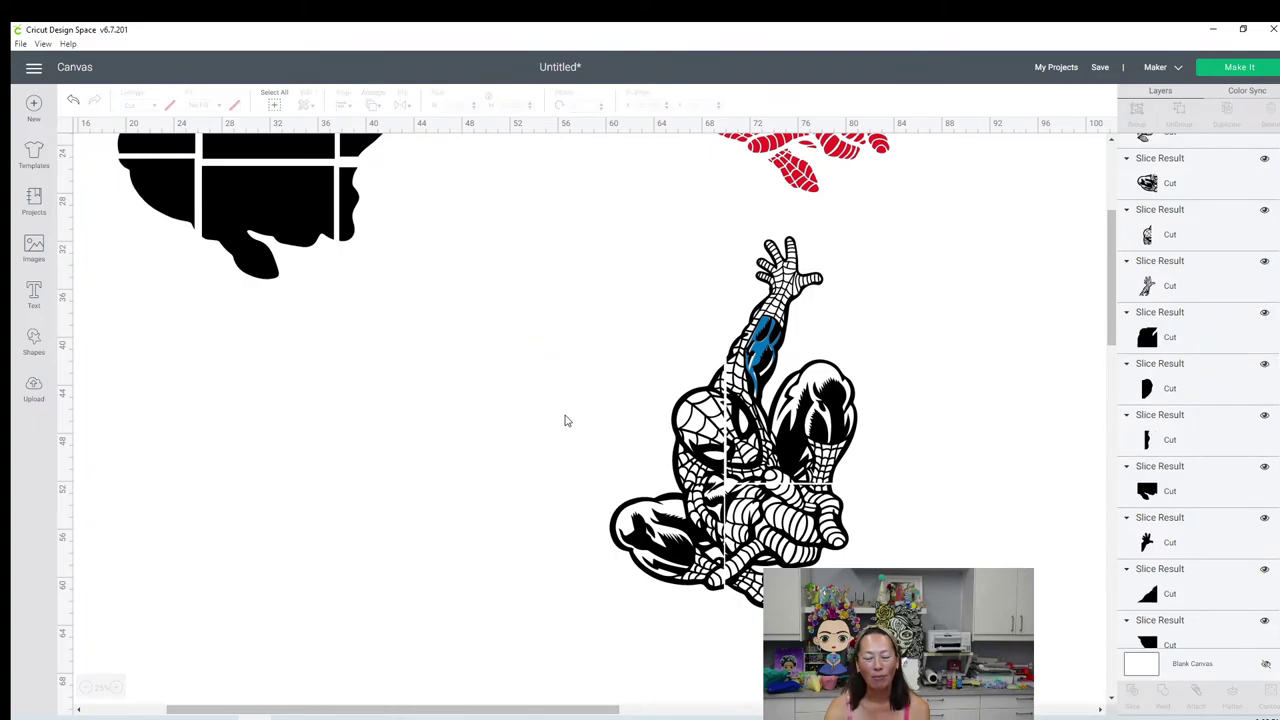
Step: Move the red body layer clear of the blue accents to about X 77.03, Y 3.79
scroll(562, 424, up, 5)
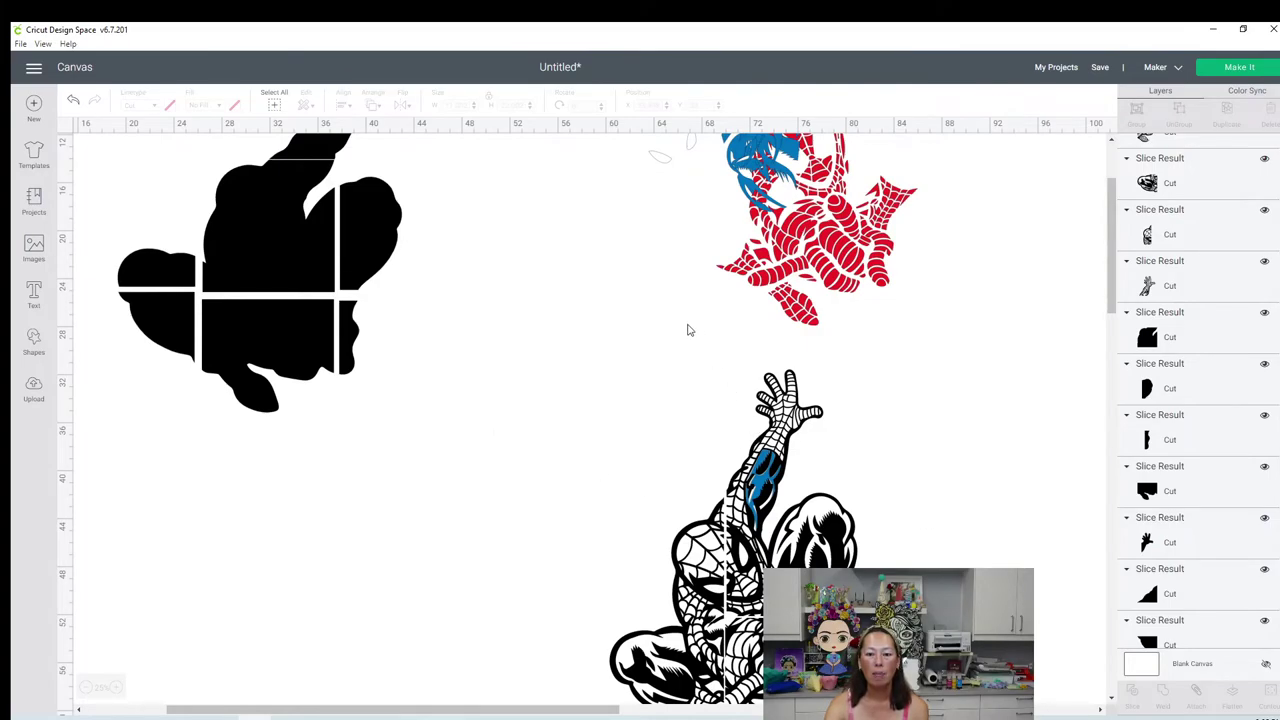
scroll(549, 372, up, 5)
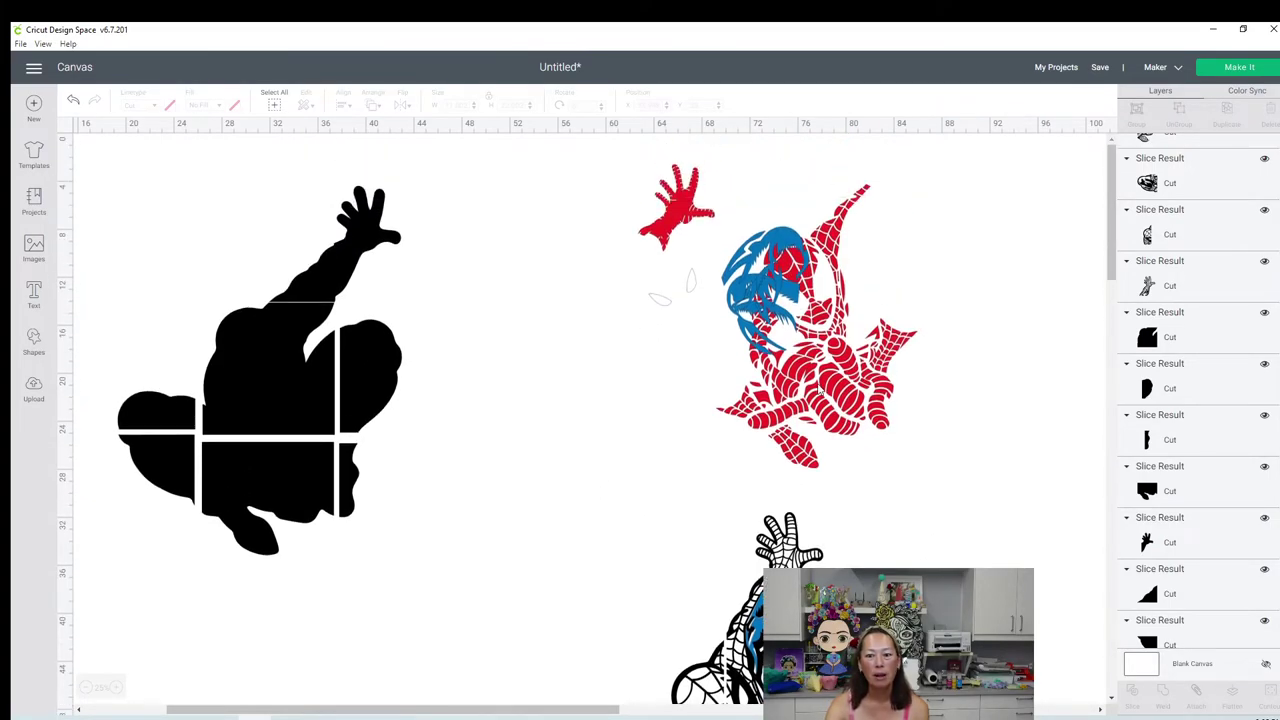
click(858, 390)
drag(875, 385, 969, 380)
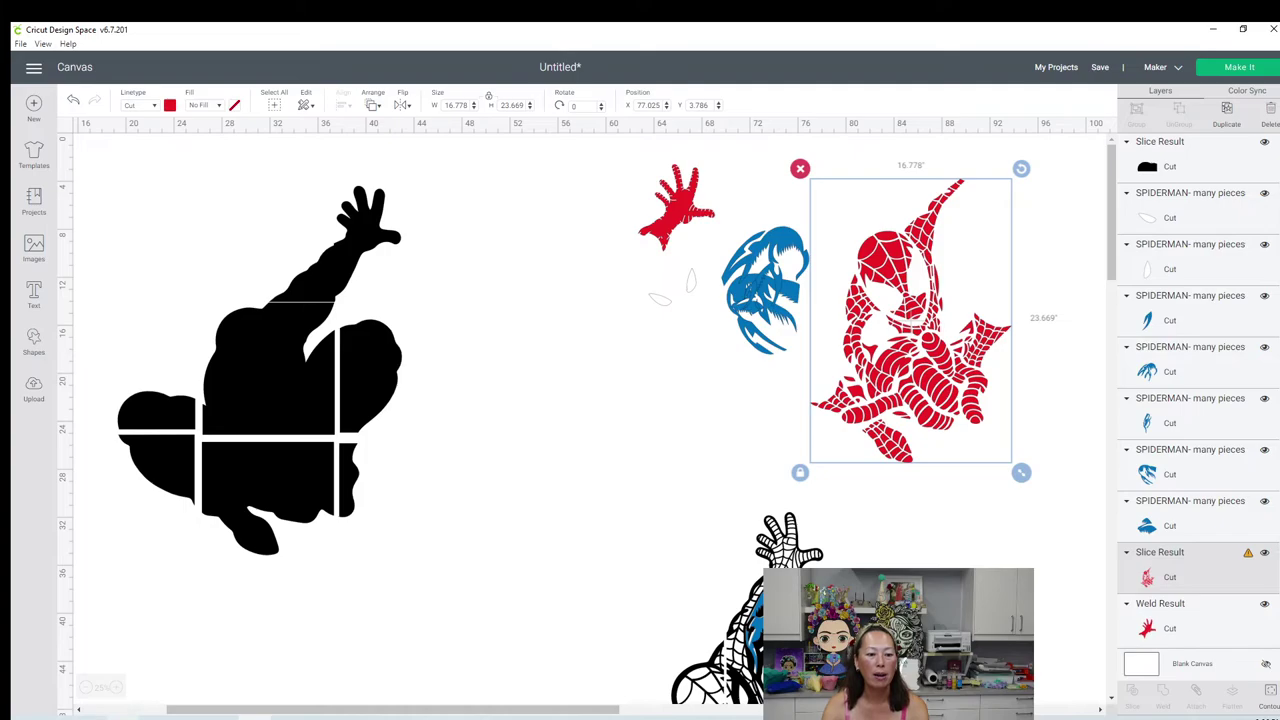
Step: Add a circle and place it over the lowest red foot piece at about X 82.96, Y 24.15
click(116, 688)
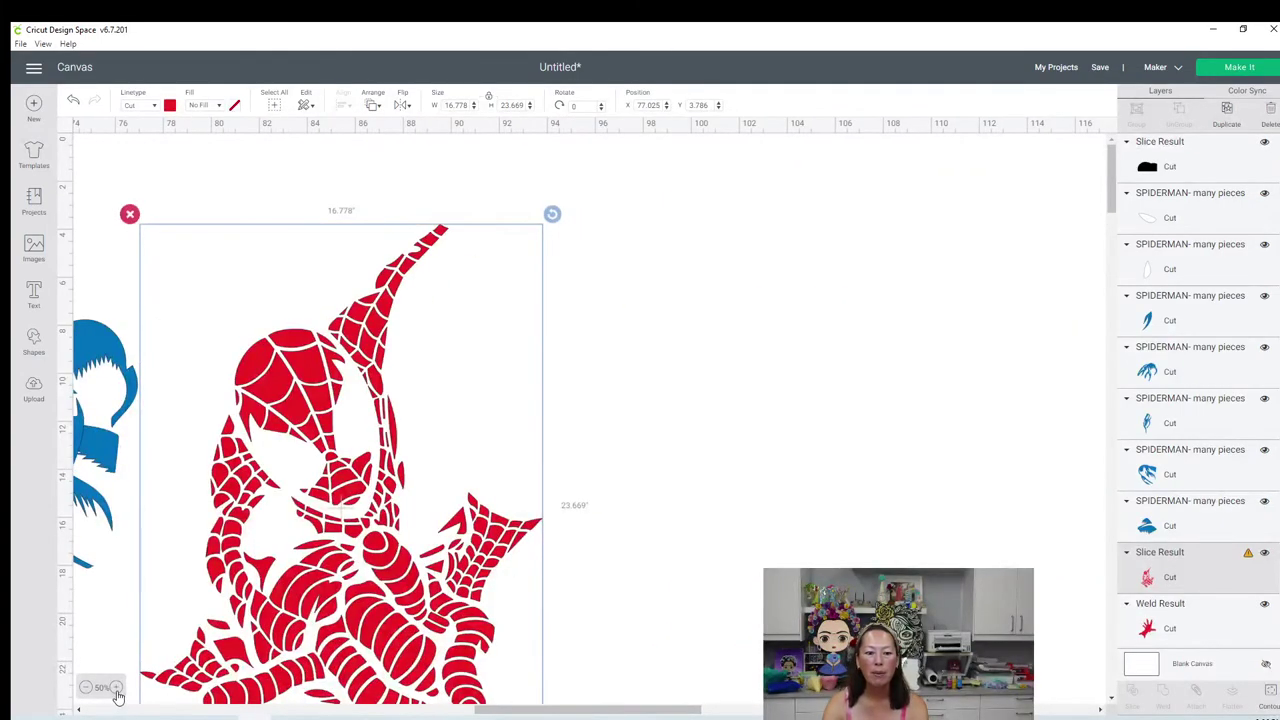
click(116, 688)
scroll(449, 523, down, 6)
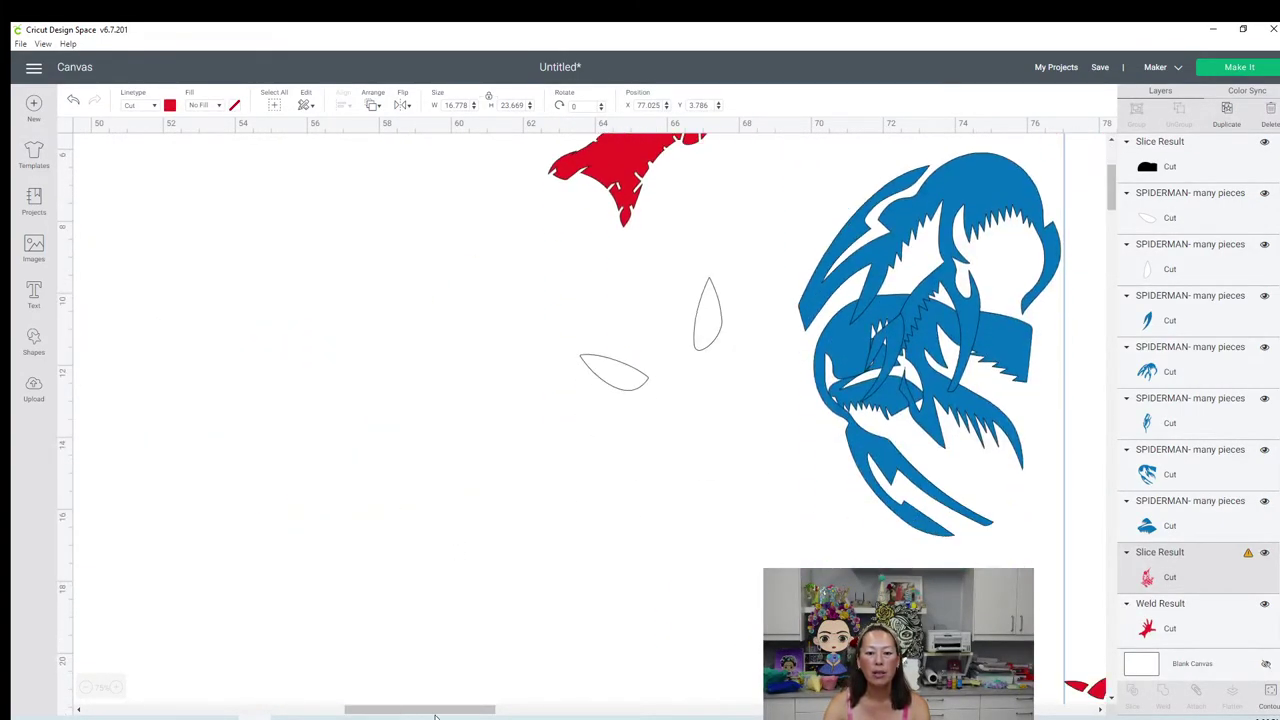
drag(445, 710, 540, 715)
scroll(575, 405, down, 5)
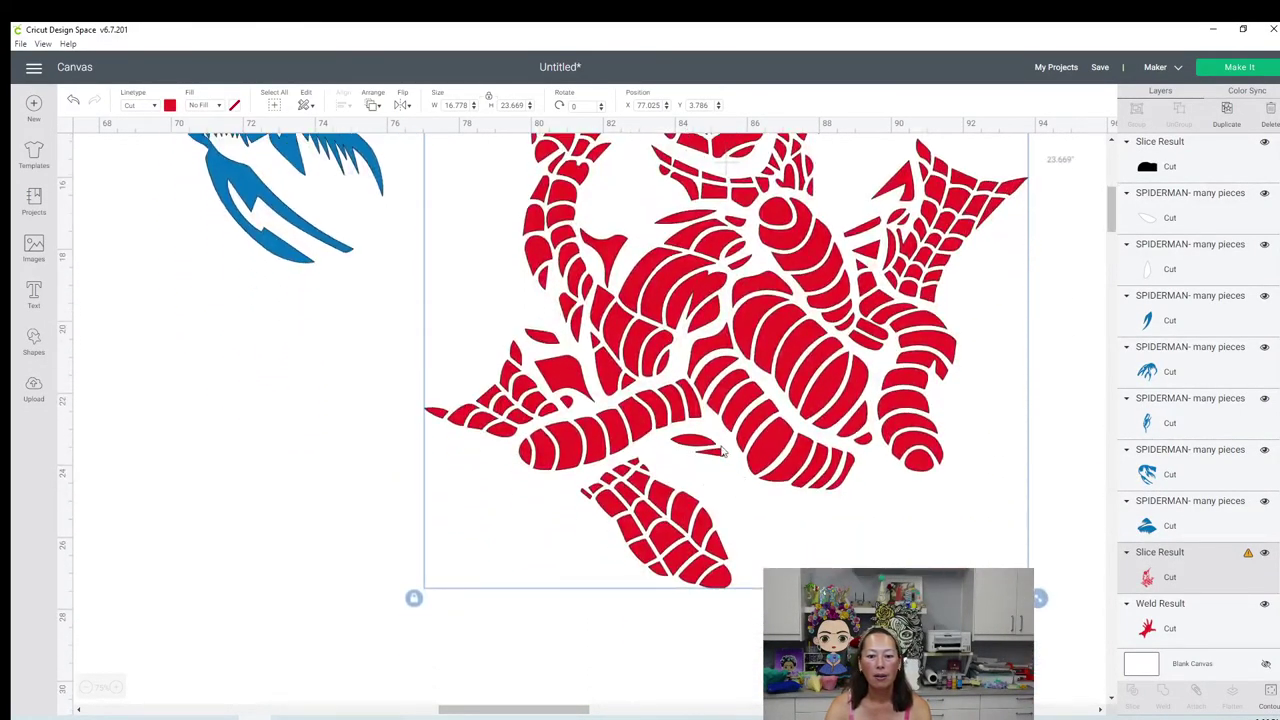
click(33, 343)
click(134, 252)
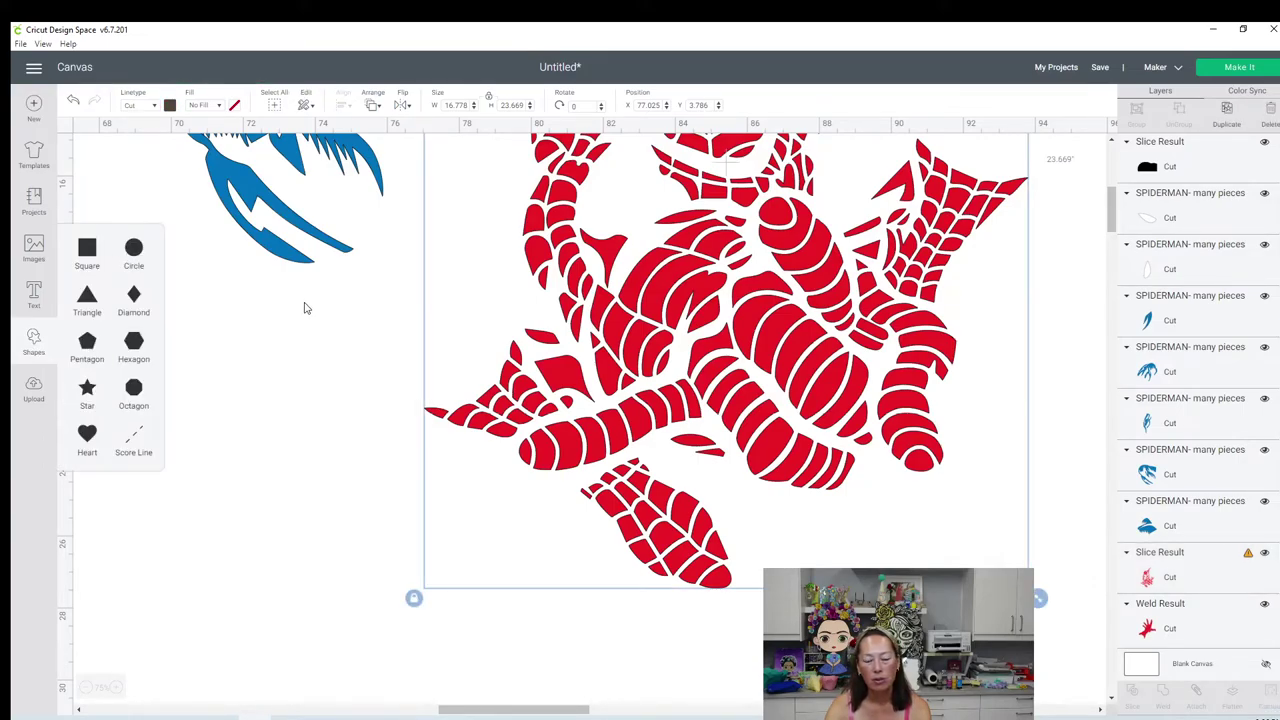
drag(200, 257, 718, 532)
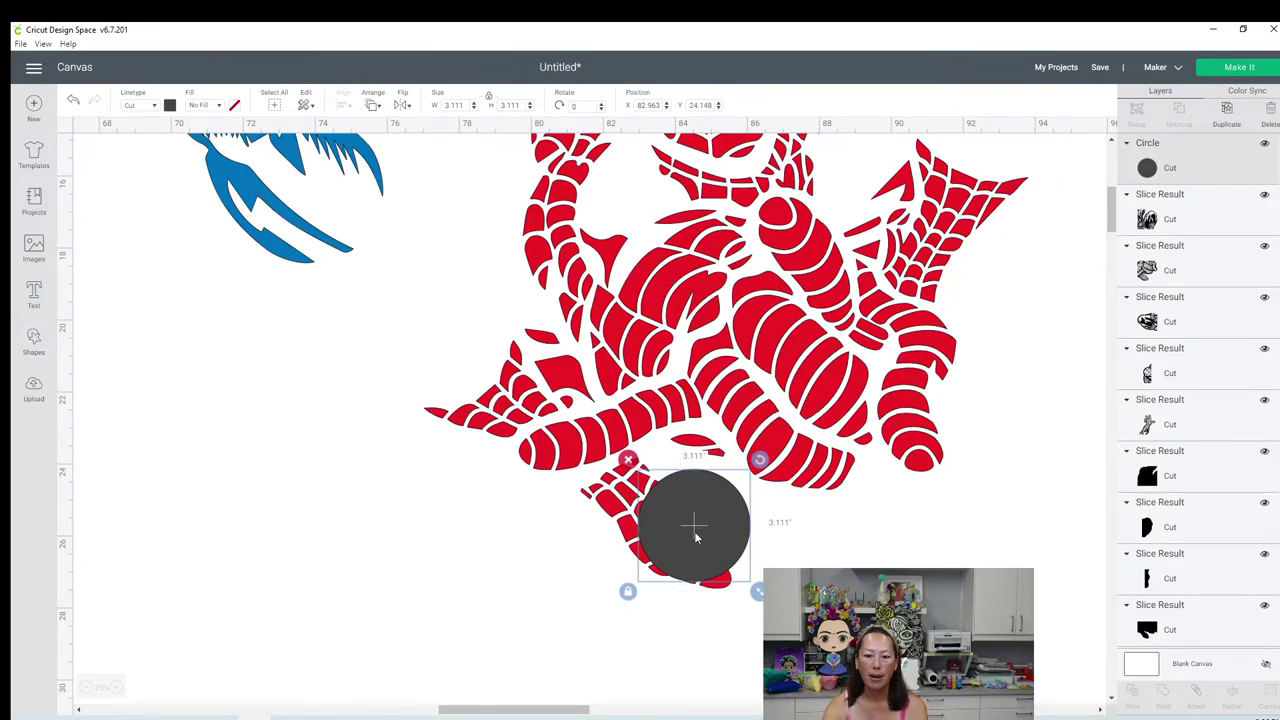
Step: Unlock the circle's proportions and shape it into a slanted oval, about 2.87 by 2.87 inches overall, filling the foot
click(628, 591)
drag(758, 591, 706, 588)
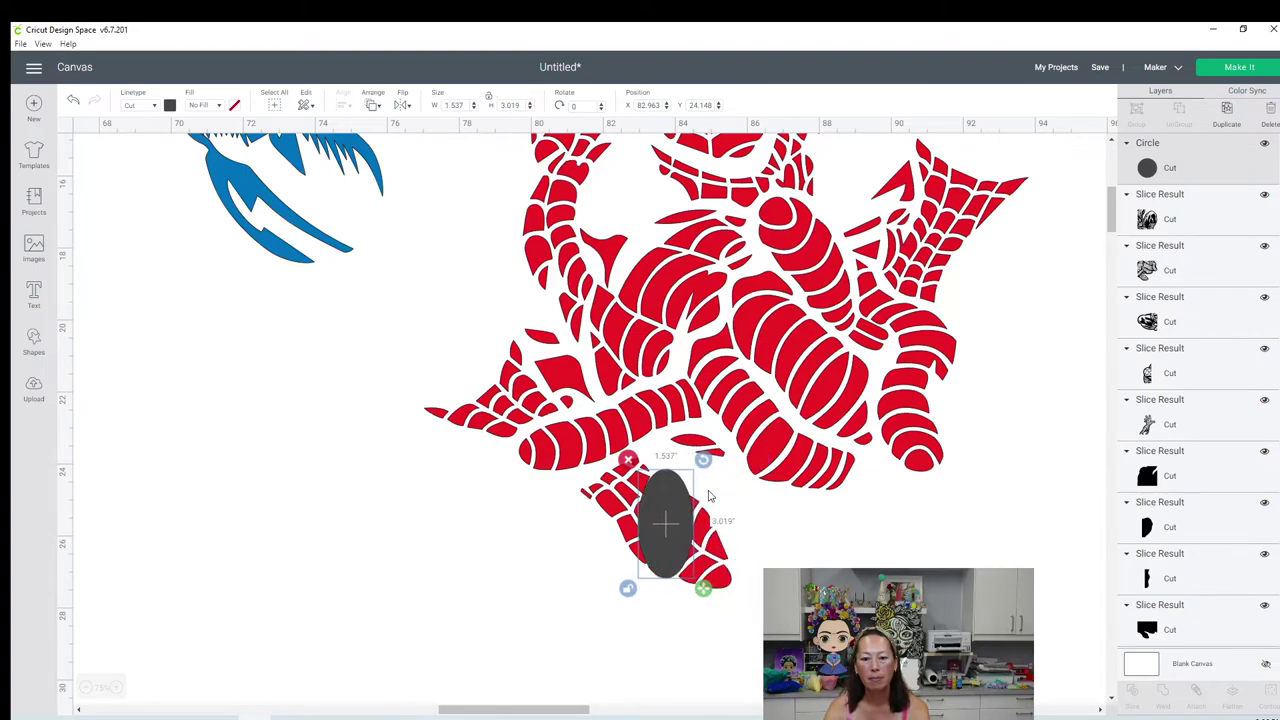
drag(707, 458, 652, 451)
drag(663, 514, 643, 510)
mouse_move(699, 572)
mouse_down()
mouse_move(722, 586)
mouse_move(706, 565)
mouse_up()
click(724, 580)
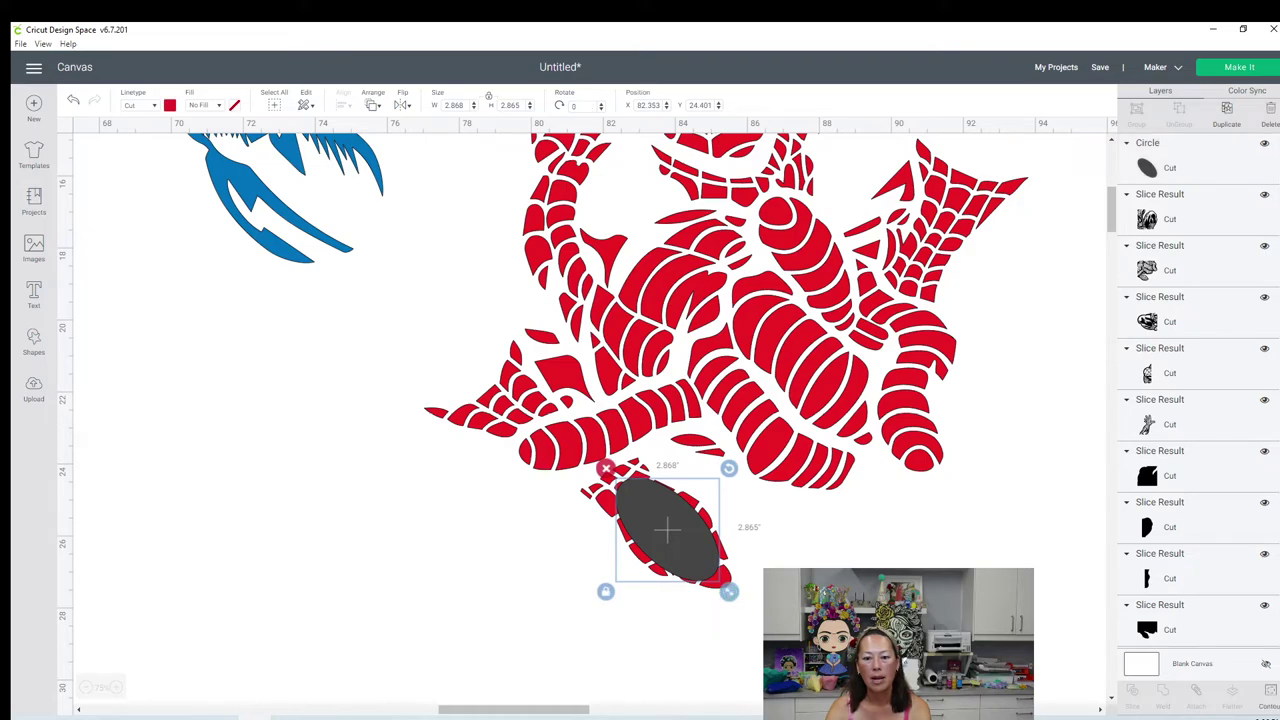
Step: Weld the slanted oval to the red body layer
key(Escape)
drag(780, 594, 650, 505)
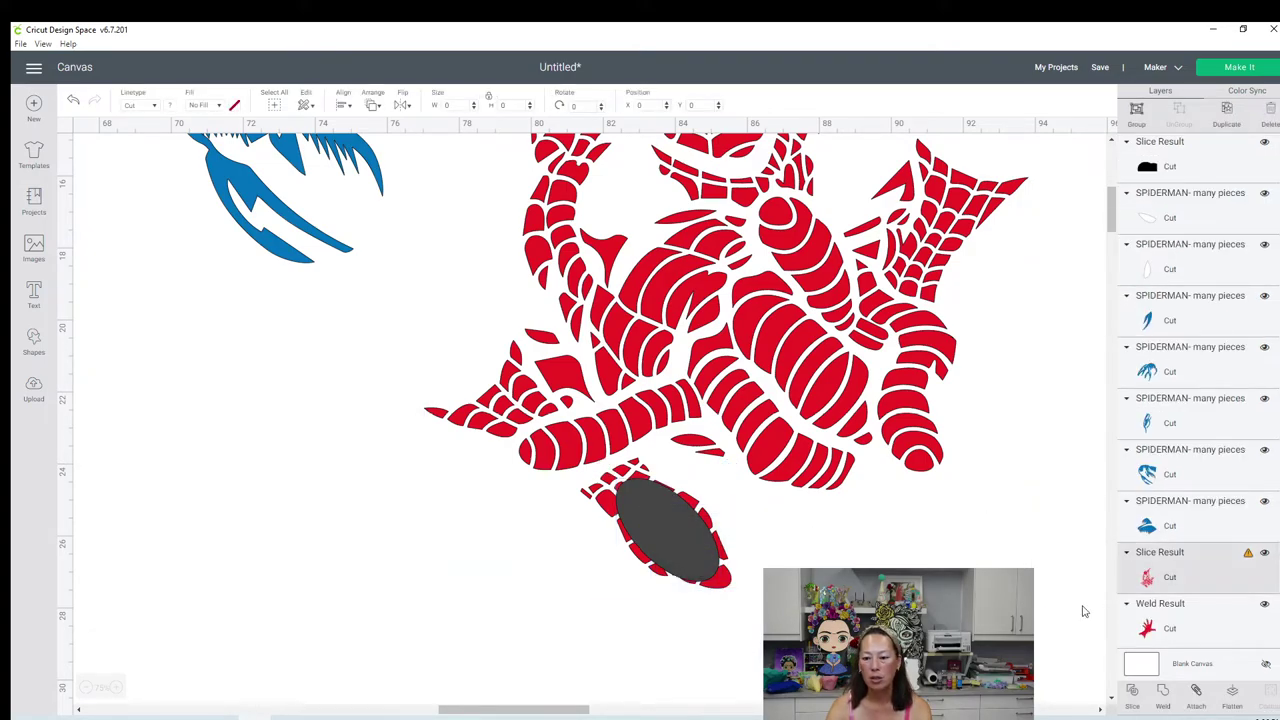
click(1163, 693)
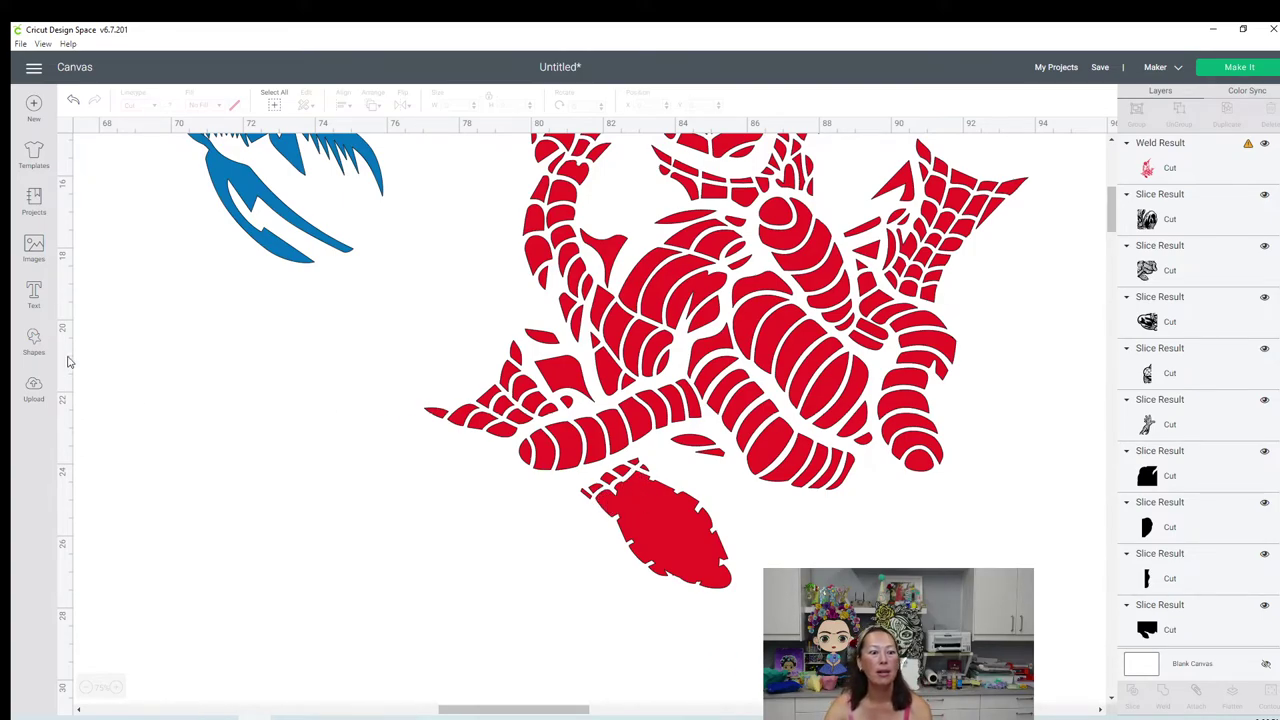
Step: Add a second circle and shape it into a slanted oval about 1.33 by 0.97 inches over the foot's upper end
click(34, 343)
click(134, 248)
drag(197, 252, 497, 434)
click(449, 518)
drag(581, 518, 497, 471)
drag(514, 424, 682, 497)
drag(664, 545, 656, 528)
drag(656, 455, 636, 484)
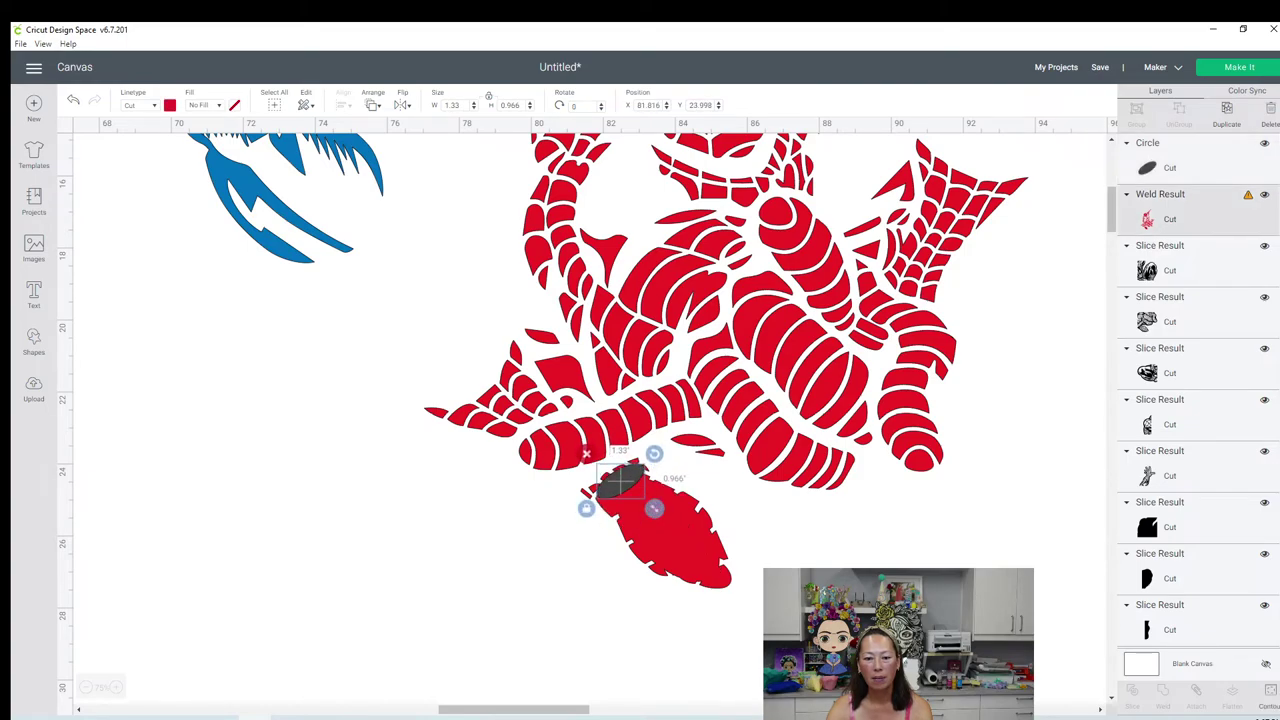
click(640, 500)
Step: Weld the small oval at the foot's upper end to the red body layer
click(300, 500)
drag(745, 658, 600, 454)
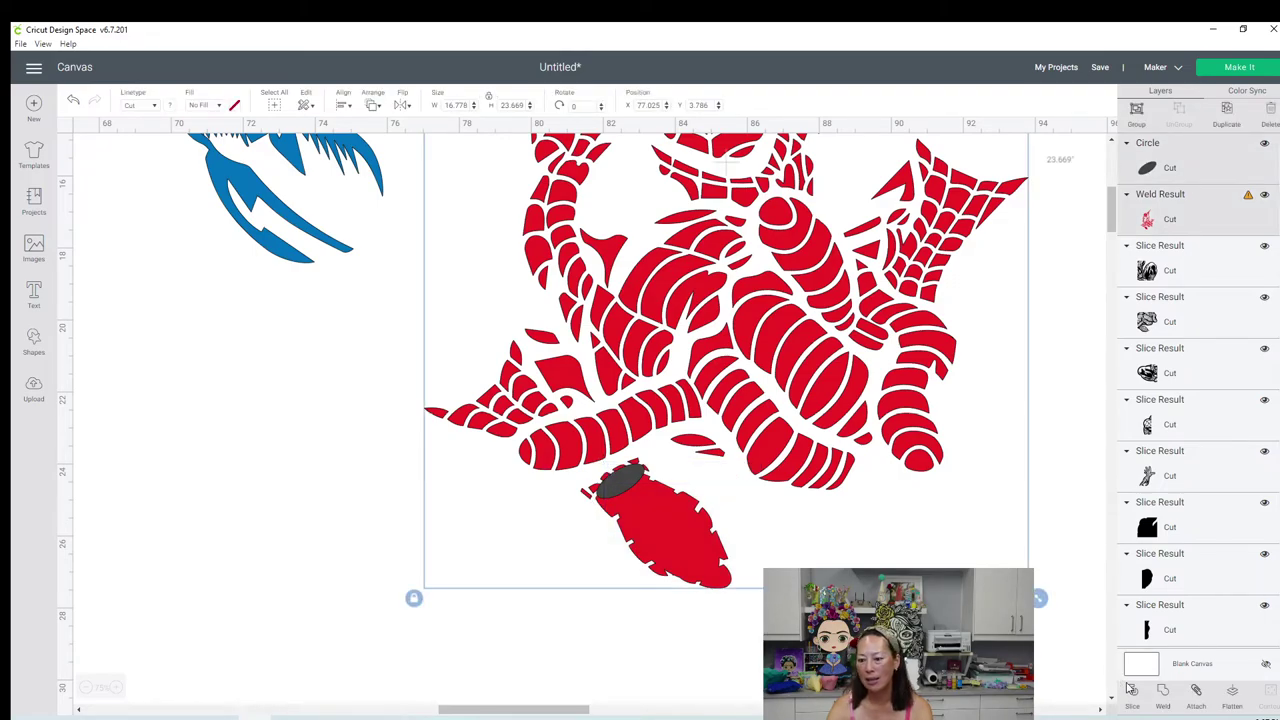
click(1163, 693)
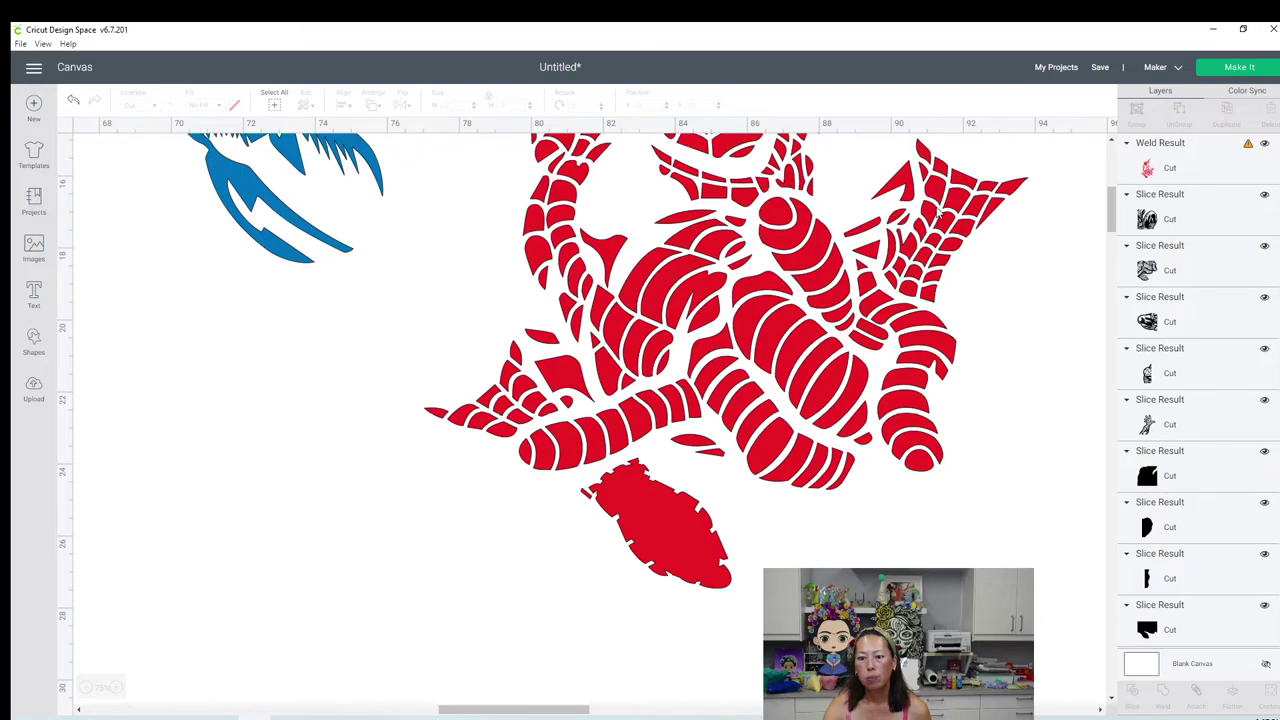
Step: Add a square, narrow and rotate it about 40 degrees over the webbed leg section right of the hand, and weld it to the red layer
click(34, 340)
click(86, 258)
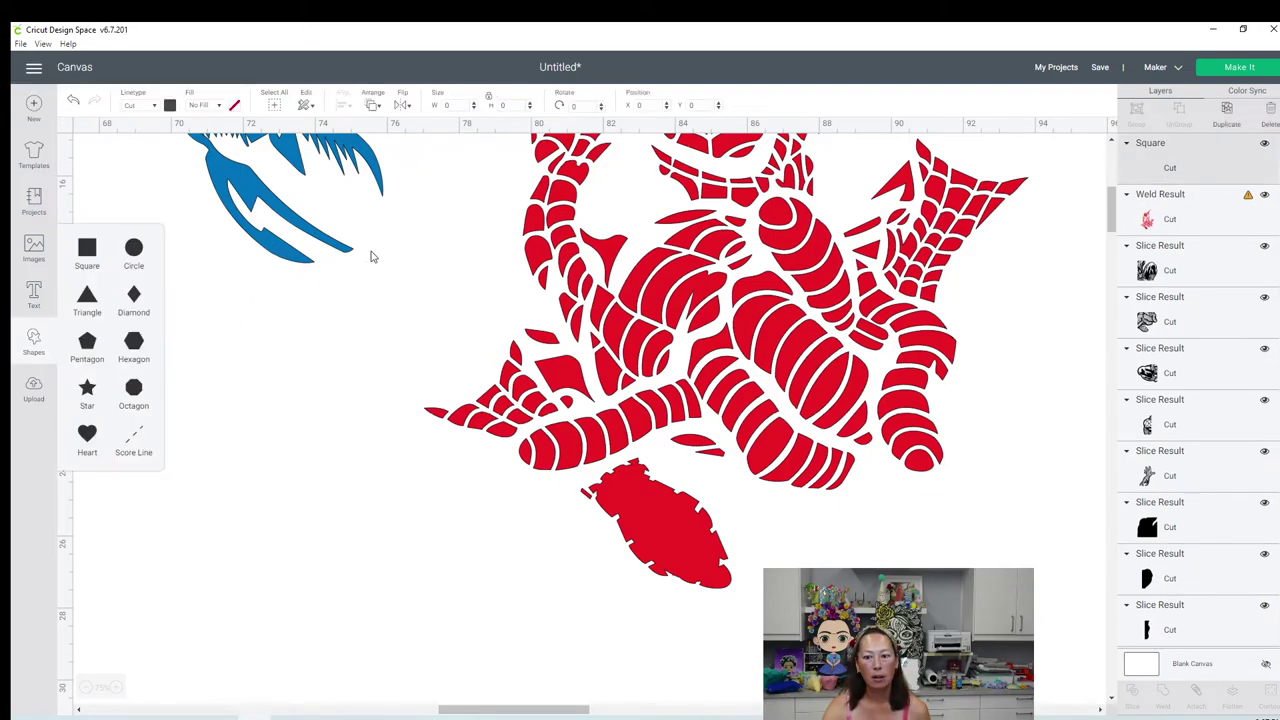
drag(260, 303, 962, 253)
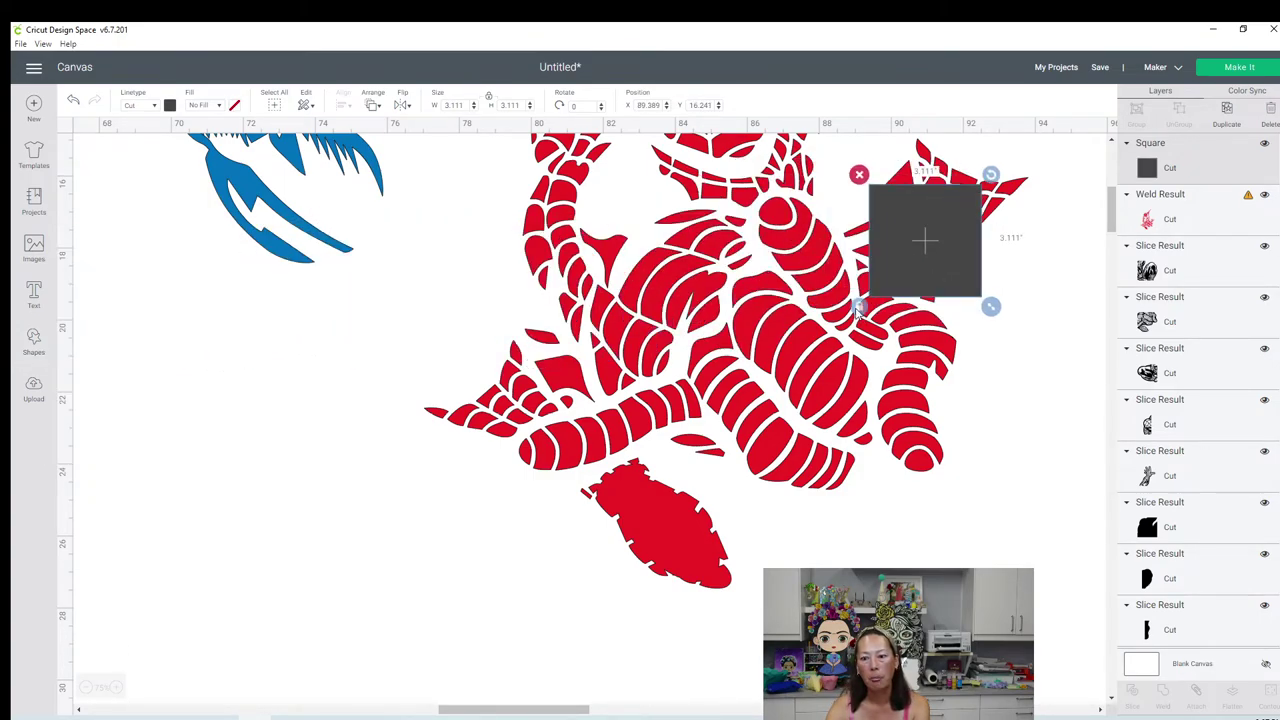
drag(990, 311, 953, 318)
drag(952, 175, 928, 203)
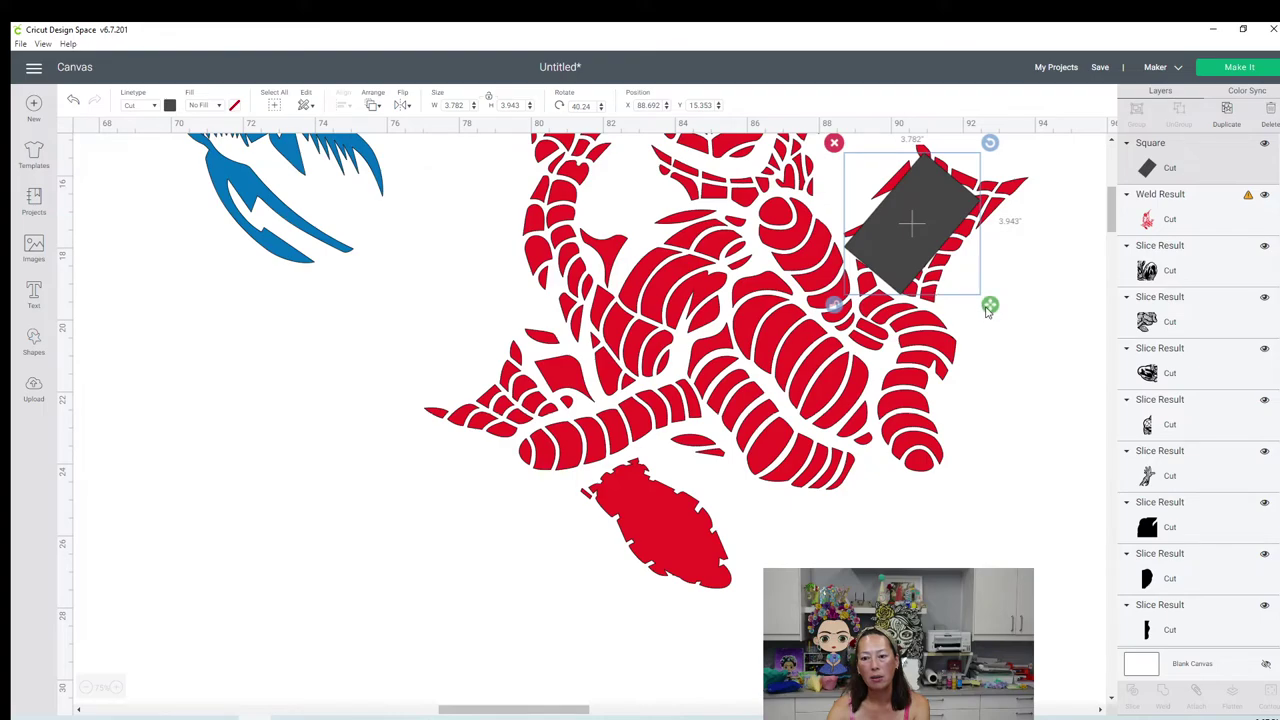
drag(989, 305, 989, 340)
click(1043, 394)
drag(1031, 446, 860, 204)
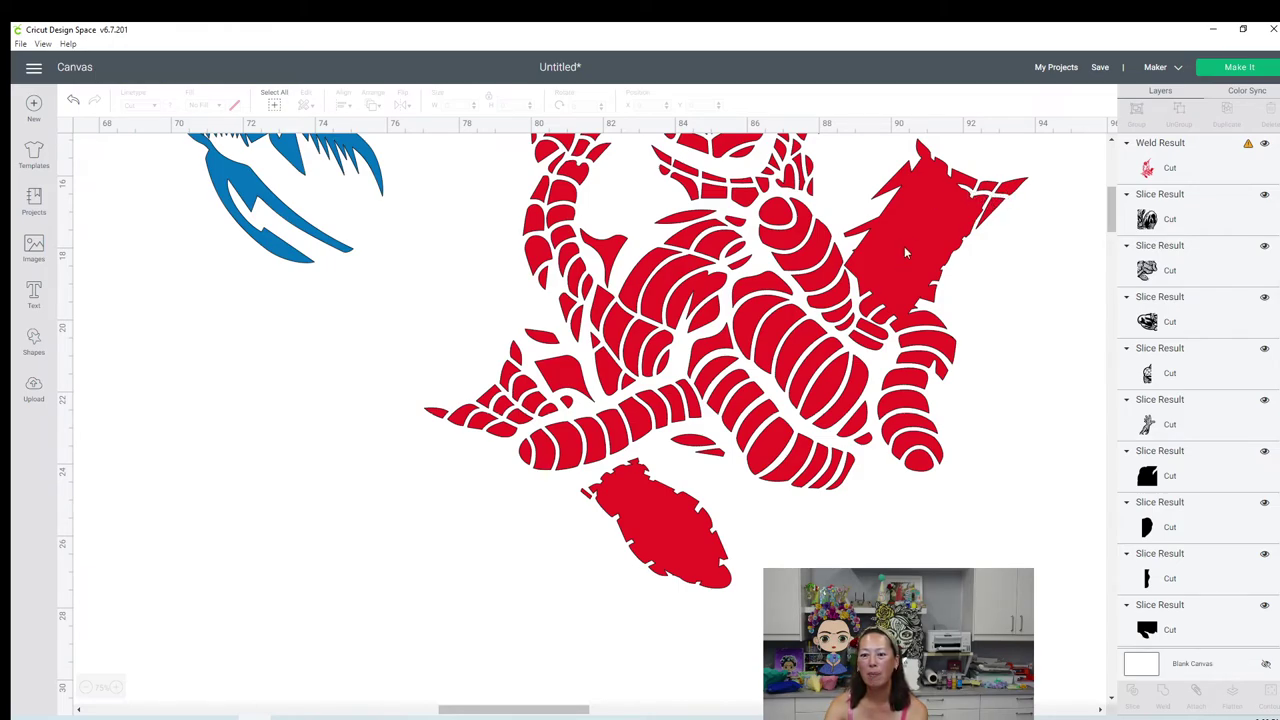
Step: Move the welded red layer down to about X 77.54, Y 11.44
scroll(796, 315, up, 5)
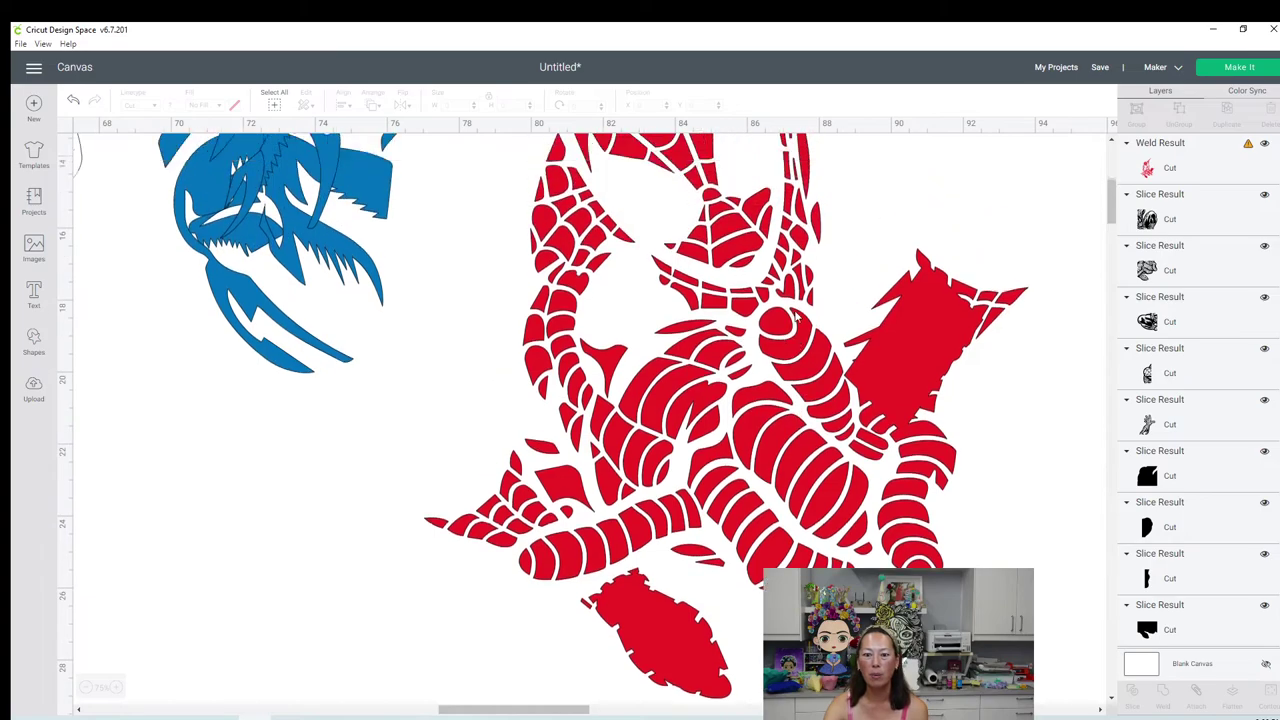
click(715, 282)
drag(651, 222, 672, 516)
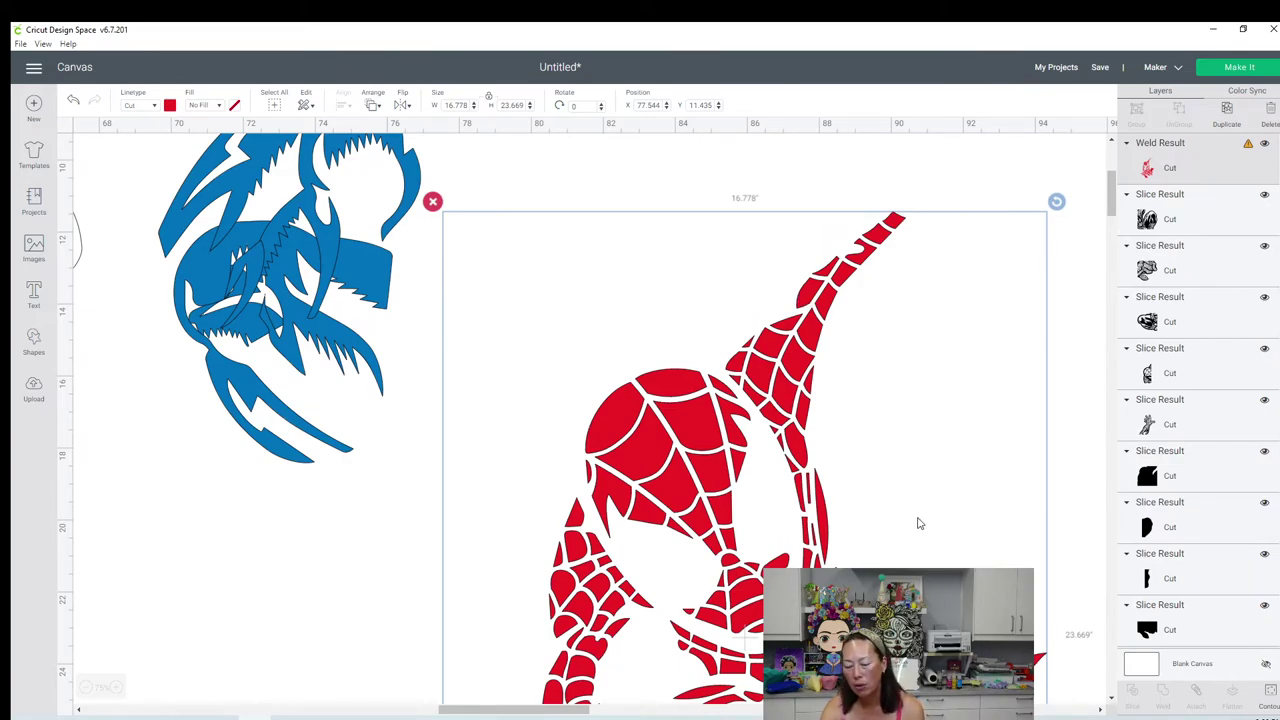
Step: Check the welded red layer from head to foot and delete it from the canvas
scroll(918, 524, down, 5)
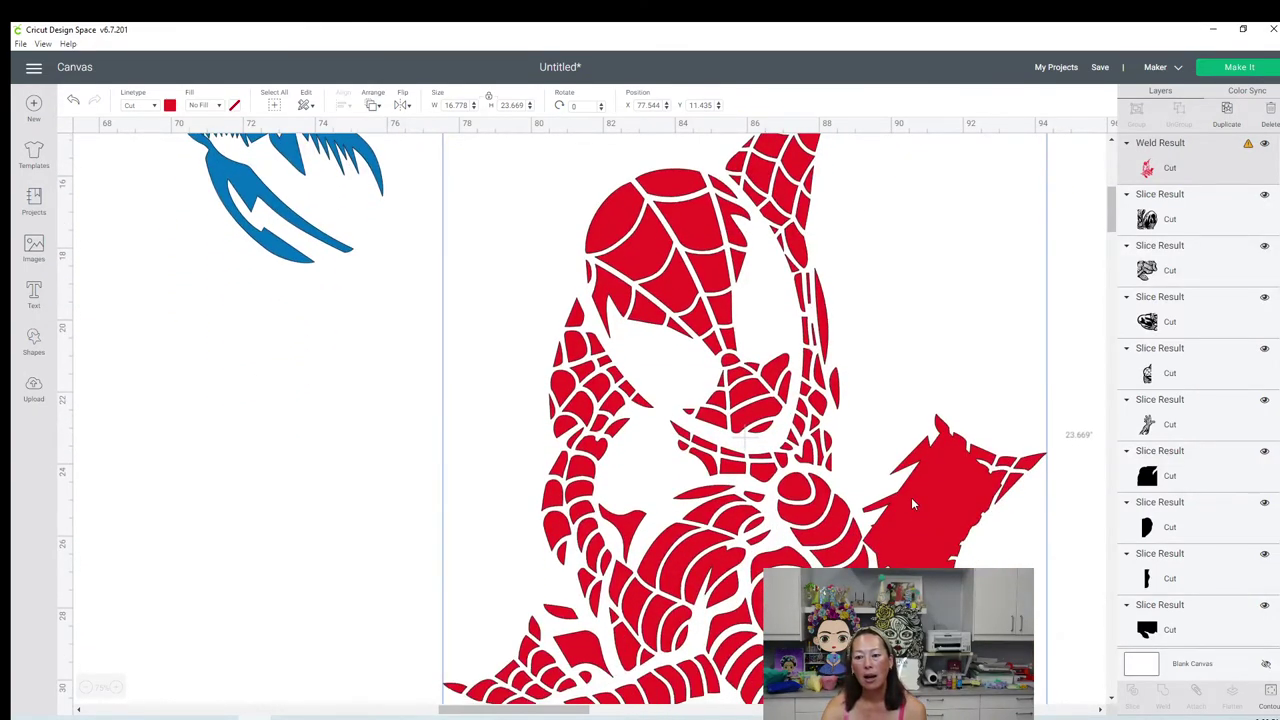
scroll(911, 504, down, 3)
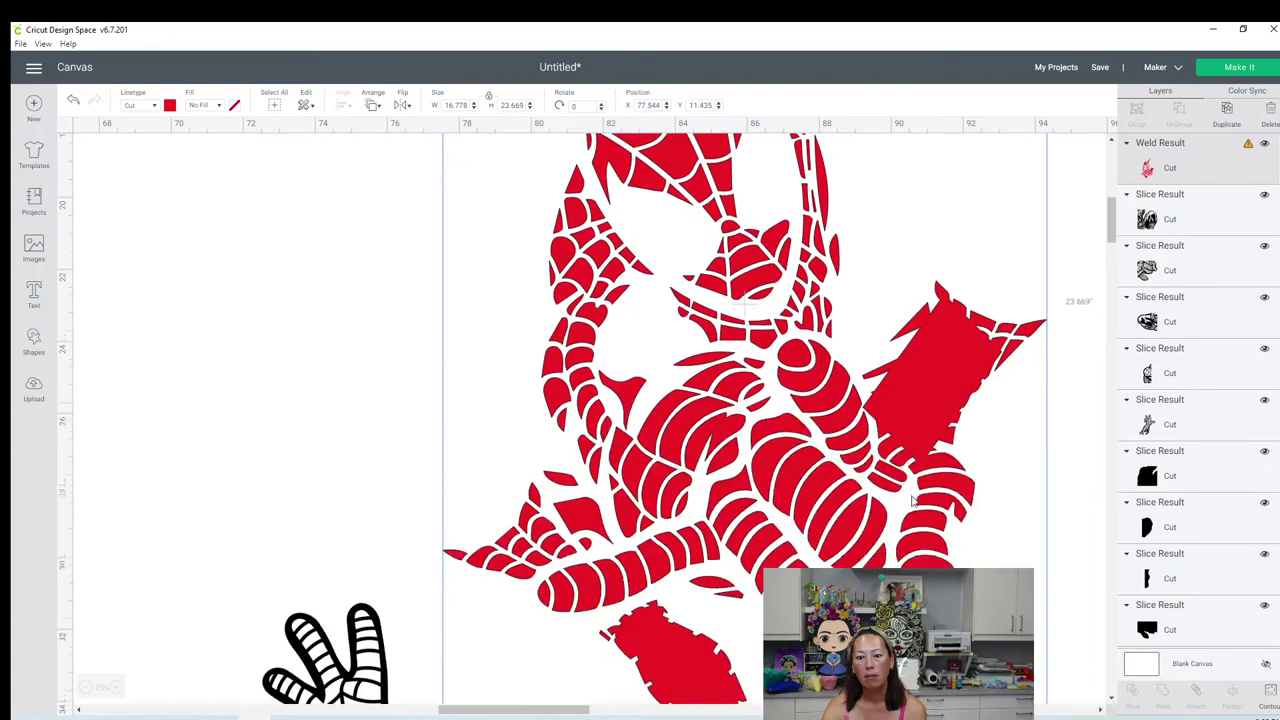
scroll(746, 285, up, 1)
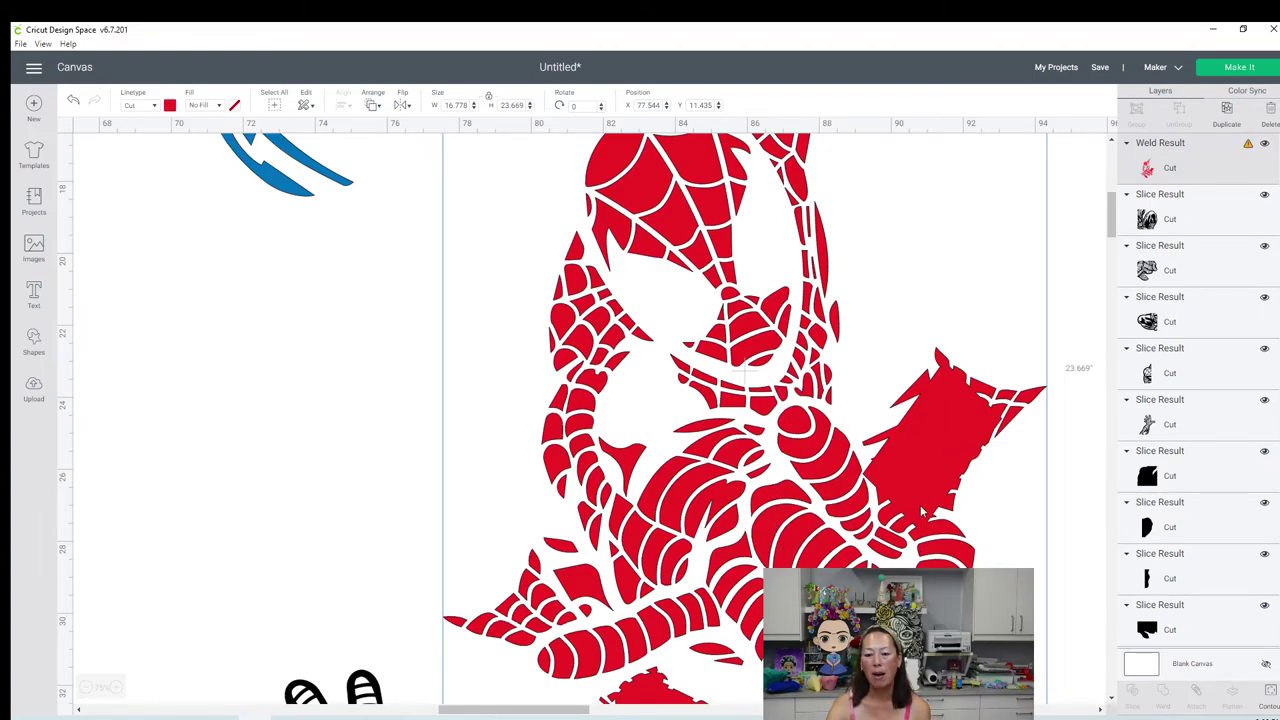
scroll(925, 518, down, 5)
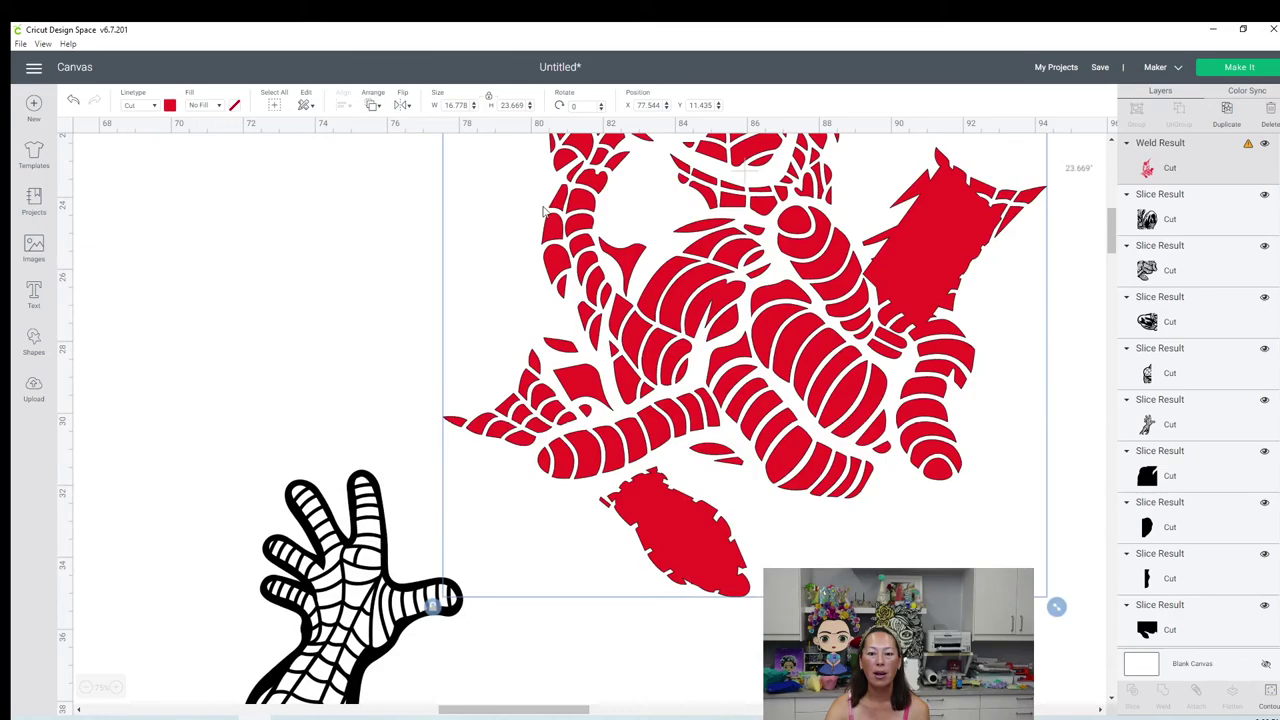
scroll(628, 293, up, 7)
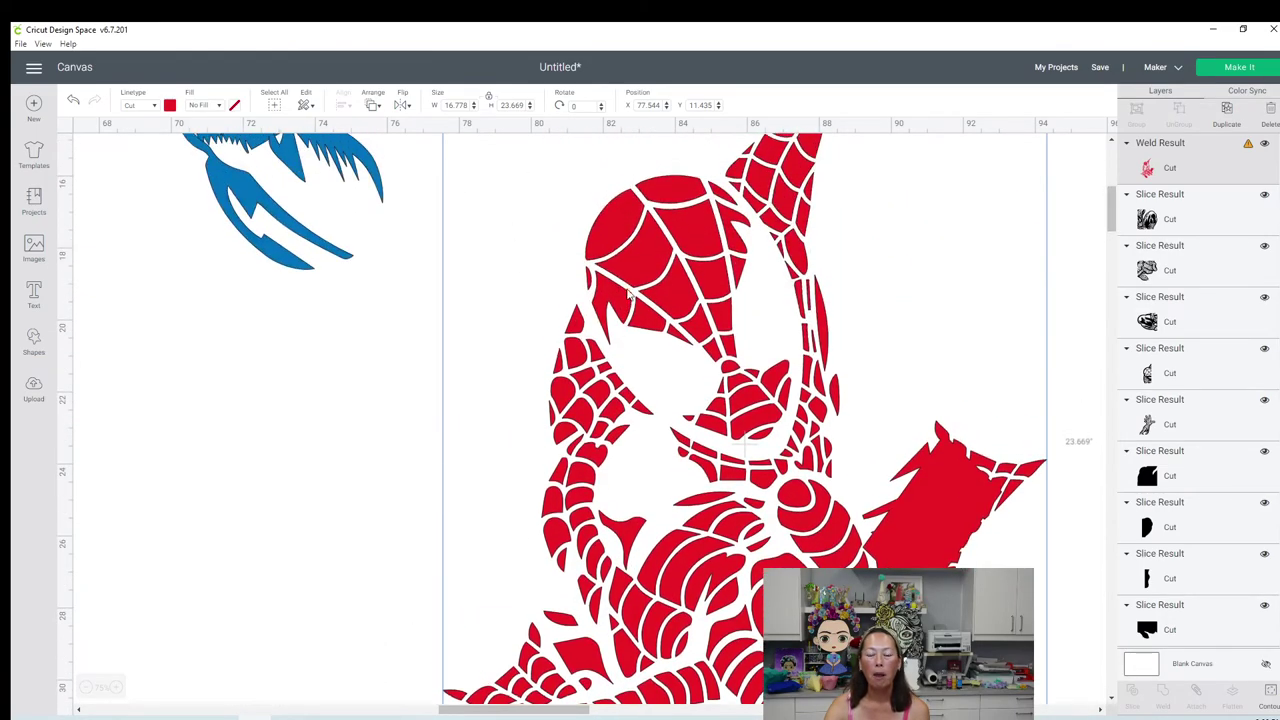
scroll(628, 293, up, 3)
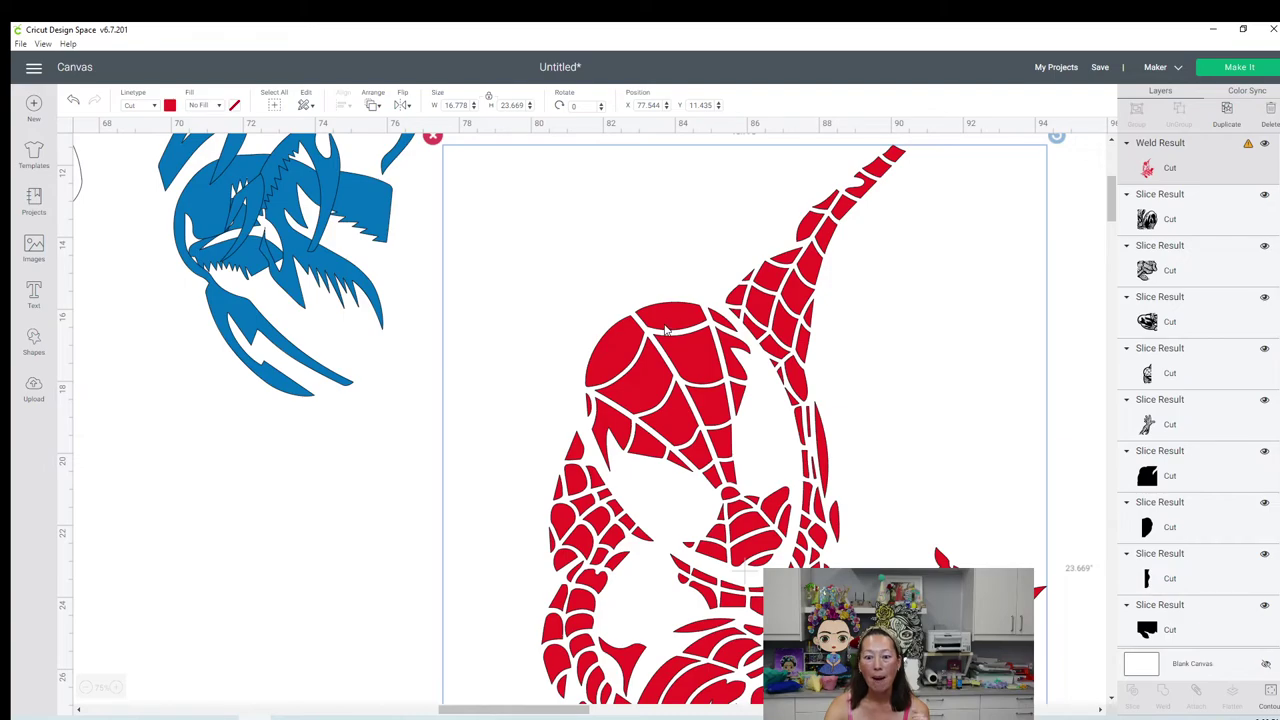
drag(649, 333, 682, 373)
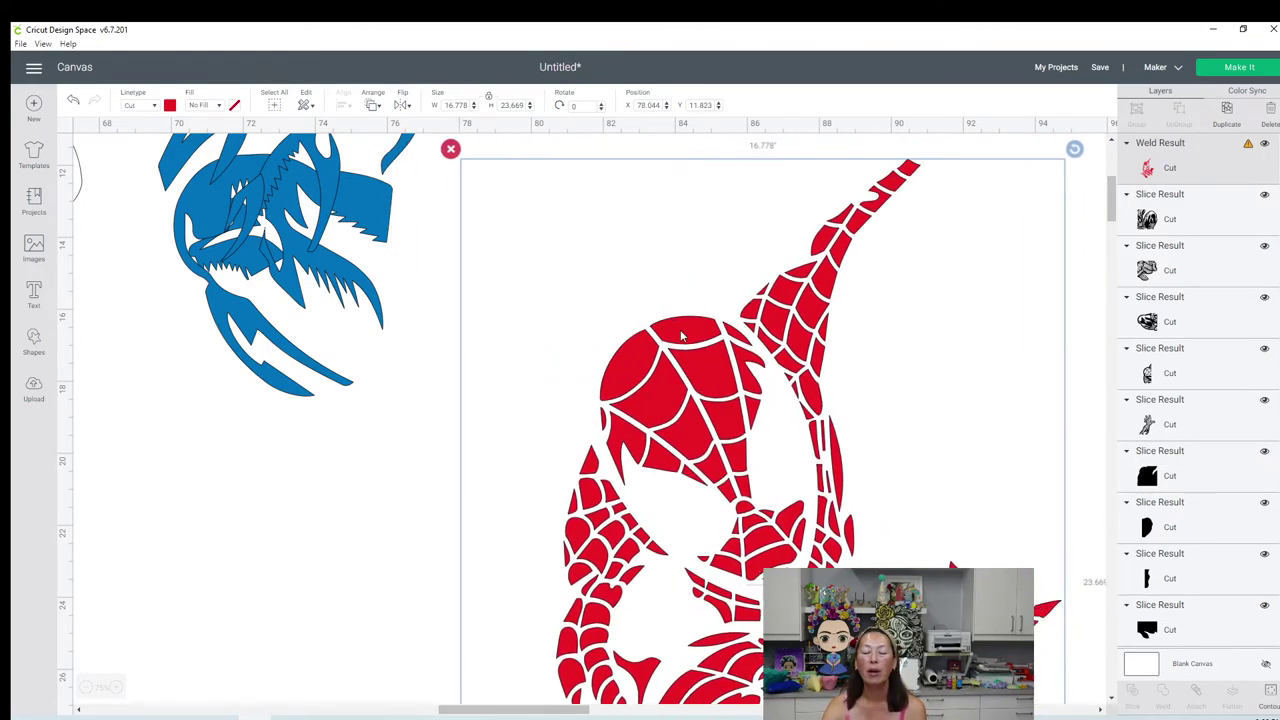
key(Delete)
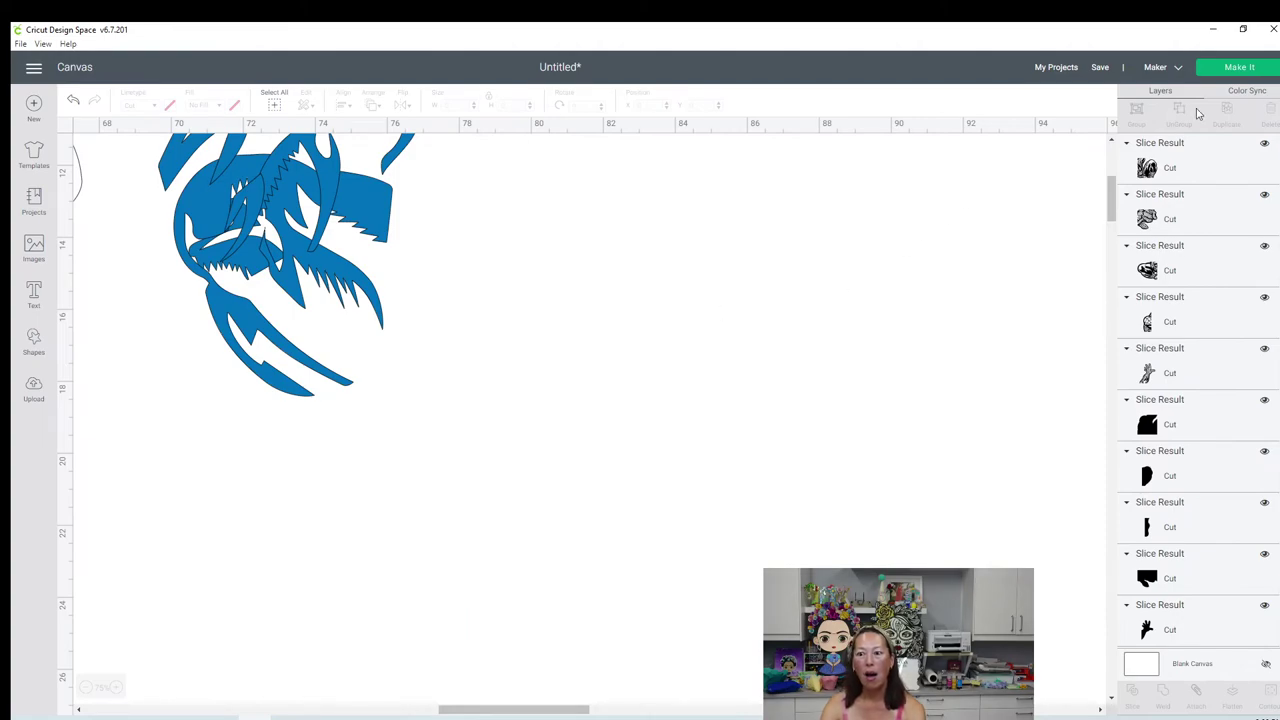
Step: Open the mat preparation and rotate the second eye piece upright, placing it close beside the first on mat 1
click(1238, 70)
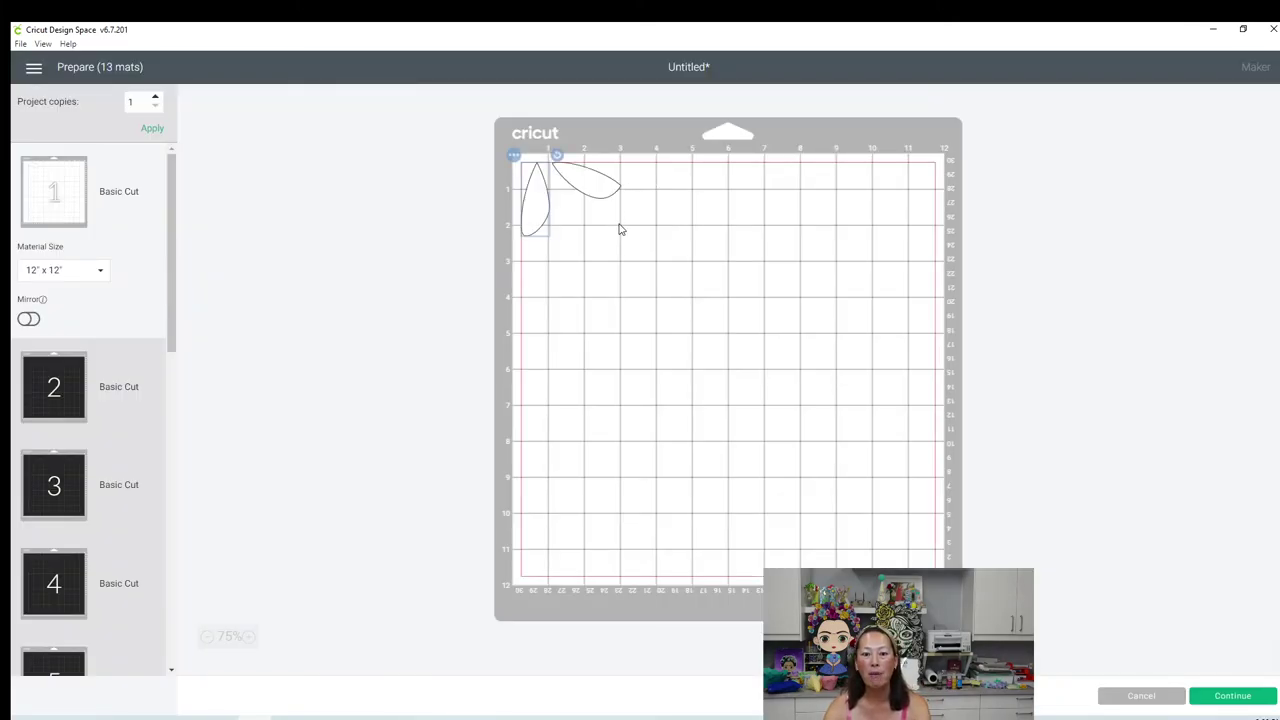
drag(596, 189, 574, 196)
drag(614, 158, 524, 138)
drag(580, 186, 567, 188)
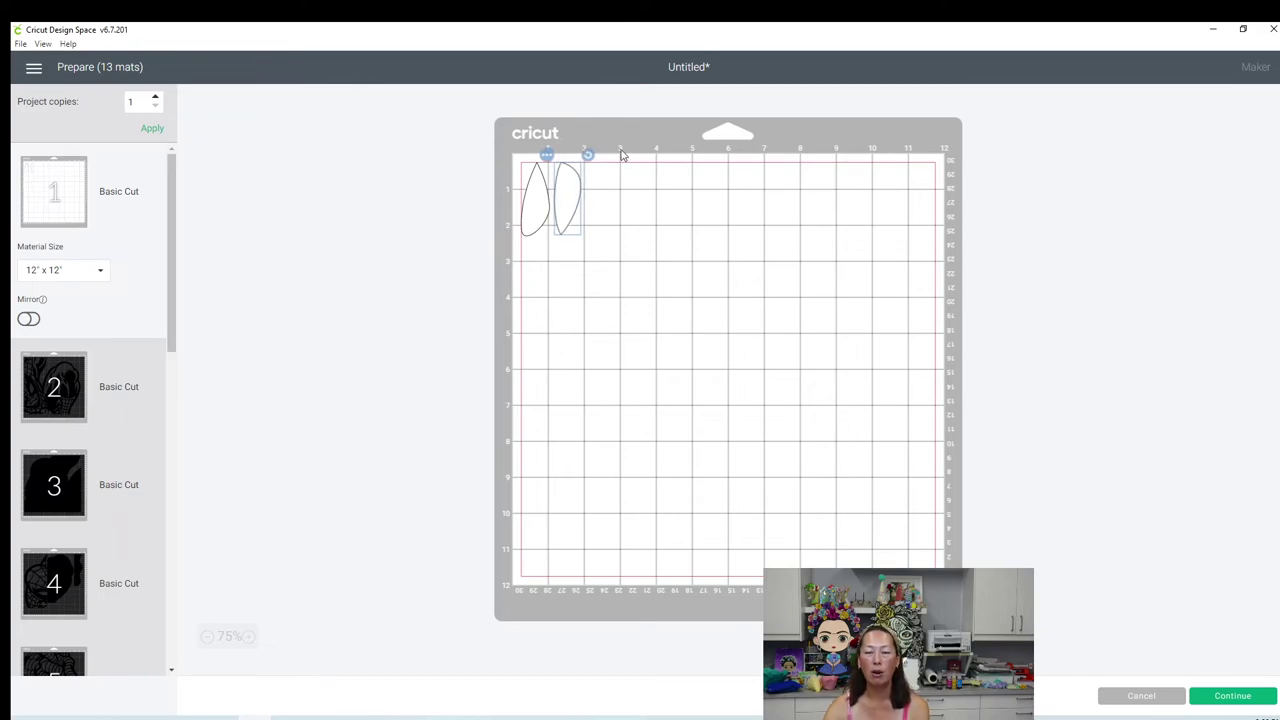
mouse_move(579, 195)
mouse_down()
mouse_move(669, 201)
mouse_move(573, 188)
mouse_up()
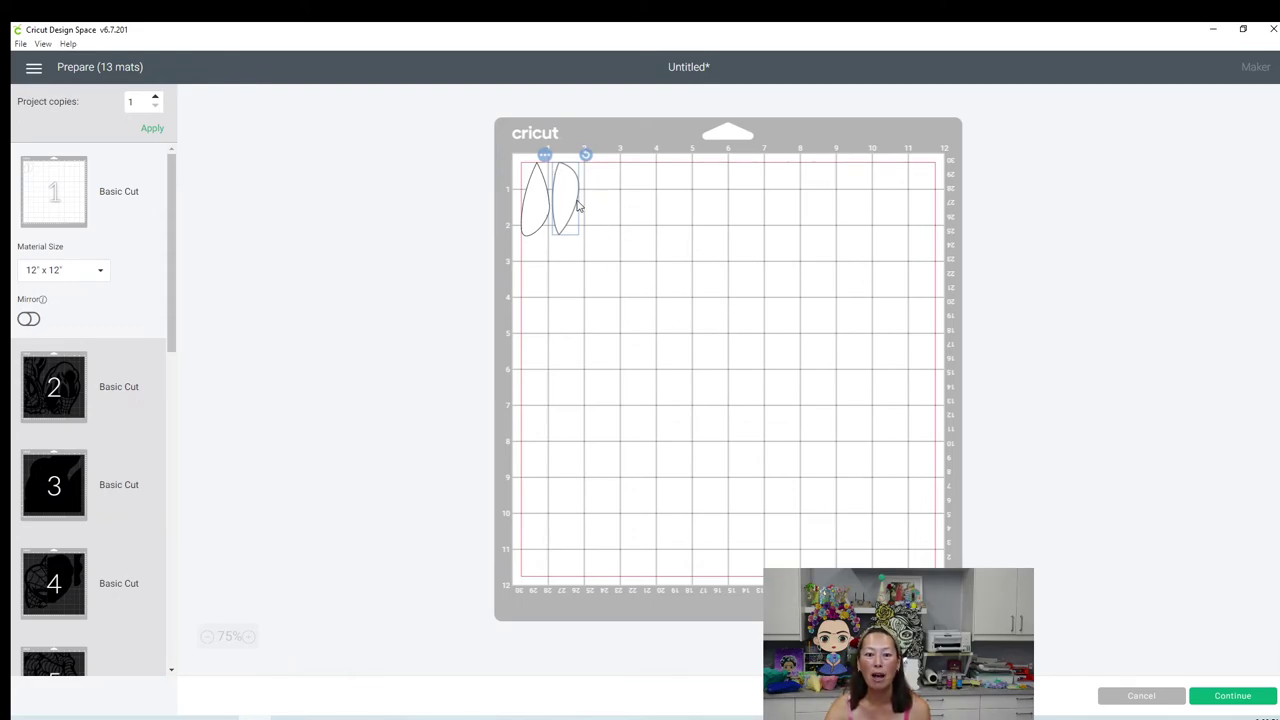
Step: Review the piece layouts on mats 2, 4 and 5
click(72, 385)
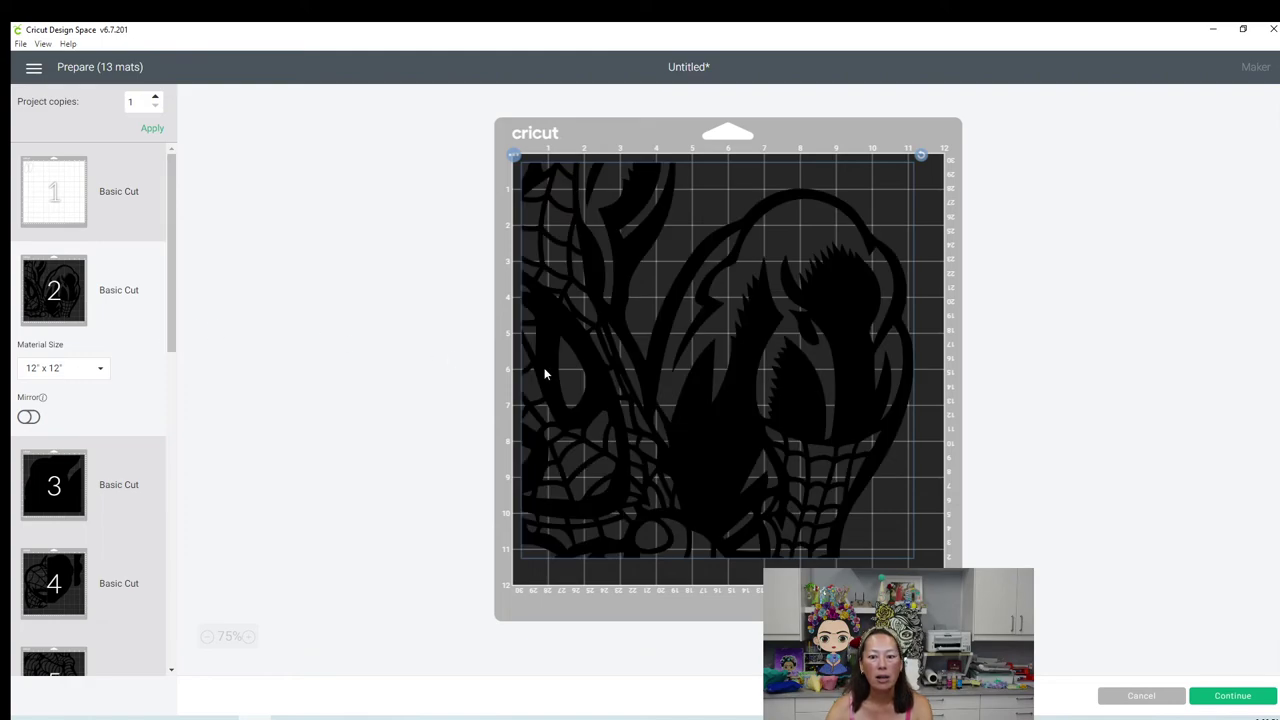
scroll(134, 354, down, 5)
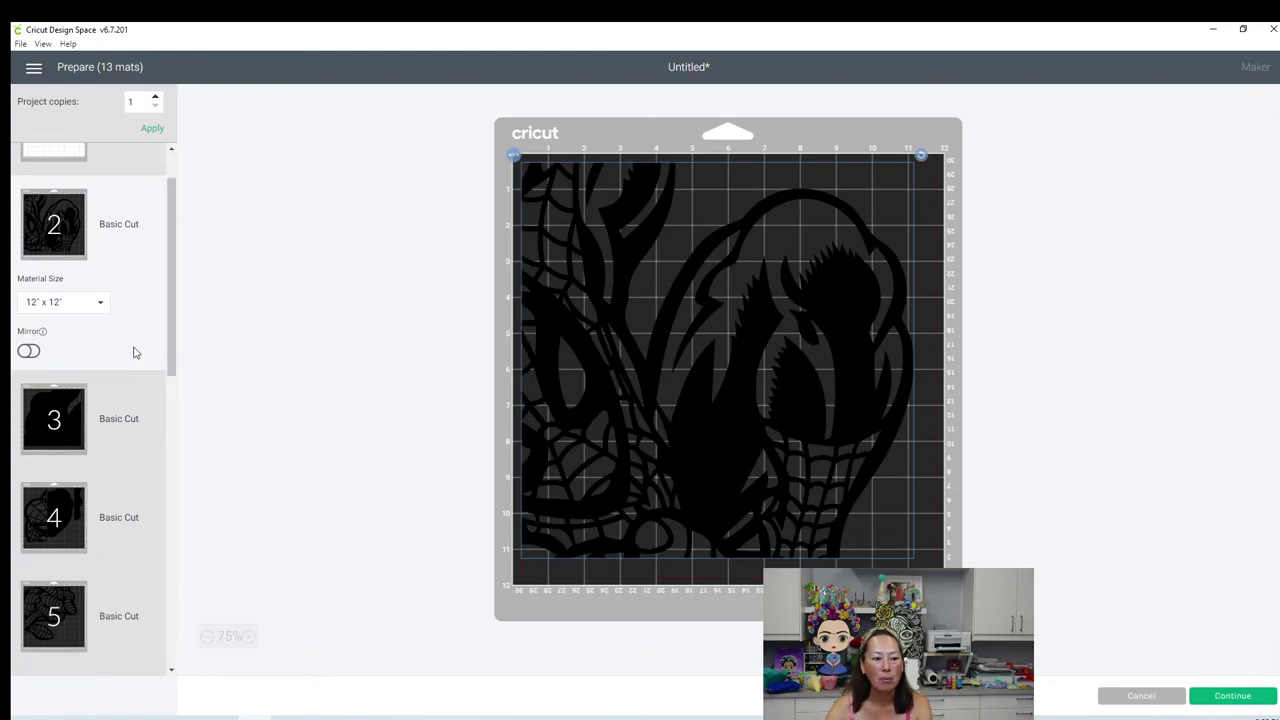
click(37, 384)
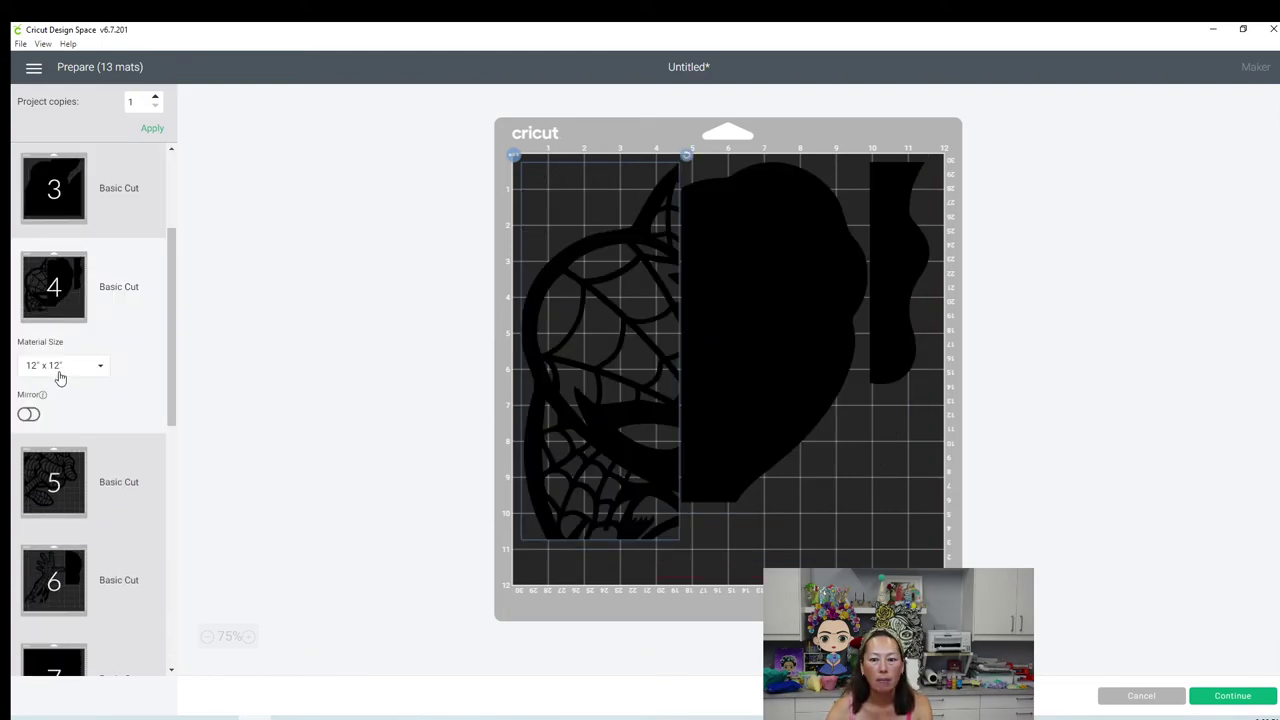
scroll(64, 380, down, 1)
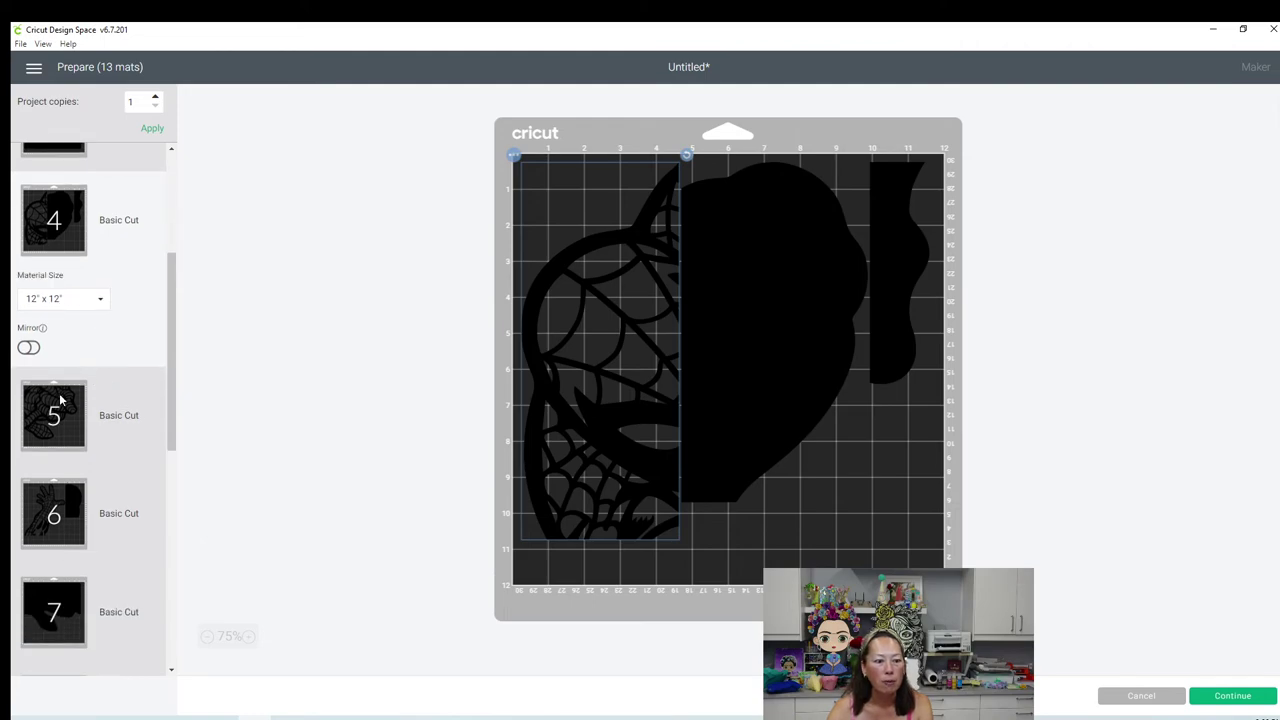
click(60, 400)
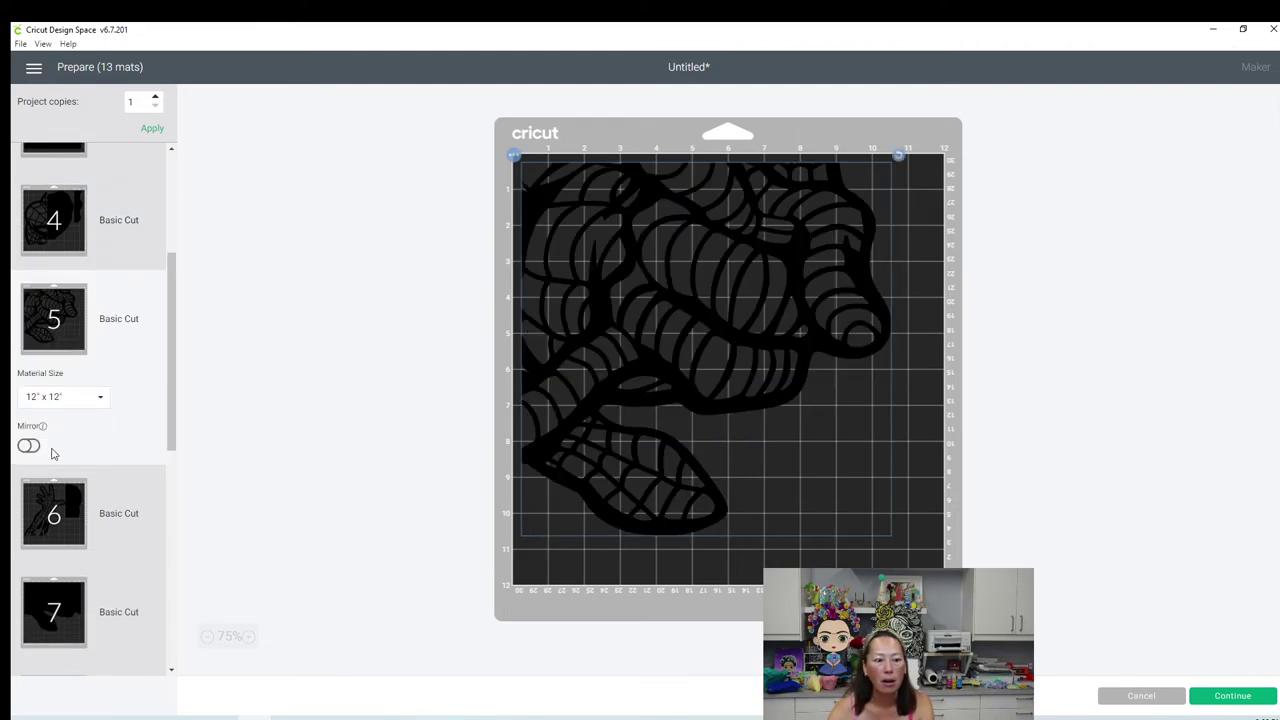
Step: Move the solid black piece beside the webbed hand from mat 6 to mat 9
click(47, 522)
click(869, 271)
drag(875, 257, 885, 283)
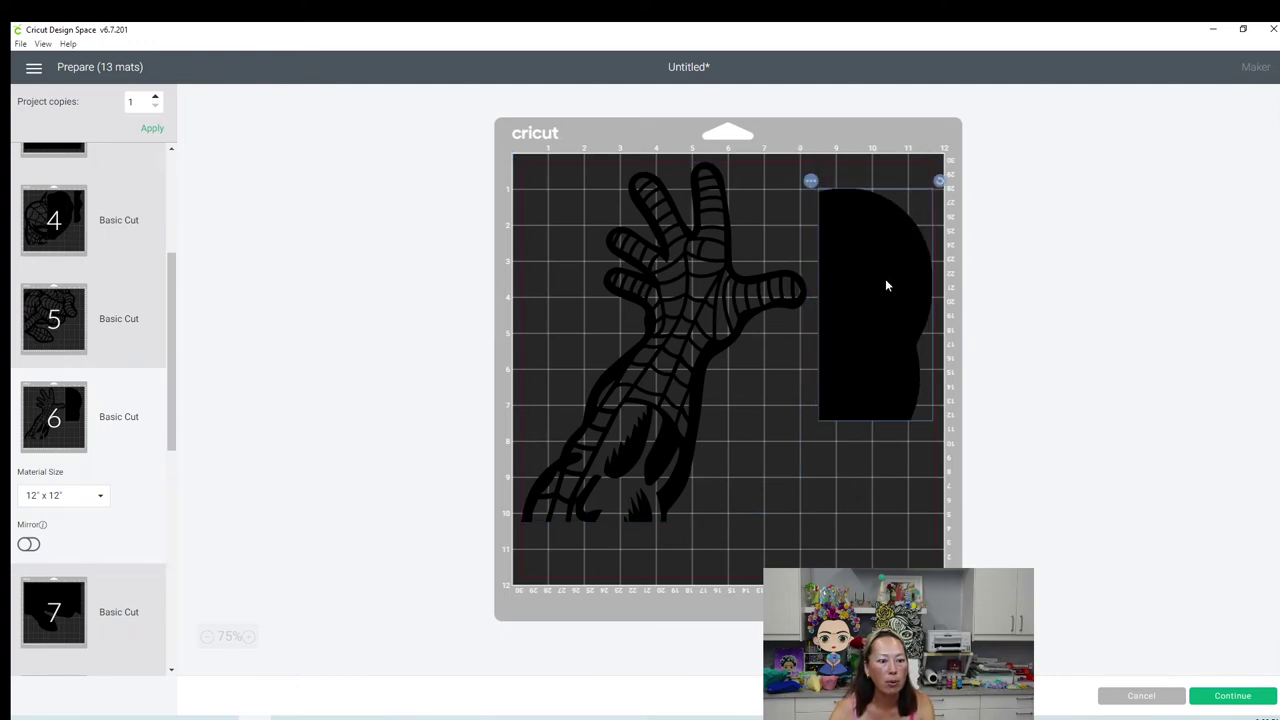
scroll(122, 282, up, 5)
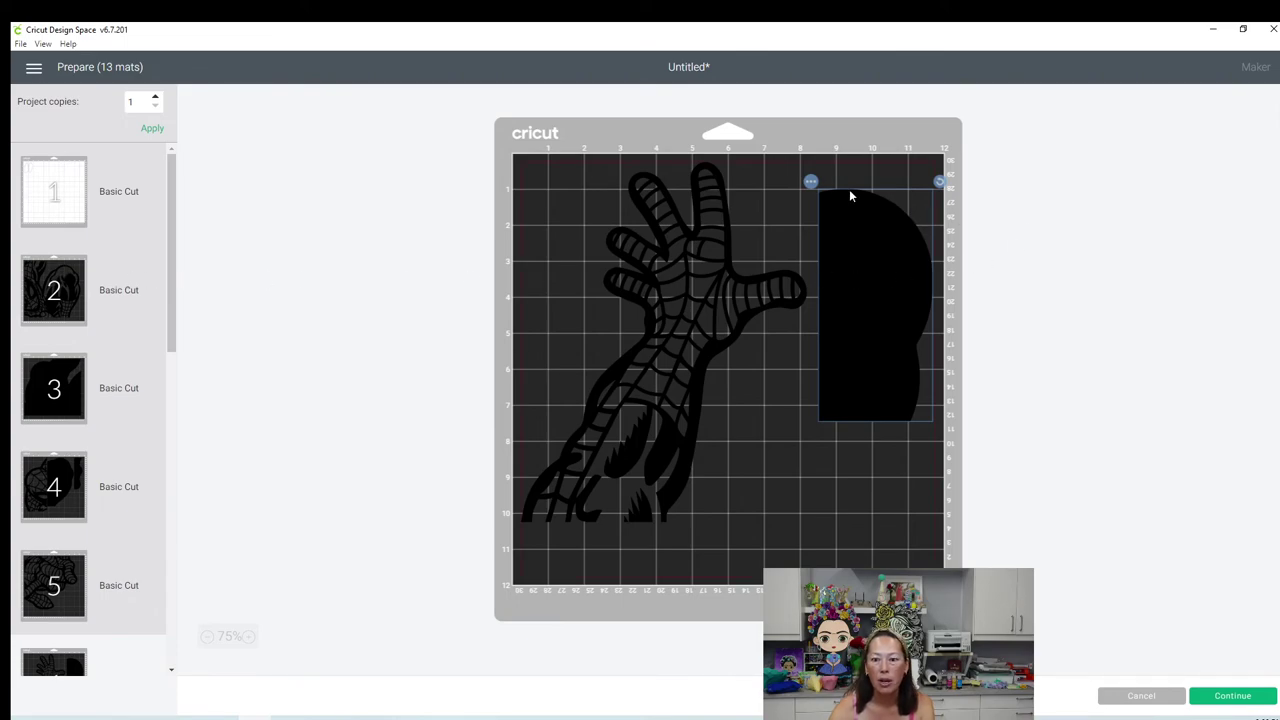
click(811, 183)
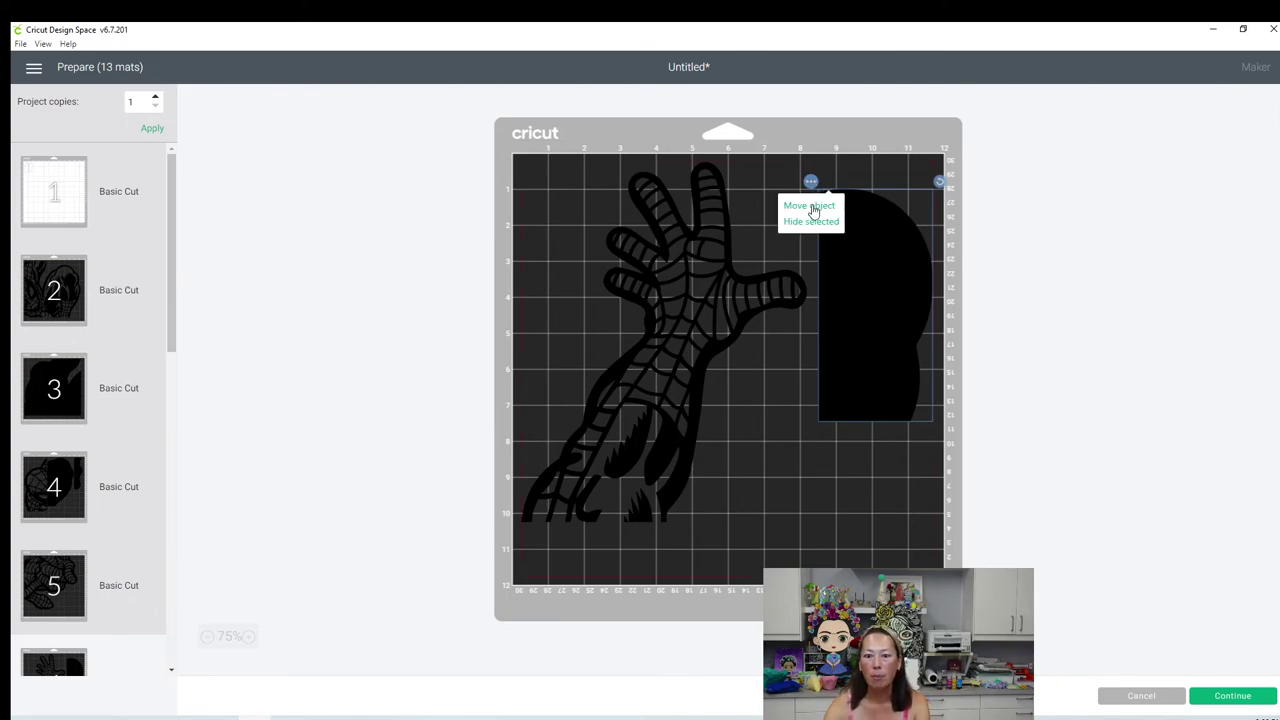
click(812, 206)
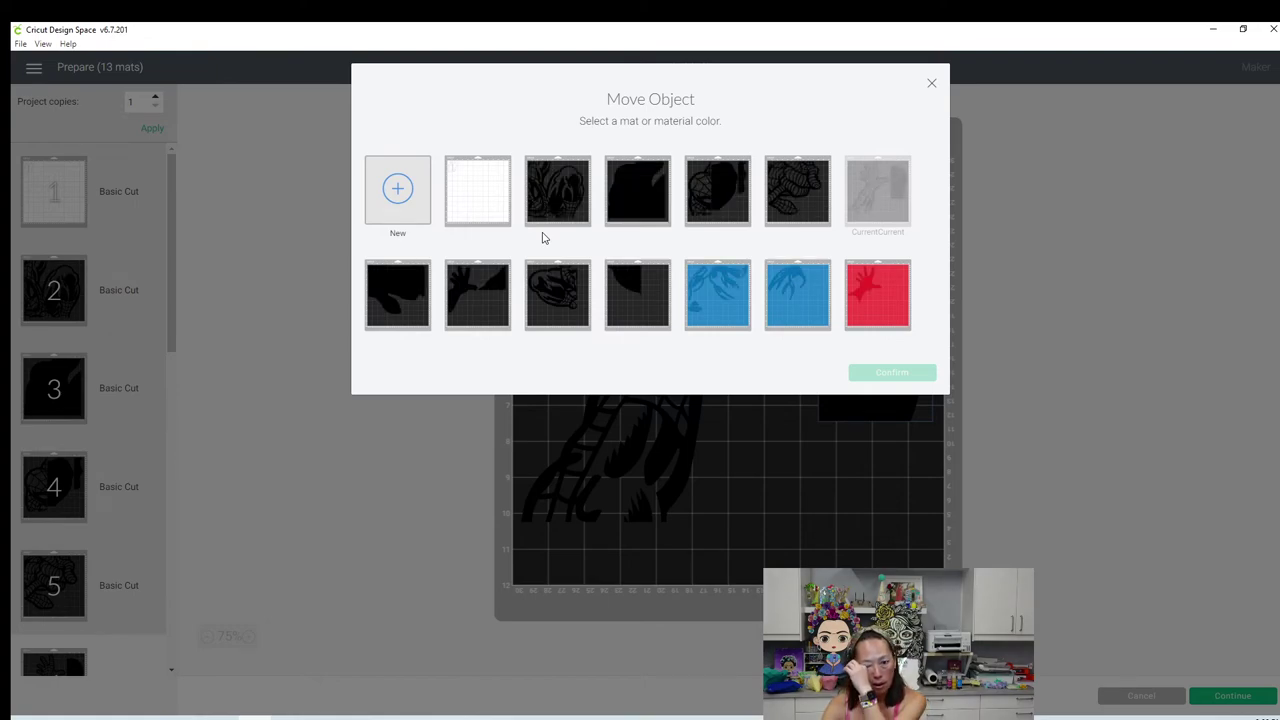
click(557, 324)
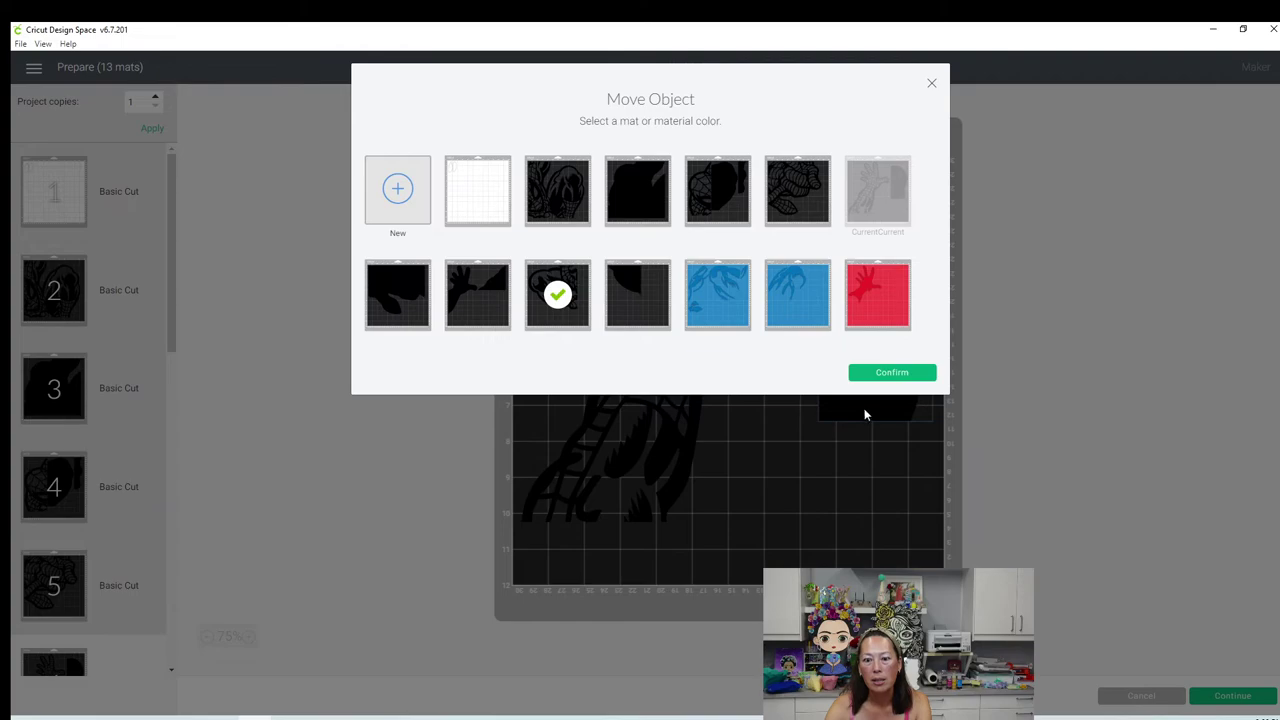
click(912, 372)
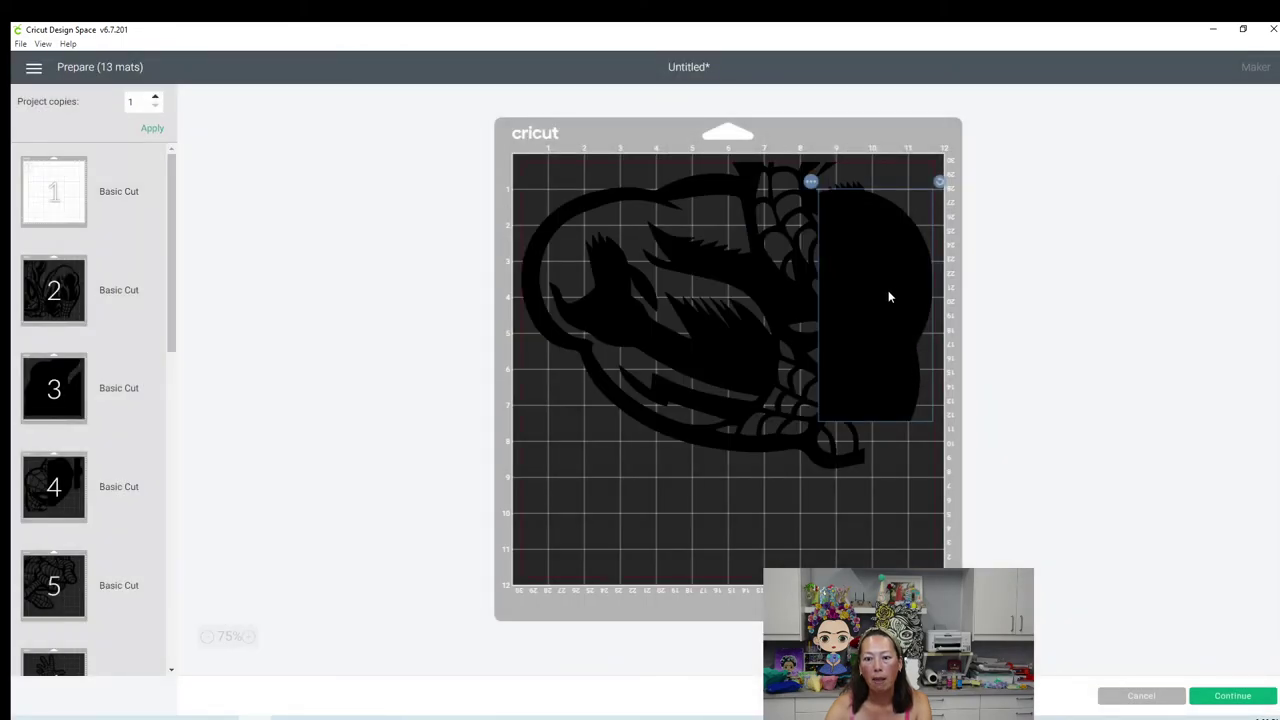
Step: Rotate the solid black piece on mat 9 onto its flat side and place it in the lower-left free space beneath the webbed section
drag(831, 358, 636, 470)
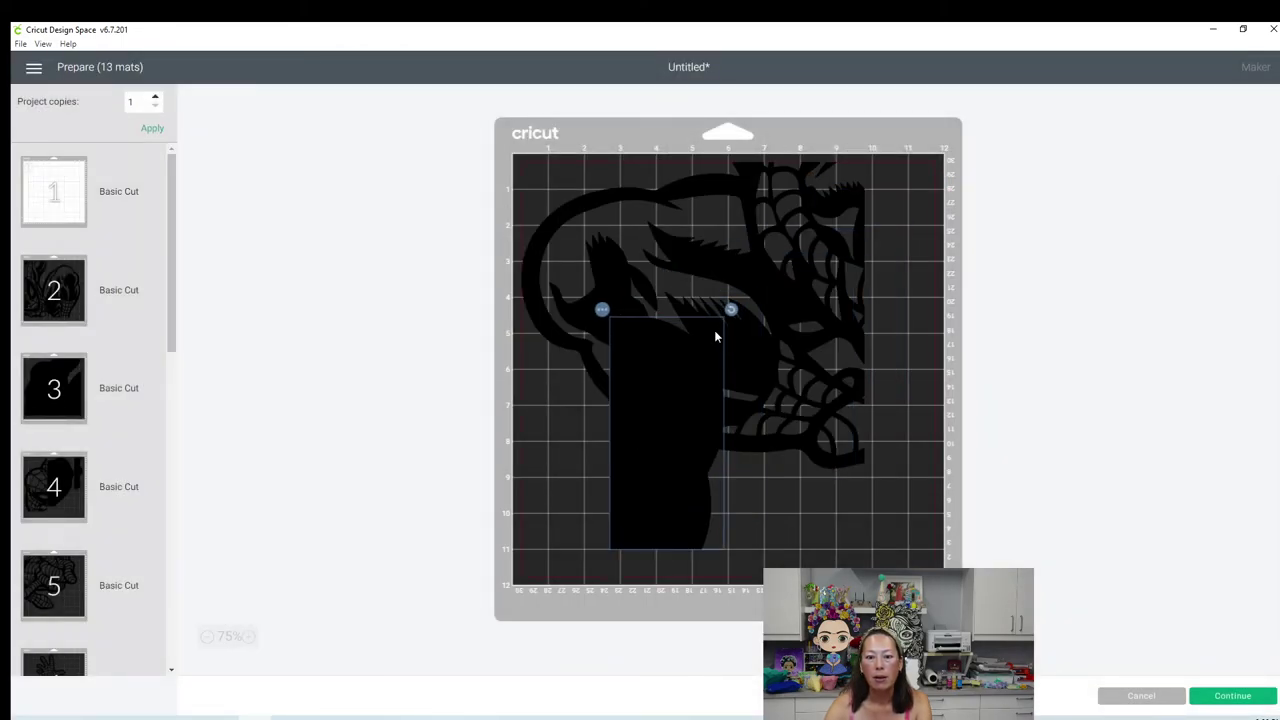
drag(730, 311, 687, 545)
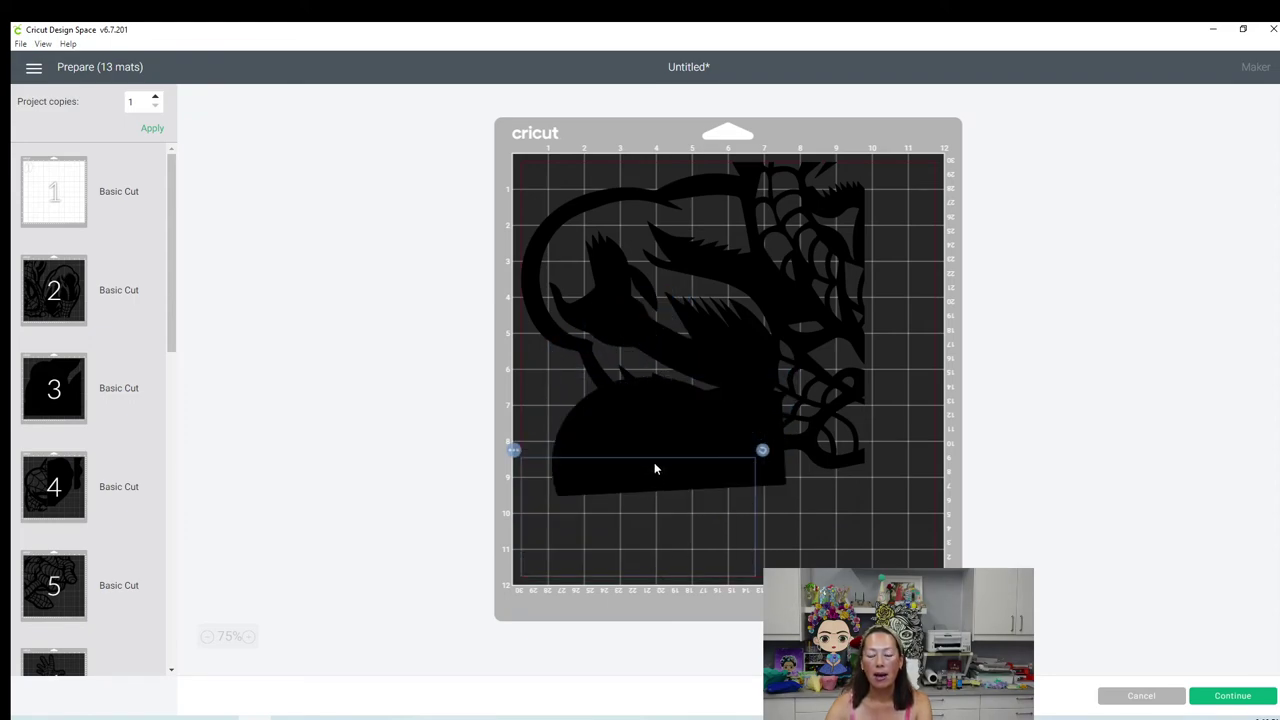
drag(662, 413, 663, 463)
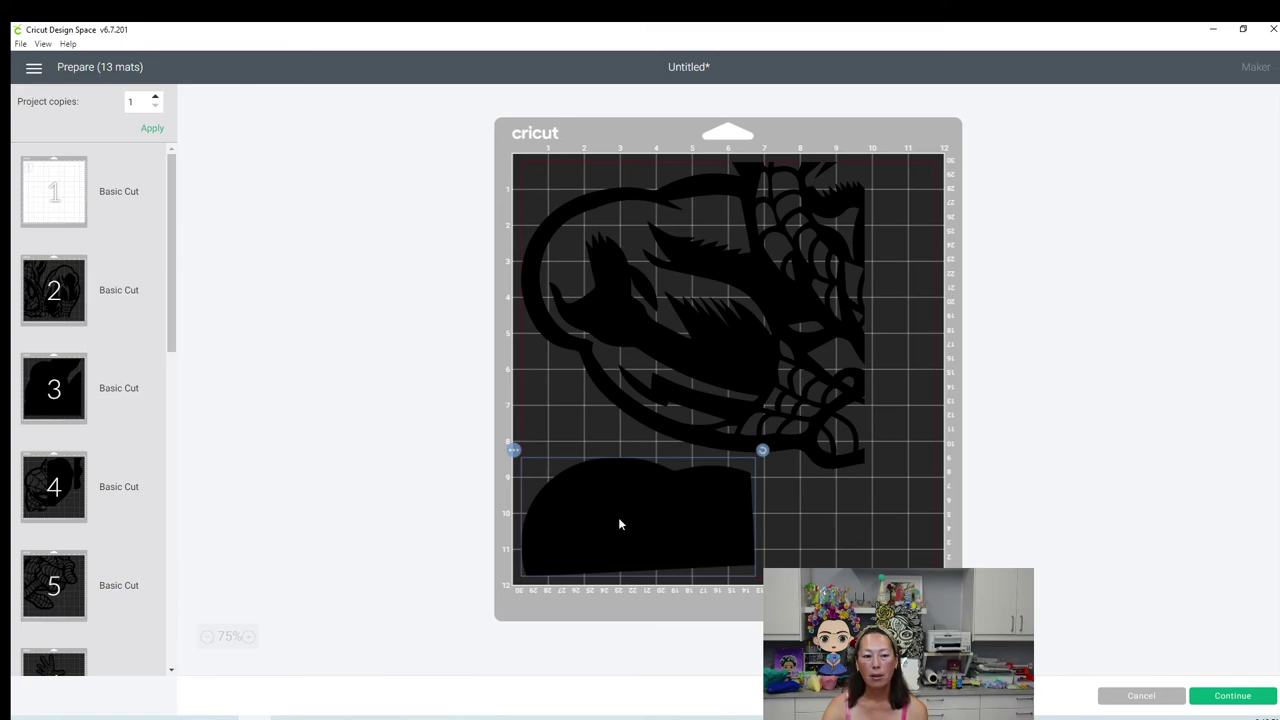
Step: Check mats 4 and 11, and move the blue piece from mat 12 to mat 11
click(70, 496)
scroll(103, 457, down, 3)
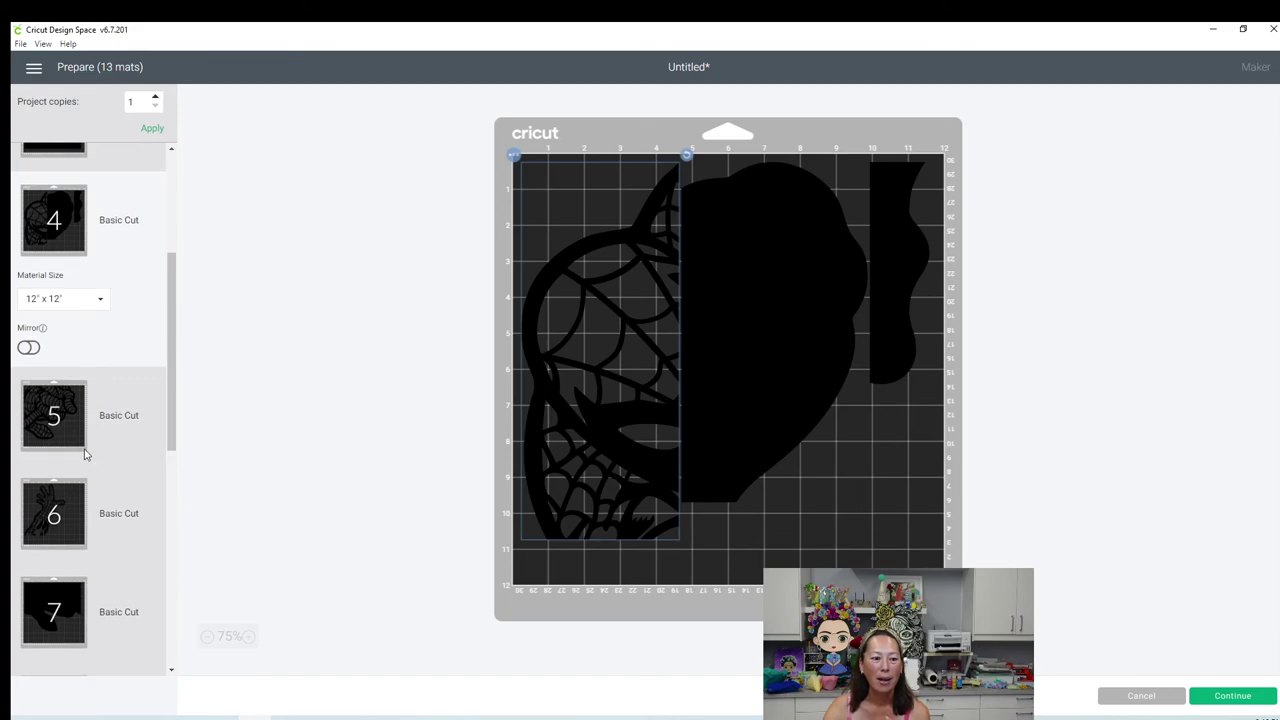
scroll(85, 455, down, 5)
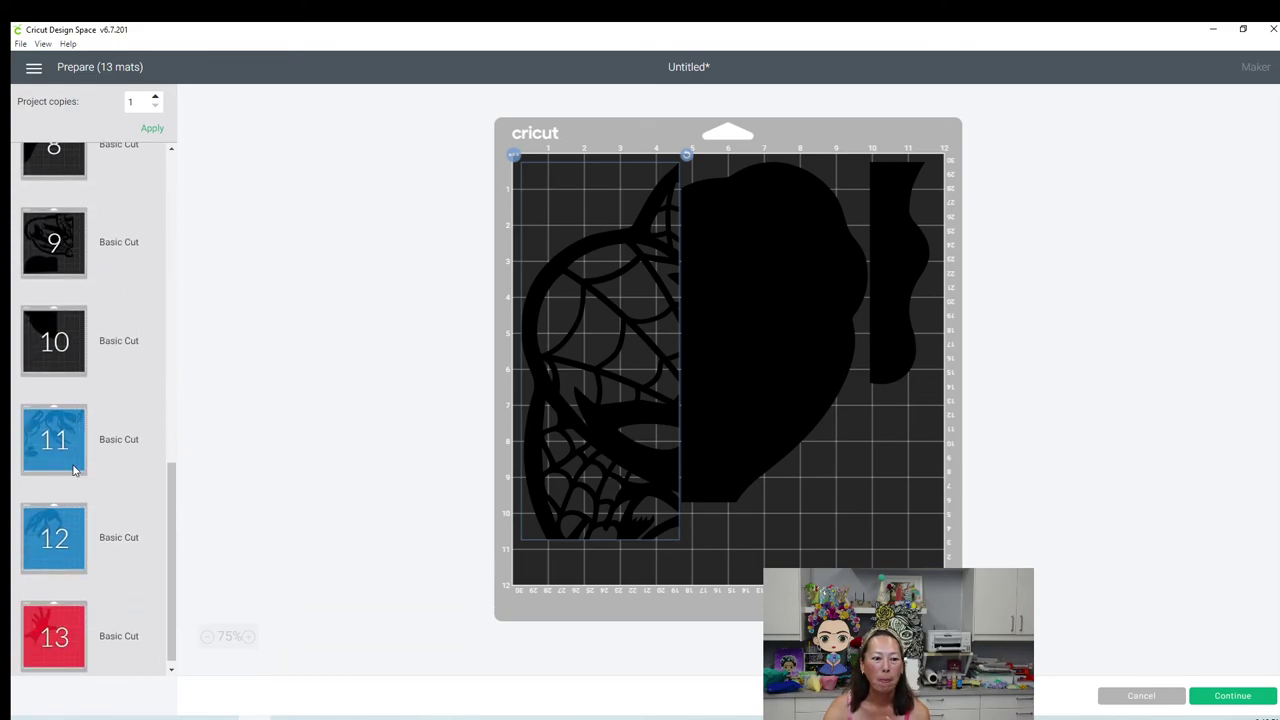
click(68, 452)
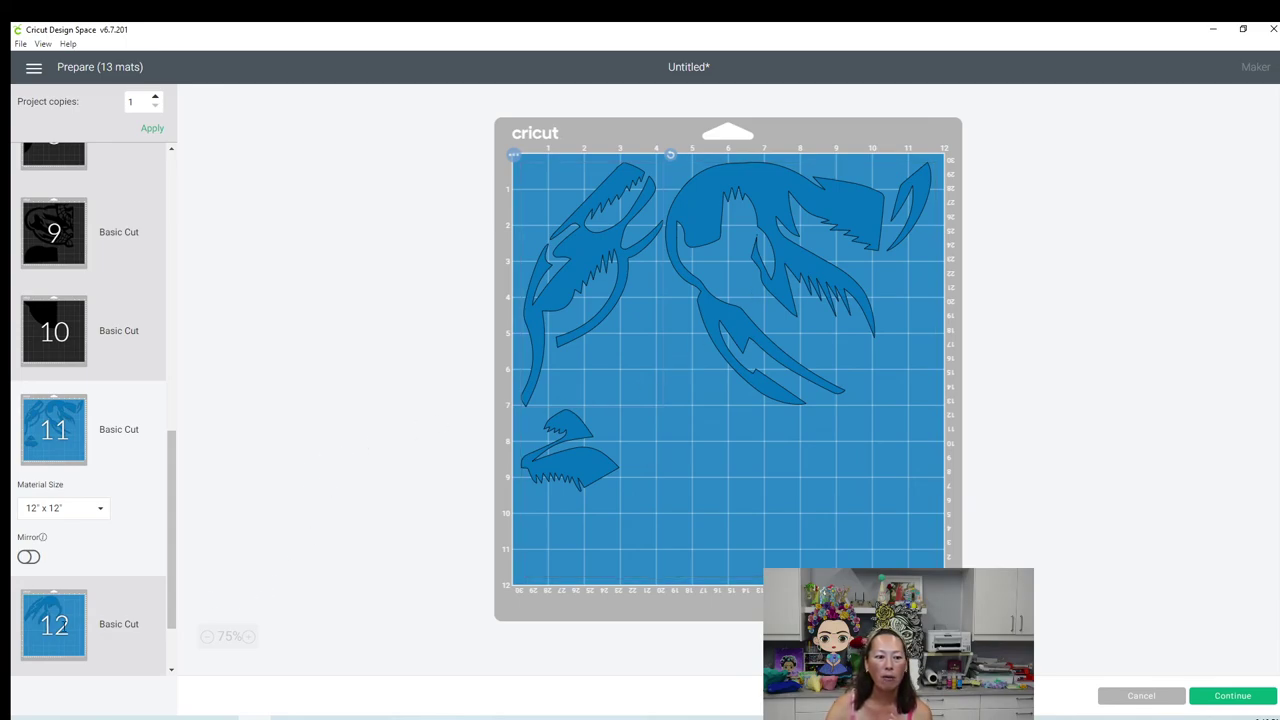
click(46, 622)
scroll(794, 289, down, 3)
scroll(740, 255, up, 3)
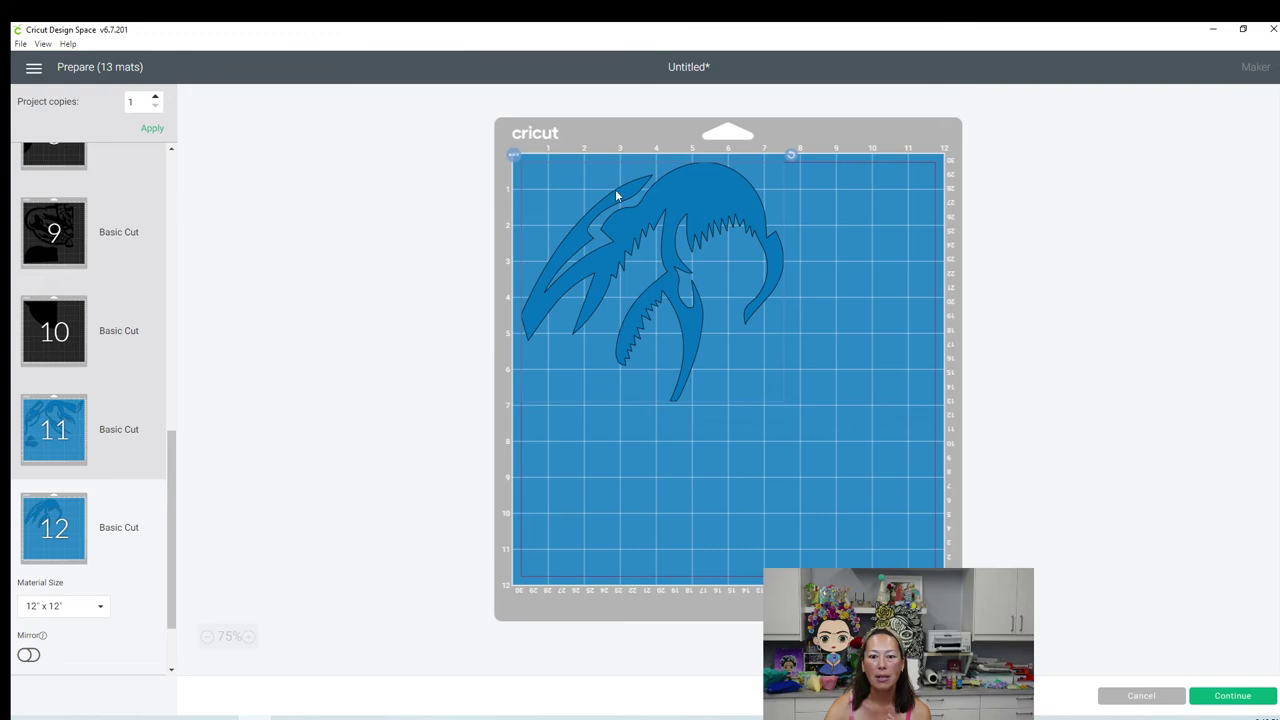
click(511, 157)
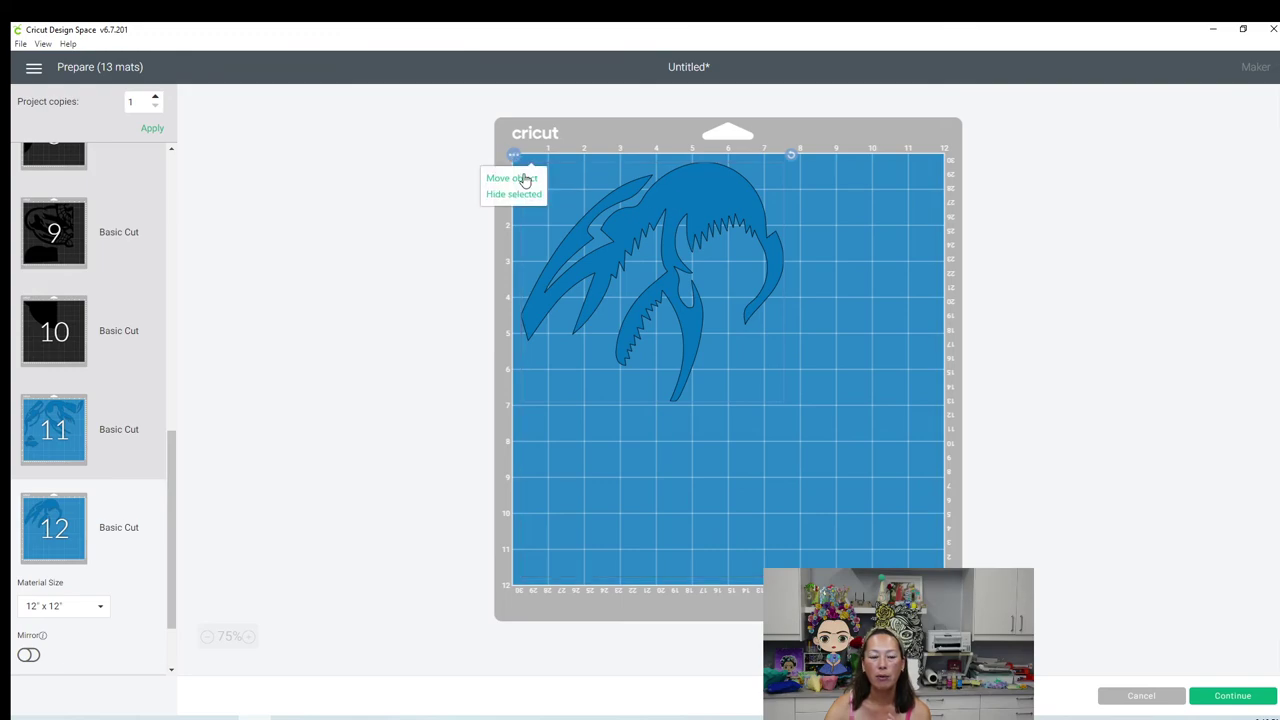
click(522, 176)
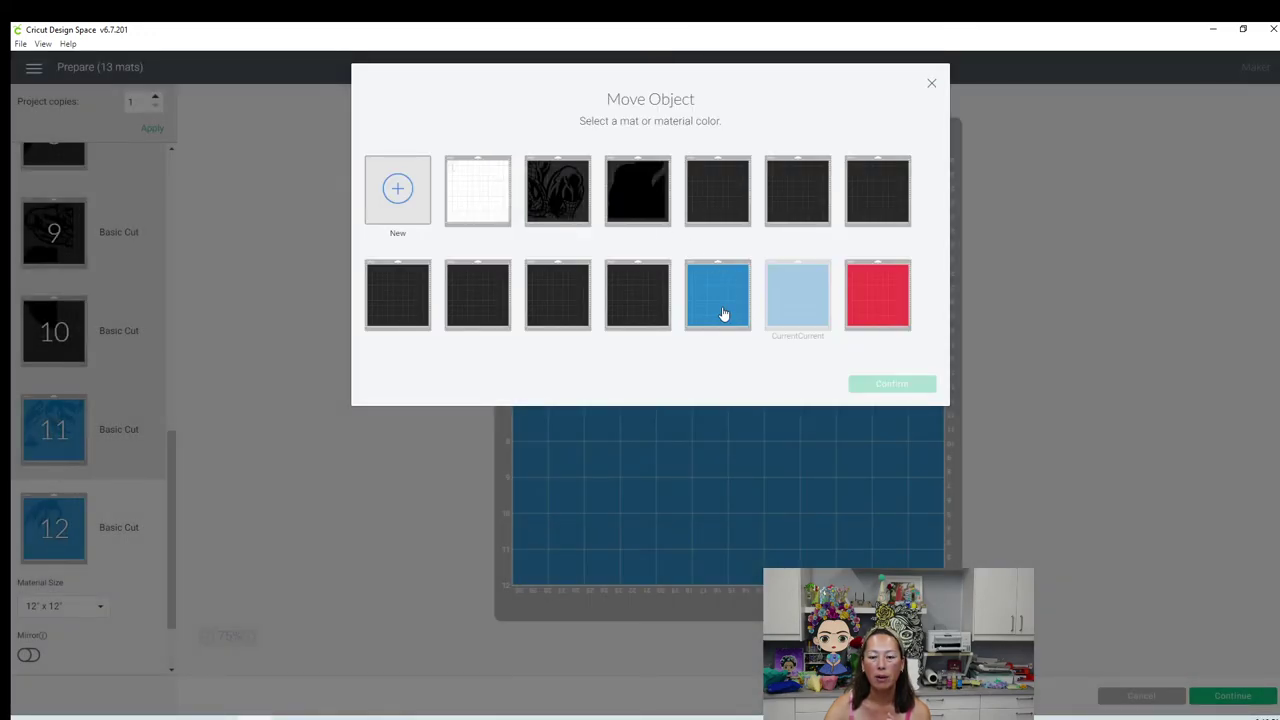
click(722, 313)
click(910, 389)
Step: Move the large blue arched shape to the lower-right area of mat 11 and pull the narrow spiked shape clear of the newly added piece
drag(719, 204, 808, 428)
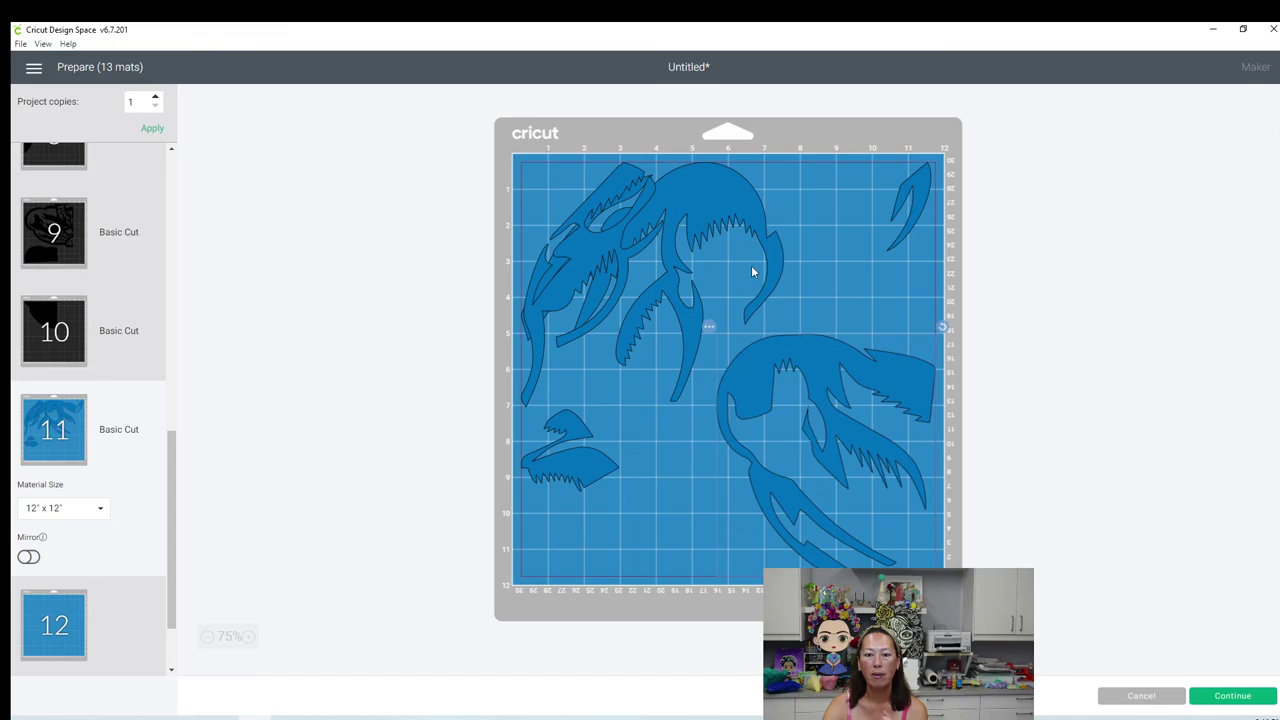
drag(709, 194, 765, 210)
drag(565, 328, 702, 486)
drag(659, 191, 608, 190)
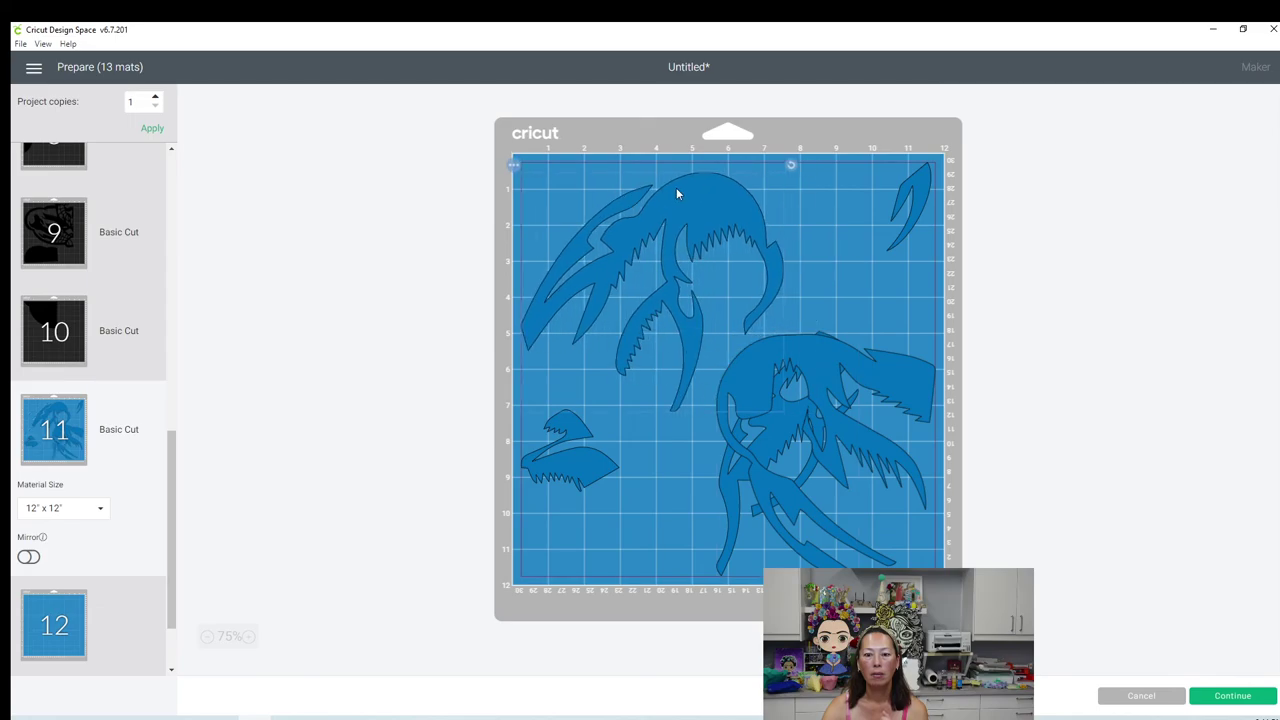
Step: Place the narrow spiked shape in the upper-right corner of mat 11 and the small sliver in the upper-left corner
drag(851, 328, 851, 273)
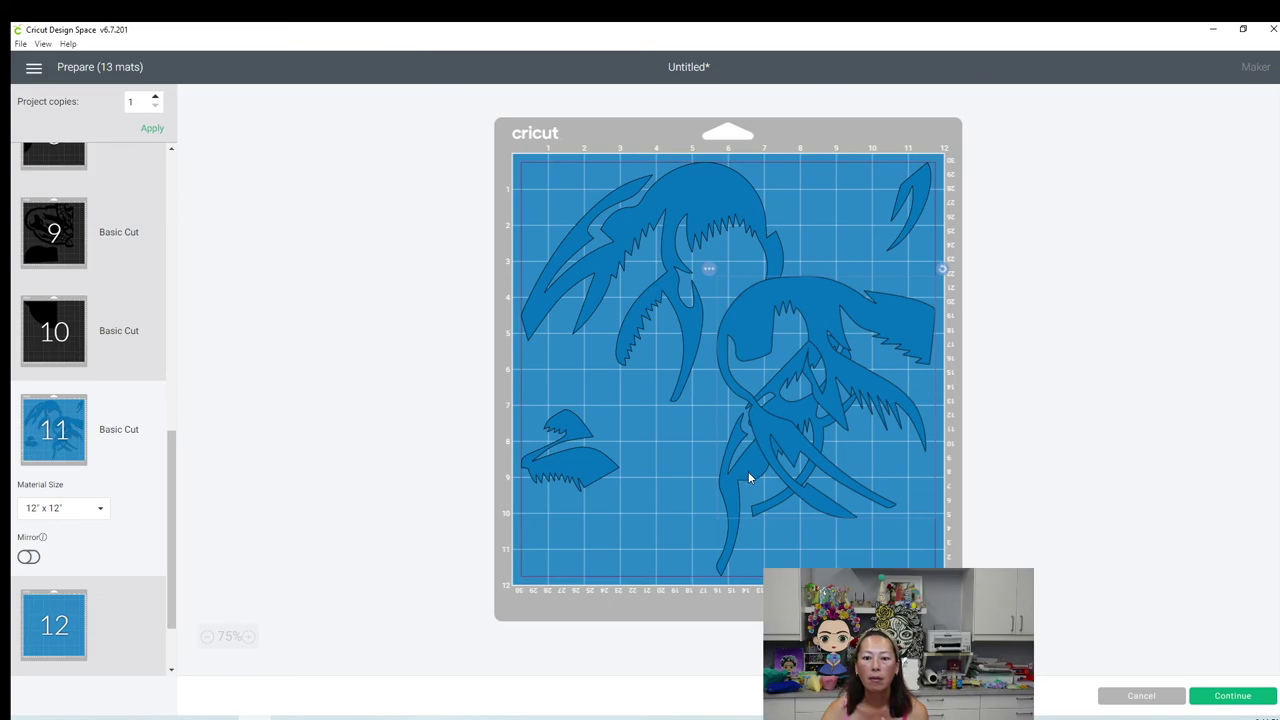
drag(746, 472, 604, 387)
drag(760, 500, 568, 370)
drag(809, 269, 952, 433)
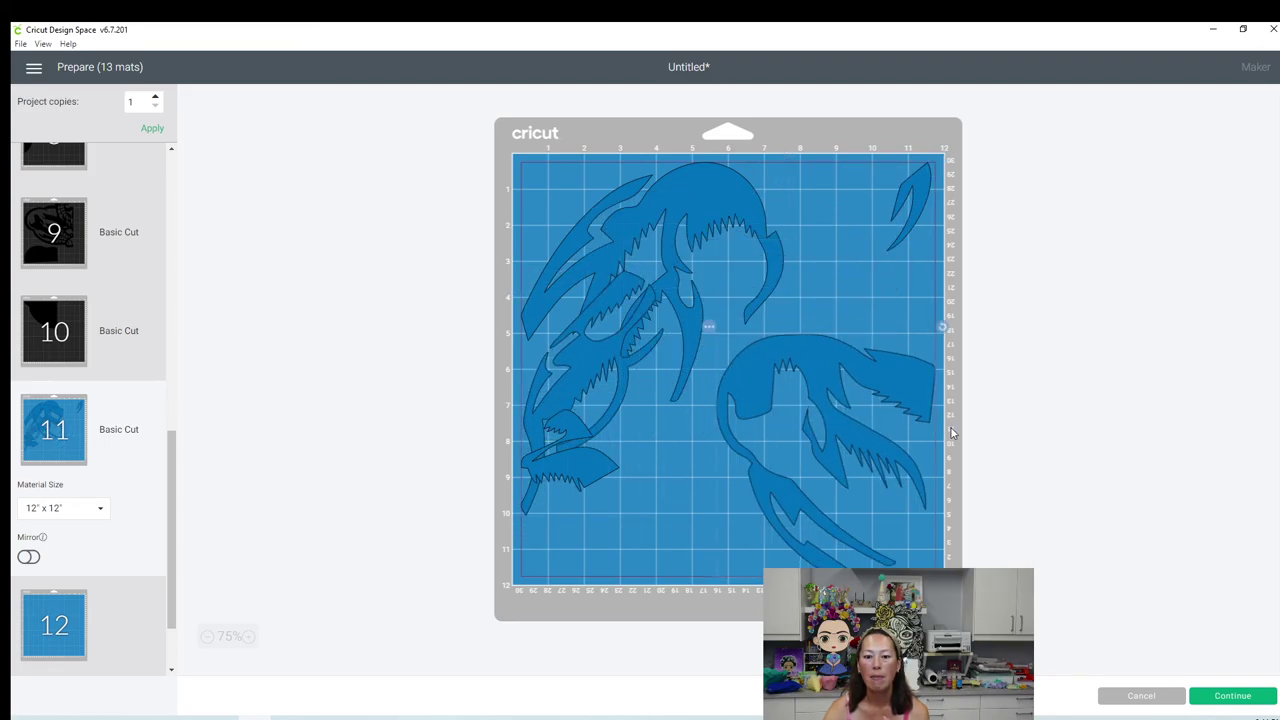
drag(604, 327, 699, 338)
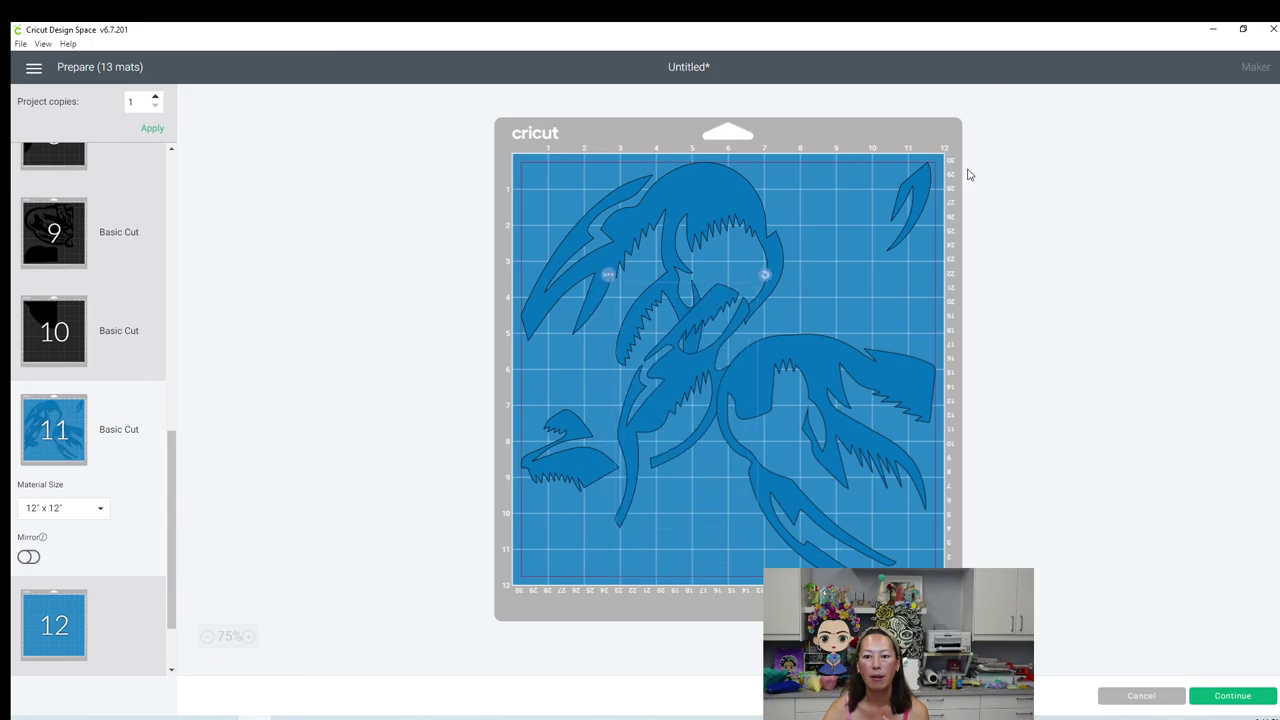
drag(924, 180, 558, 182)
drag(660, 413, 828, 241)
Step: Rotate the large arched shape about 90 degrees clockwise at the mat's lower right and tilt the narrow spiked shape slightly clockwise
click(824, 401)
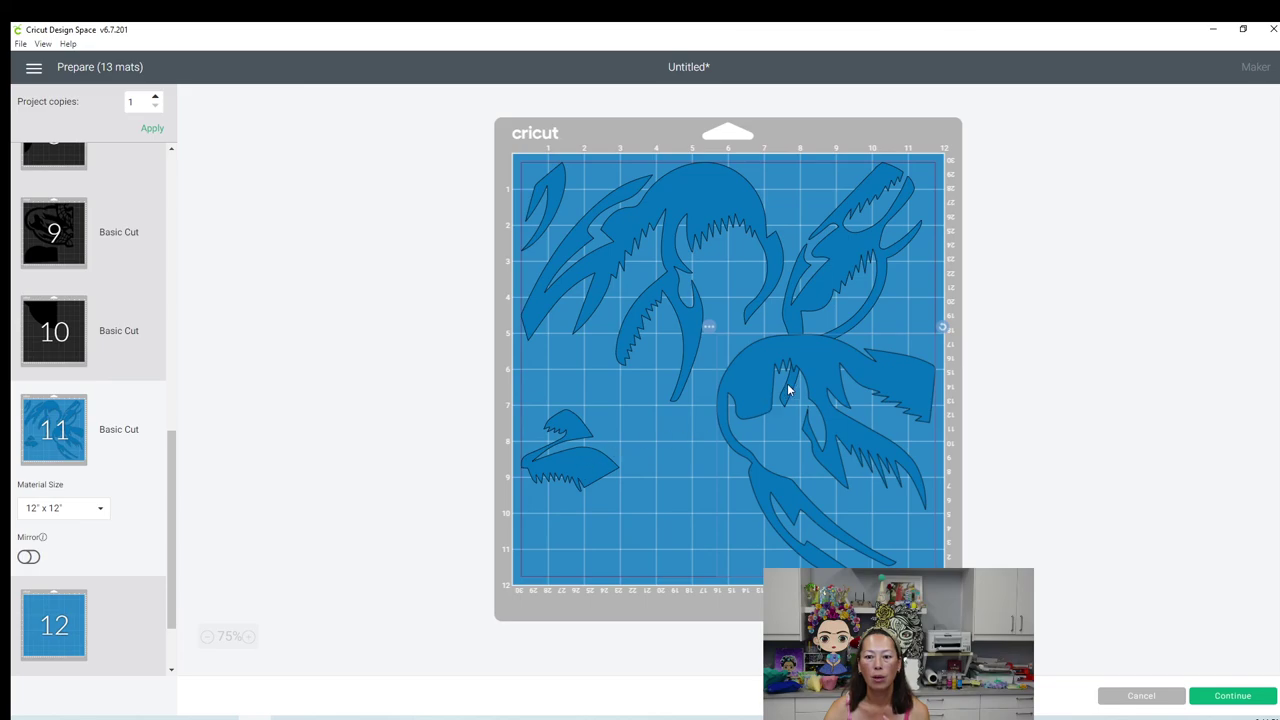
drag(943, 328, 918, 519)
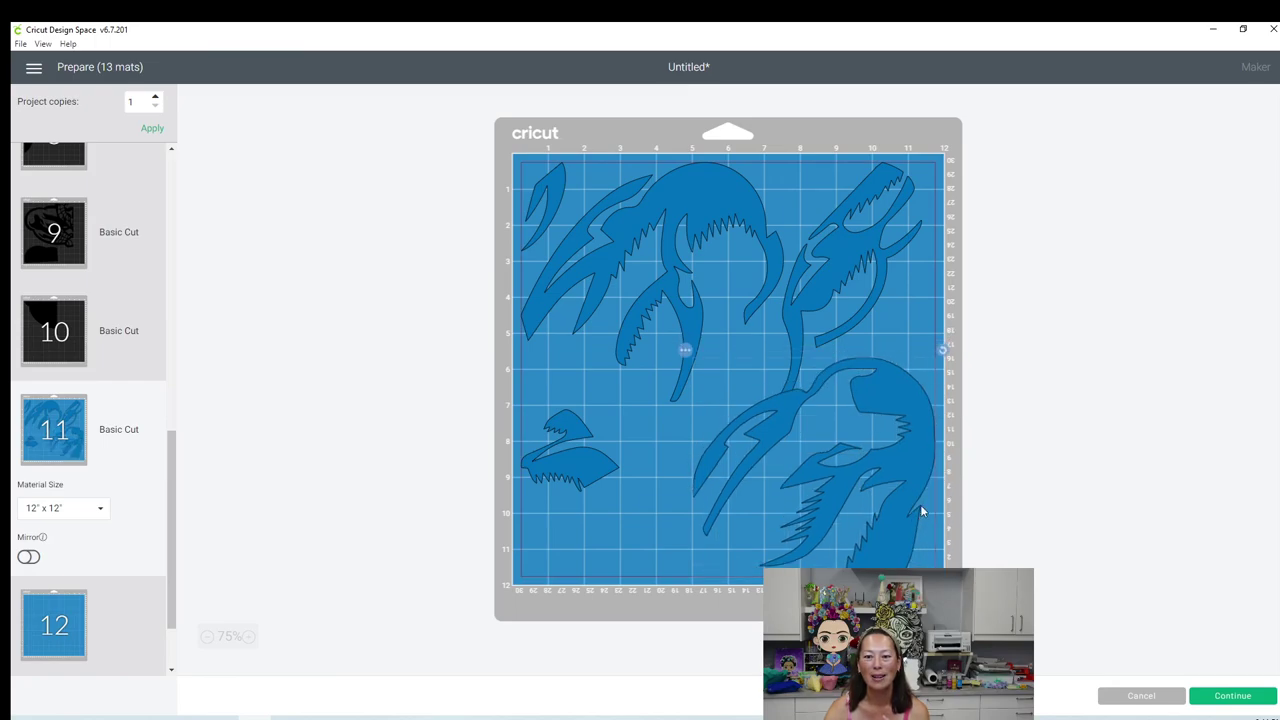
click(878, 253)
drag(930, 163, 945, 196)
Step: Rotate the small two-part jagged piece upright at the mat's left edge near the 6-inch row, and move the sliver between the large shape's claws
click(568, 463)
drag(568, 465, 739, 377)
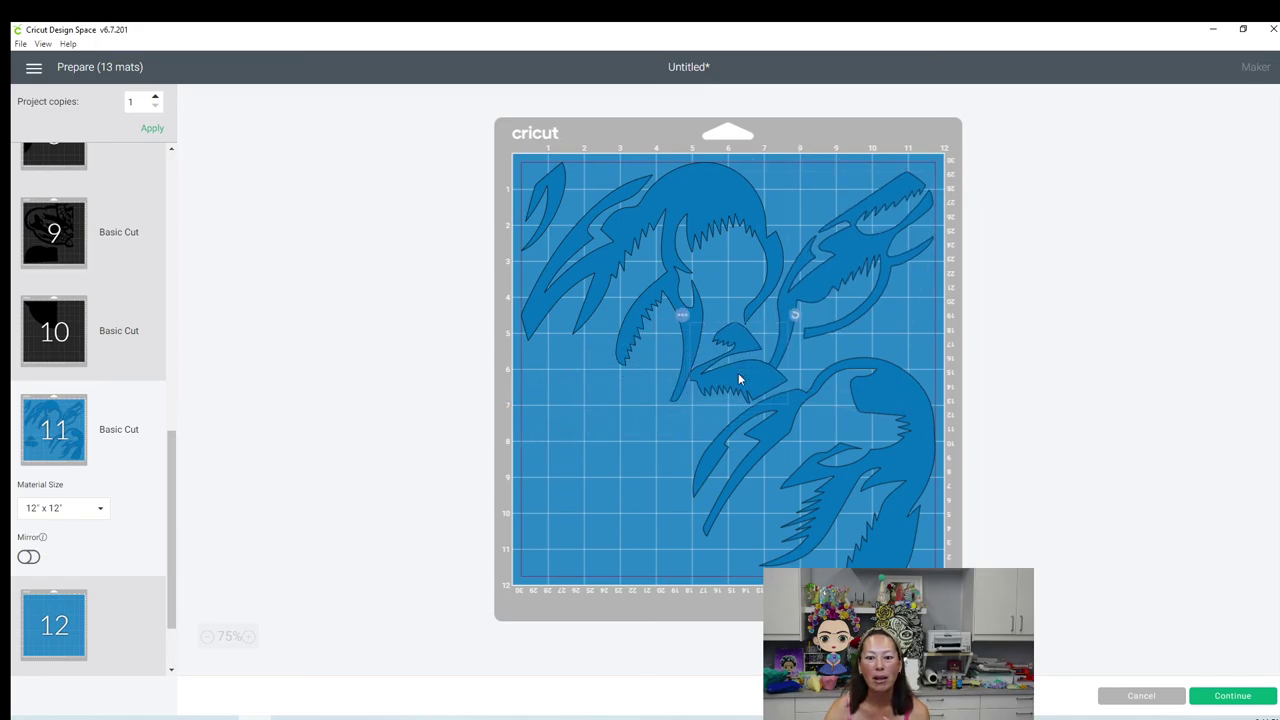
drag(794, 315, 748, 398)
drag(757, 289, 536, 336)
mouse_move(586, 380)
mouse_down()
mouse_move(569, 191)
mouse_move(706, 507)
mouse_move(745, 559)
mouse_move(772, 565)
mouse_move(730, 530)
mouse_move(689, 443)
mouse_move(567, 378)
mouse_up()
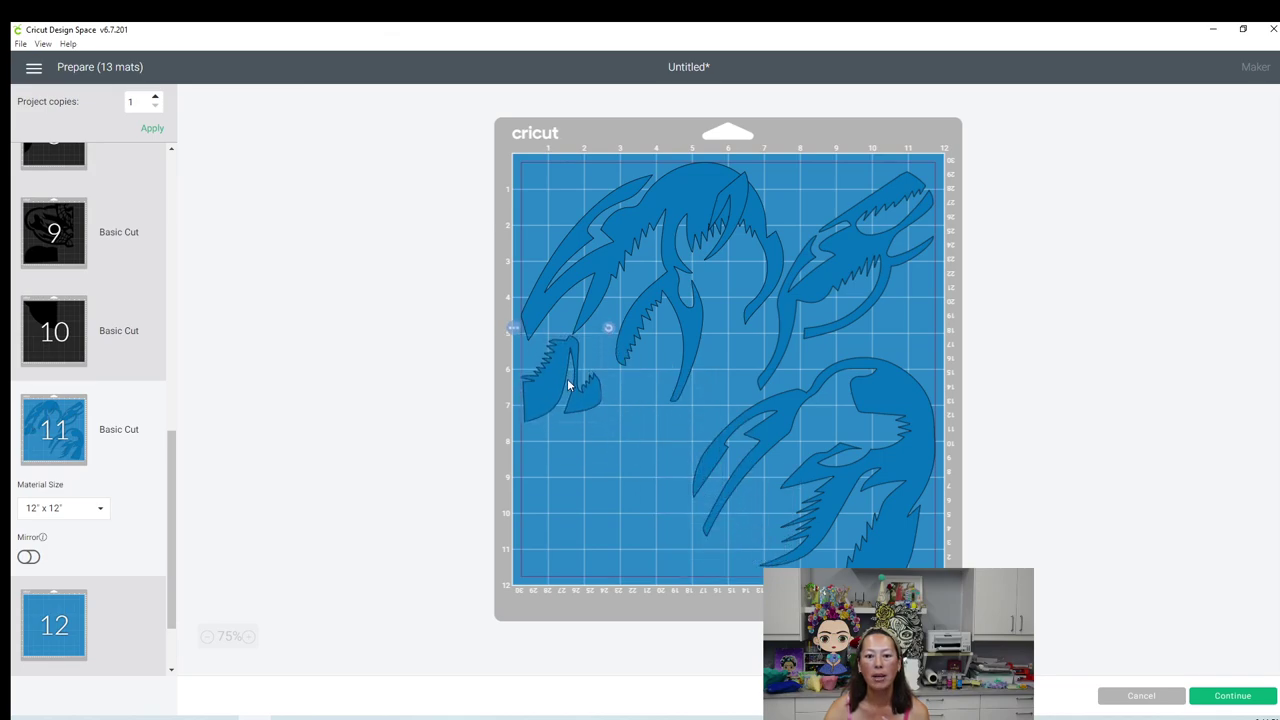
click(740, 211)
drag(740, 213, 766, 508)
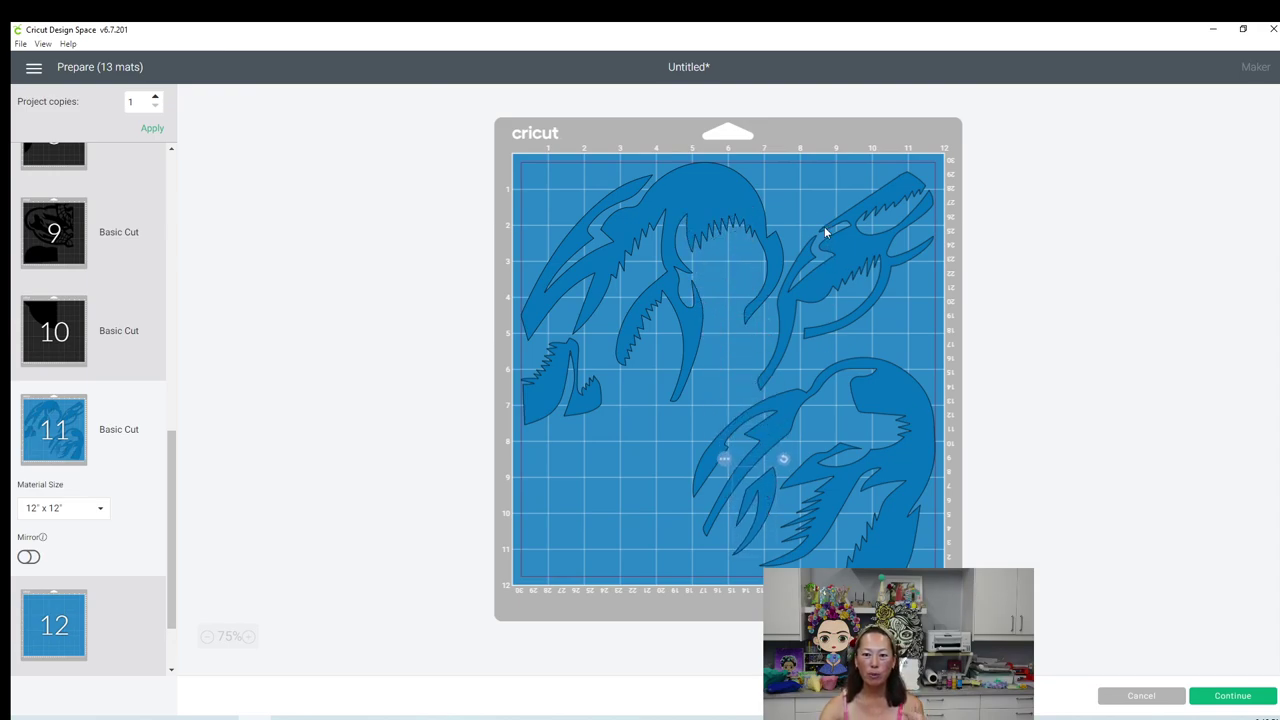